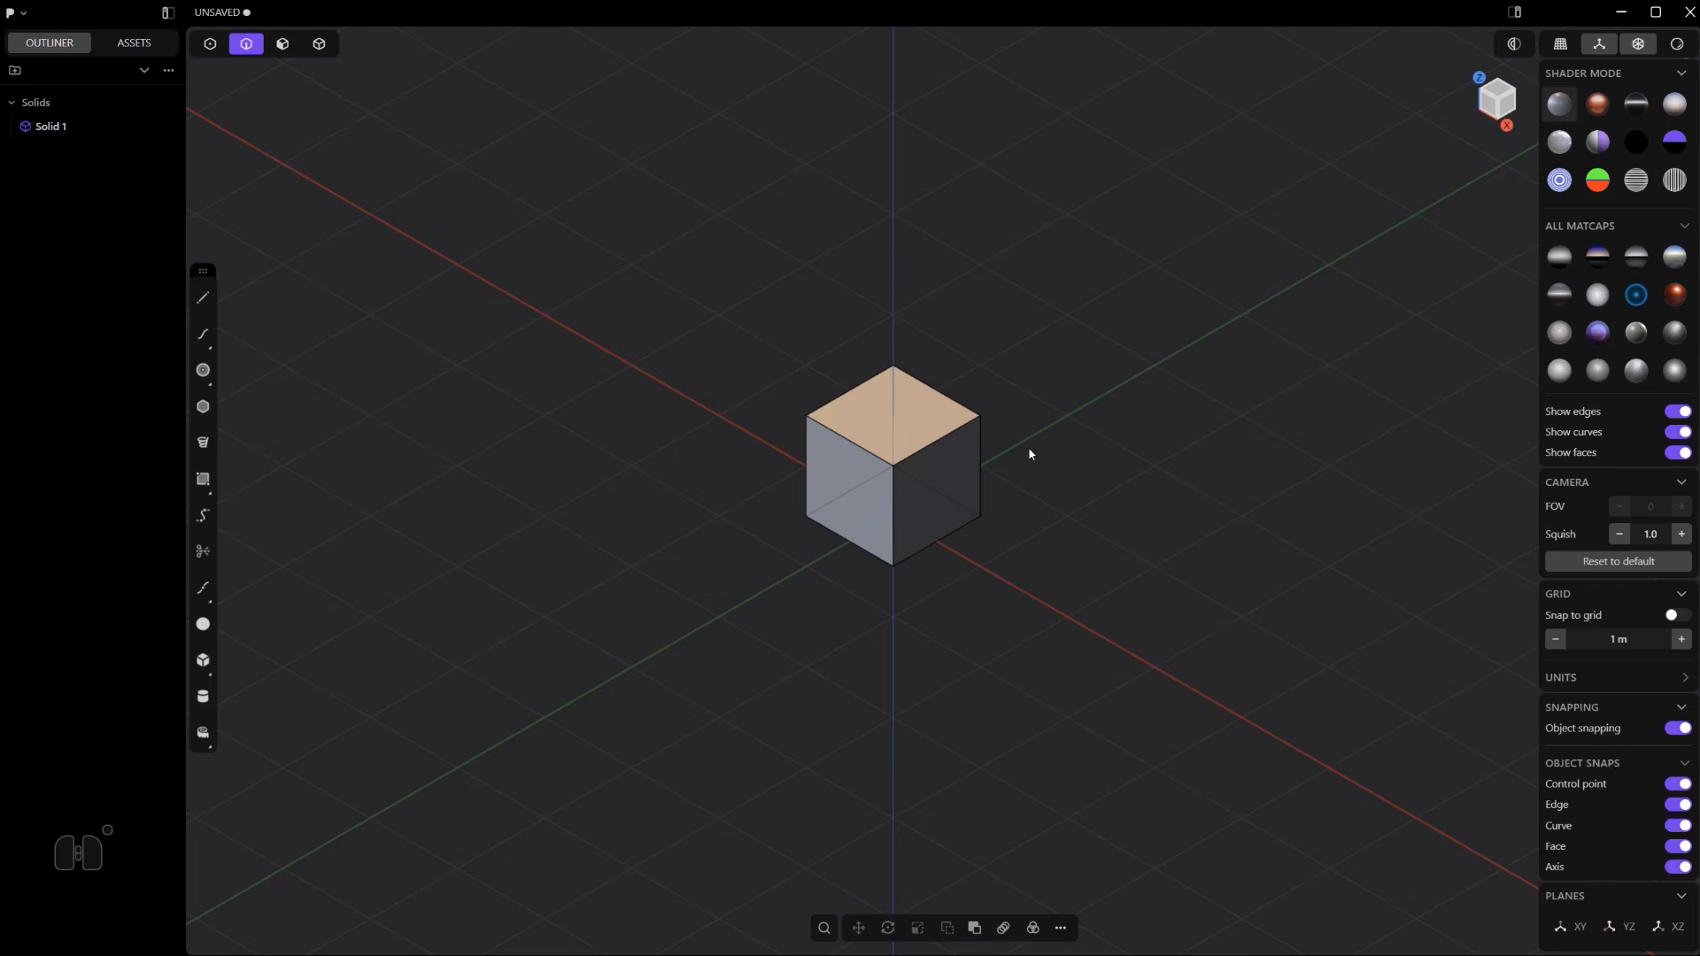
- Select the whole cube as a solid
shift+middle_drag(1009, 528, 959, 534)
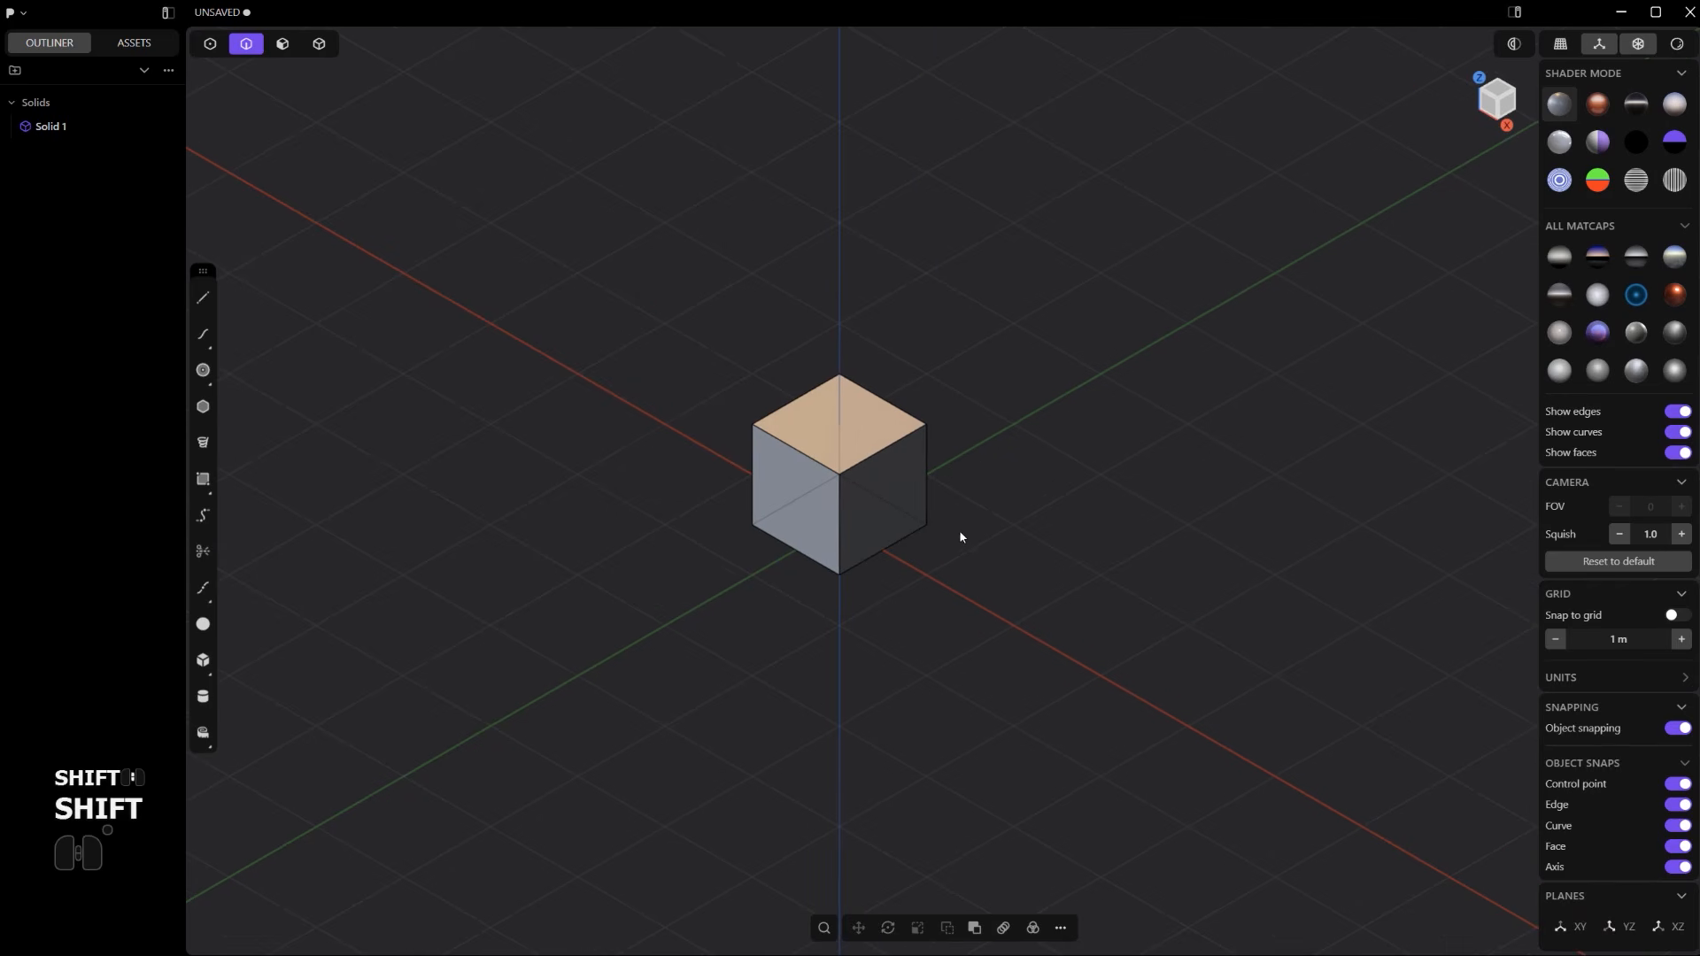
key(4)
click(863, 438)
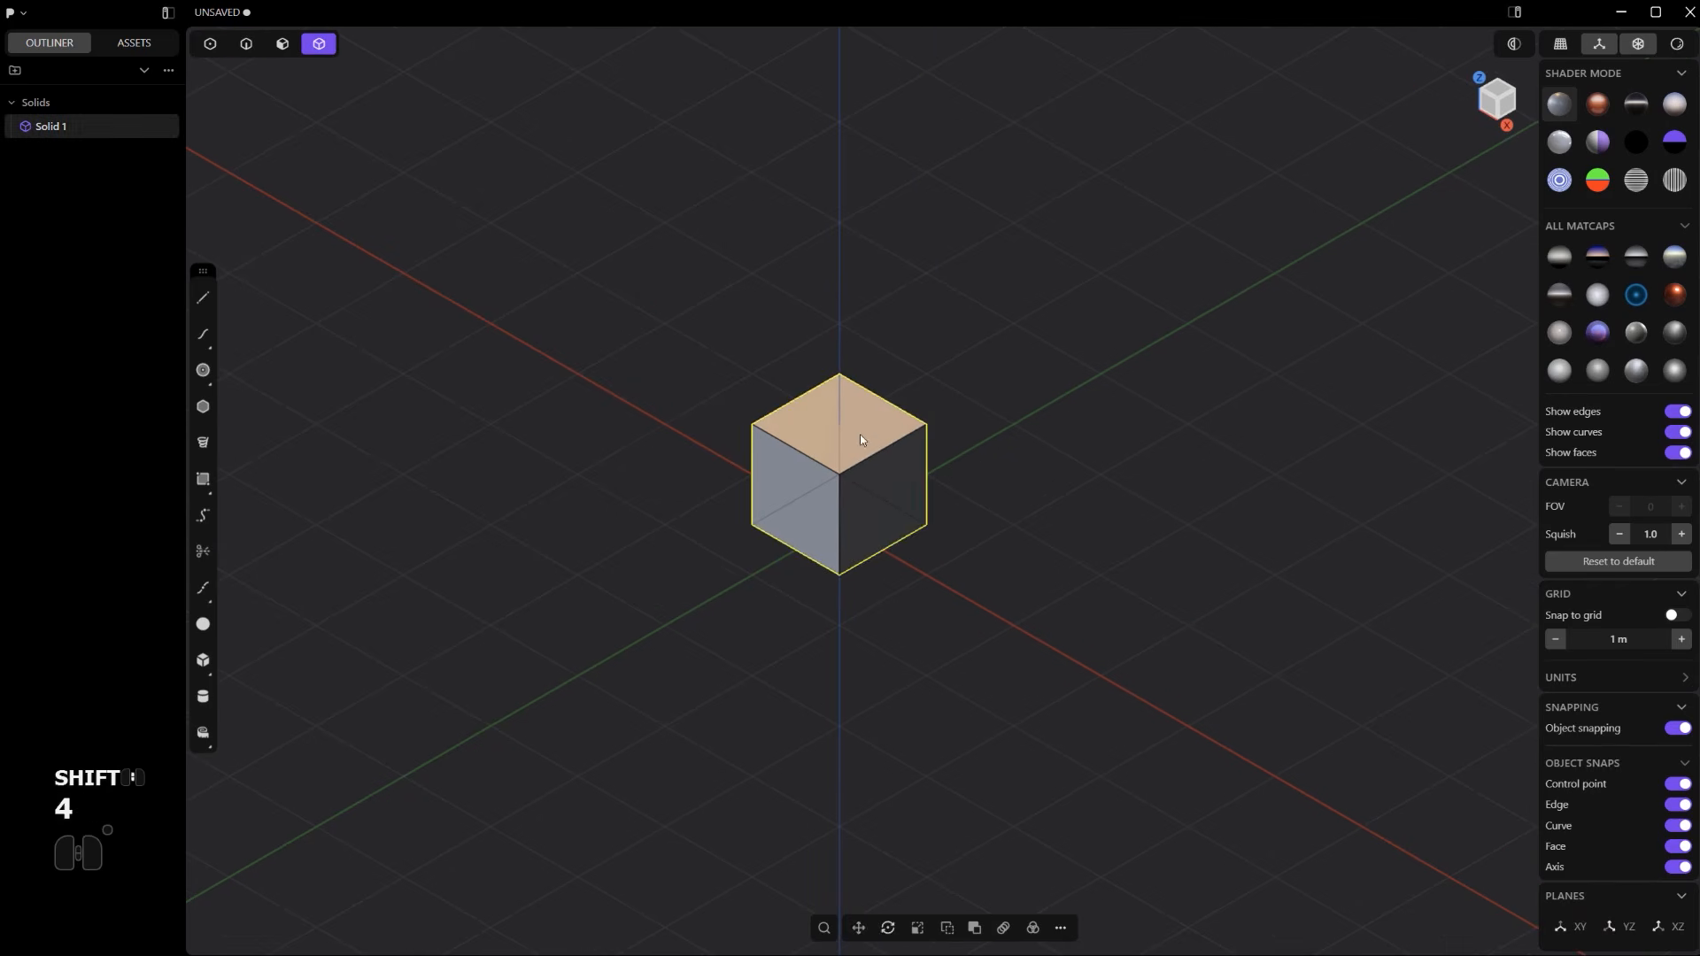
shift+middle_drag(1018, 494, 866, 508)
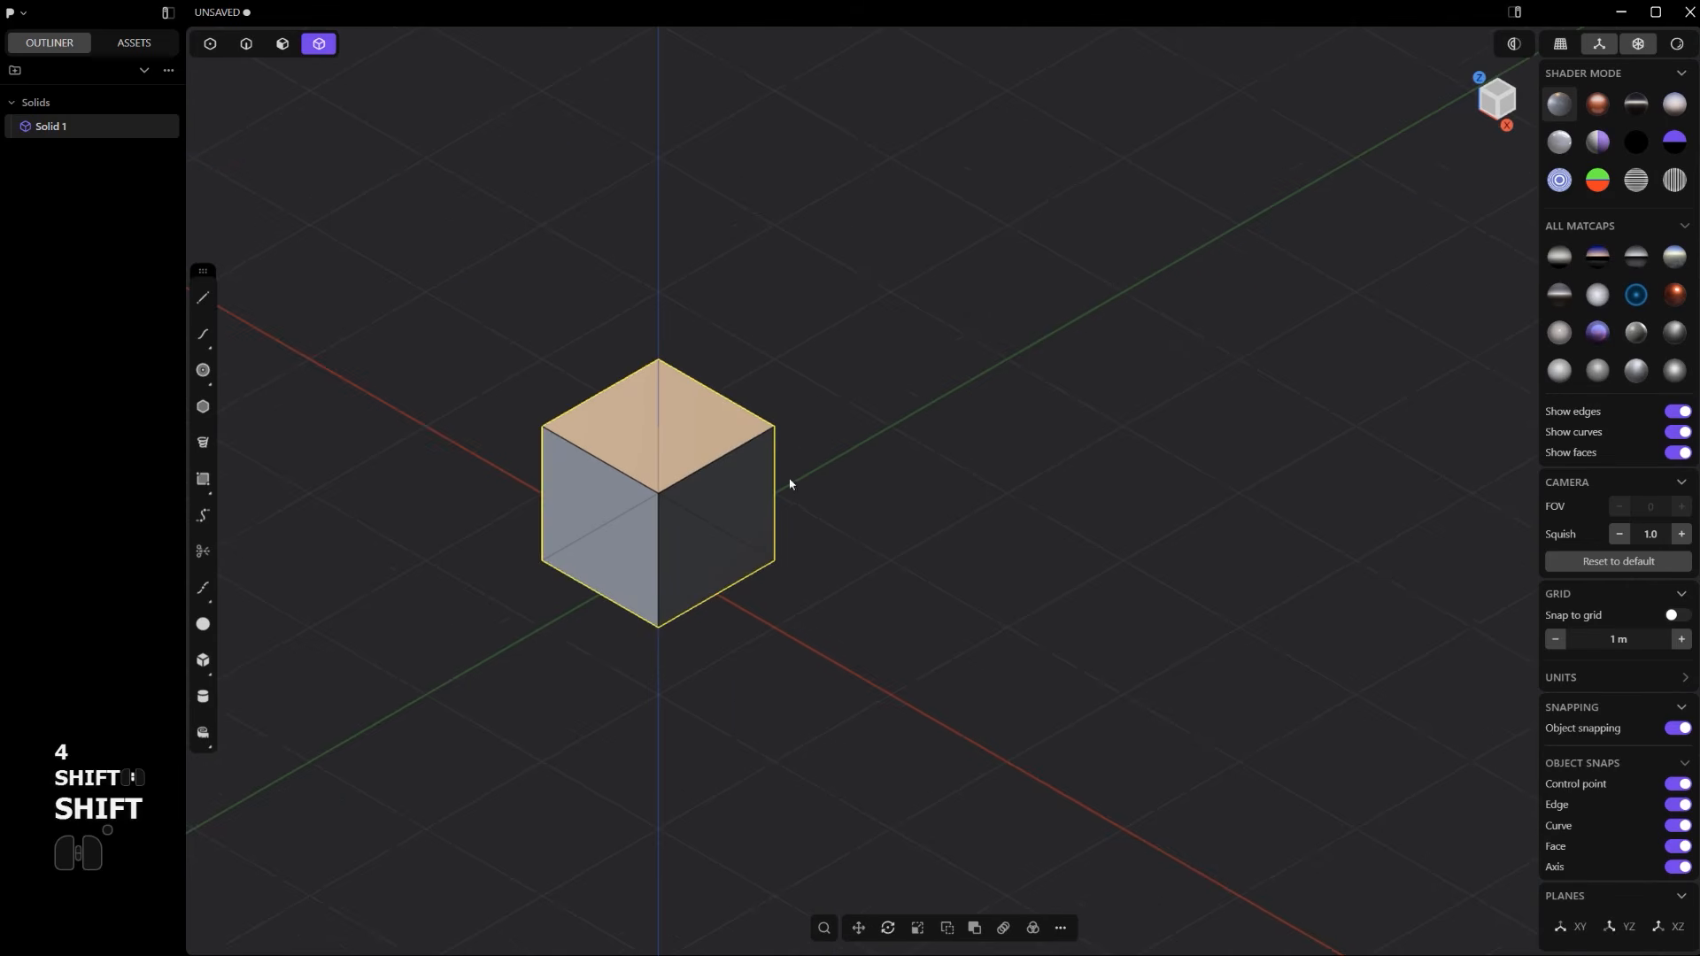
- Duplicate the cube's top face as a separate sheet and move it about 2.2 m along the Y axis
key(3)
click(716, 425)
key(shift+d)
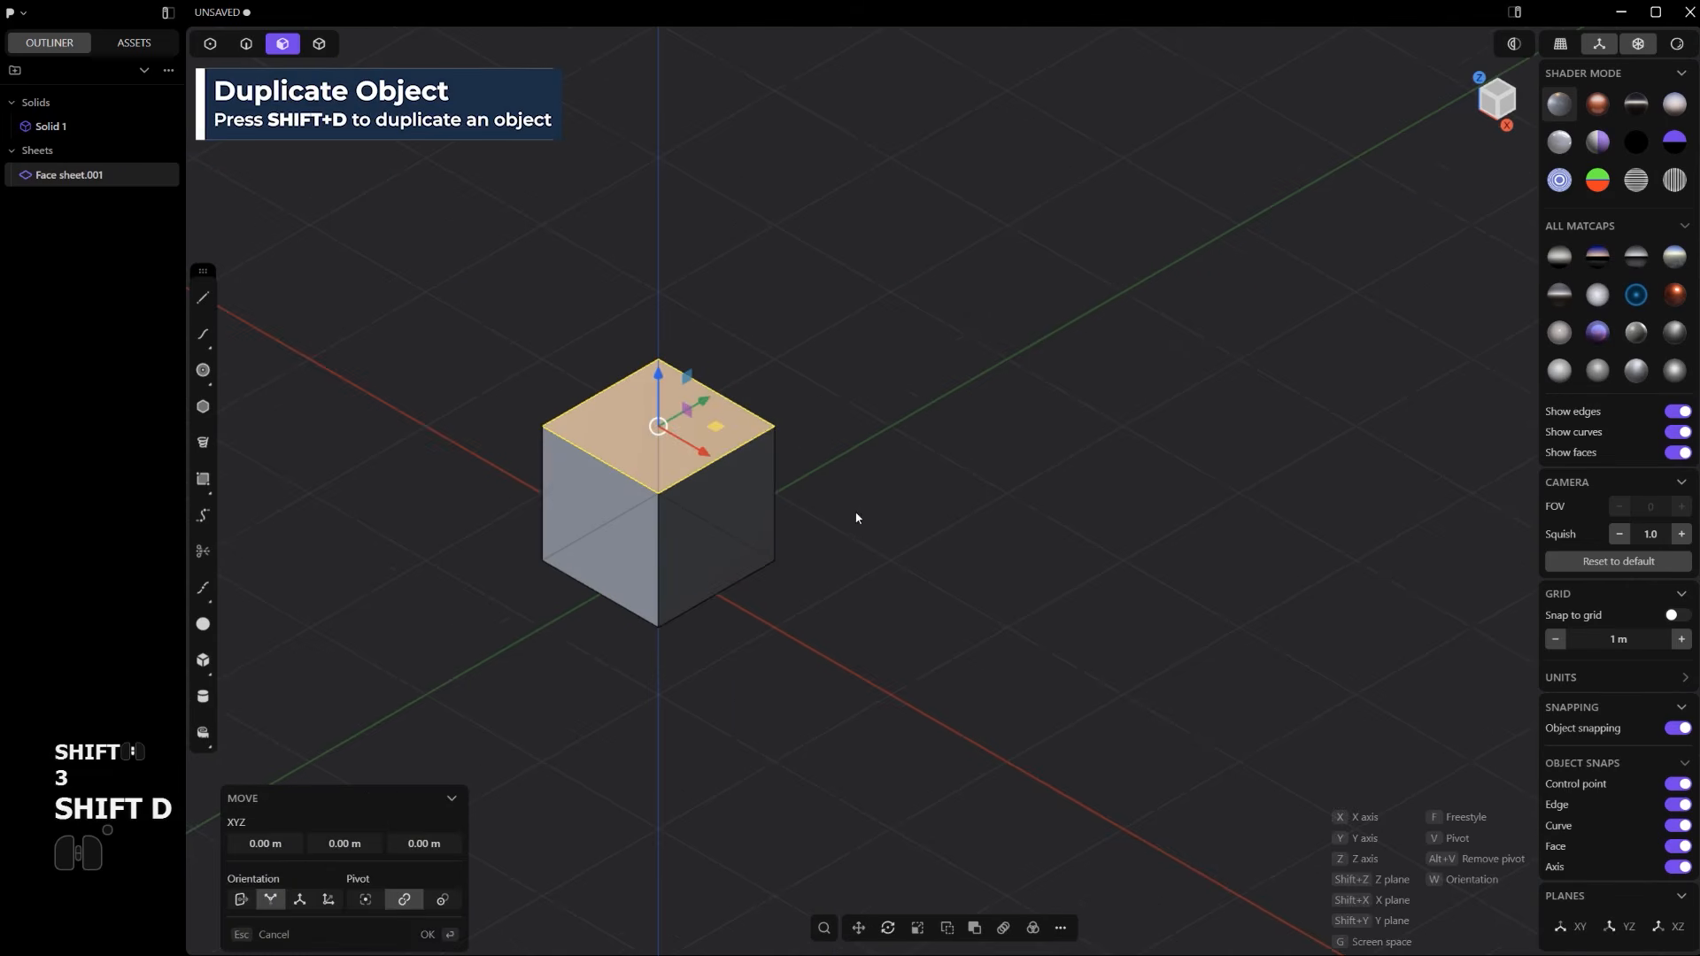
key(y)
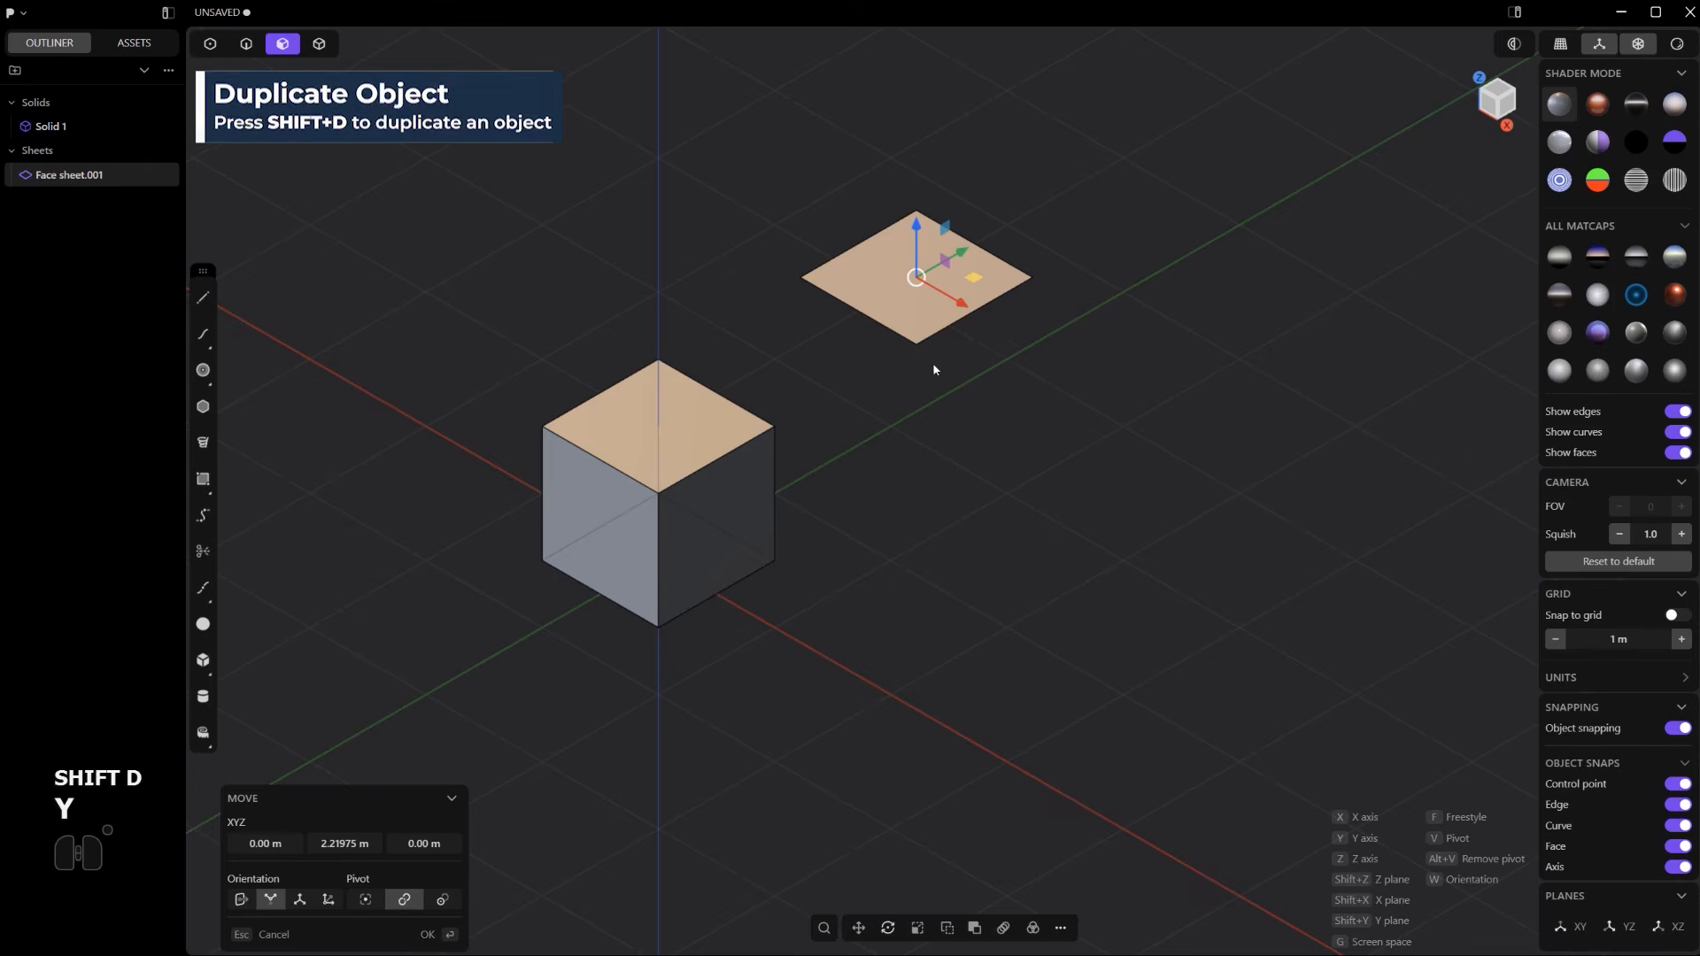
shift+middle_drag(940, 389, 883, 645)
scroll(883, 646, up, 3)
right_click(953, 481)
- Duplicate the sheet's +Y edge as a curve and move it about 0.99 m along the Y axis
key(2)
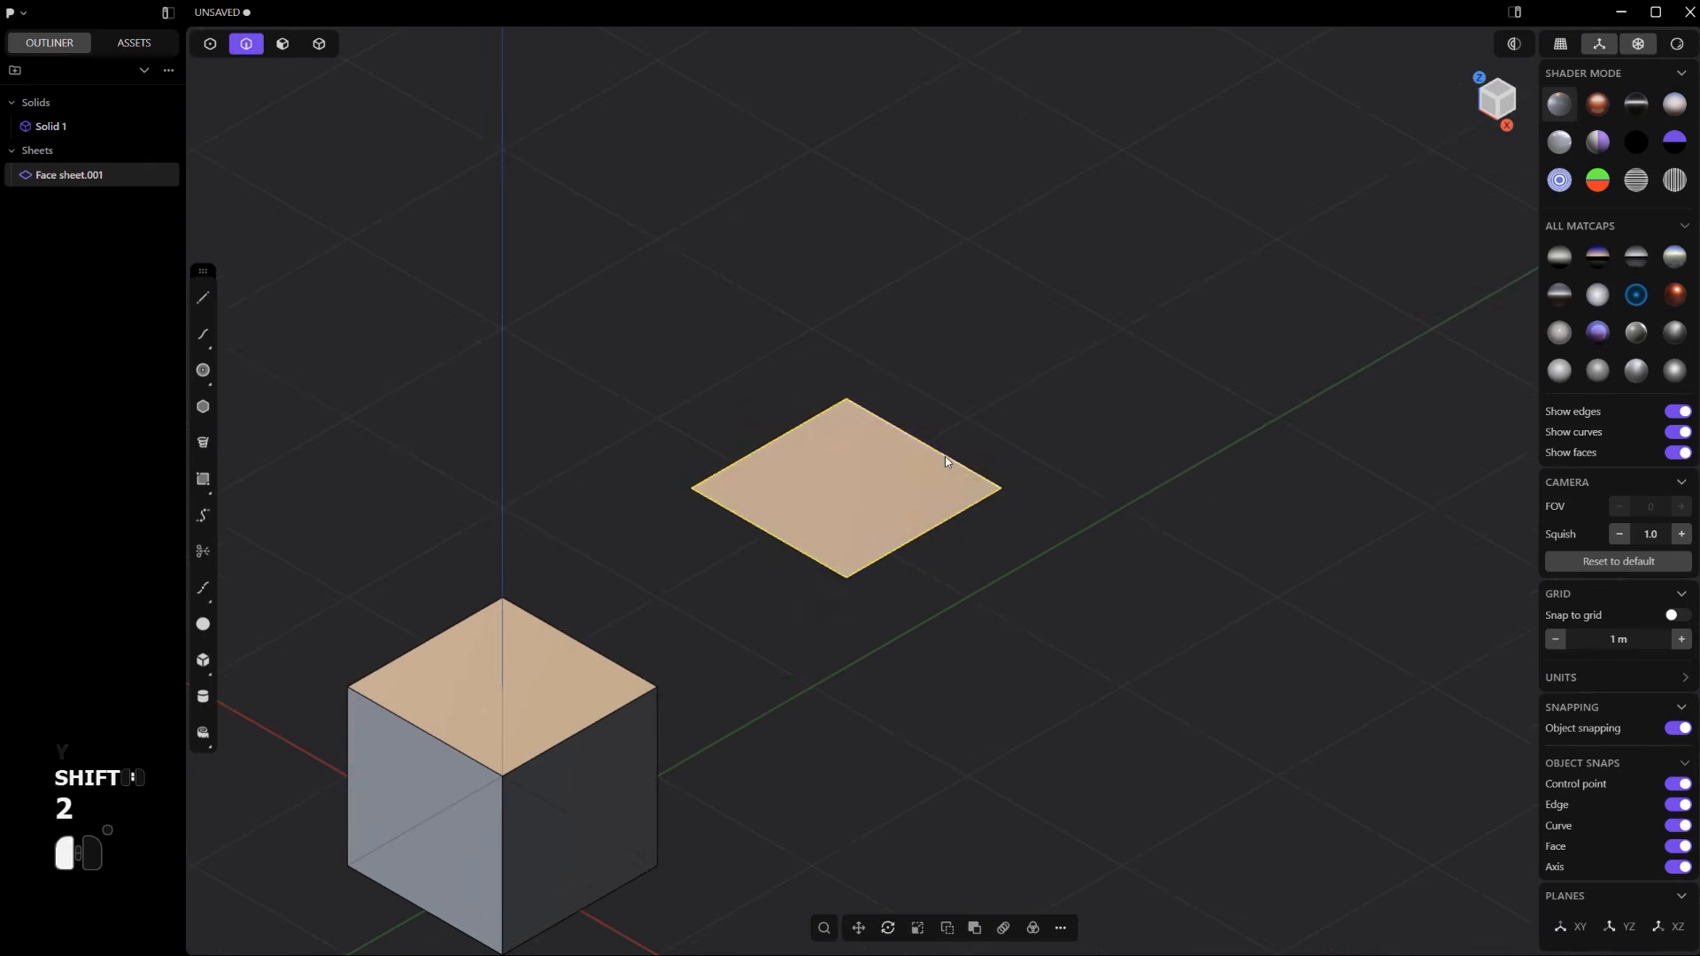
click(943, 455)
key(shift+d)
key(y)
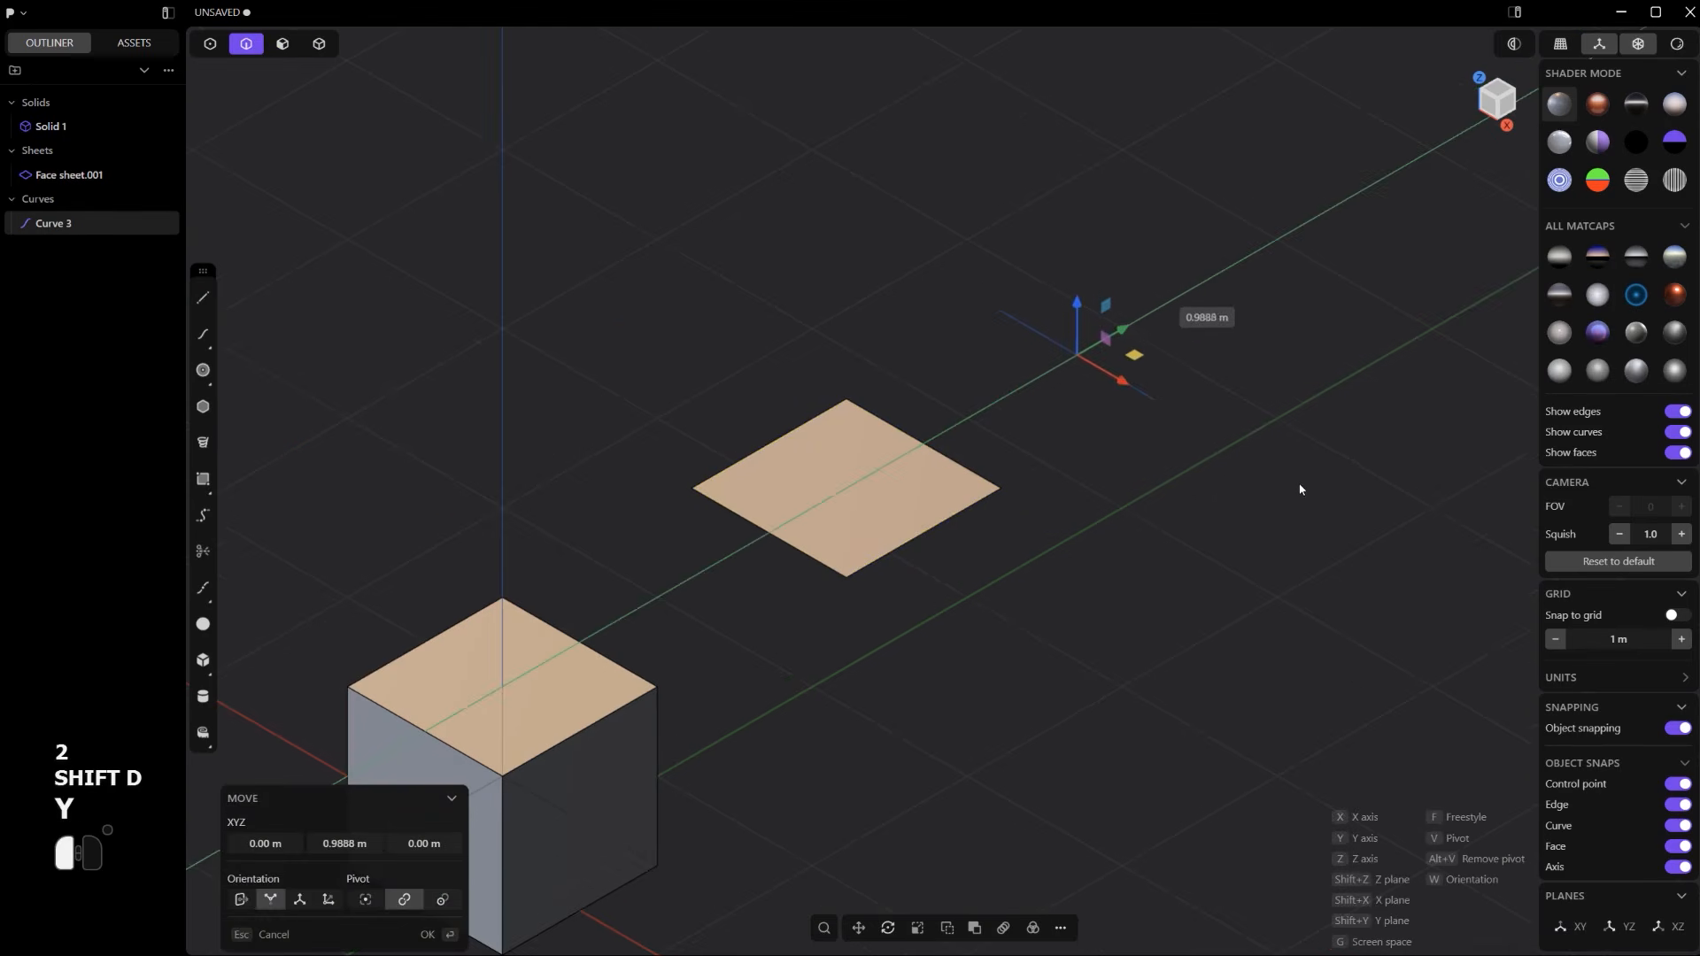
click(1298, 486)
scroll(774, 549, down, 3)
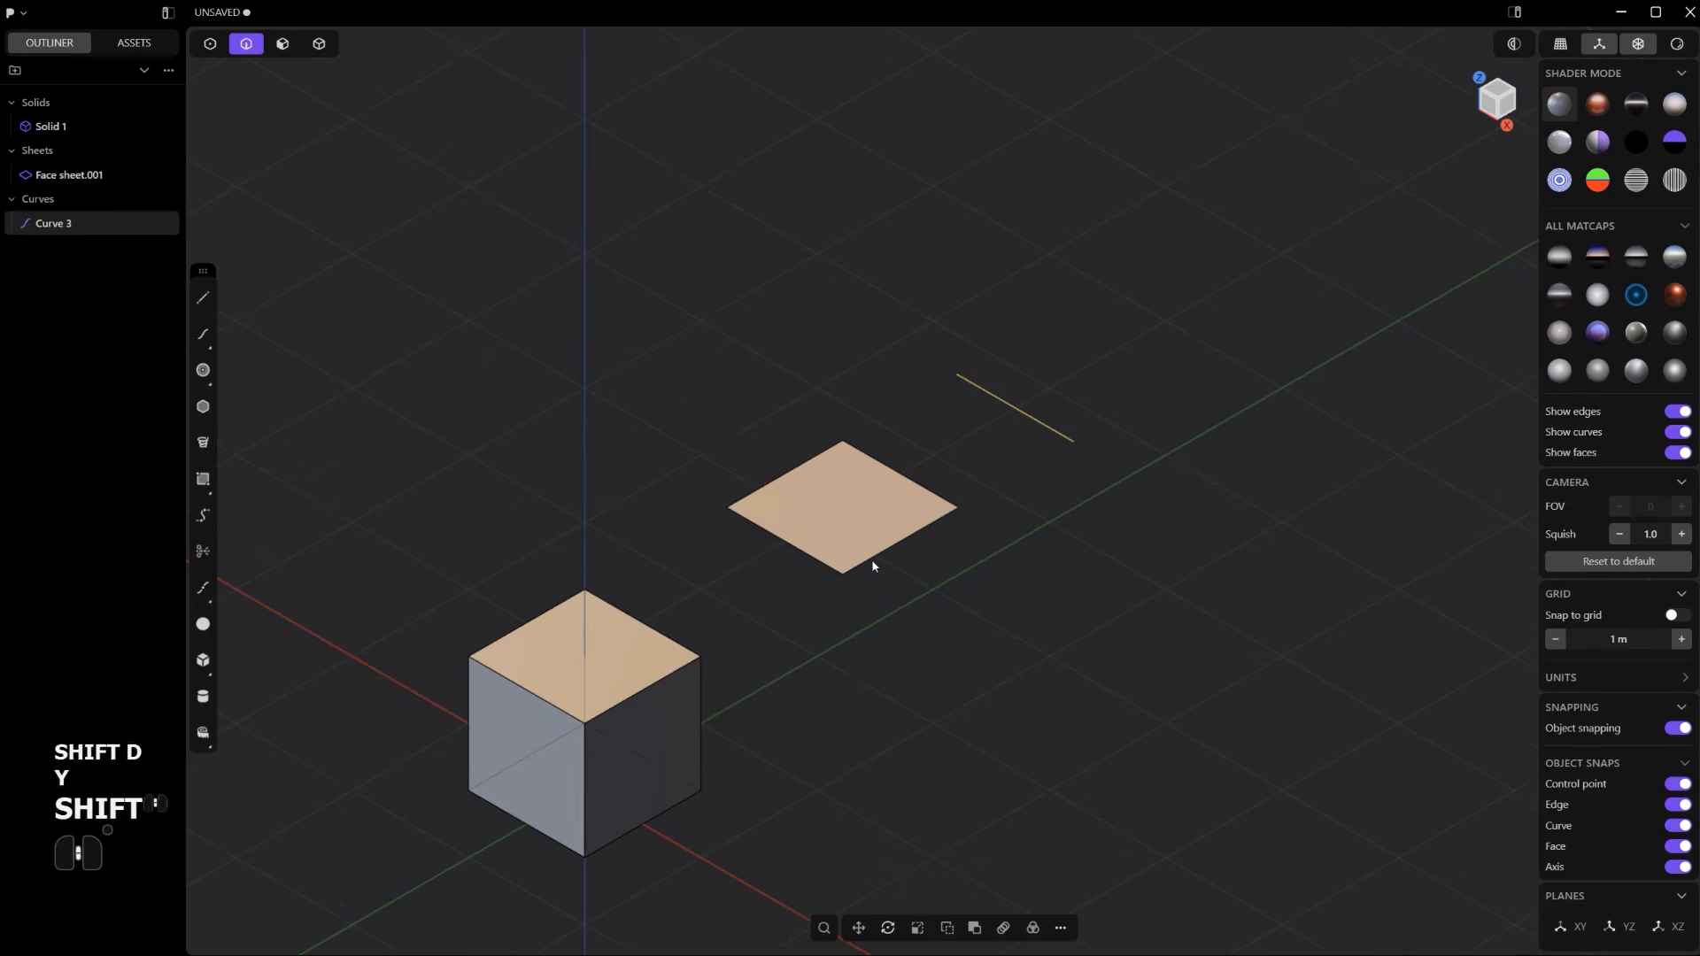
- Duplicate the whole cube and move the copy about 2.57 m in the negative Y direction
key(4)
click(652, 685)
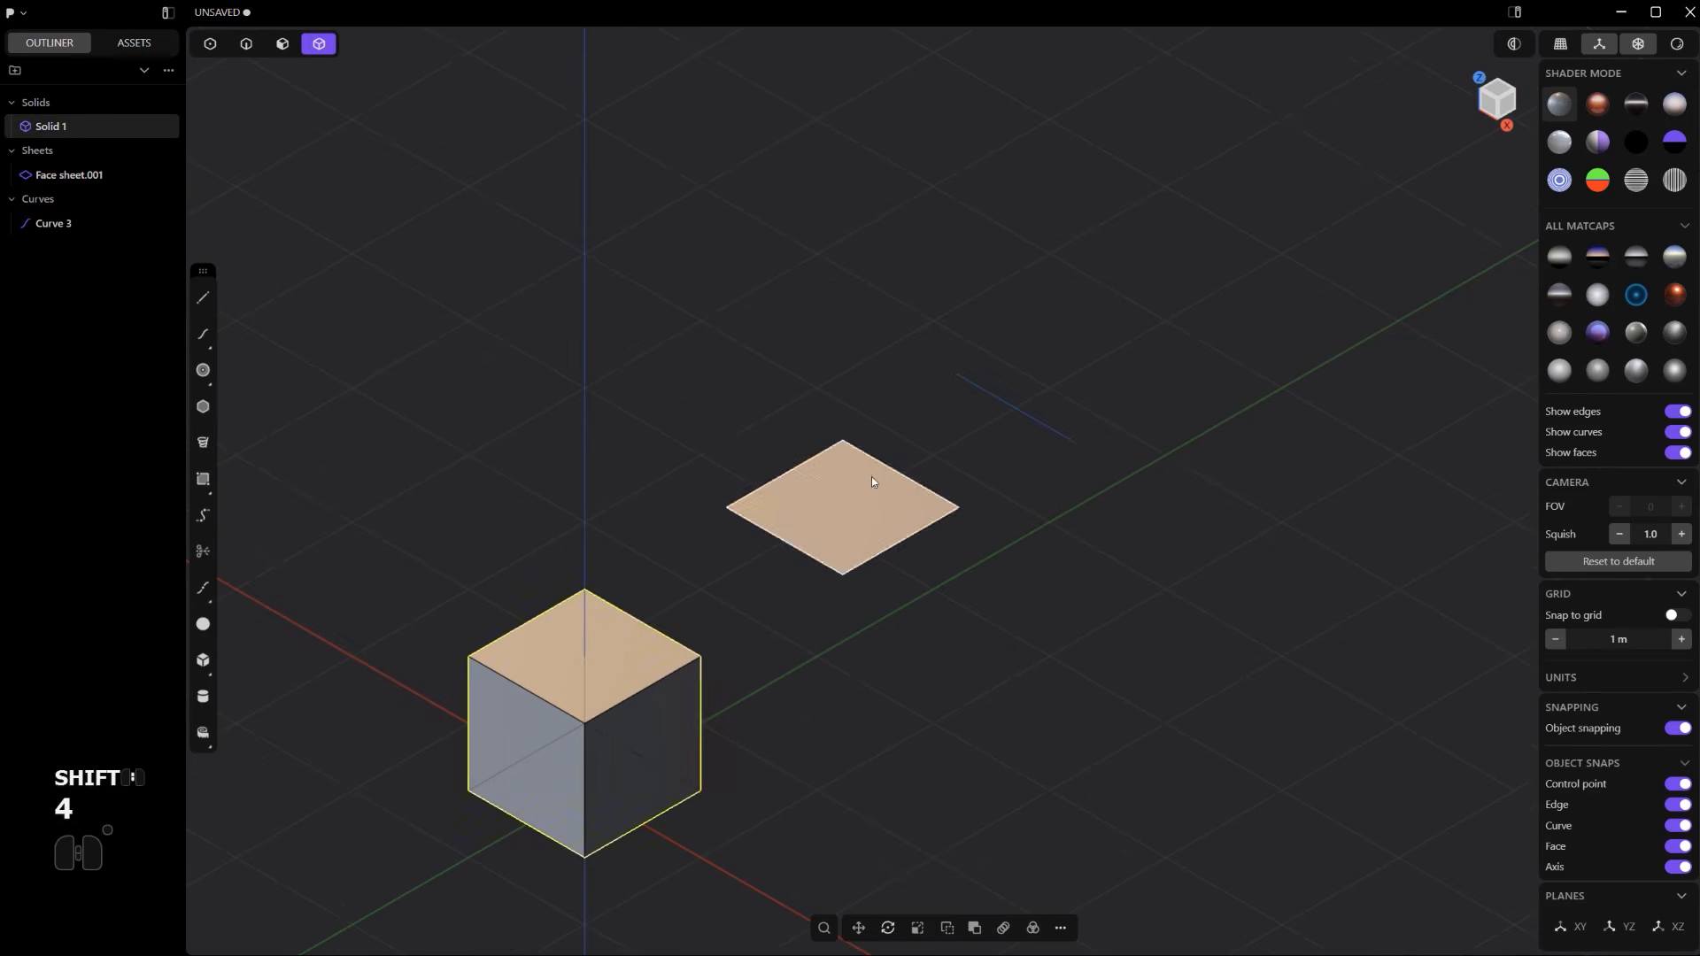
shift+middle_drag(710, 754, 1039, 422)
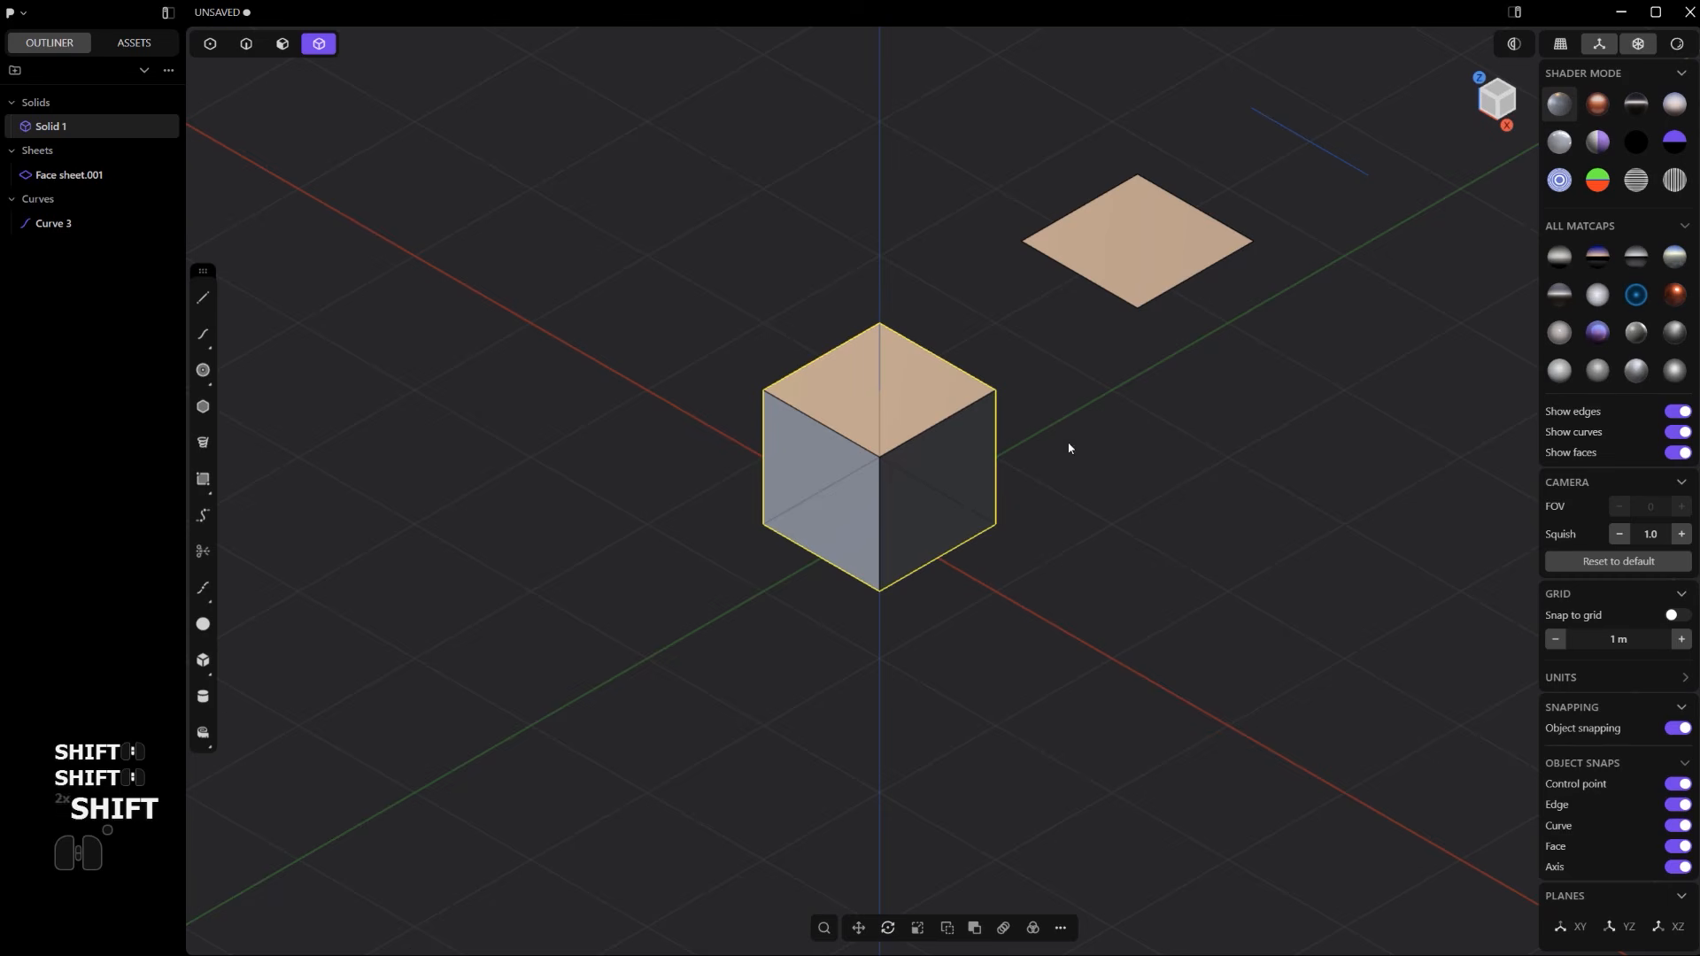
key(shift+d)
key(y)
shift+middle_drag(726, 650, 928, 566)
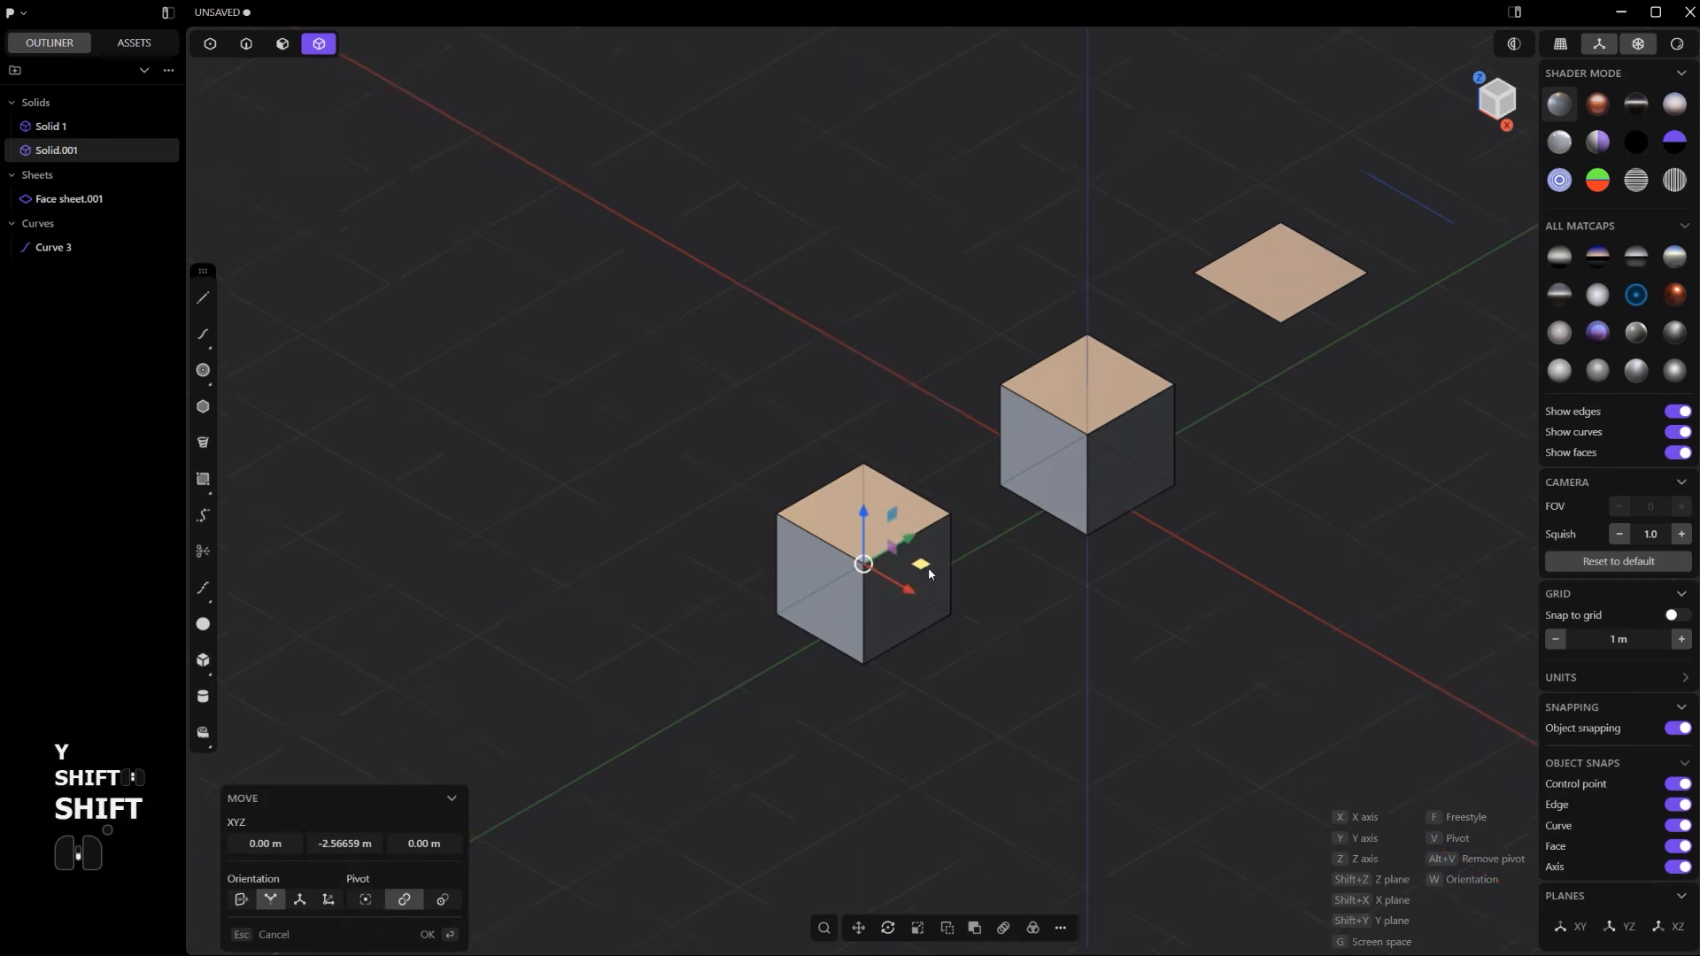
click(926, 563)
- Create an instance of the duplicated cube with the Create Instance command, leaving it in place
scroll(912, 559, up, 3)
text(f)
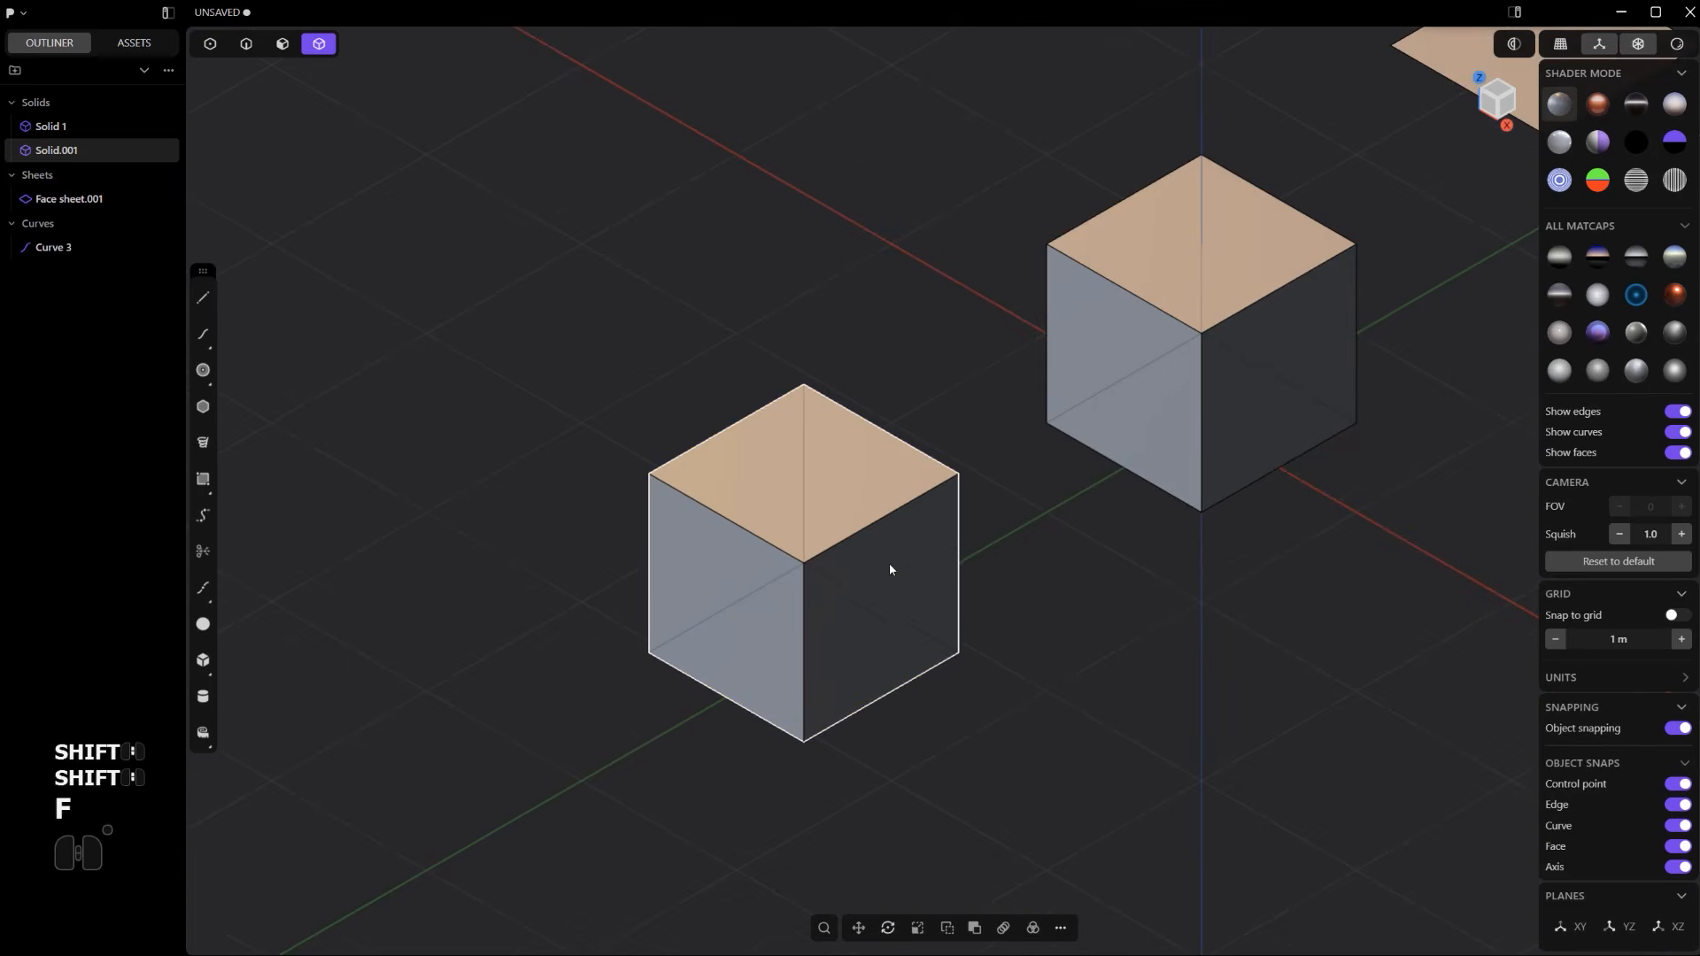
text(insta)
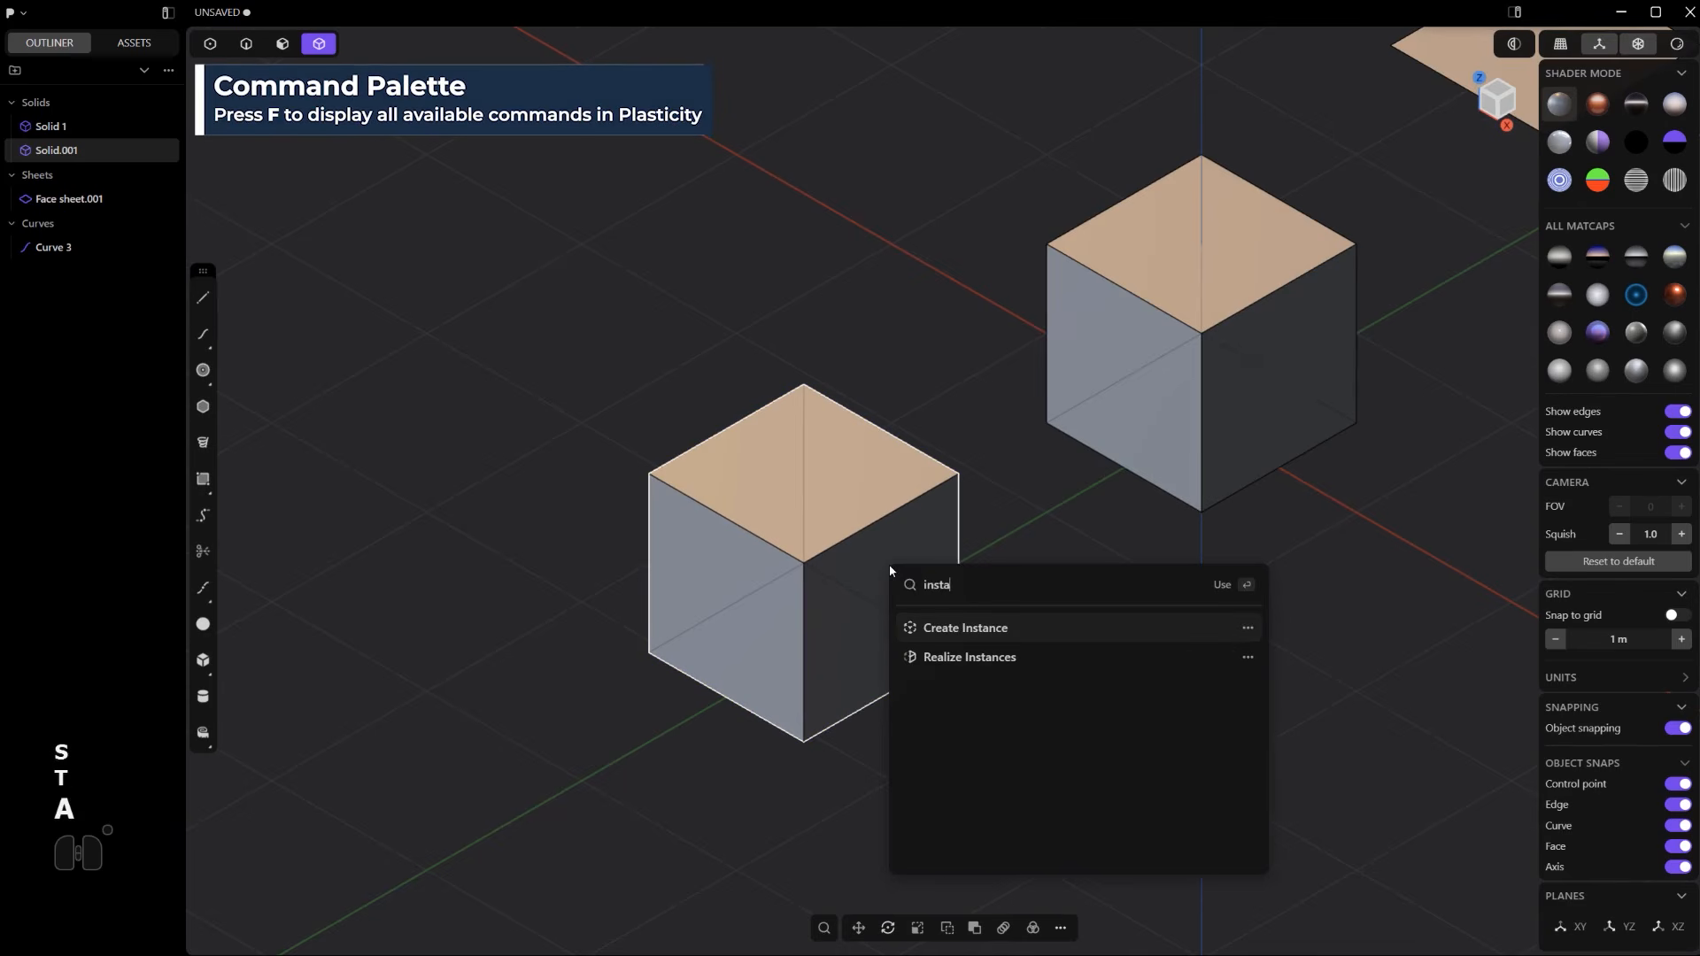
key(Return)
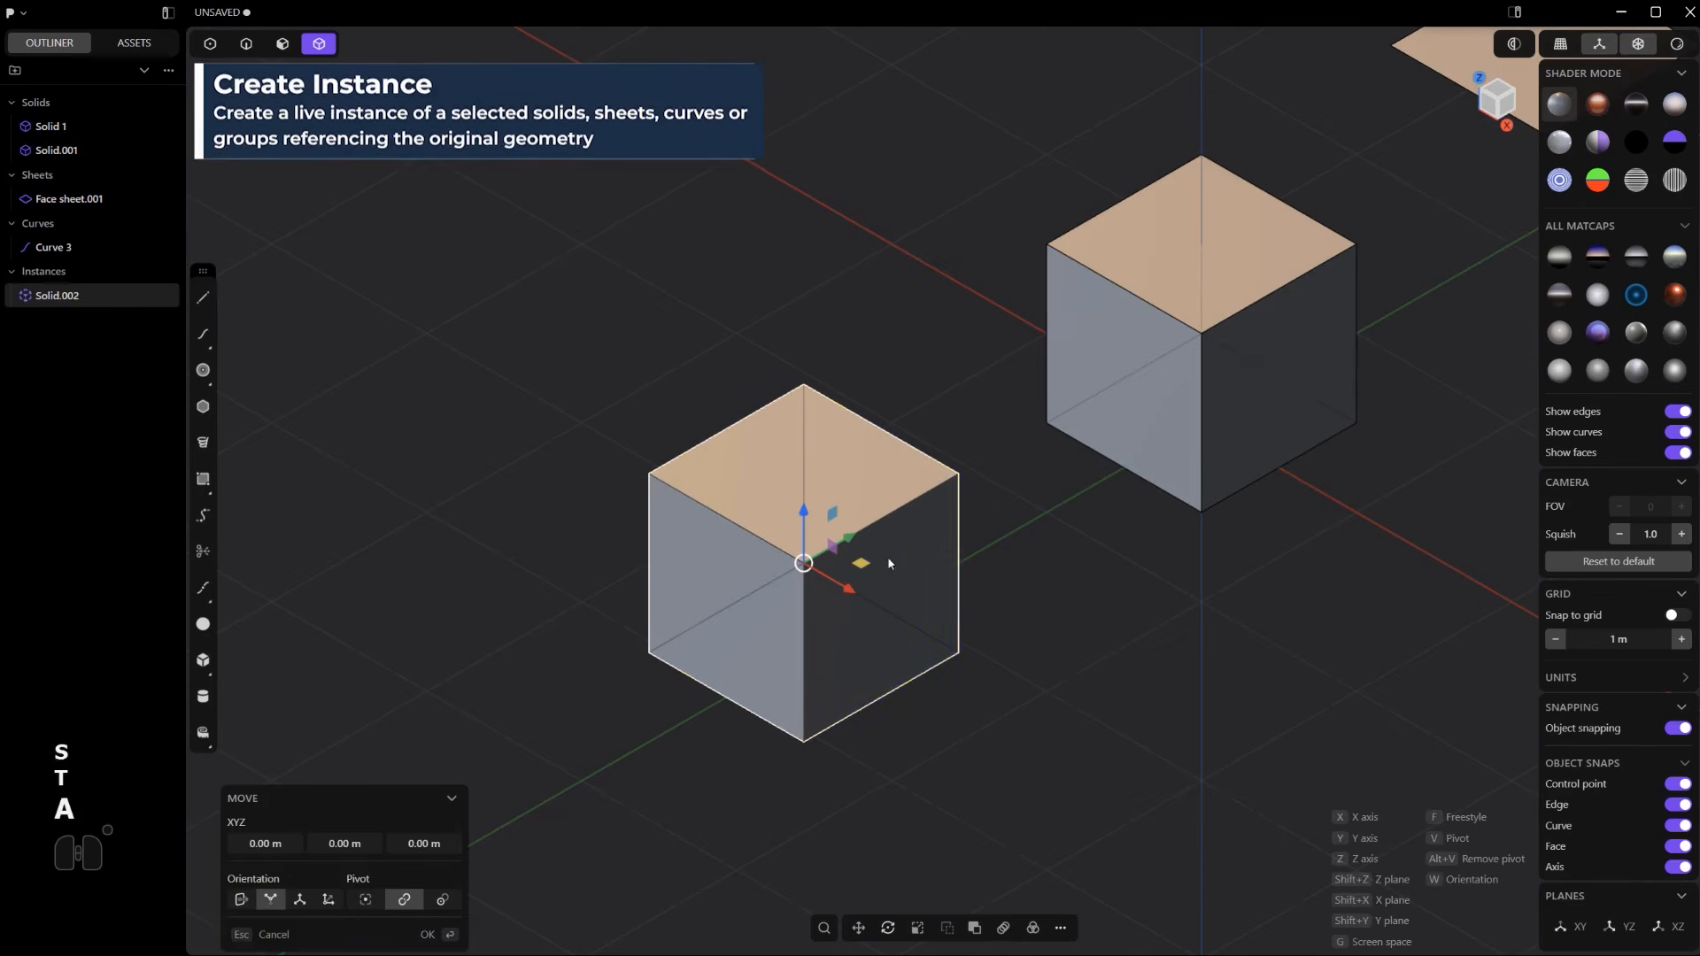
right_click(1018, 581)
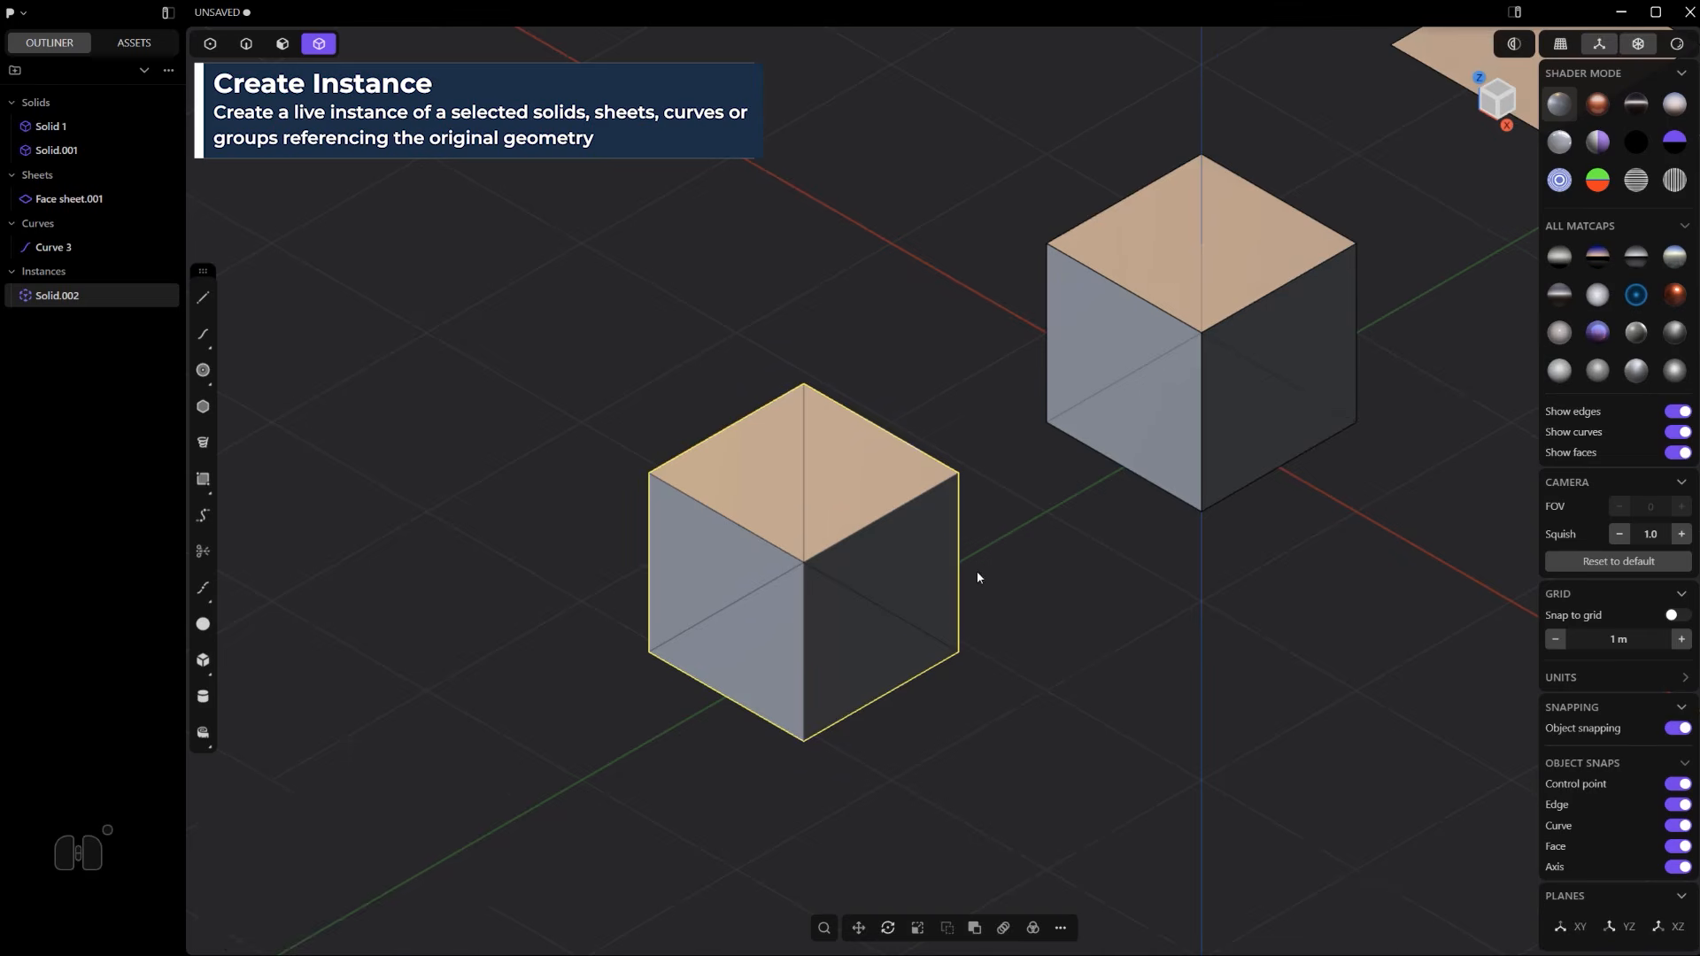
- Move the instance in the negative Y direction so it stands clear of its source cube
scroll(910, 549, down, 3)
key(g)
key(y)
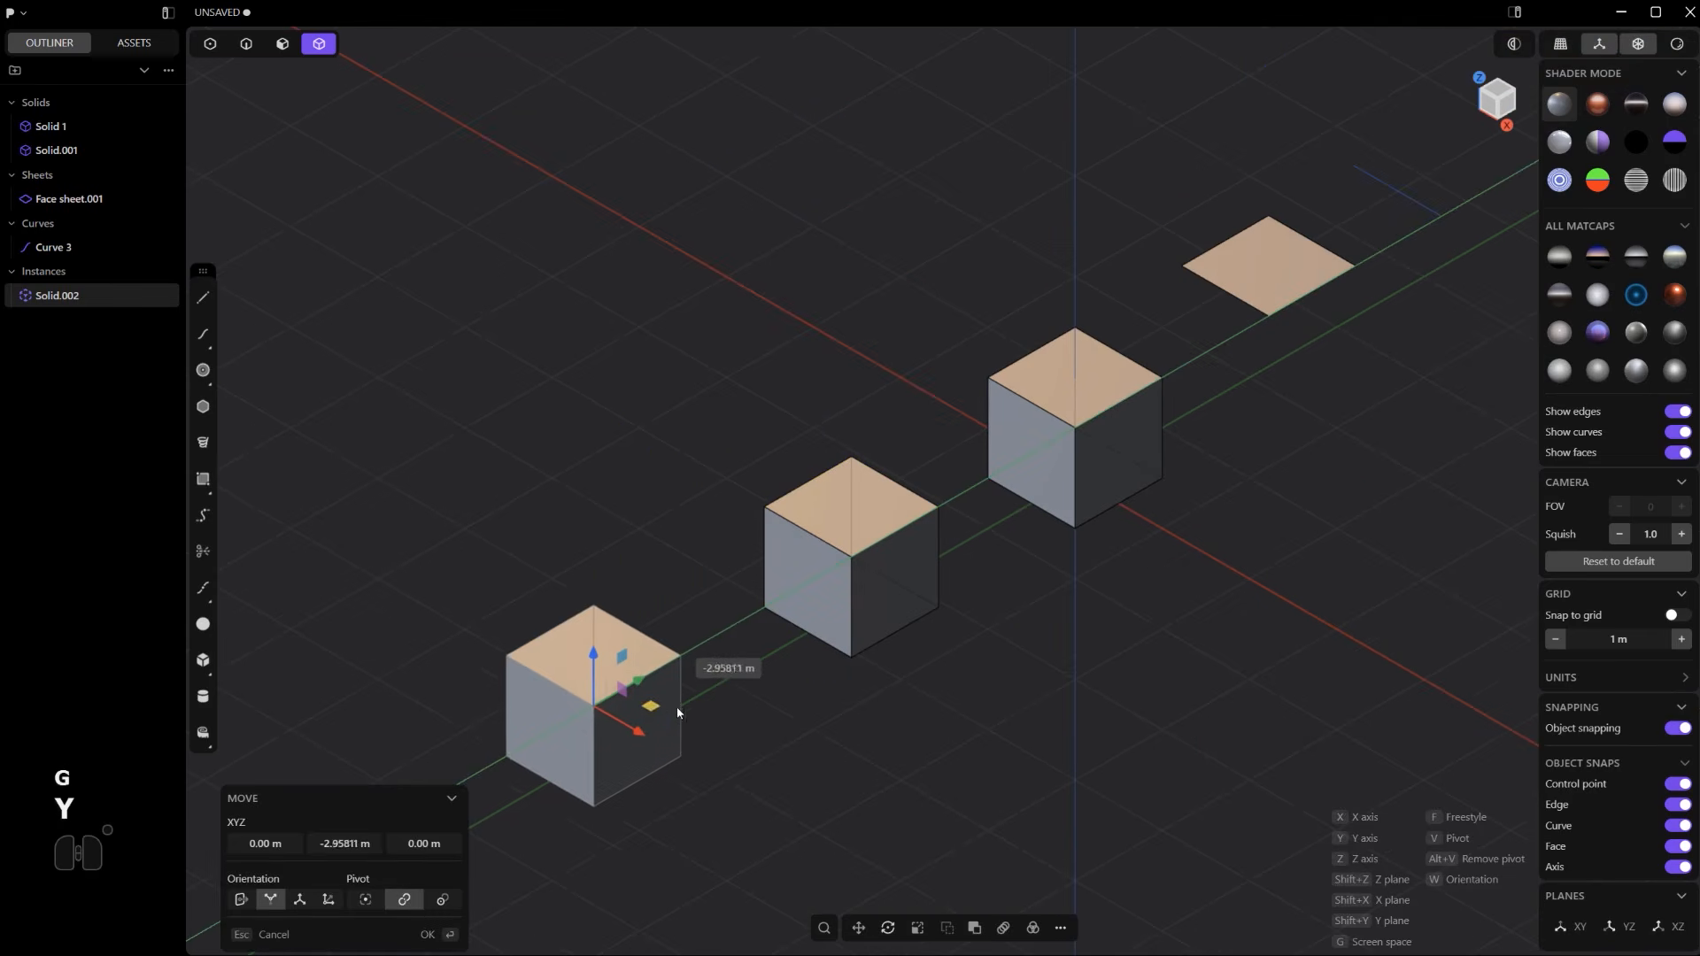
shift+middle_drag(708, 682, 1180, 390)
click(1026, 429)
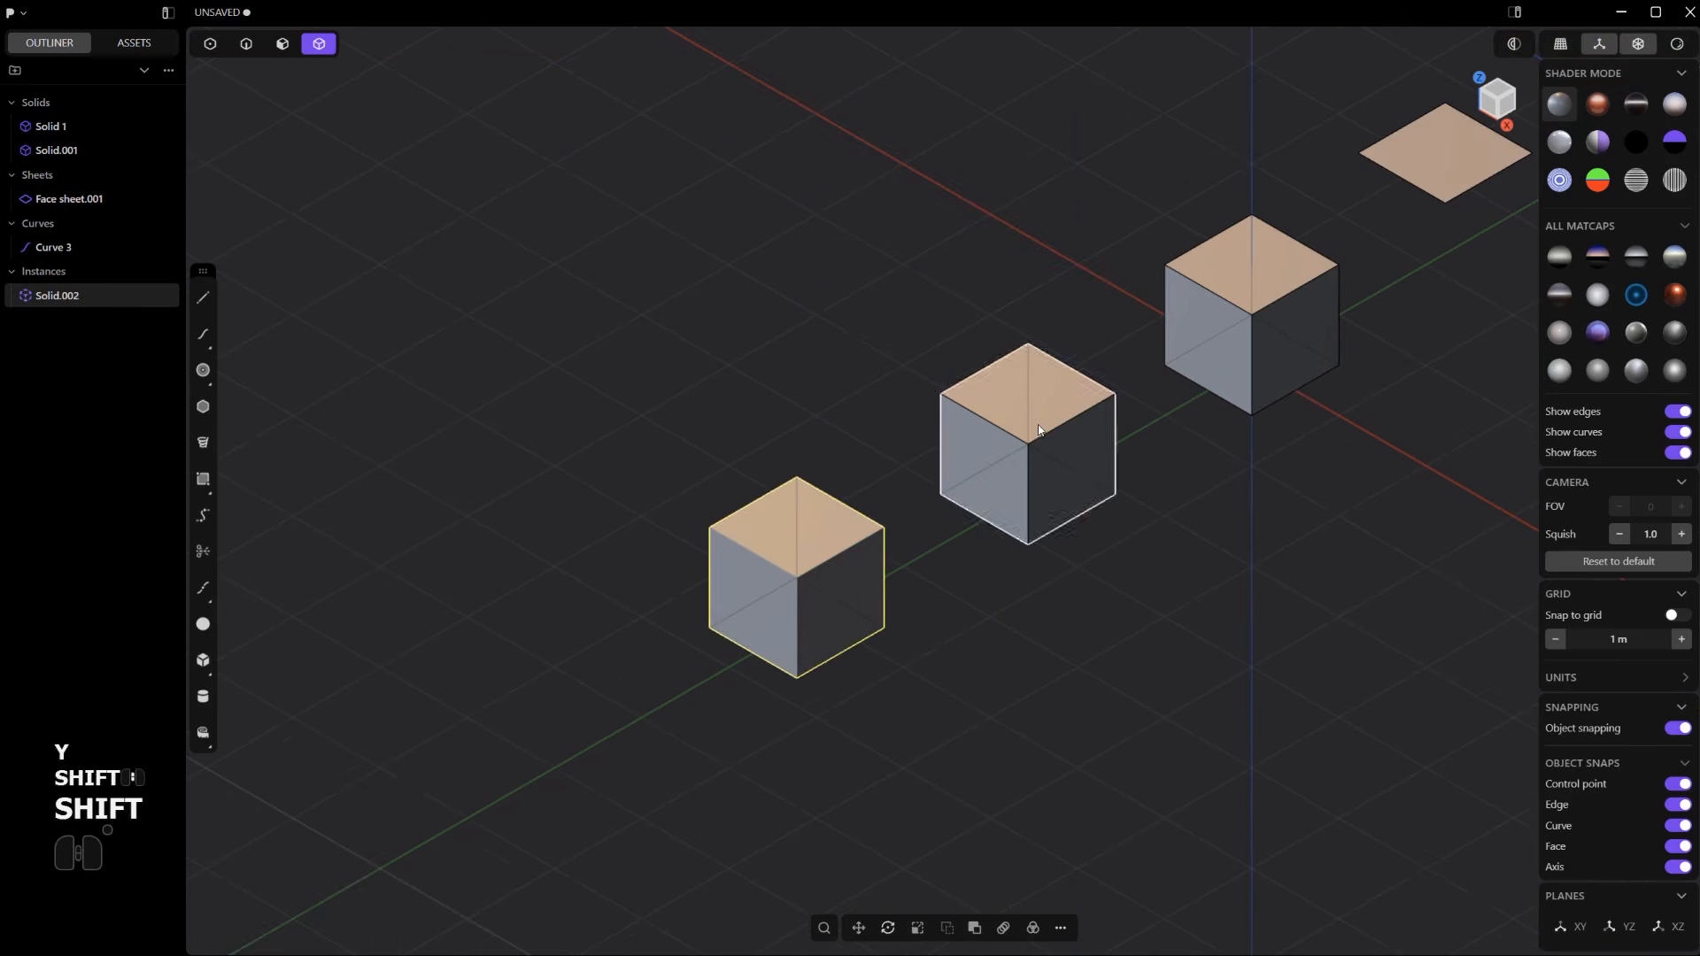
- Chamfer the top edge on the -Y side of the instance's source cube by about 0.32 m
click(1029, 430)
scroll(1035, 430, up, 2)
key(2)
drag(1002, 437, 951, 537)
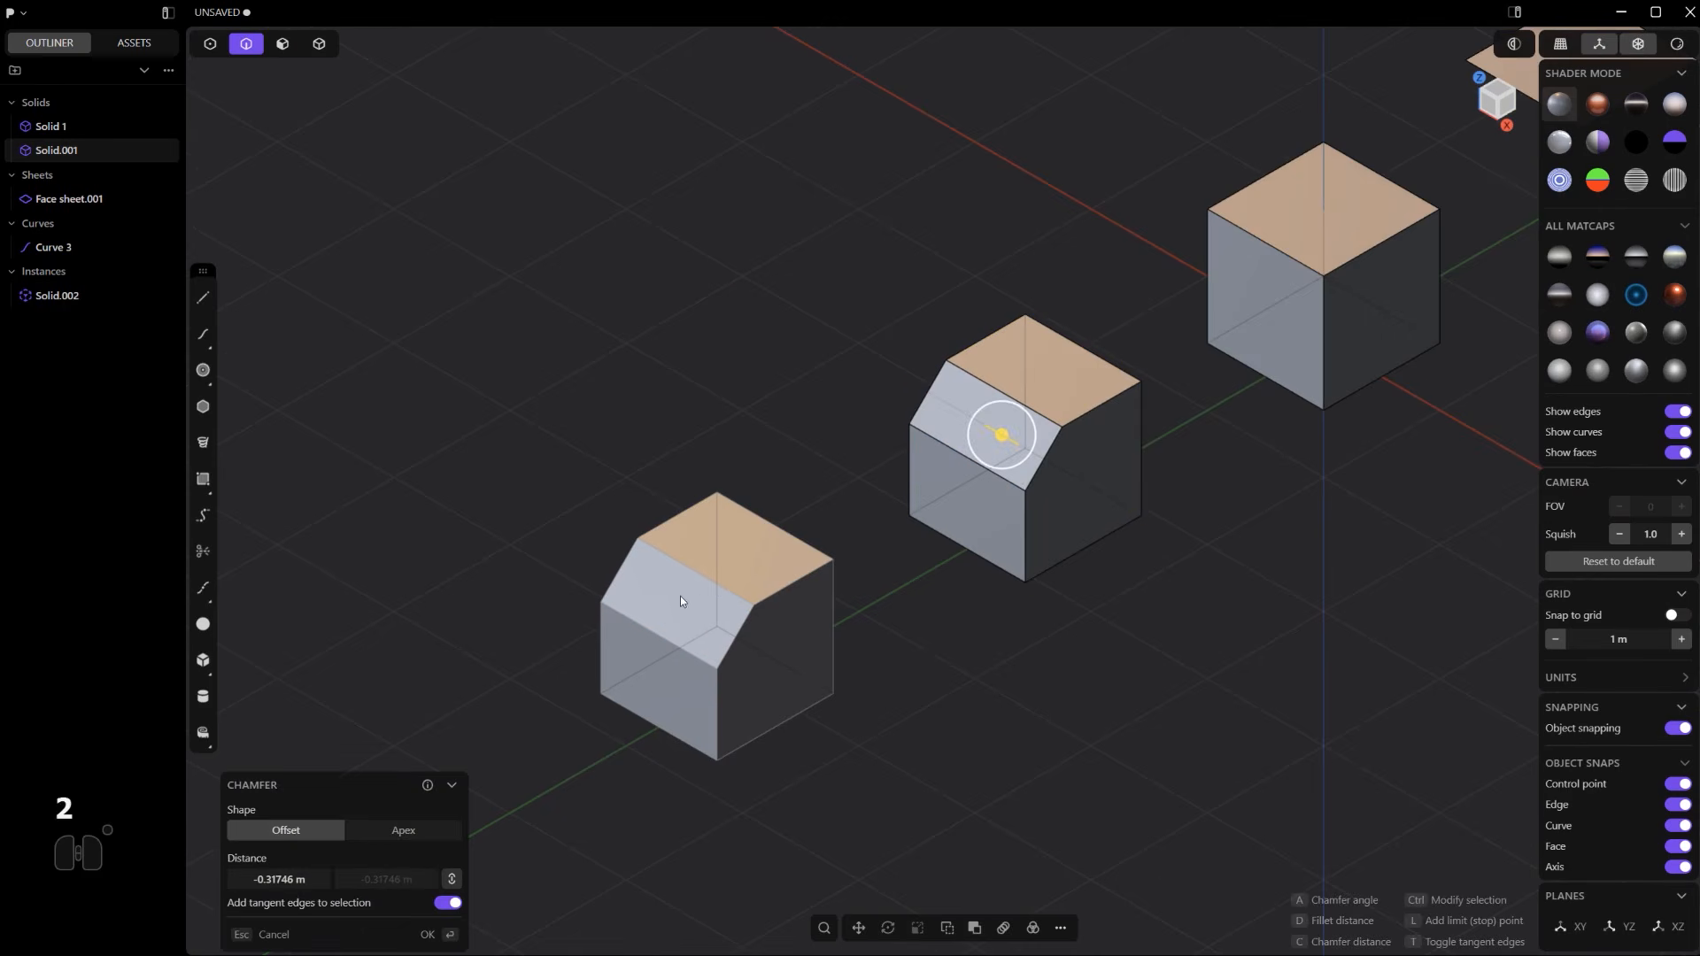
right_click(704, 596)
scroll(885, 566, down, 5)
shift+middle_drag(891, 491, 827, 466)
shift+scroll(826, 467, up, 3)
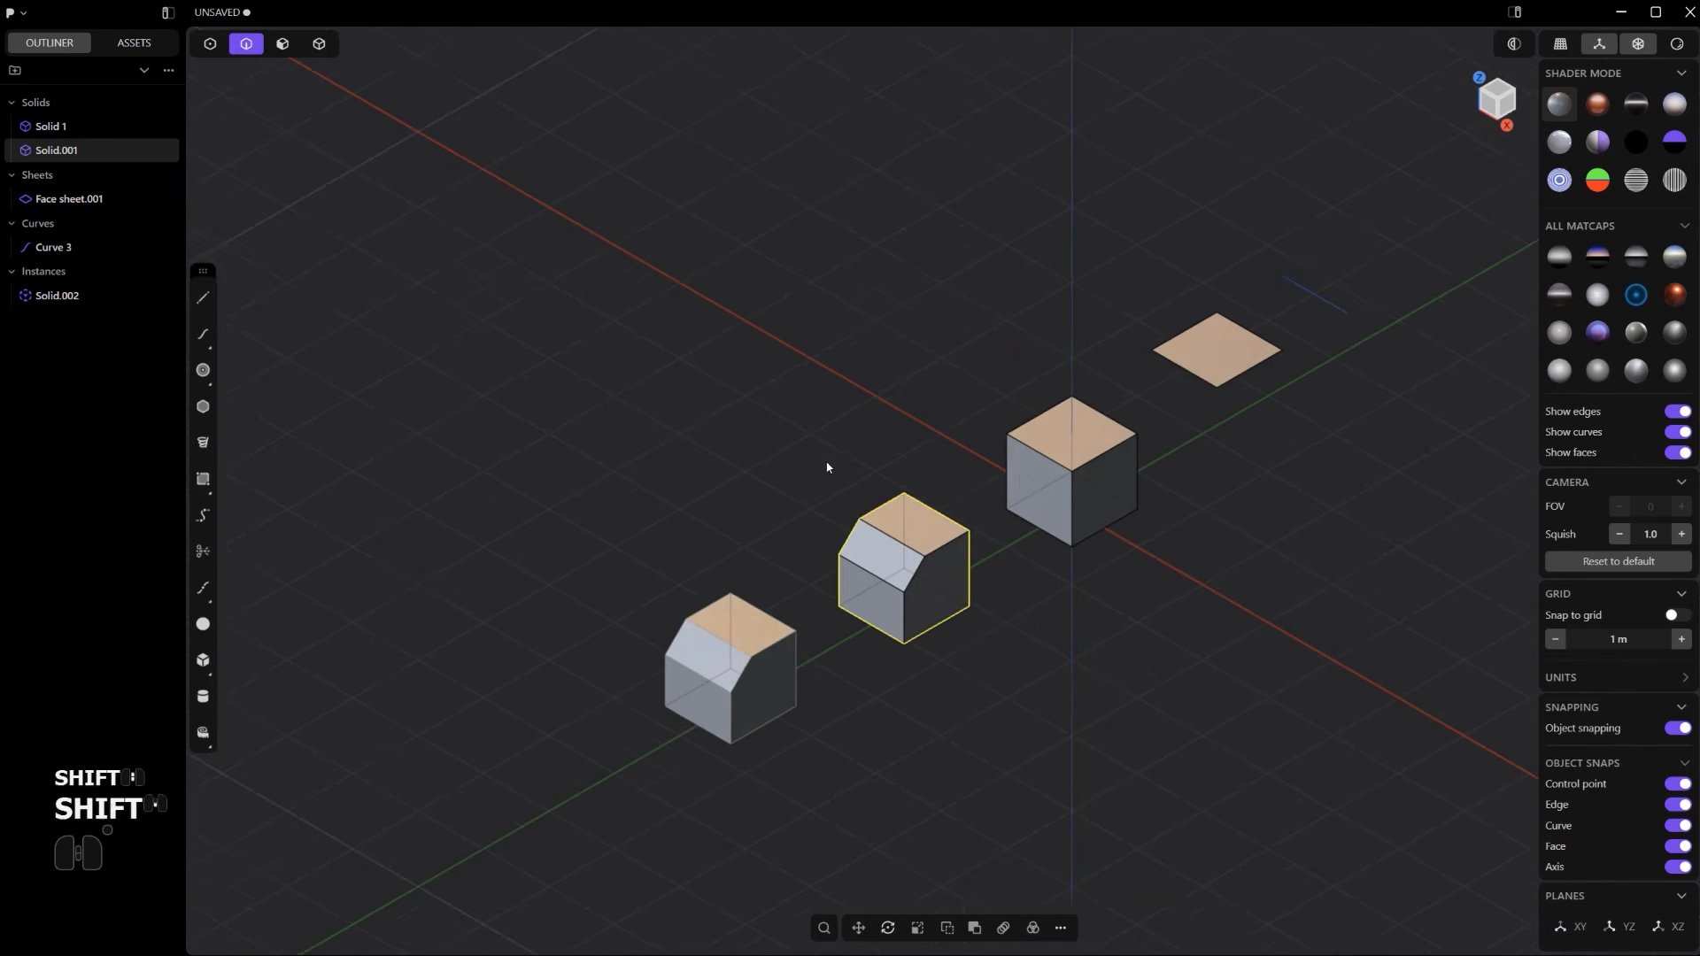
shift+middle_drag(1019, 477, 882, 485)
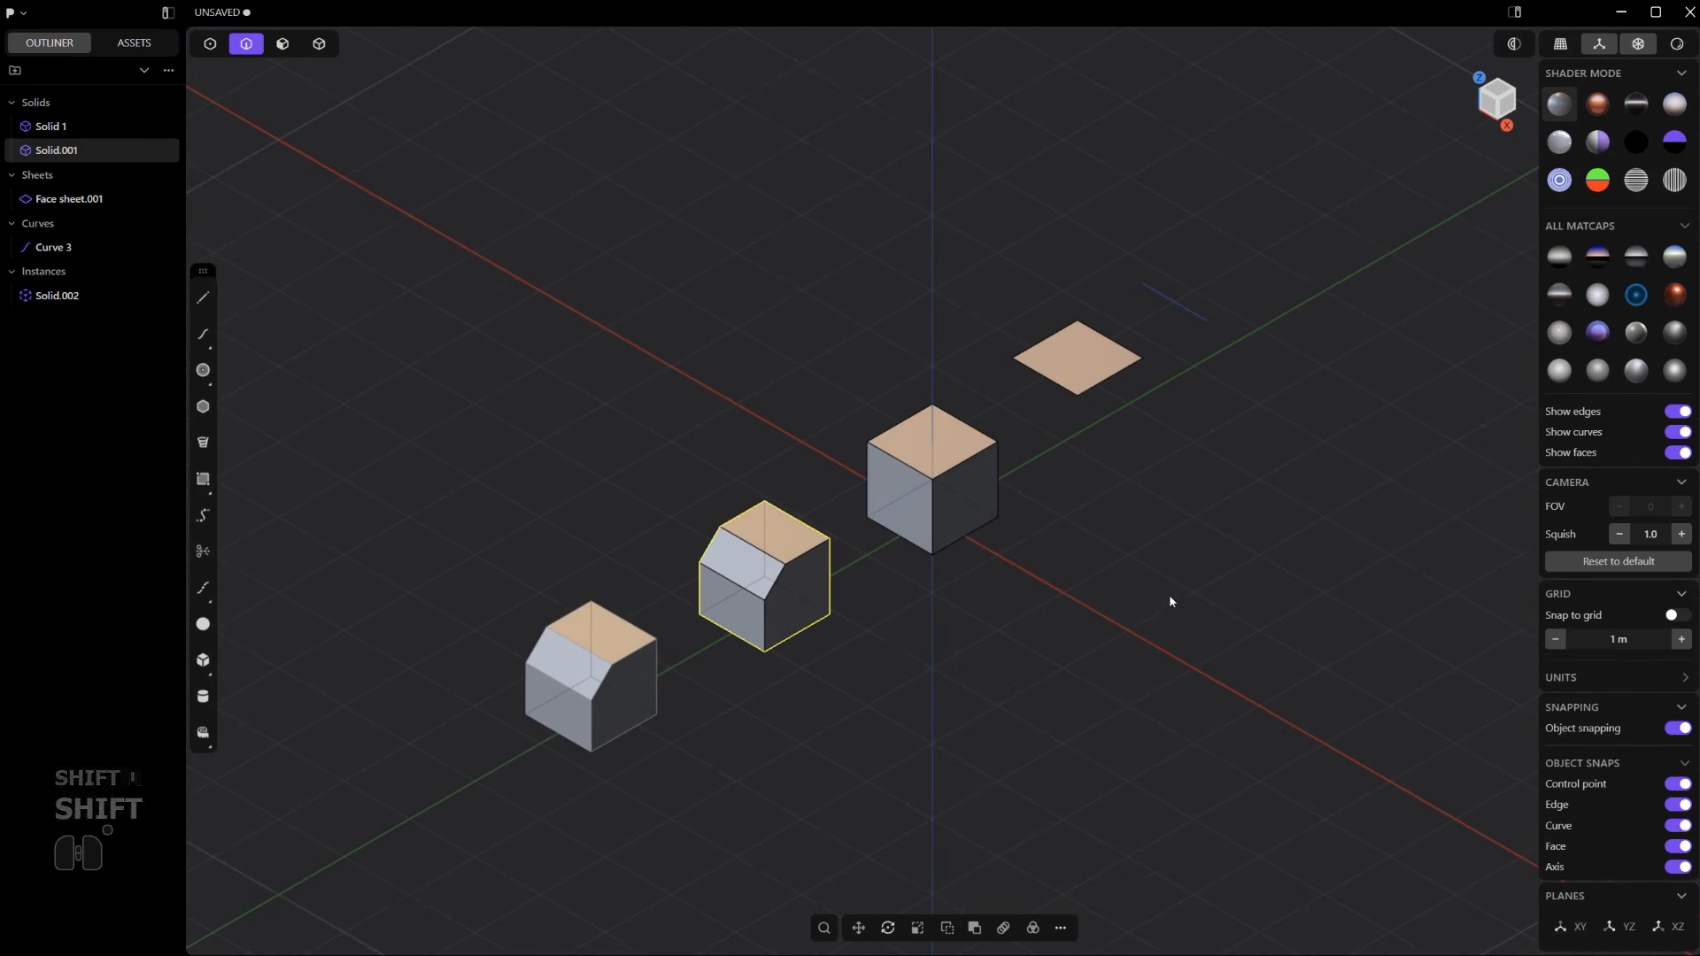
shift+middle_drag(1089, 545, 1039, 512)
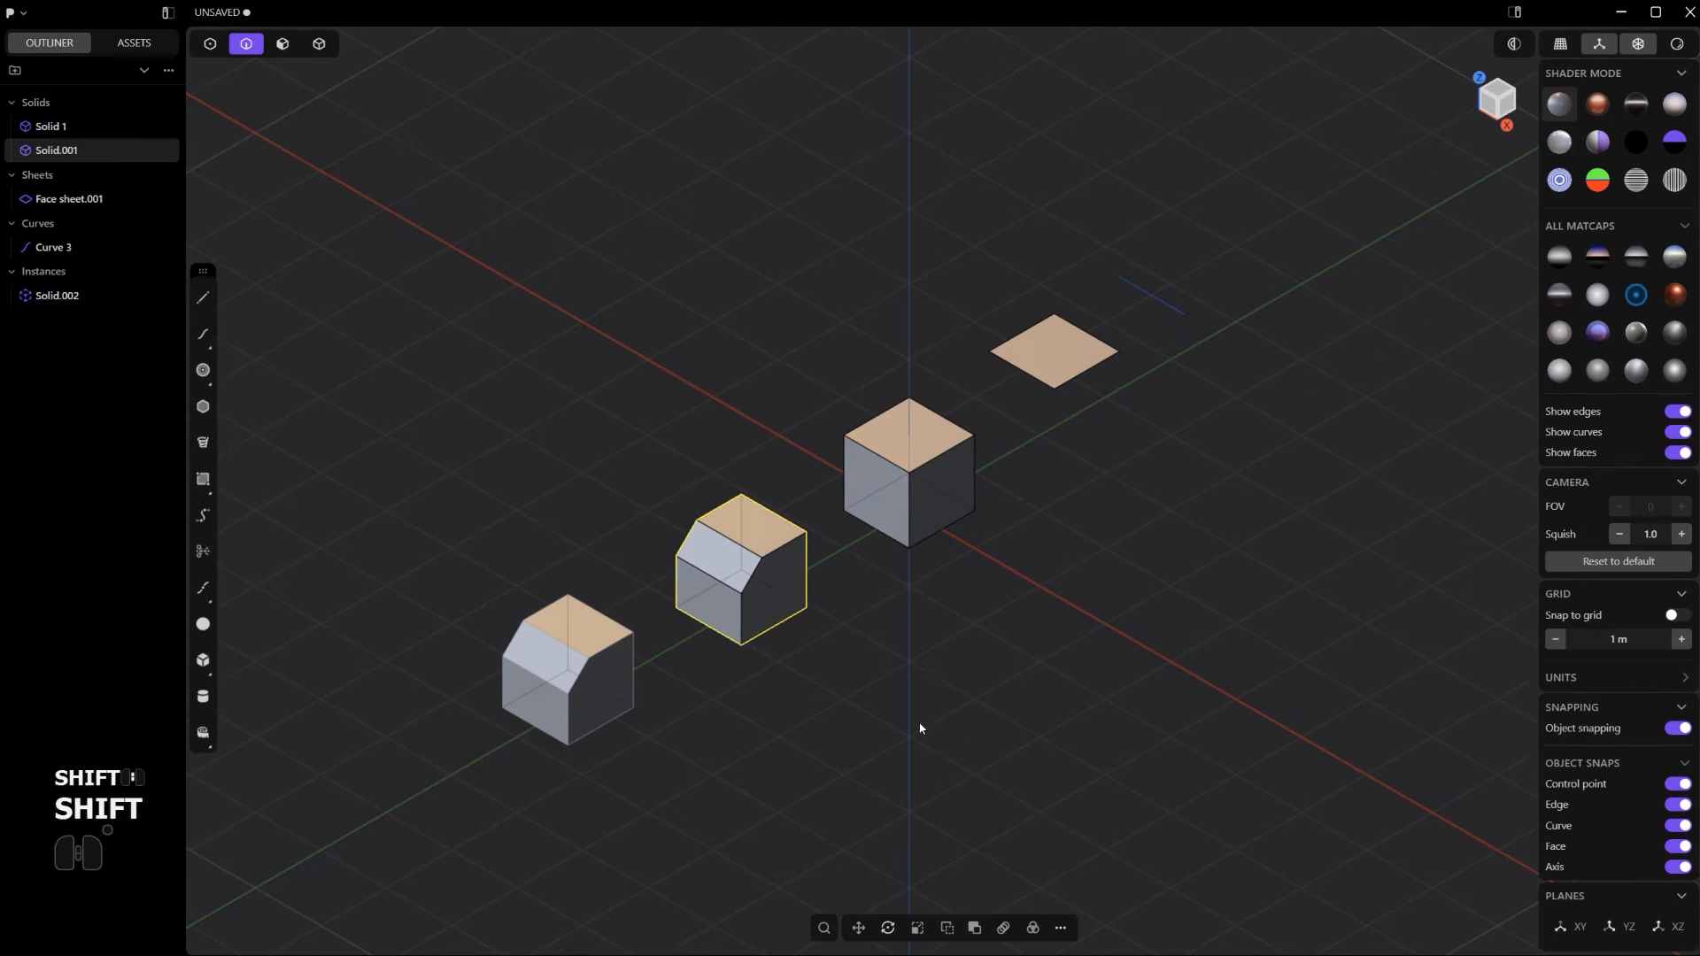
shift+middle_drag(991, 569, 978, 474)
scroll(954, 452, up, 3)
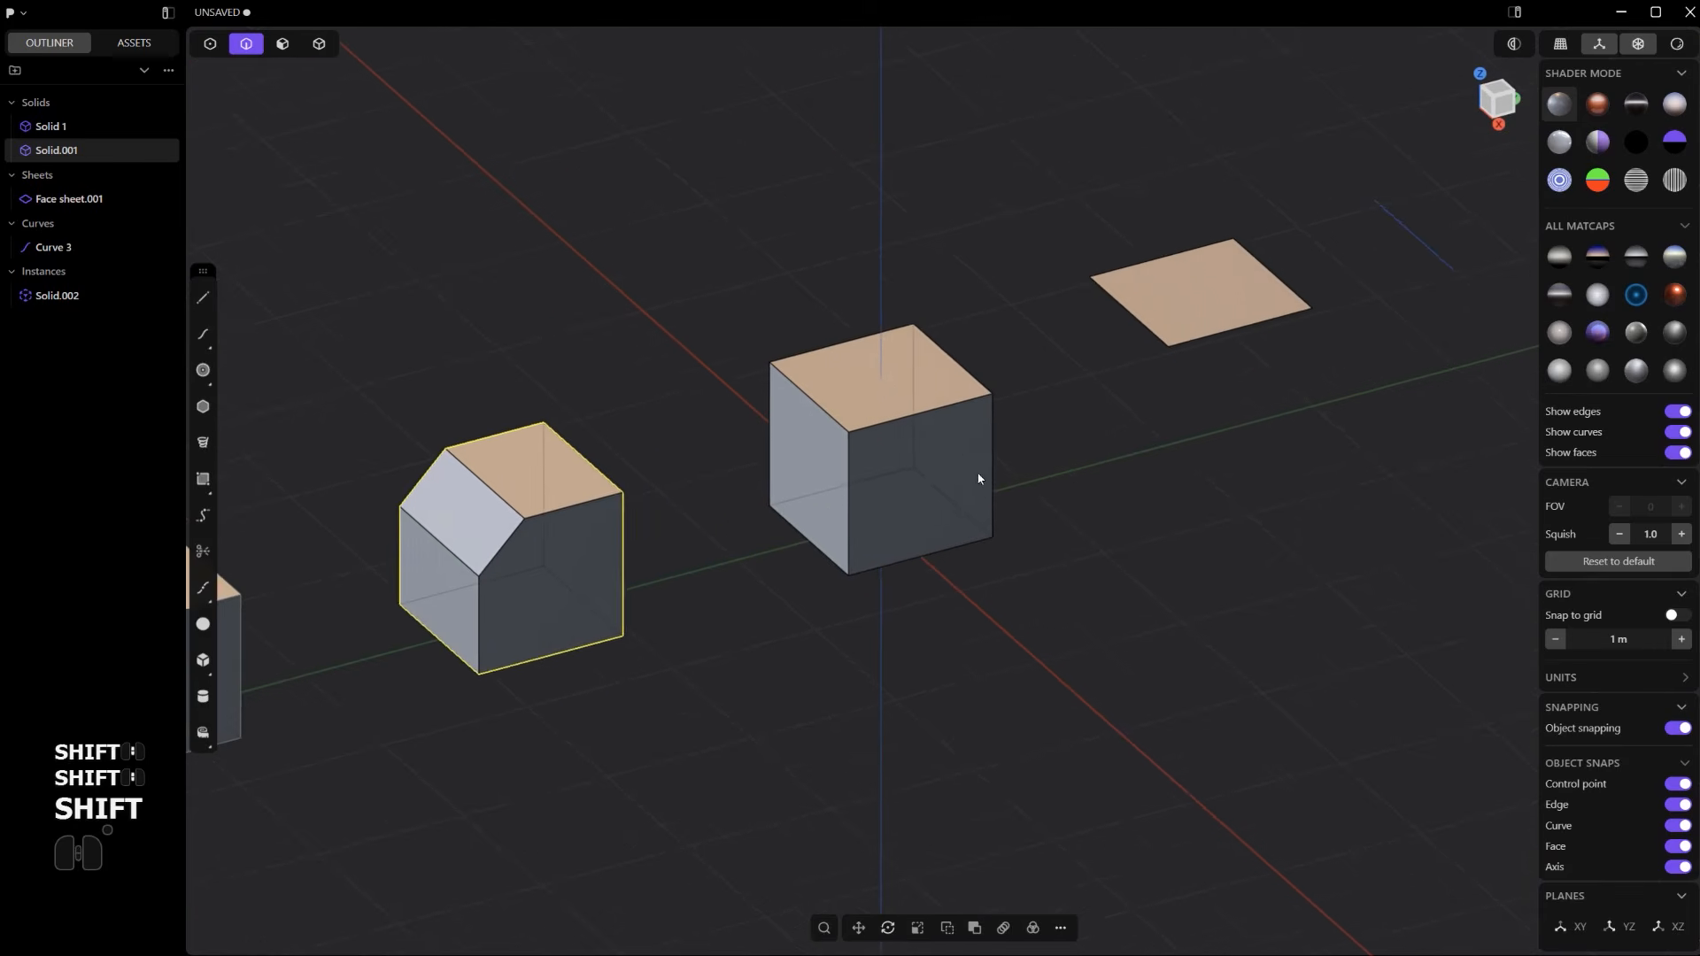
- Duplicate the original cube at the origin and move the copy about 5 m along the X axis
scroll(1018, 495, down, 5)
key(4)
click(997, 465)
shift+middle_drag(833, 510, 742, 510)
middle_drag(741, 510, 911, 523)
key(shift+d)
key(x)
click(1200, 632)
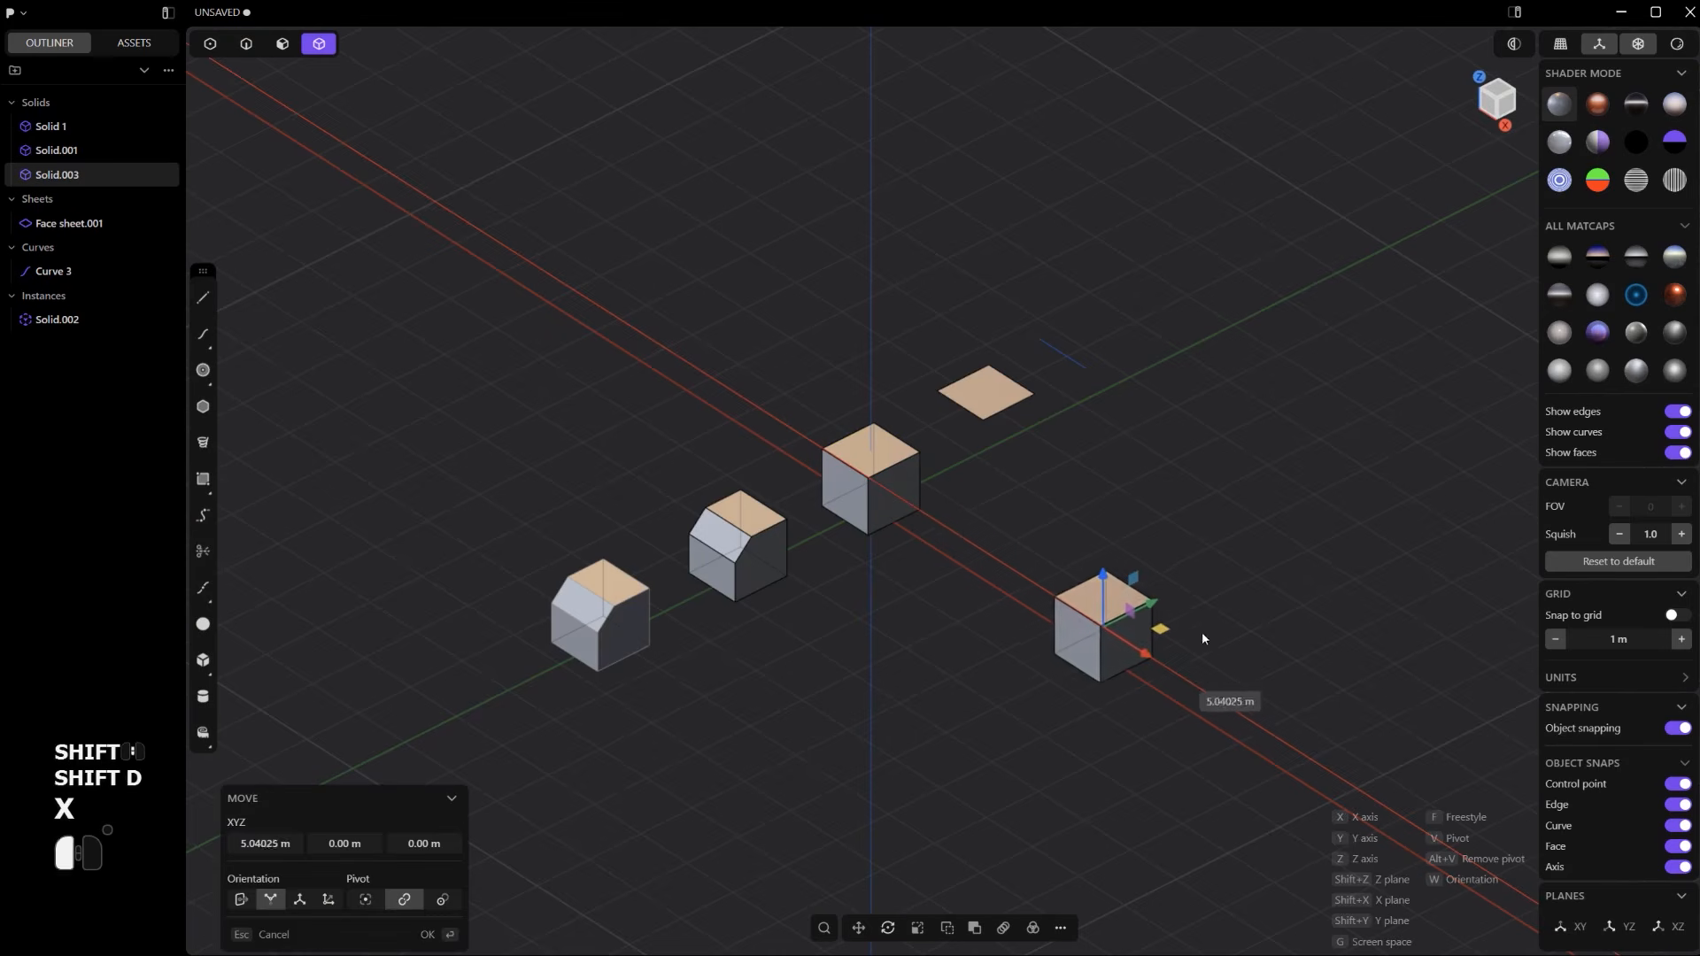
shift+middle_drag(1194, 563, 1048, 508)
right_click(1047, 540)
scroll(1047, 564, up, 4)
shift+middle_drag(993, 598, 1005, 562)
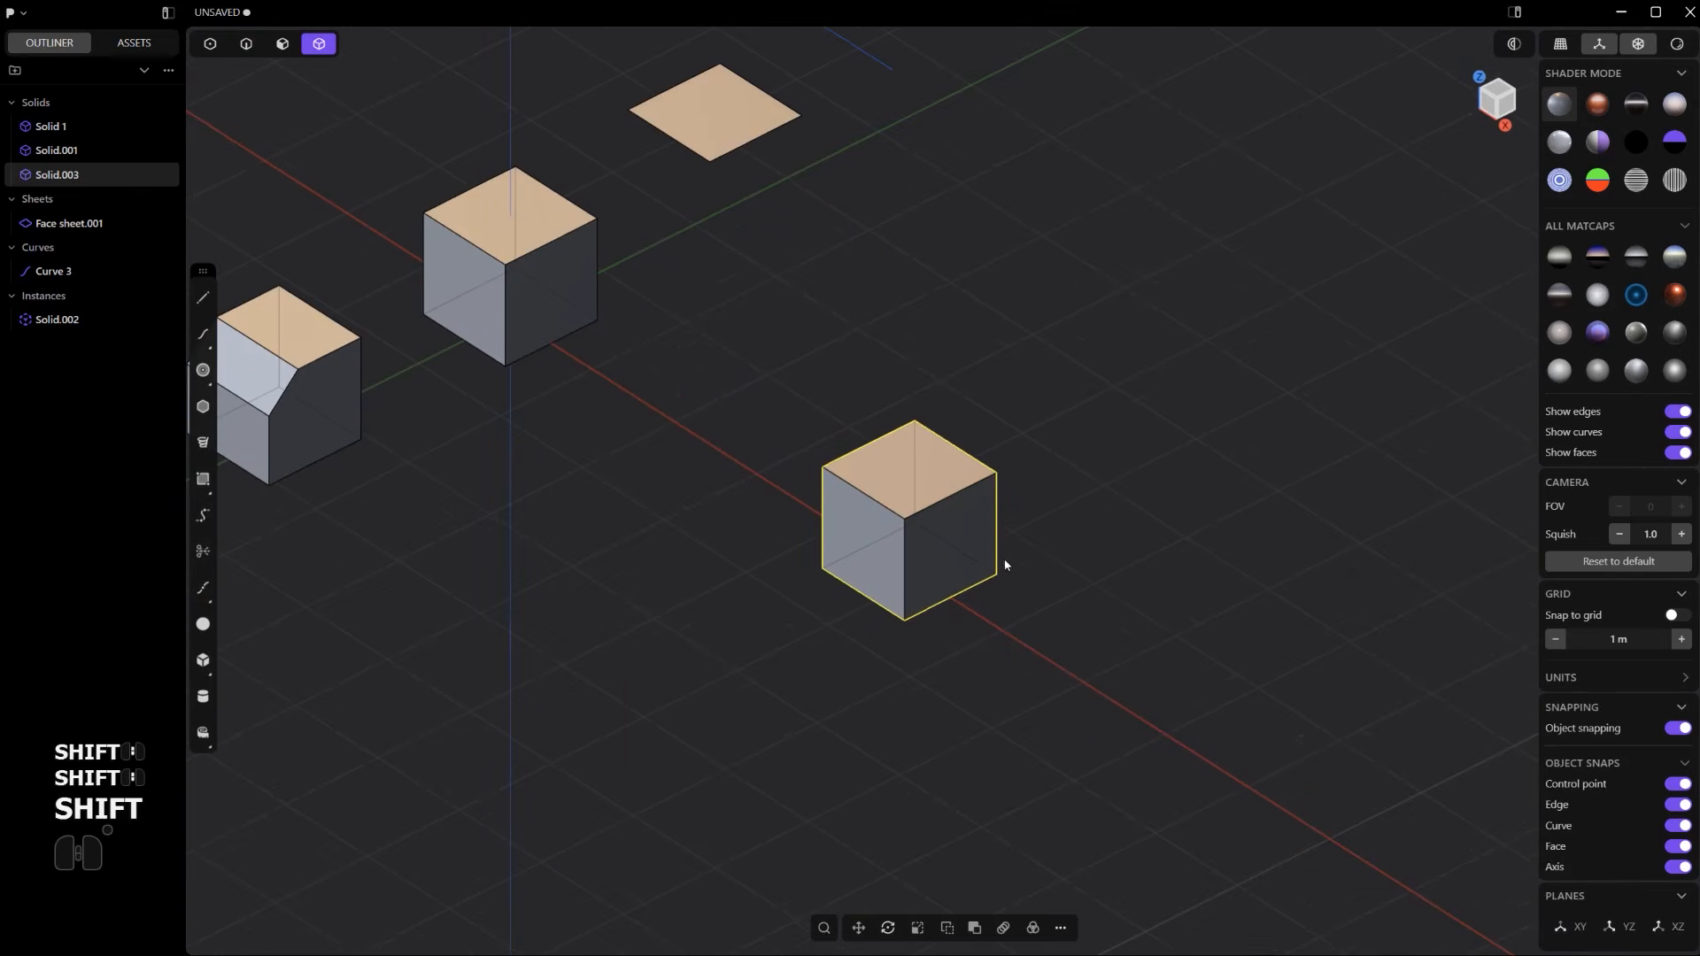
scroll(995, 587, up, 2)
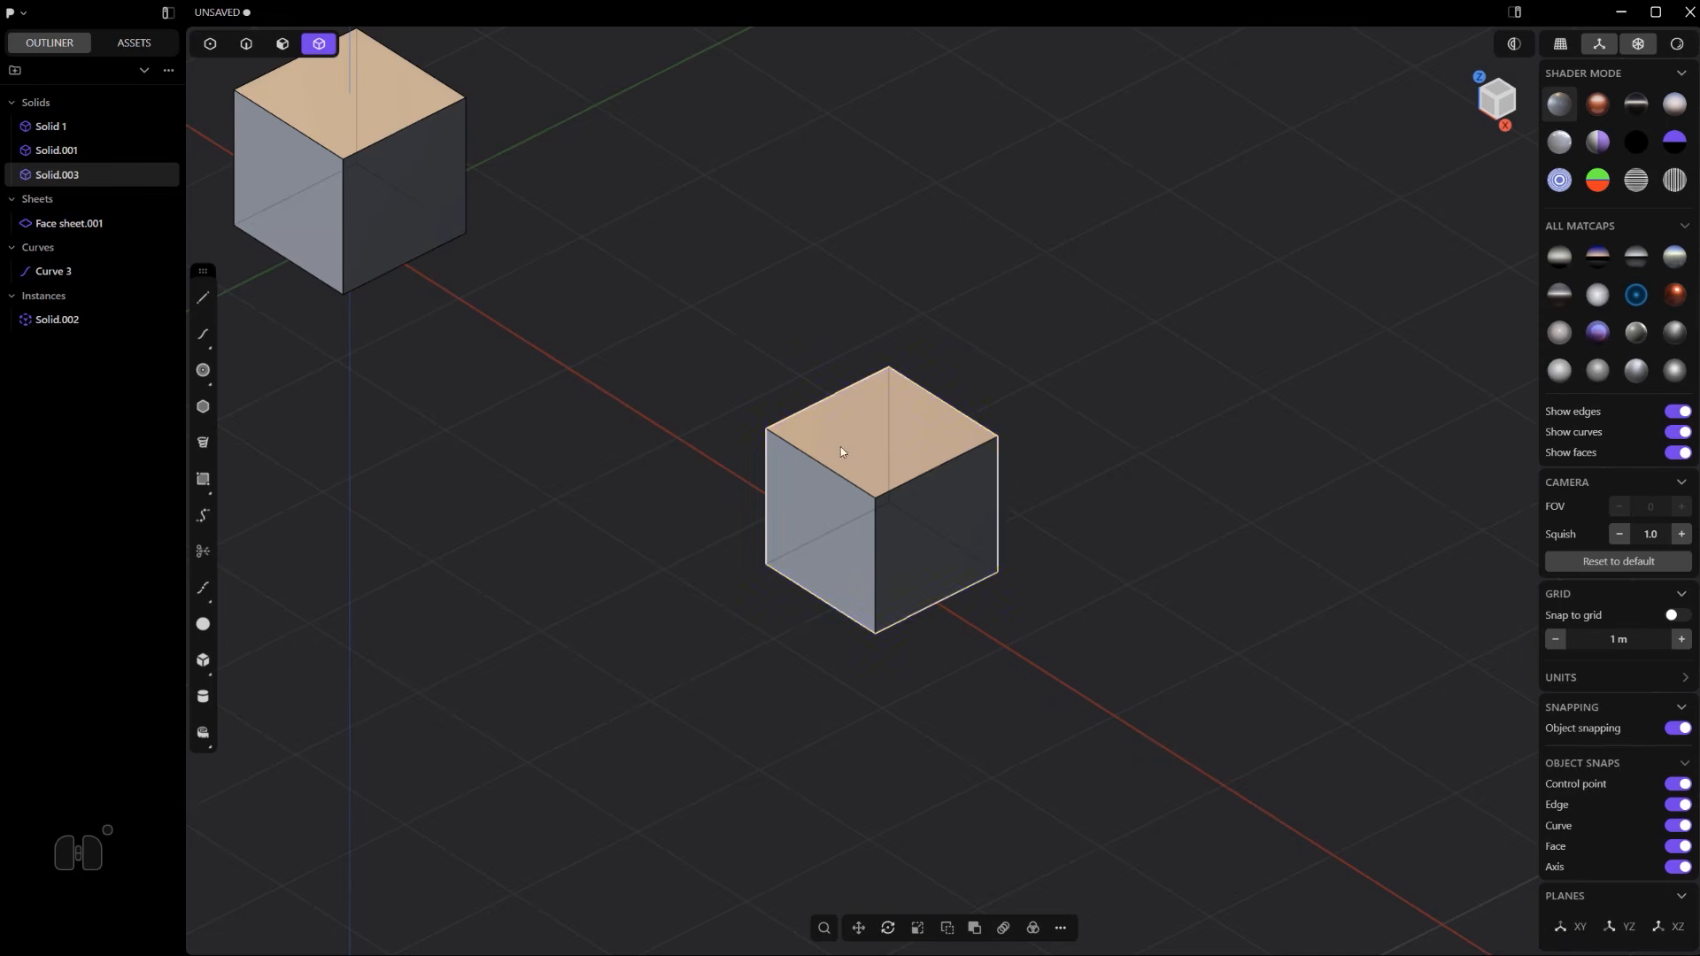
- Draw an upright cylinder beyond the new cube copy on its +Y side, and clear the selection
click(203, 696)
click(1170, 358)
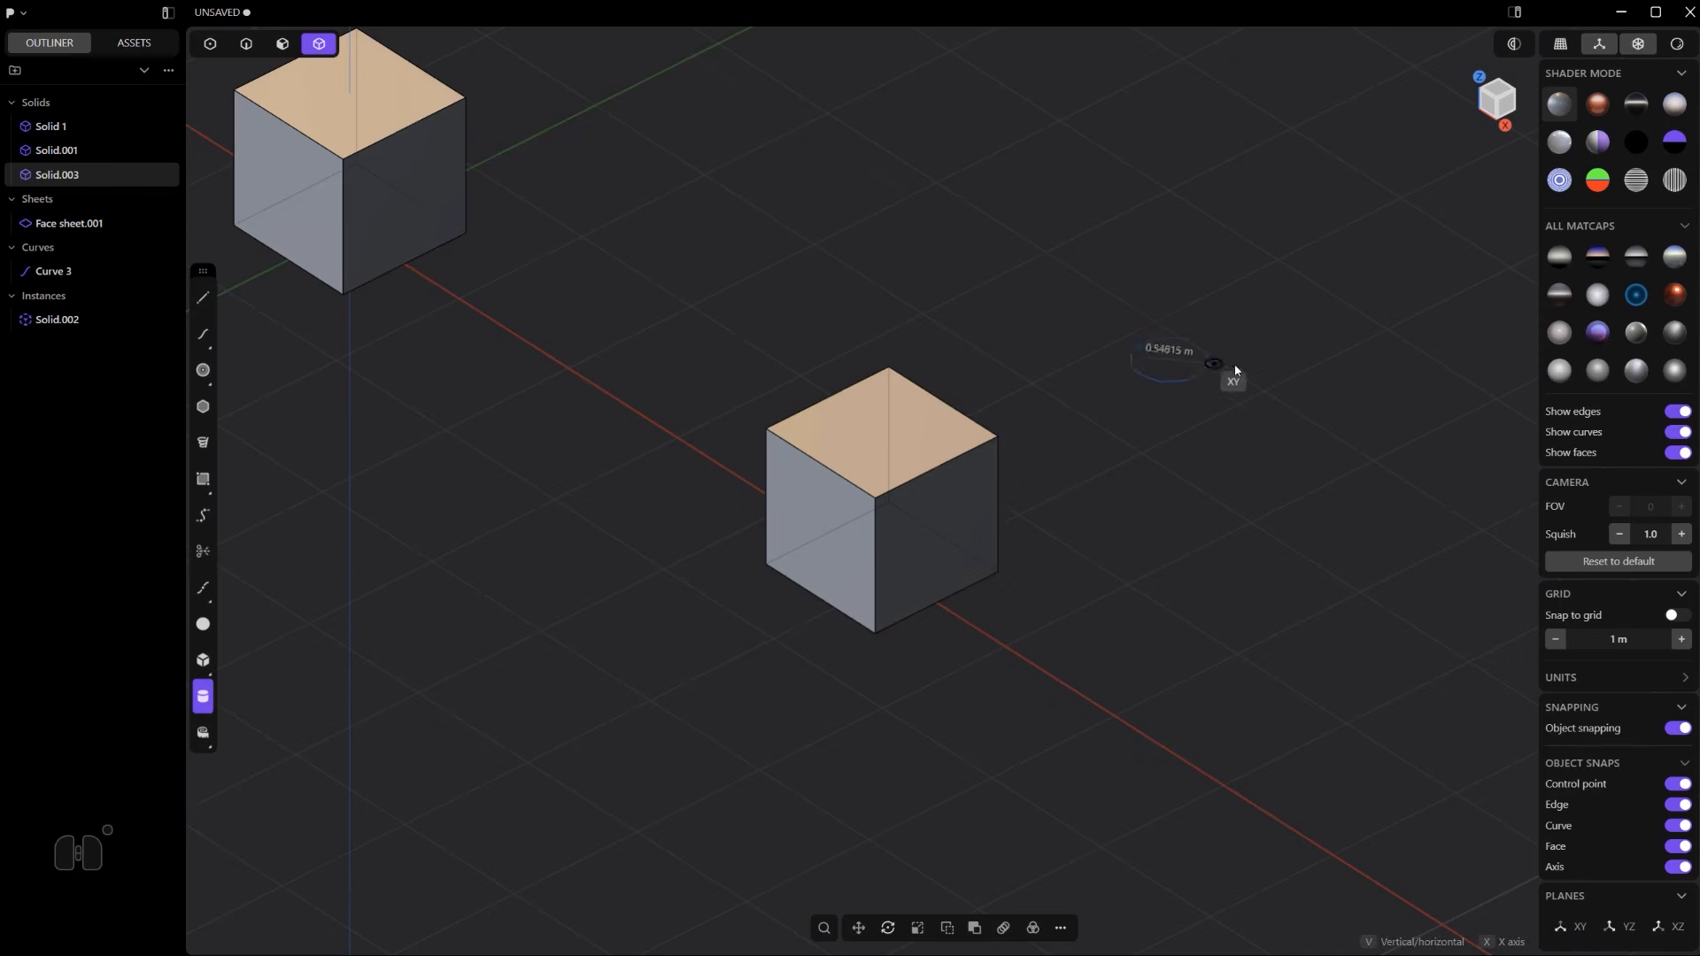
click(1260, 359)
click(1292, 147)
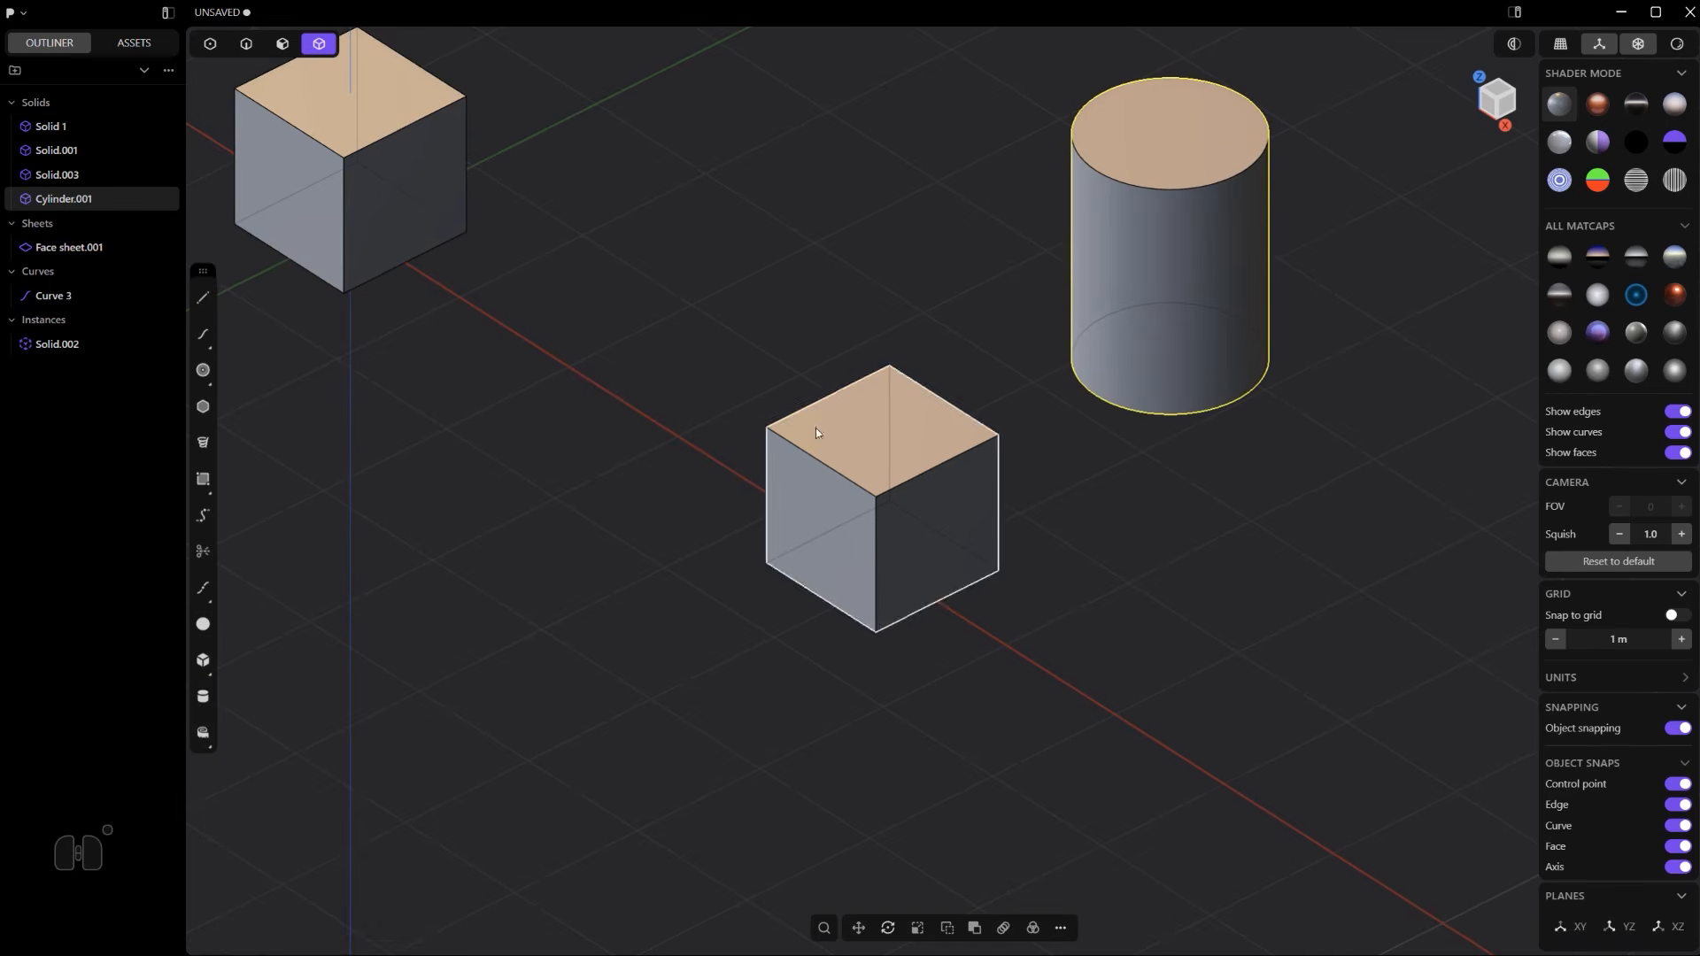
click(1008, 258)
- Delete the +X face of the cube copy on the X axis, and cap the opening to make it a solid again
scroll(1004, 267, down, 3)
shift+middle_drag(935, 439, 896, 468)
scroll(867, 493, up, 10)
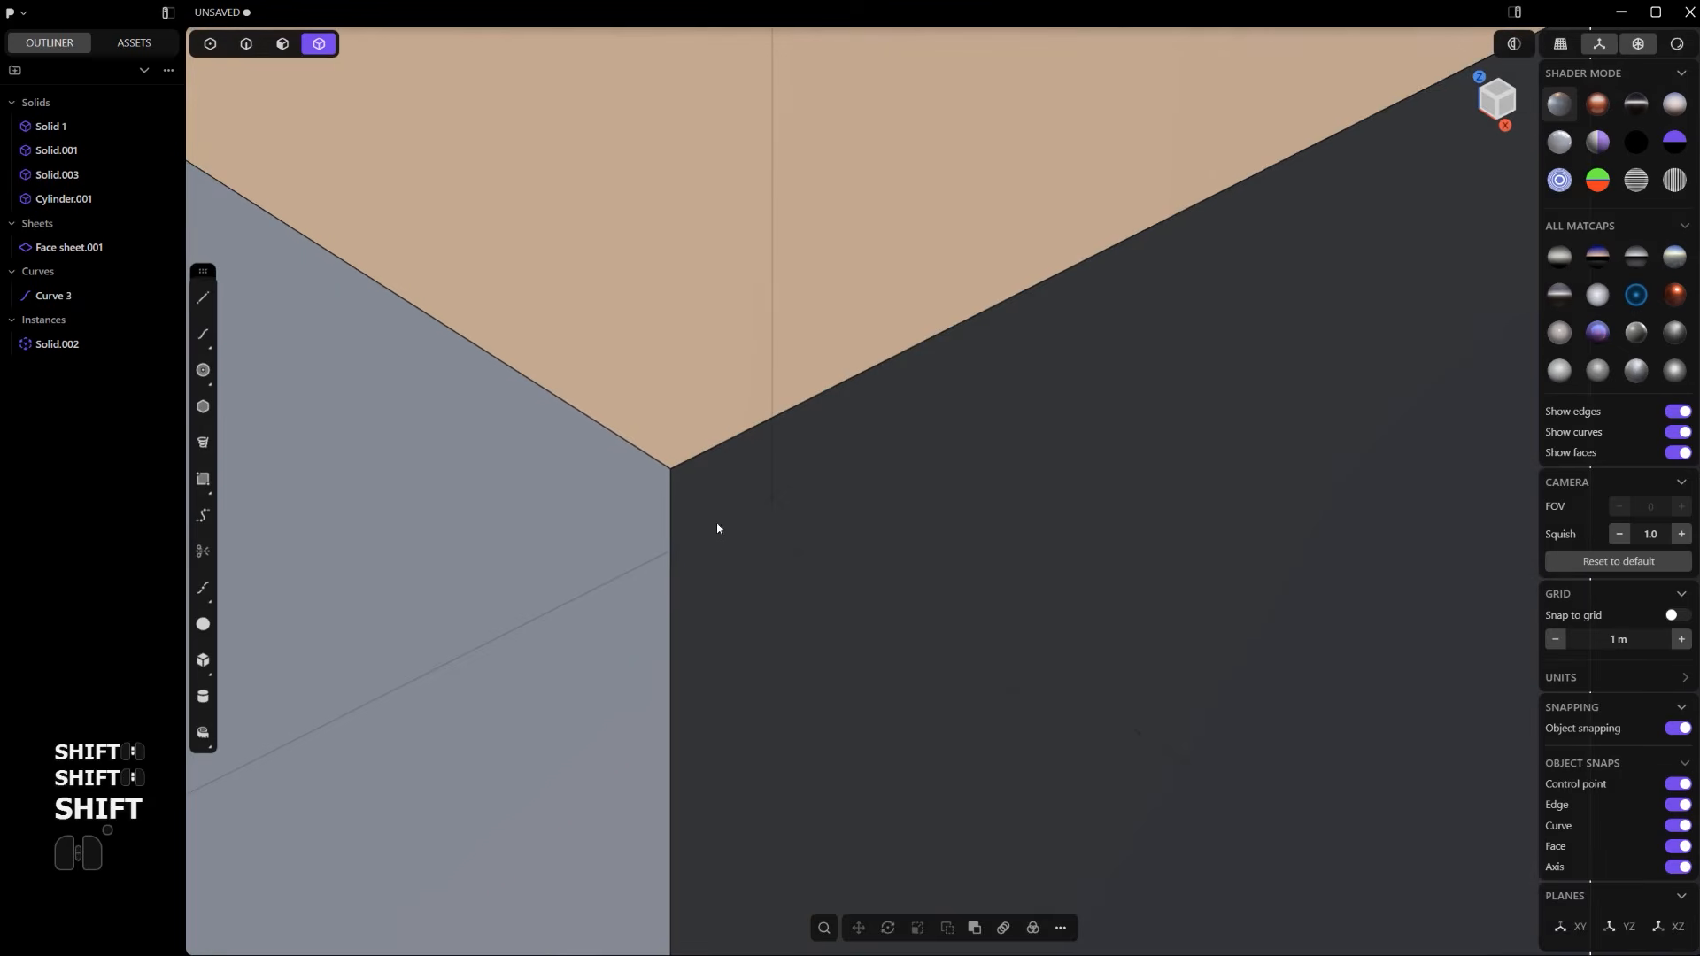
scroll(717, 527, down, 10)
key(3)
click(841, 570)
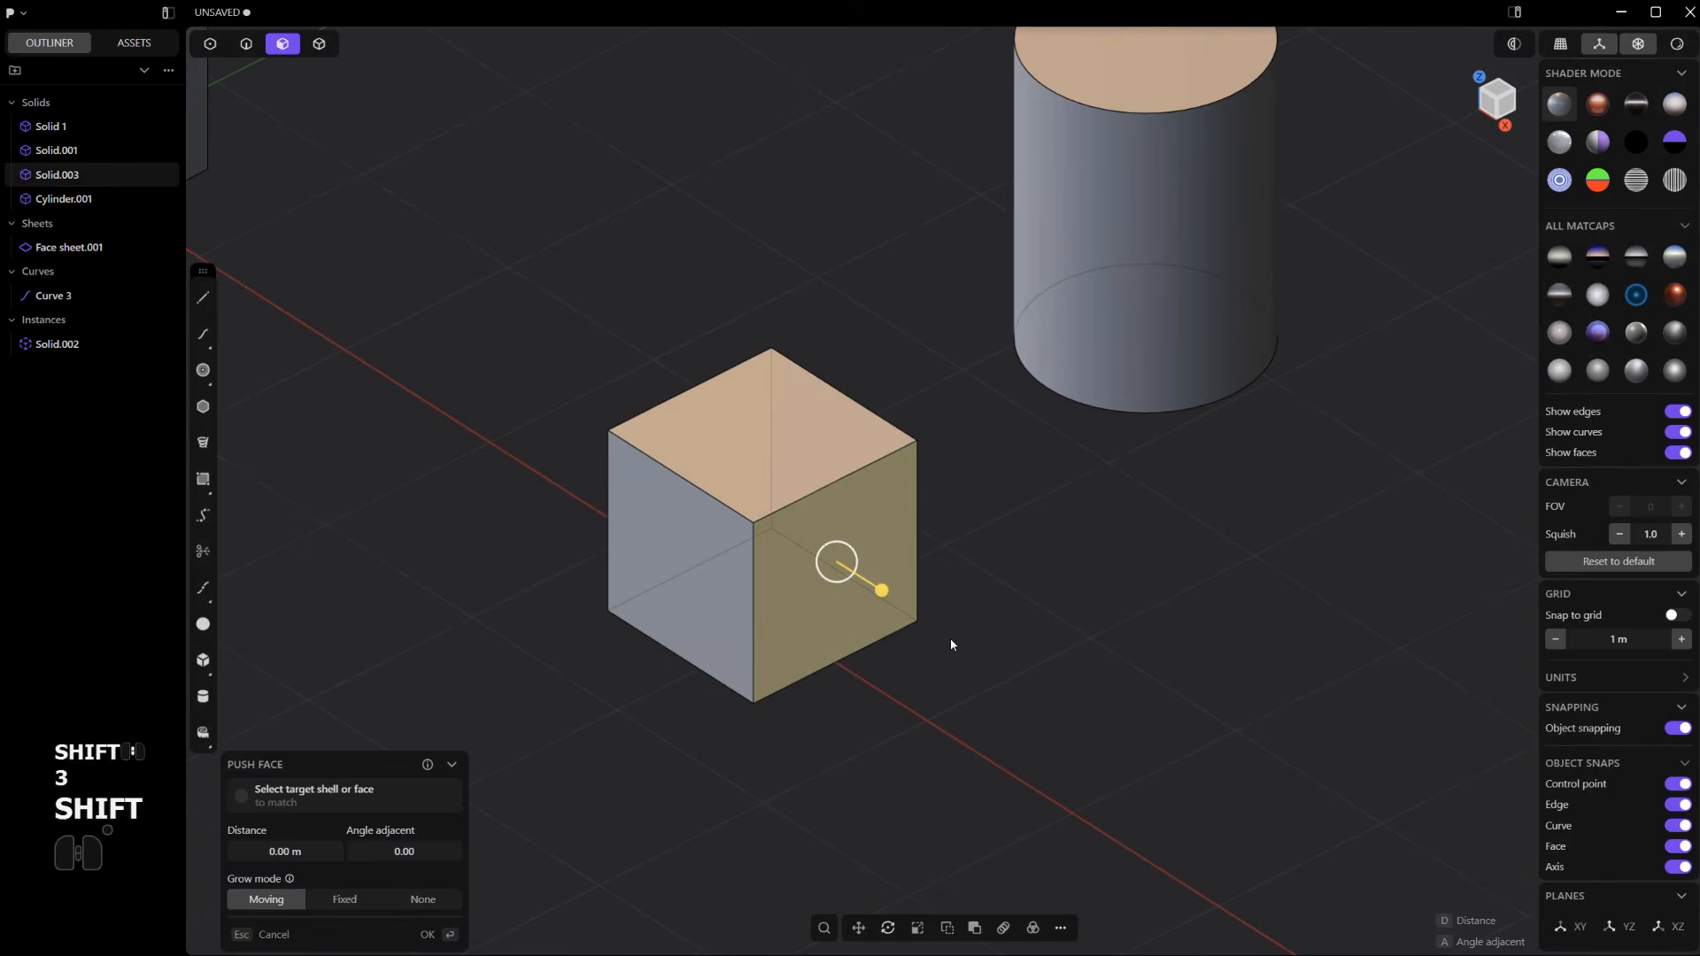
key(shift+x)
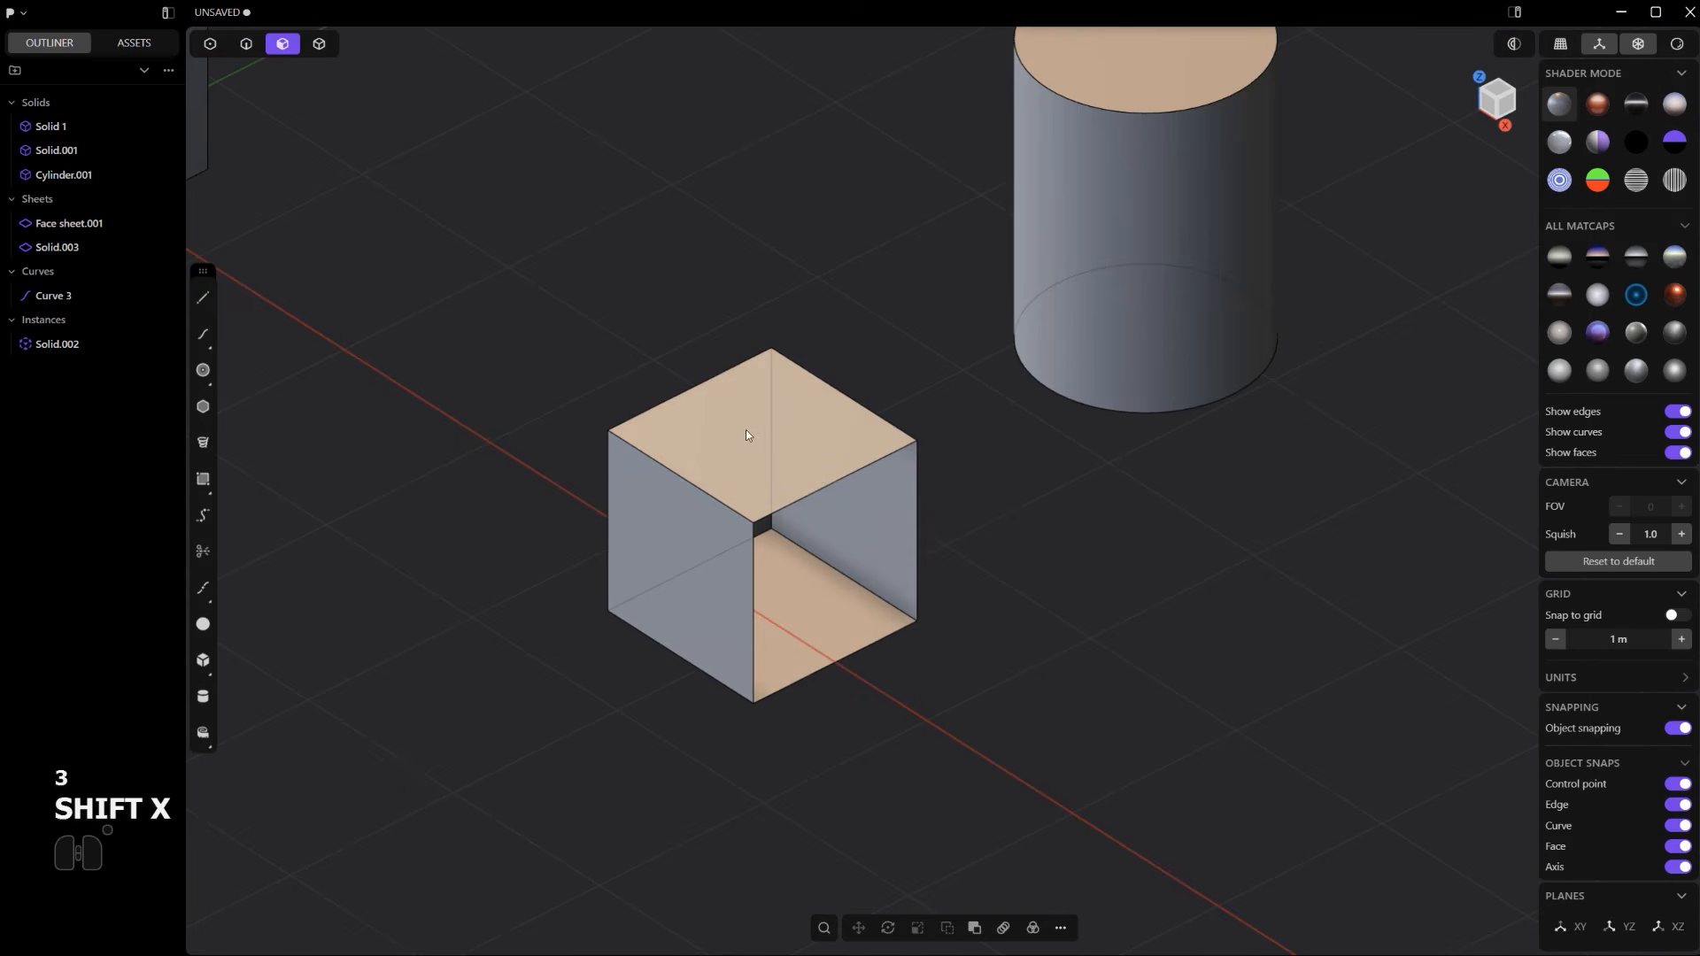
click(58, 248)
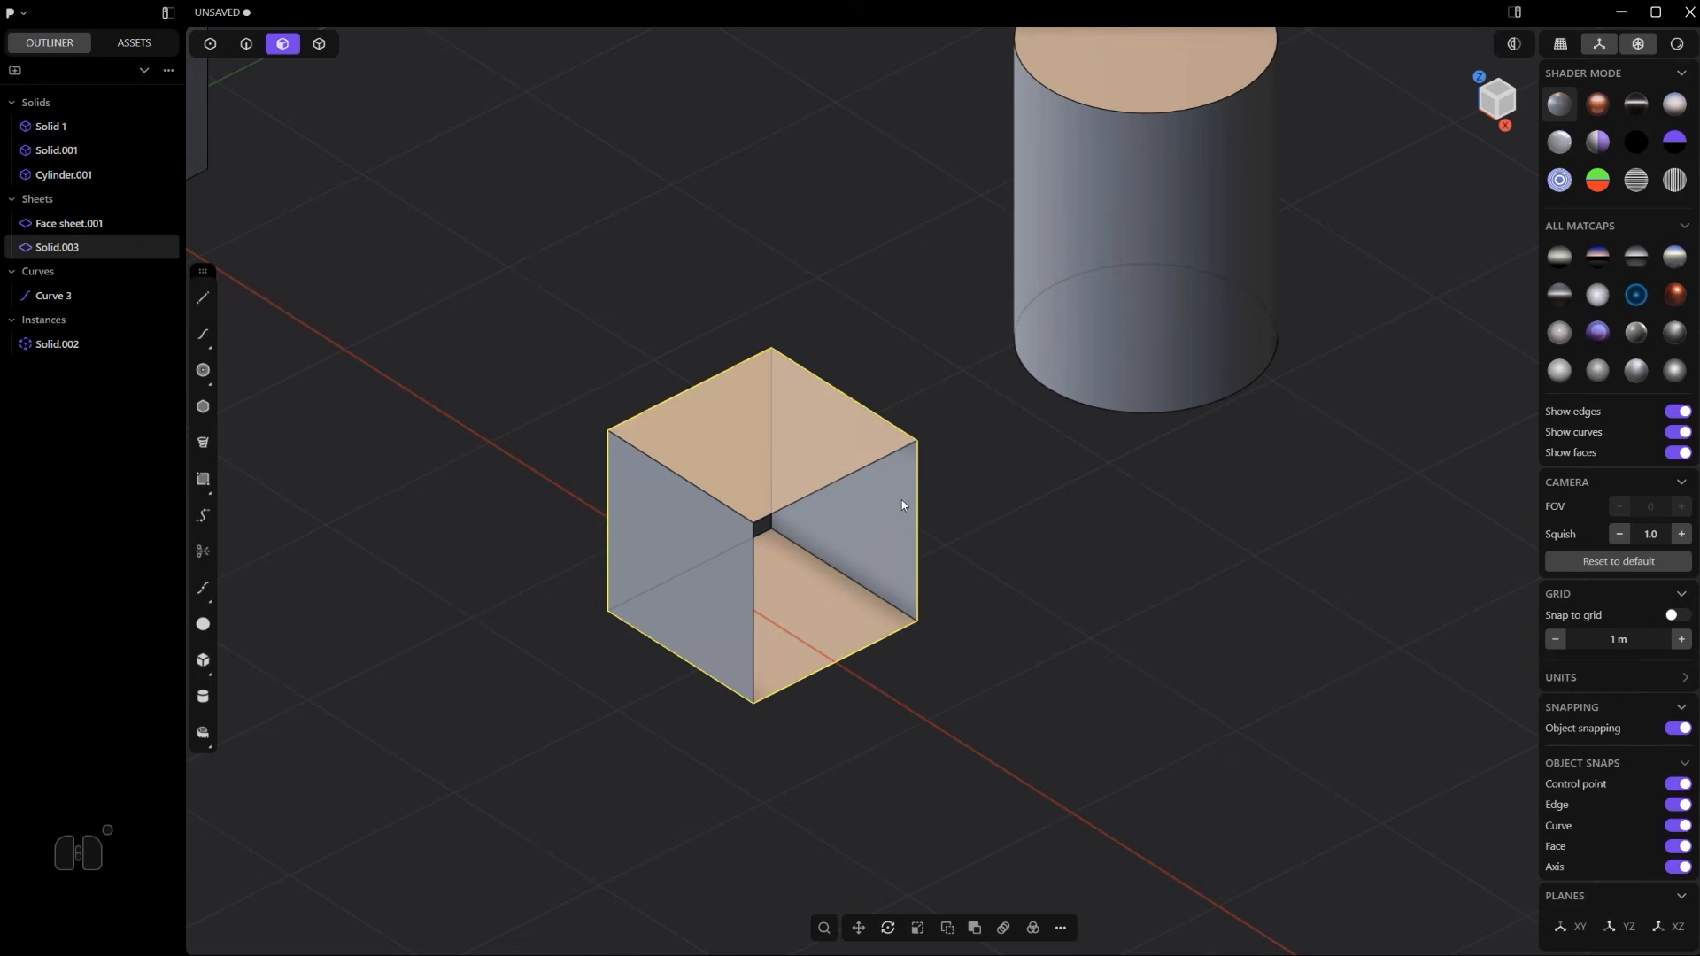
key(alt+w)
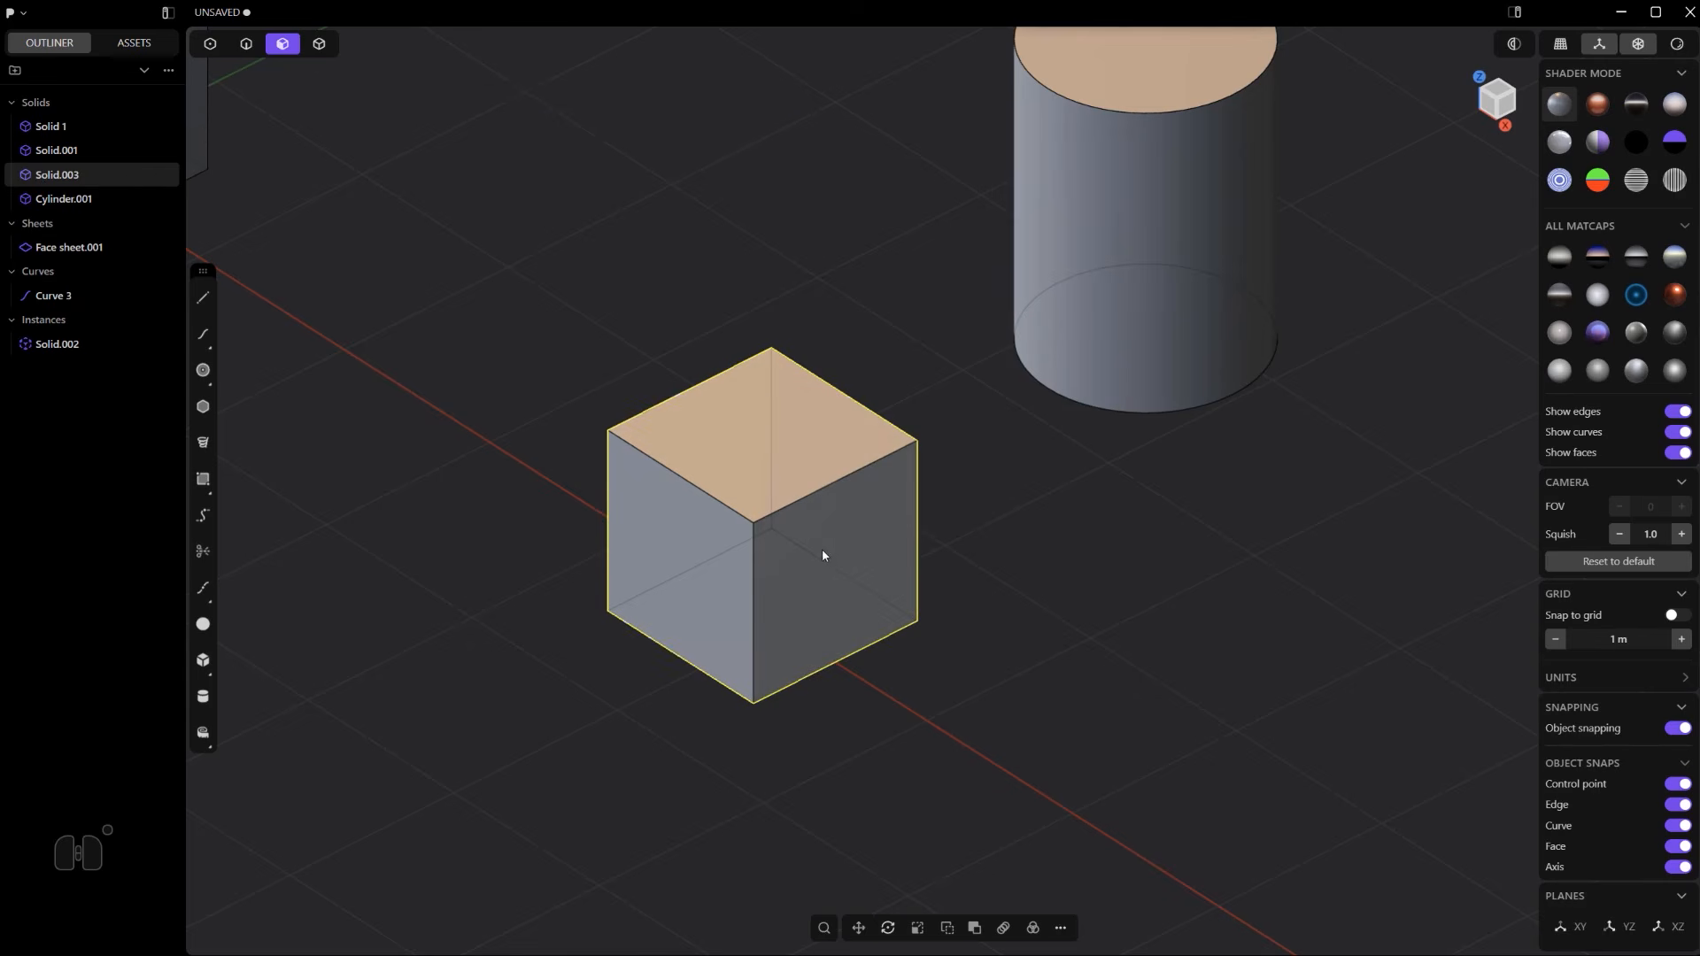
- Draw a short diagonal line across the upper corner of that cube's +X face, from the vertical edge to the top edge
scroll(822, 555, up, 10)
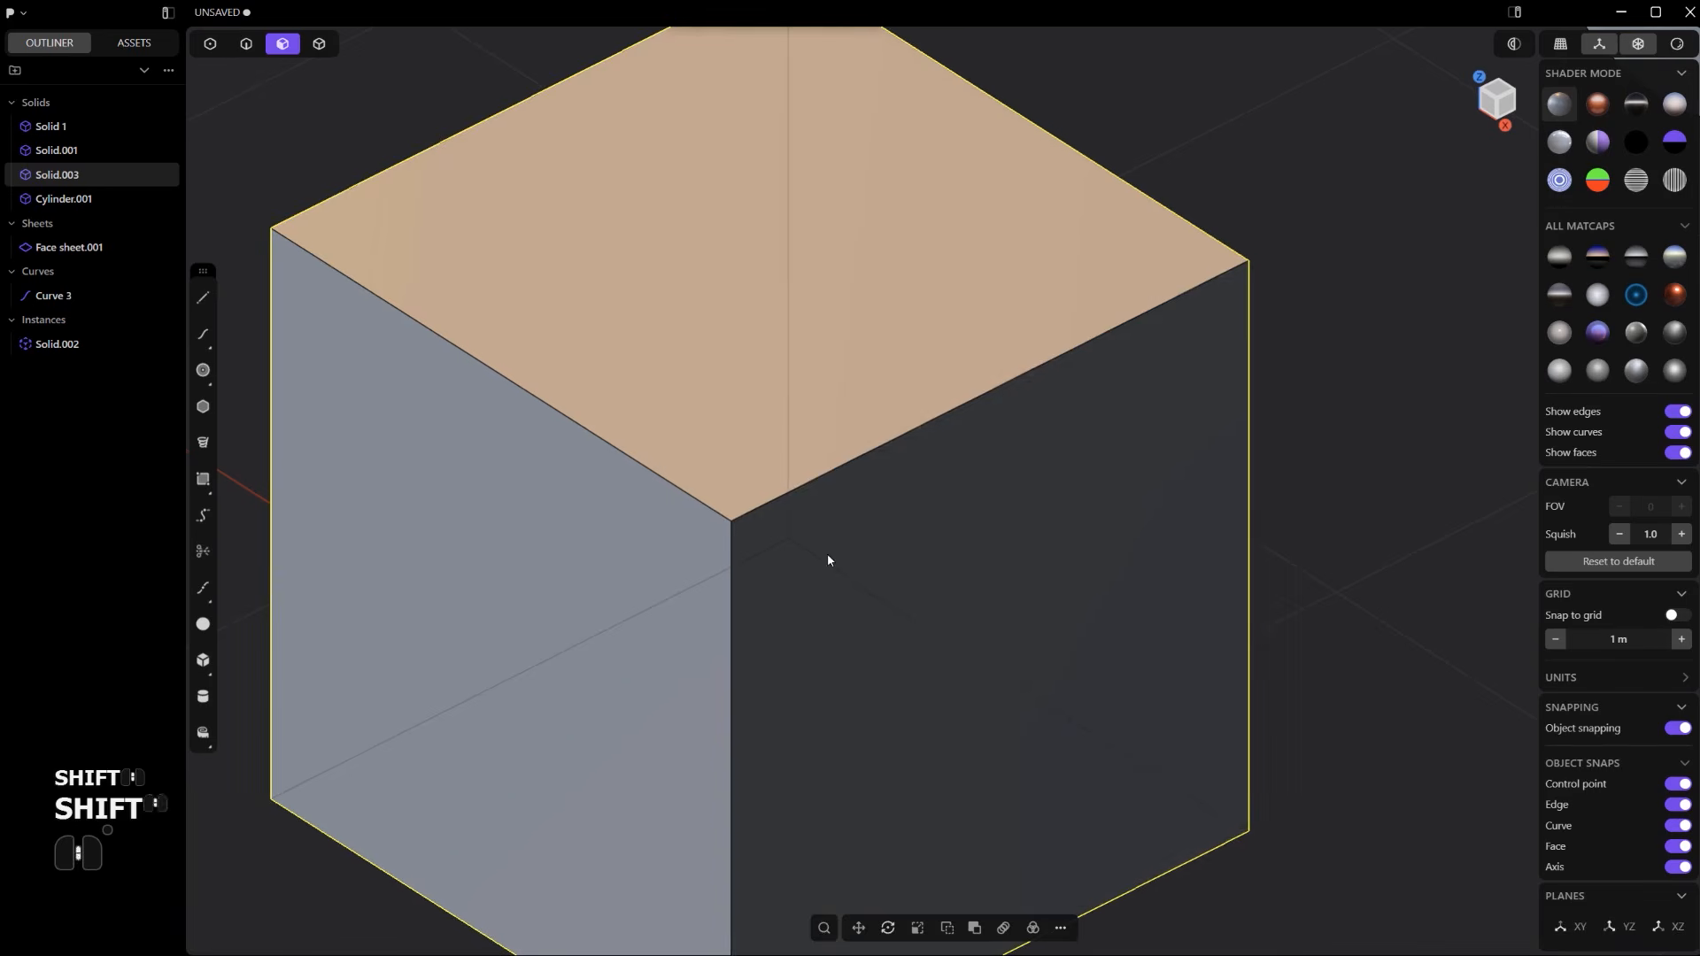
scroll(823, 550, up, 6)
key(shift+a)
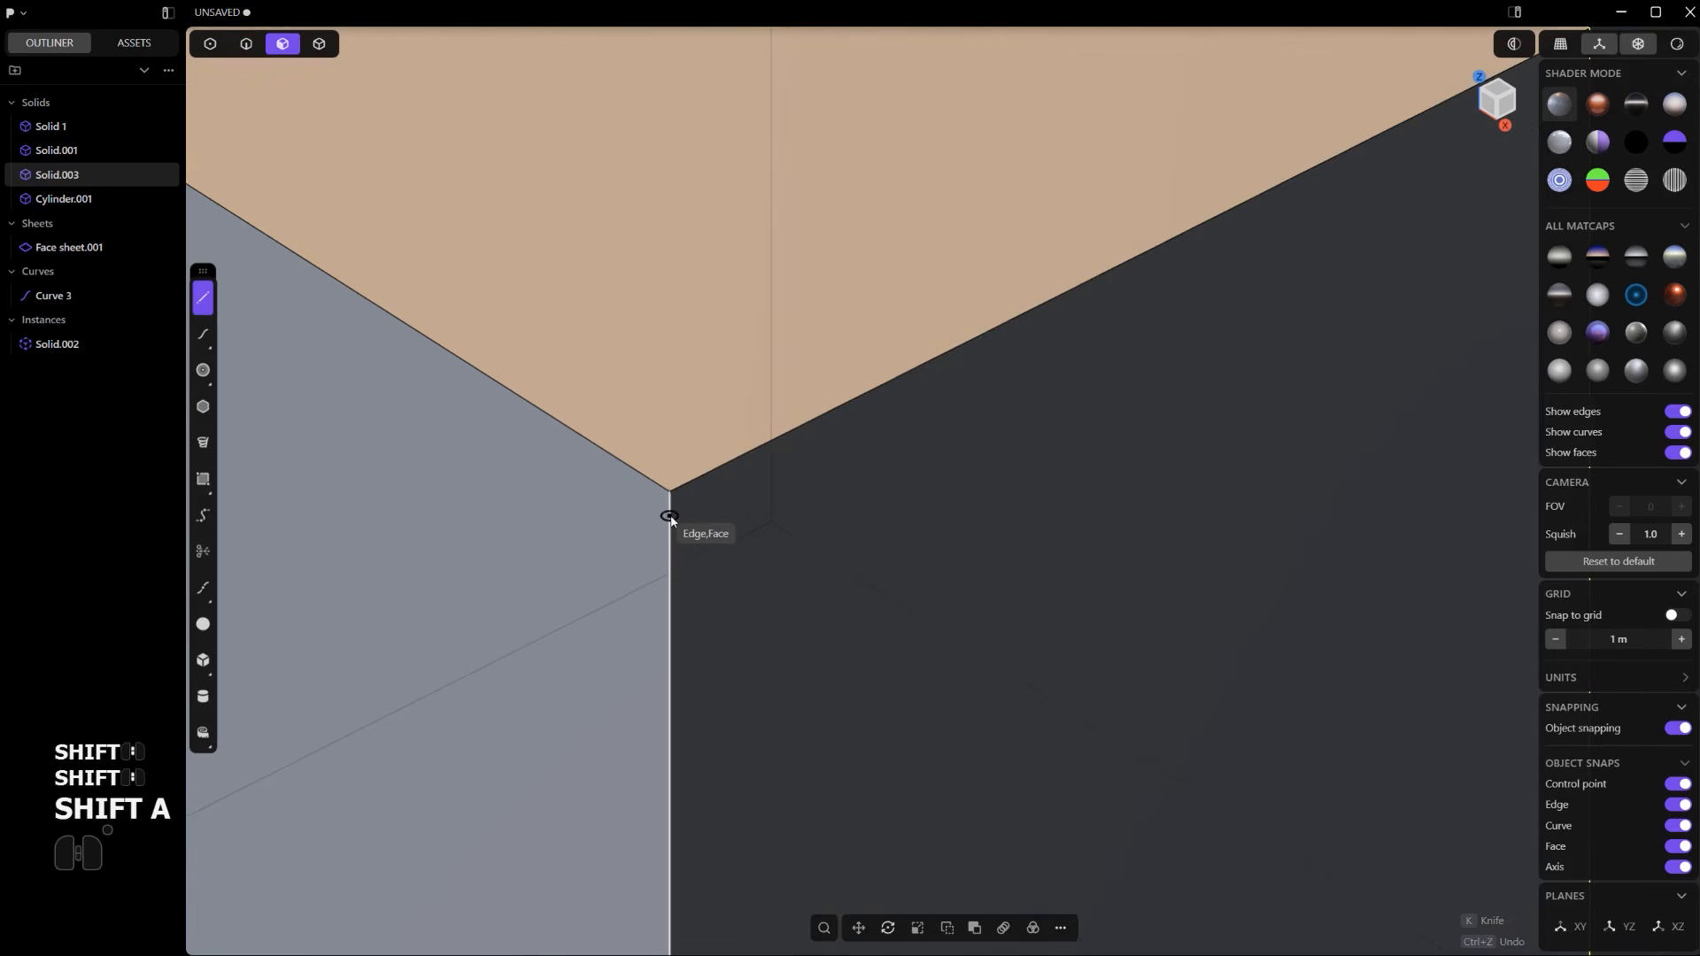
click(669, 505)
click(696, 478)
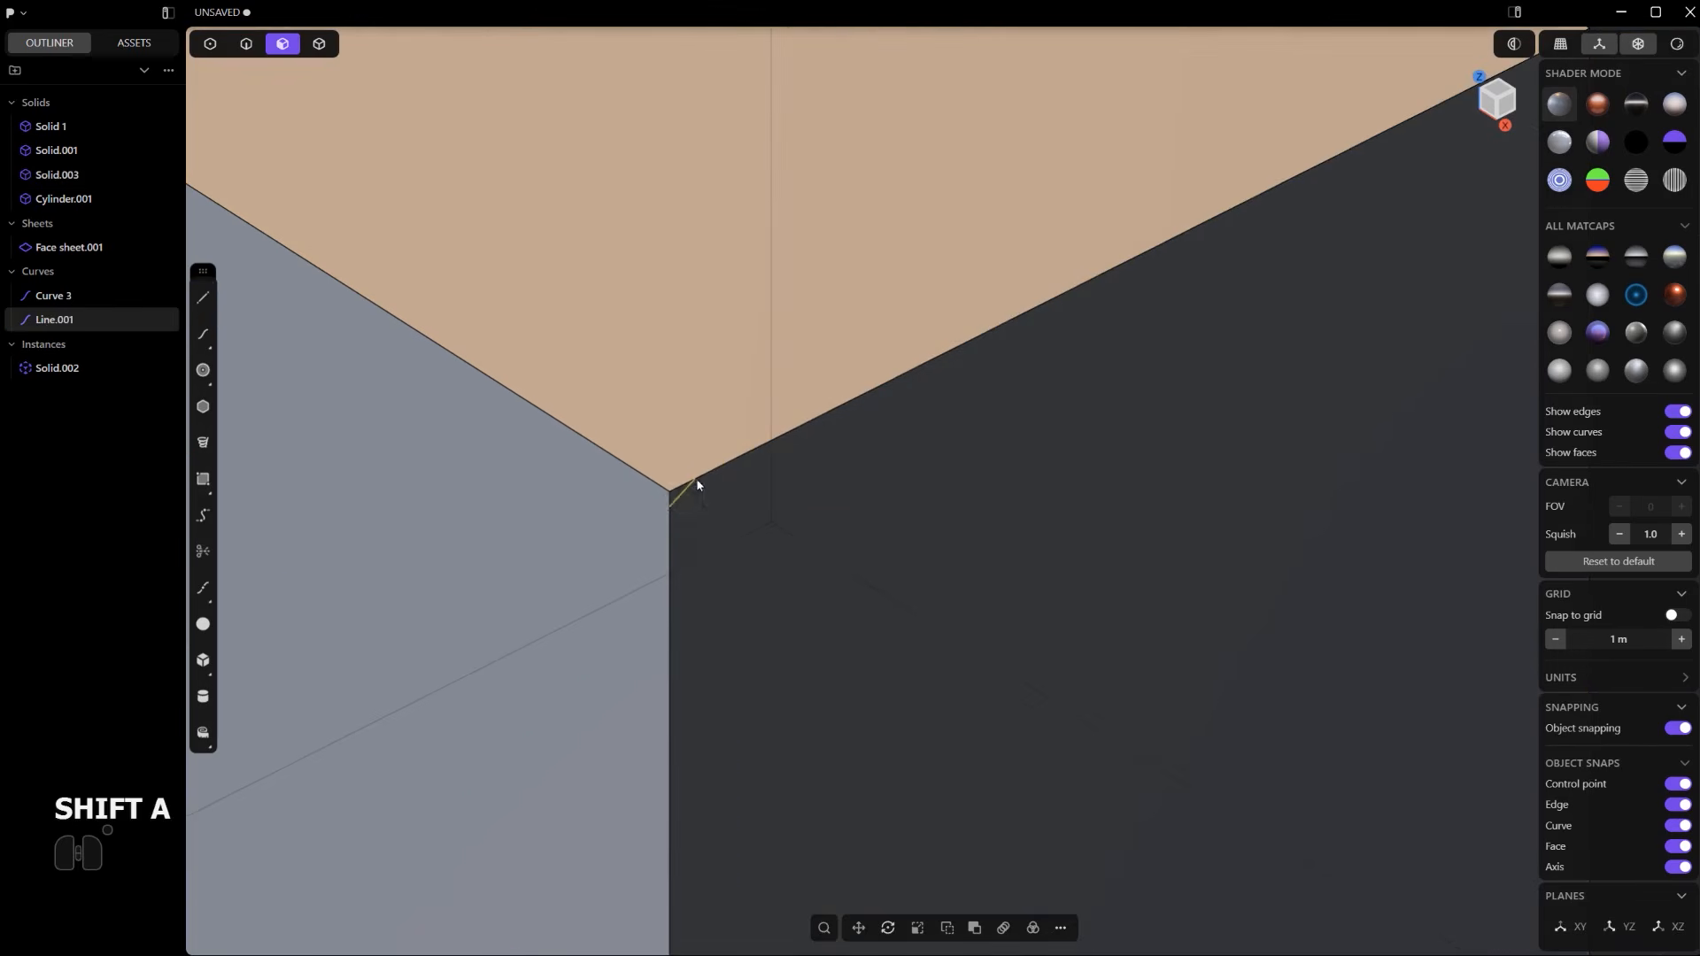
- Imprint the short diagonal line onto the cube's +X face and delete the small triangular face at its upper corner
scroll(696, 478, up, 5)
key(shift+q)
click(704, 604)
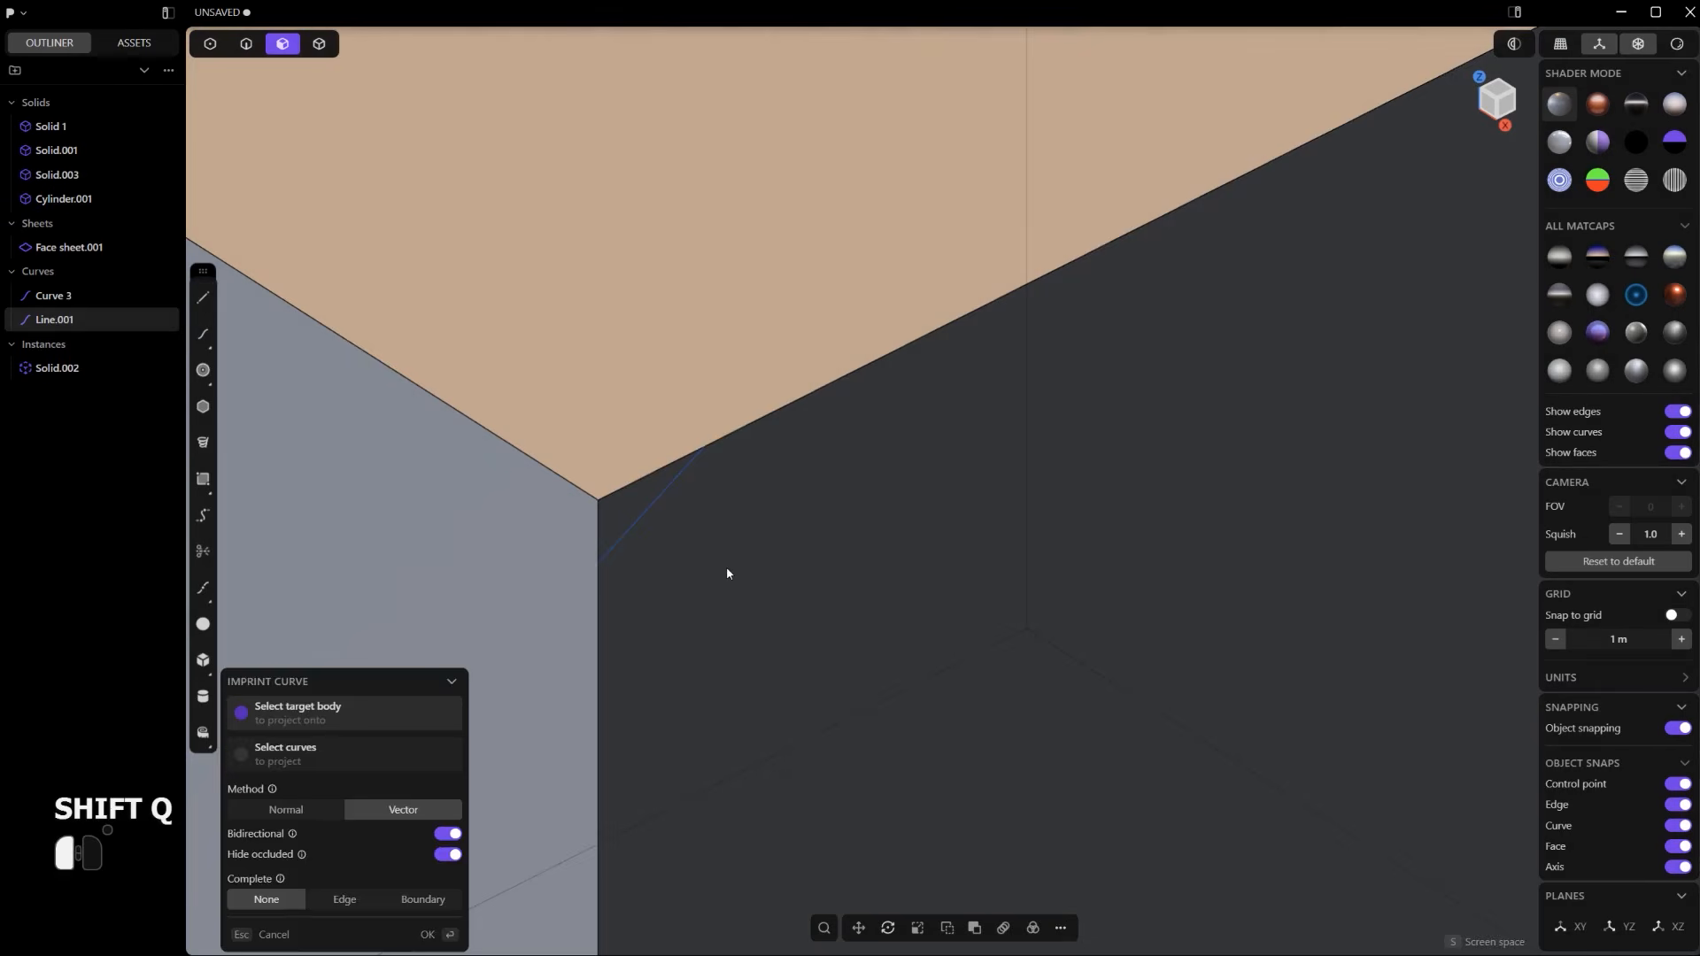
click(727, 570)
key(2)
key(3)
key(shift+x)
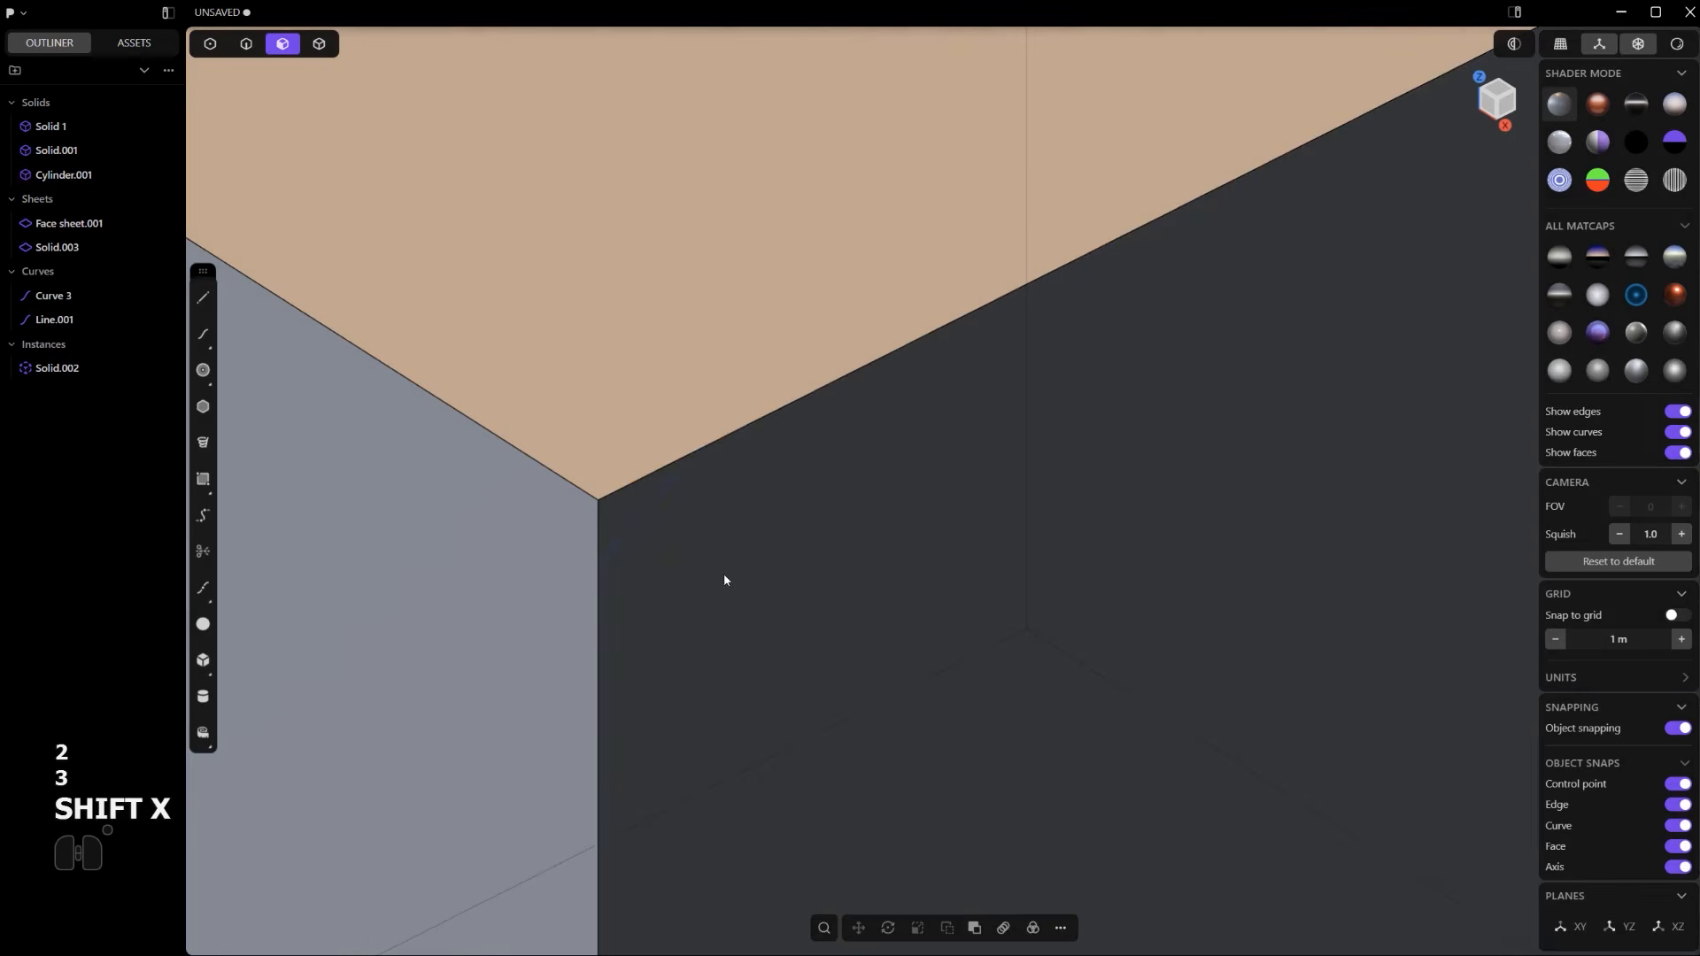
- Delete the leftover diagonal line curve at the cube's upper corner
scroll(724, 556, down, 4)
key(2)
click(706, 542)
key(x)
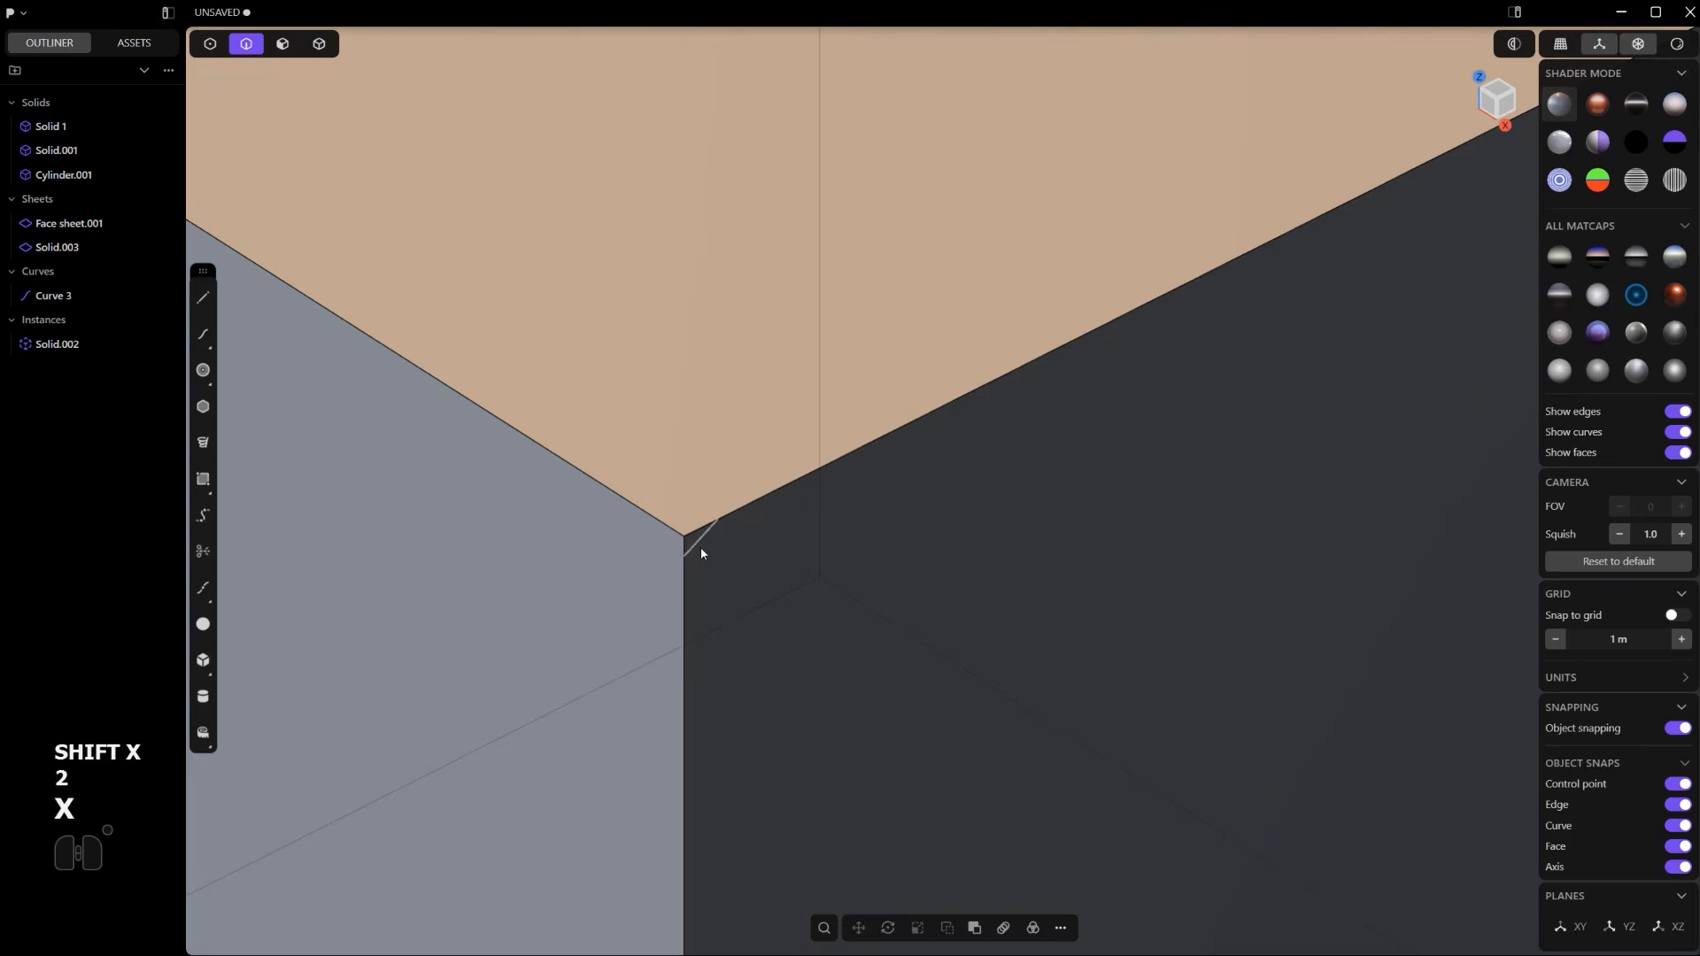
- Select the cube with the small corner hole as a whole body and examine it as a sheet
scroll(695, 525, down, 4)
key(4)
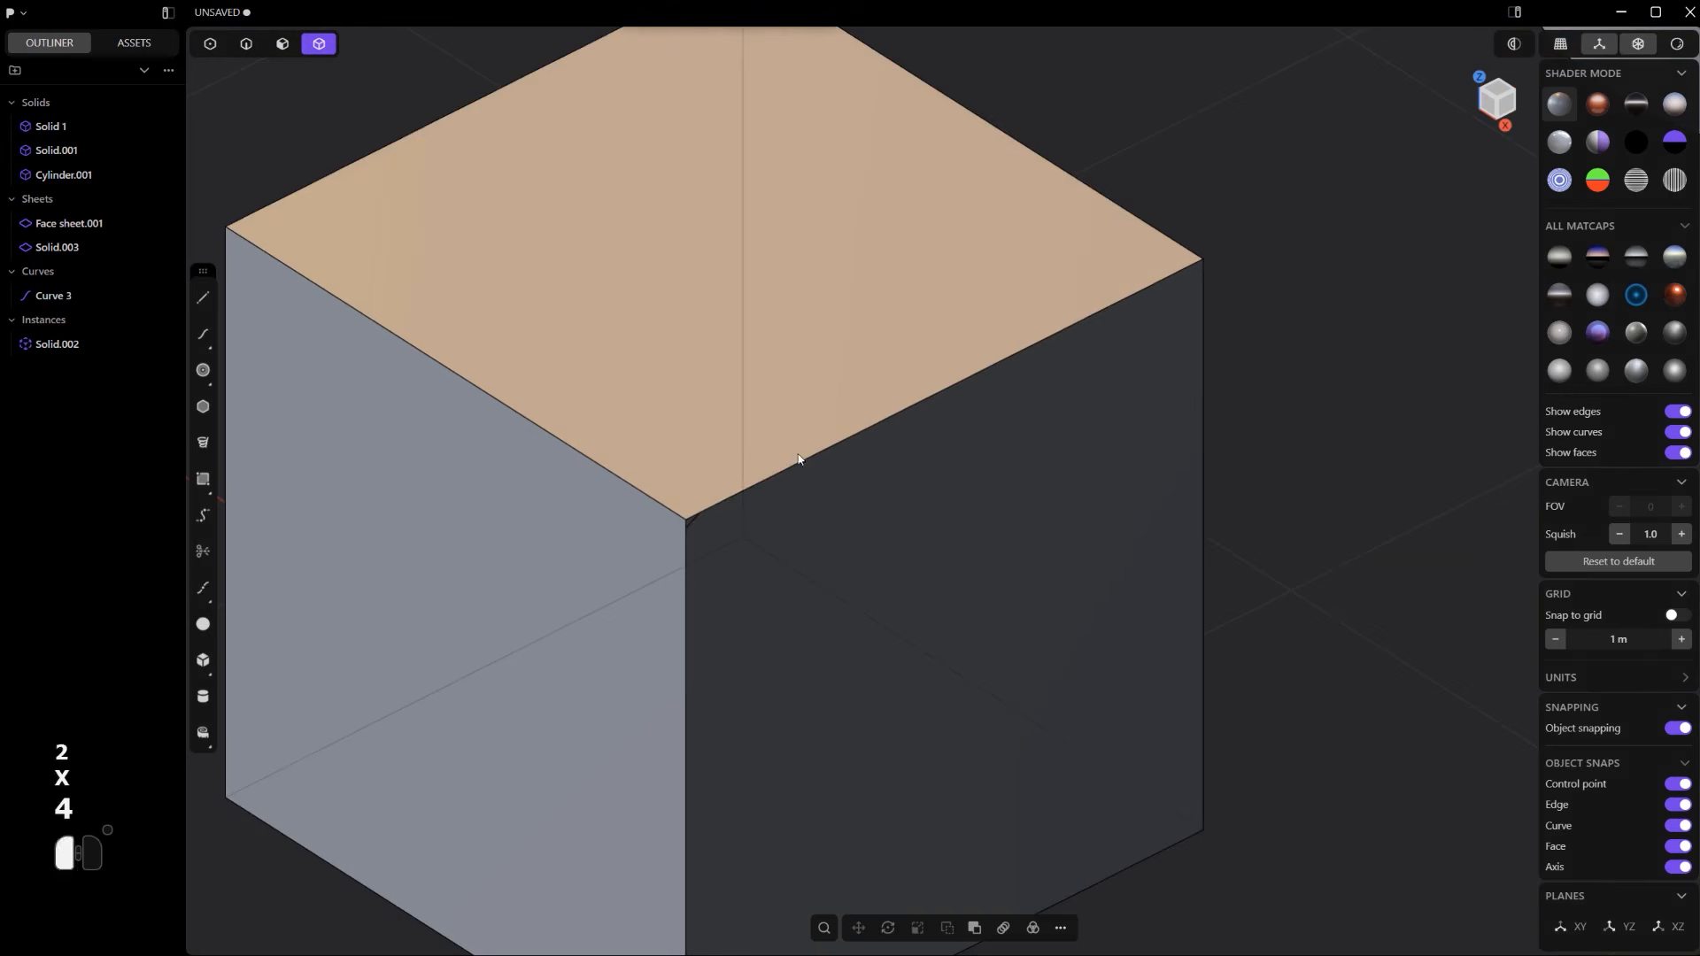
click(798, 458)
scroll(770, 430, down, 5)
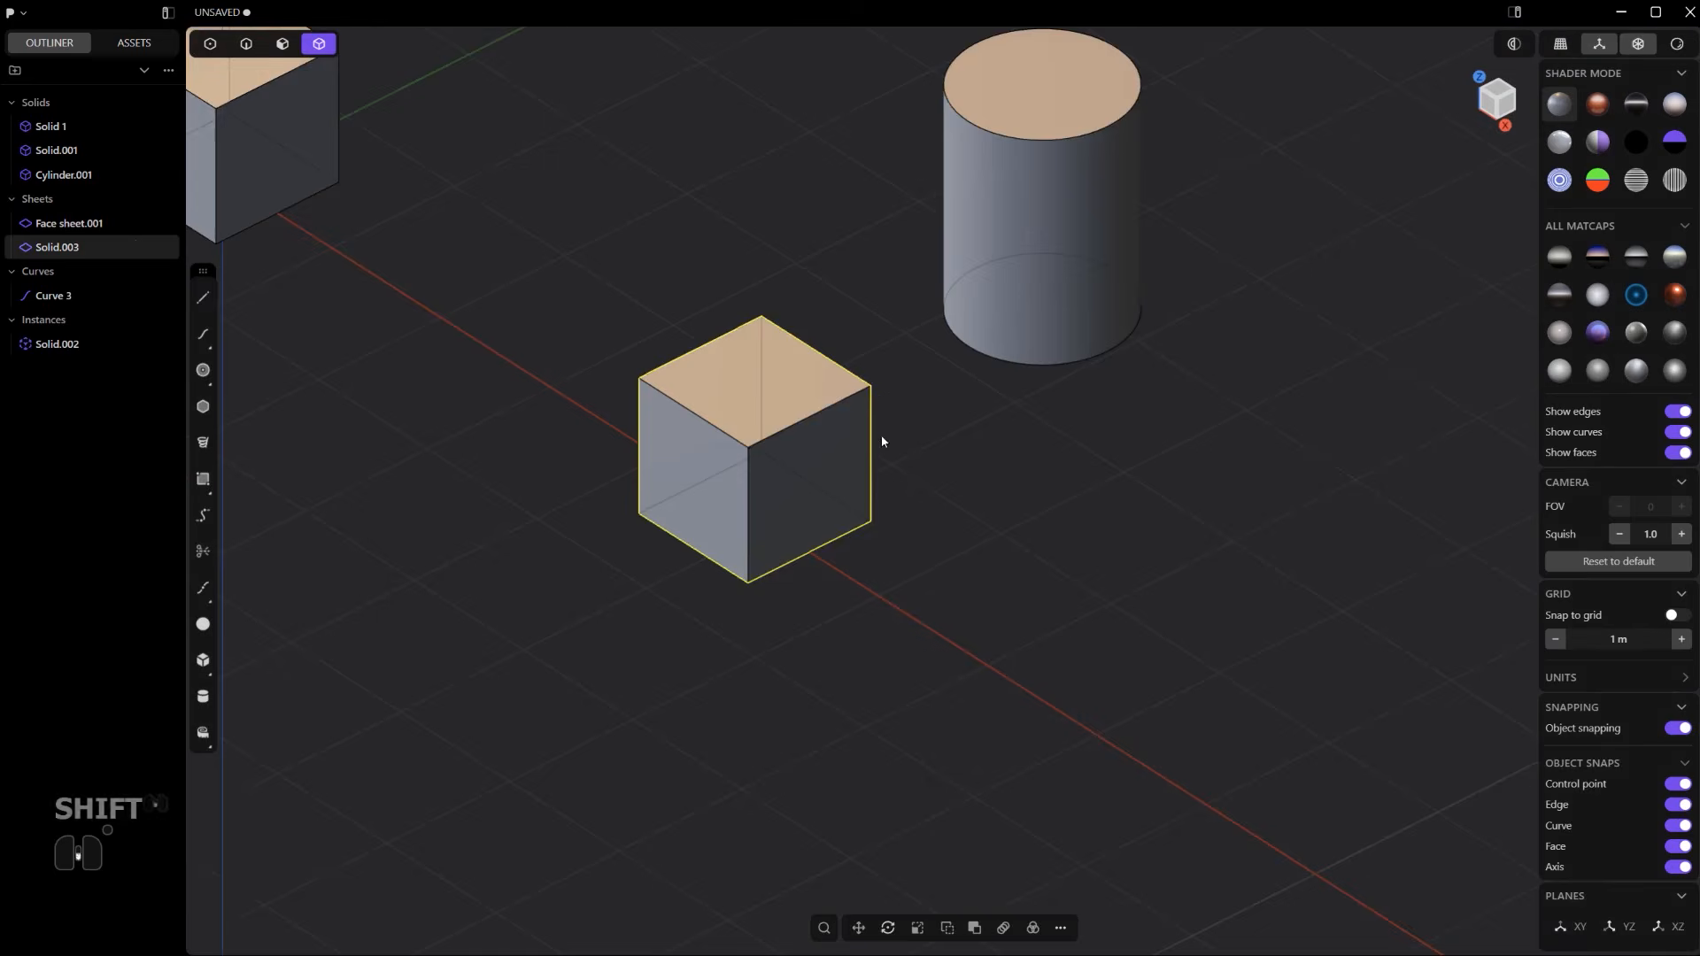
shift+middle_drag(879, 440, 893, 466)
scroll(883, 513, up, 2)
shift+middle_drag(758, 394, 838, 425)
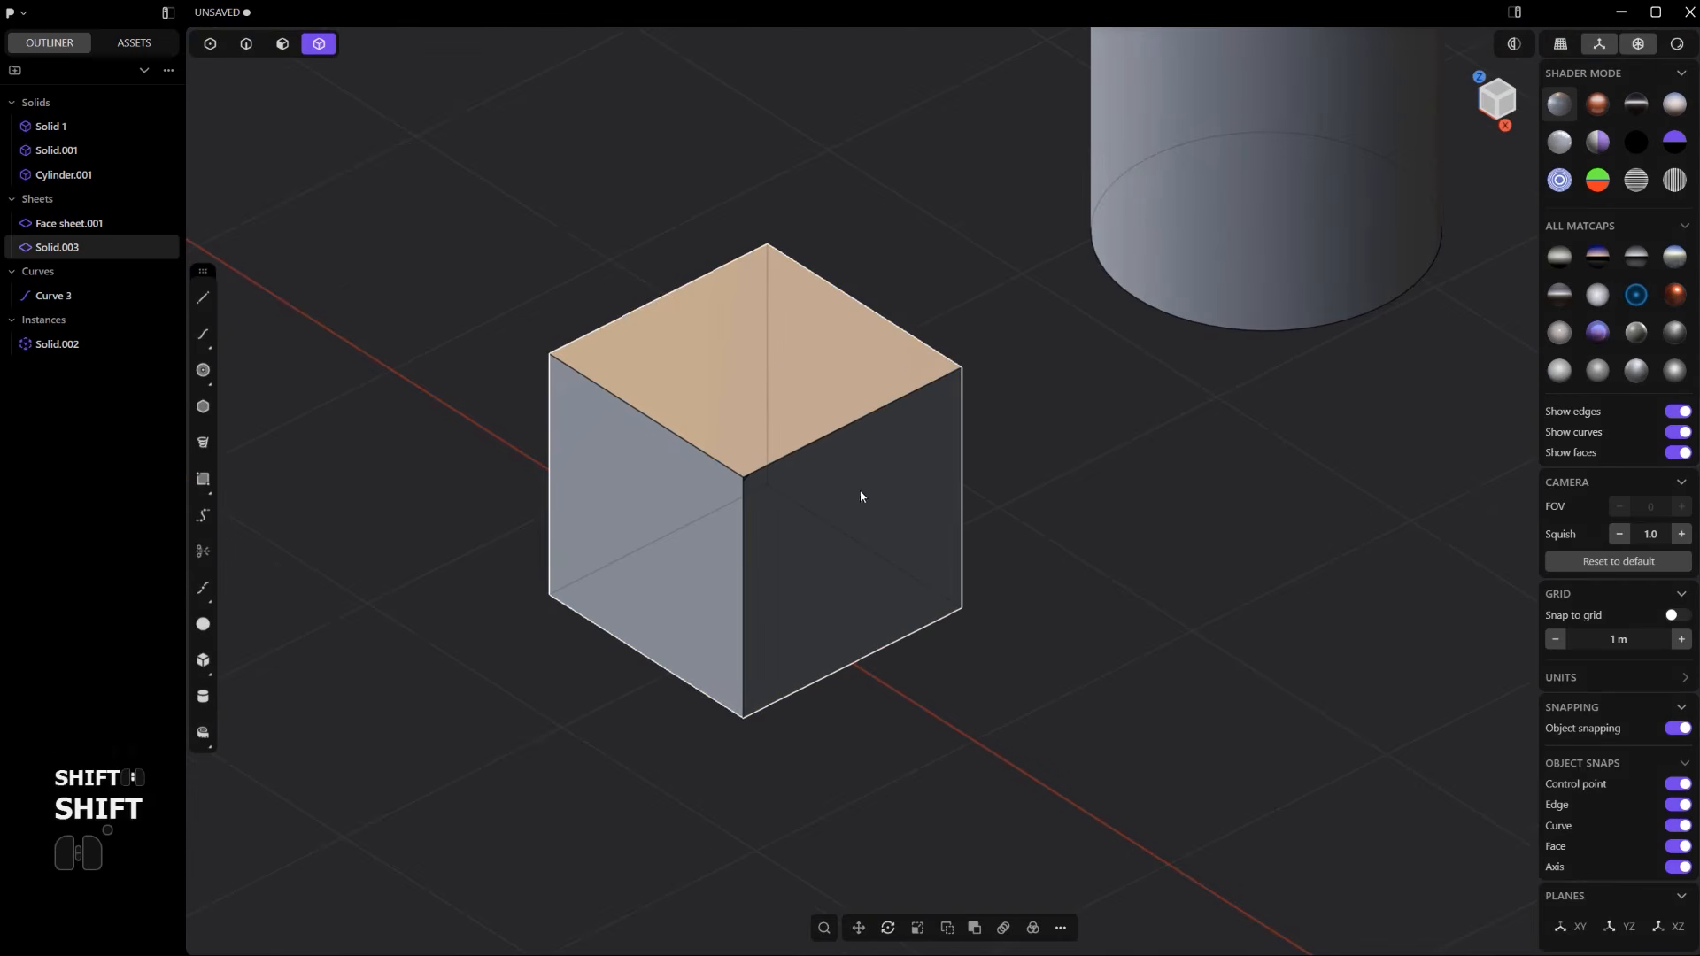
shift+middle_drag(792, 461, 806, 475)
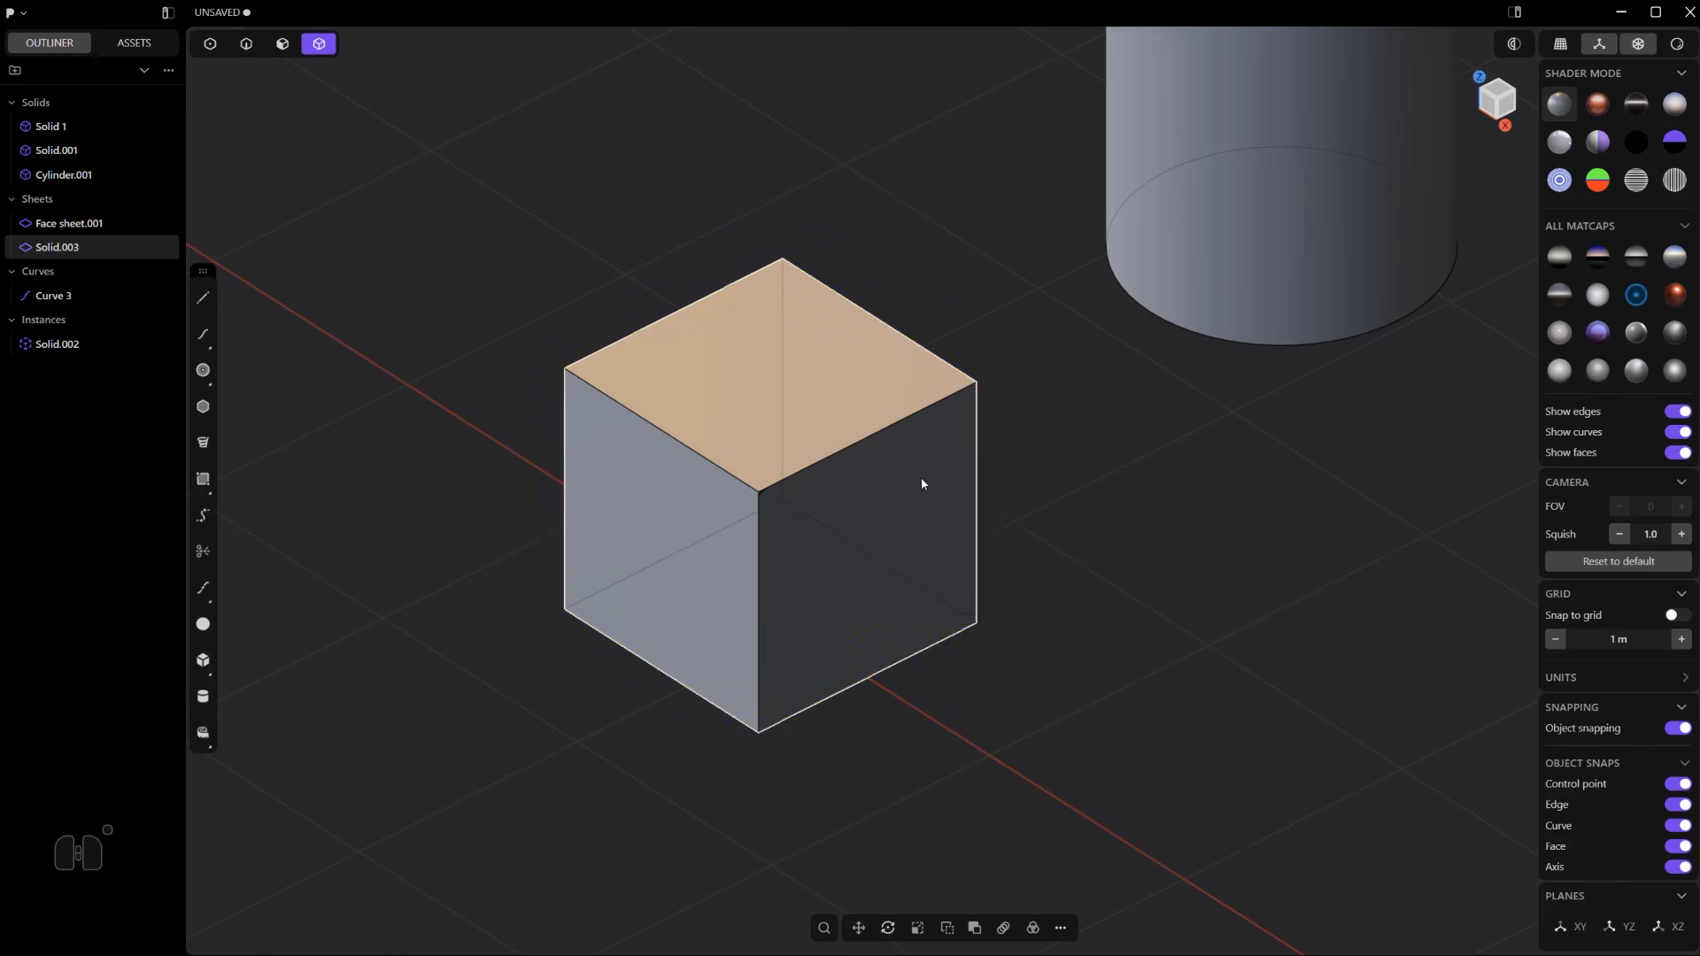
scroll(890, 496, down, 10)
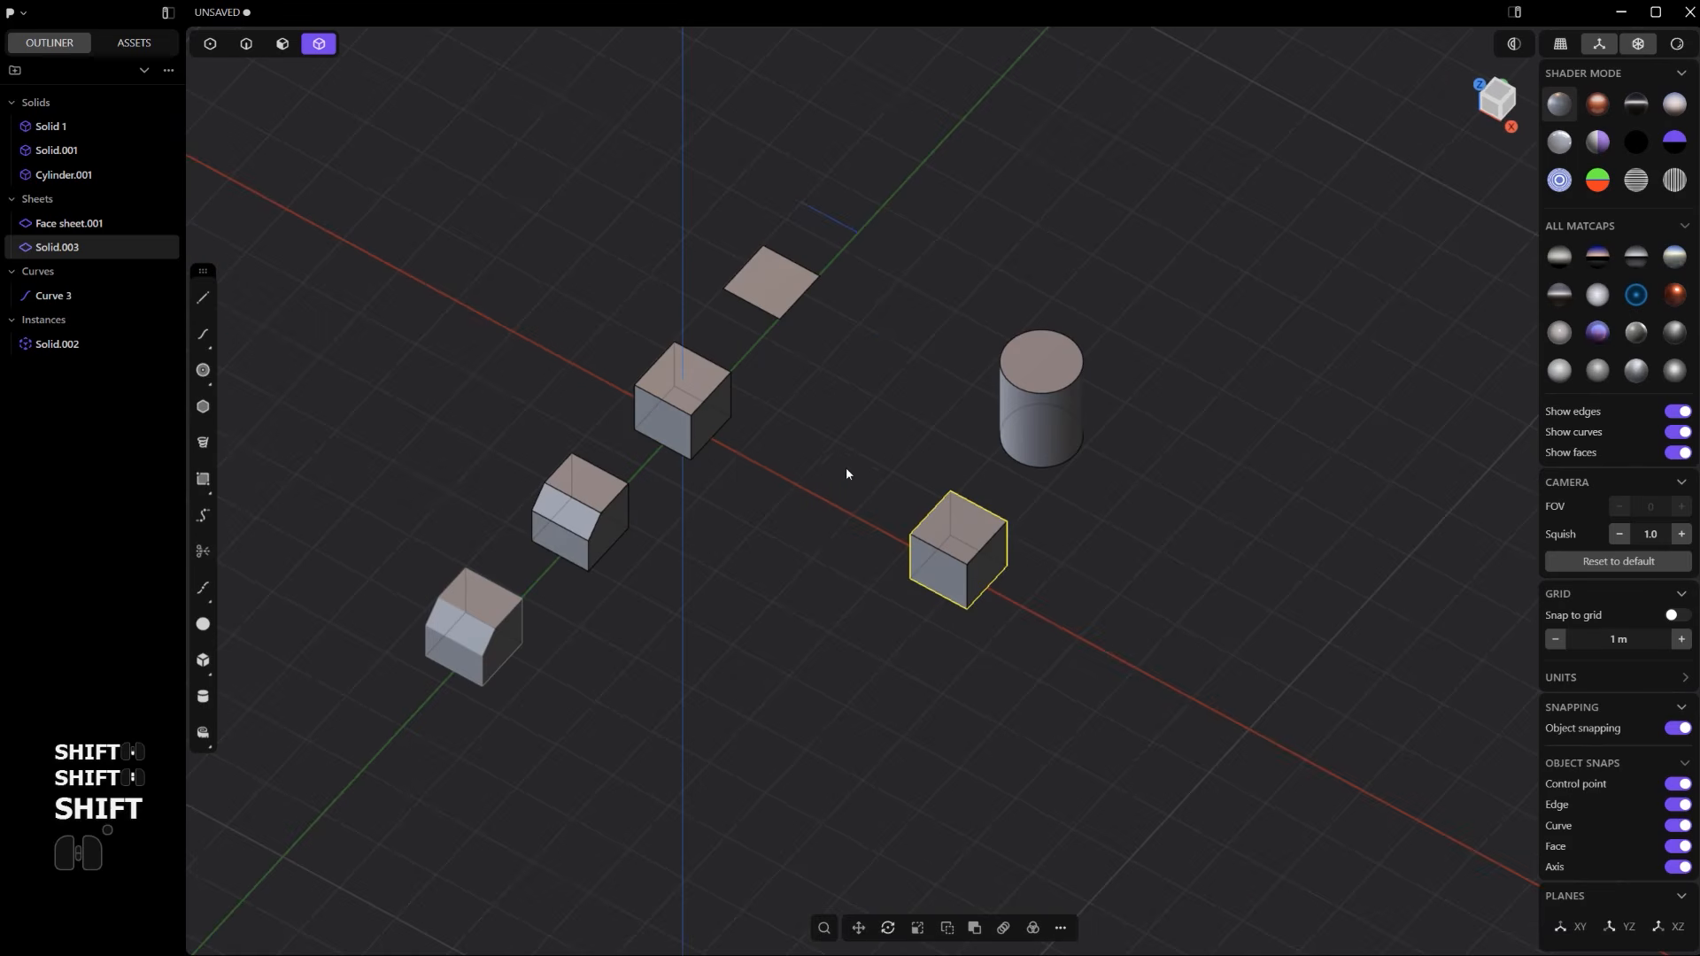
- Move the original cube about 4.07 m along X into the holed cube, then offset it slightly sideways and up about 0.21 m
key(5)
key(4)
click(664, 429)
scroll(820, 512, up, 5)
key(g)
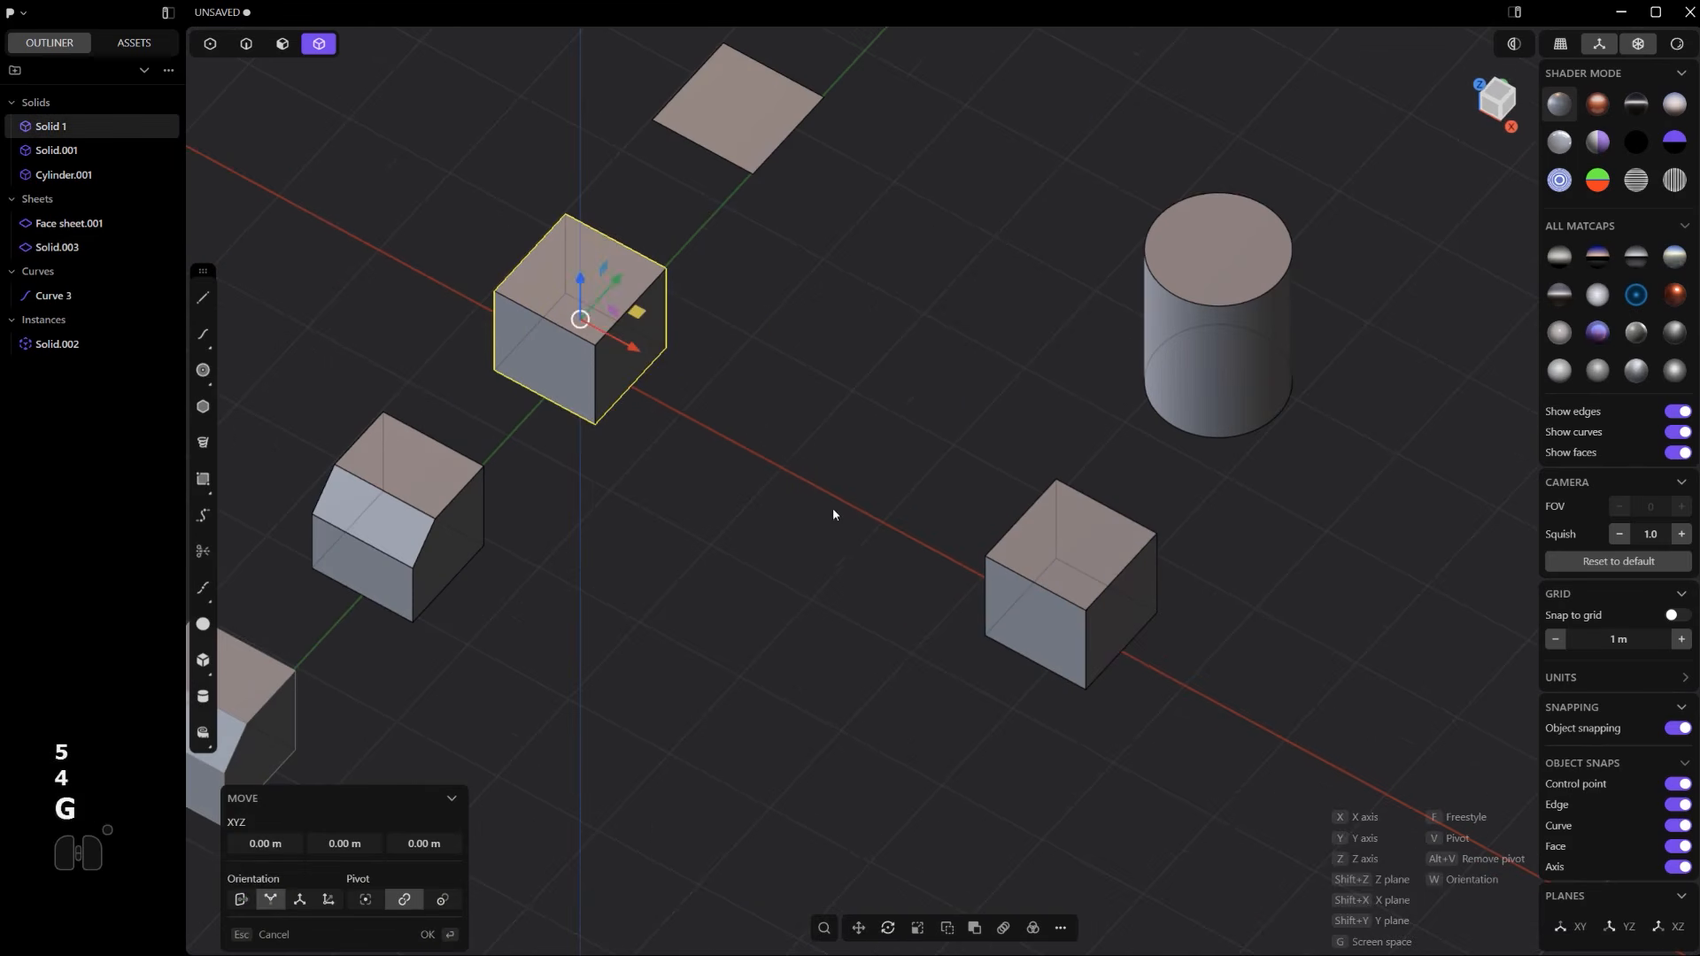
key(x)
click(1229, 768)
middle_drag(1289, 528, 1228, 503)
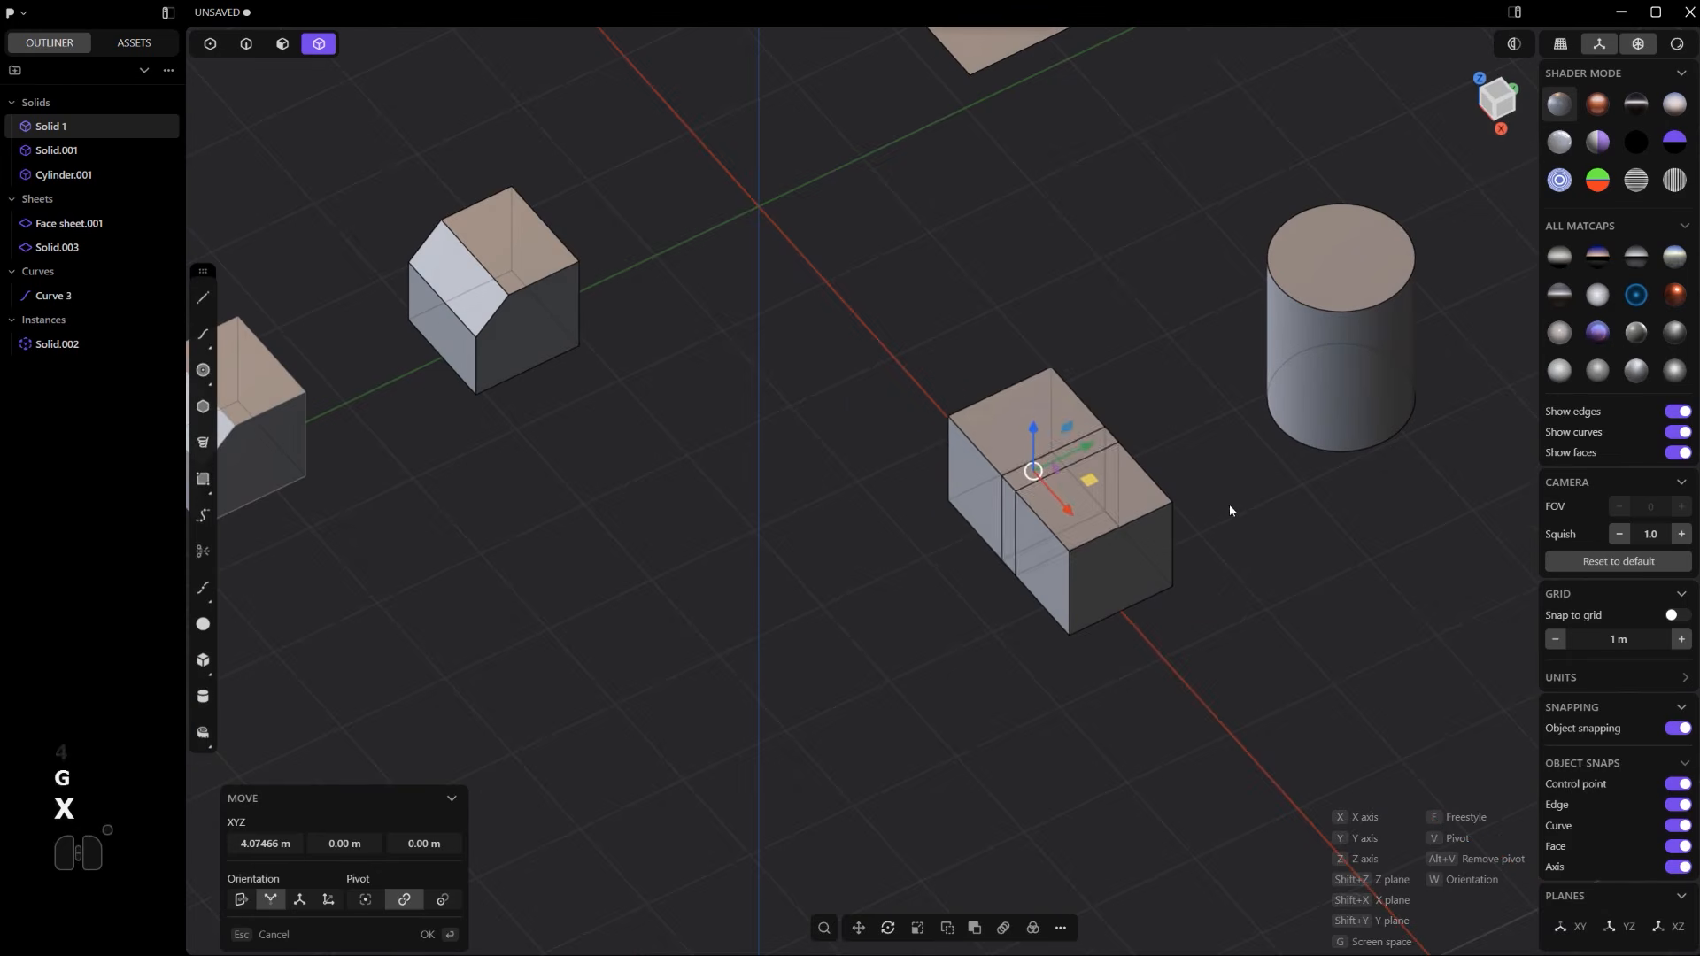
key(g)
key(g)
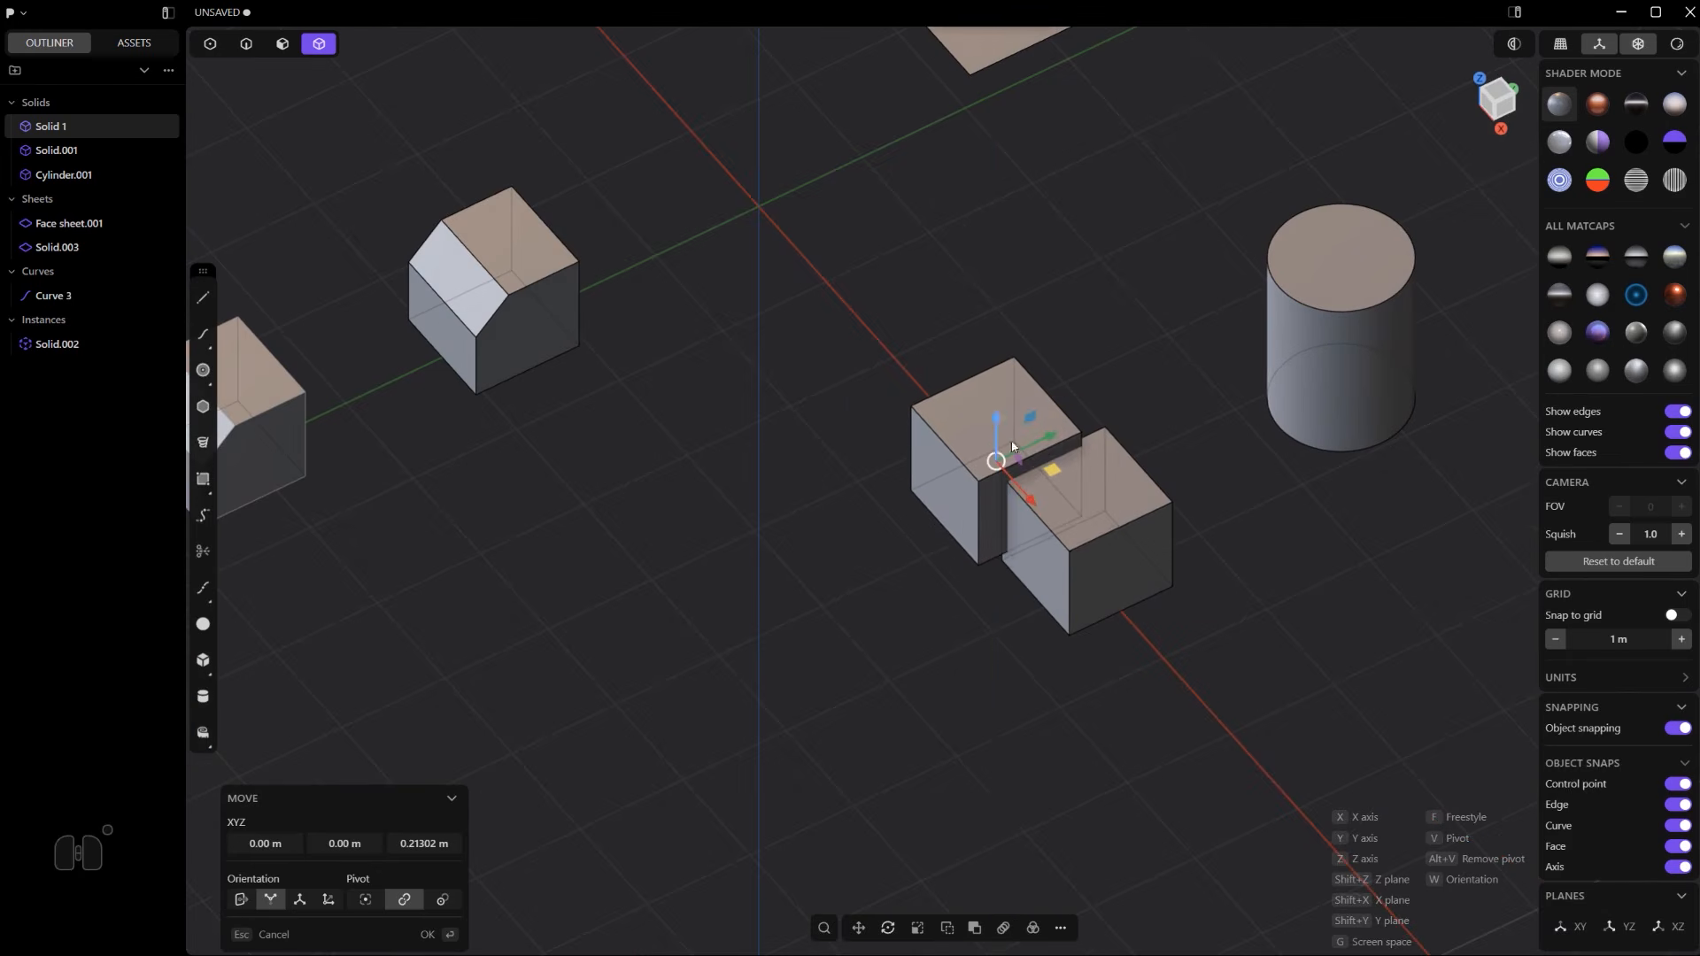
click(994, 459)
- Cut the original cube out of the holed cube with a Boolean difference and inspect the cut
scroll(1075, 532, up, 5)
key(q)
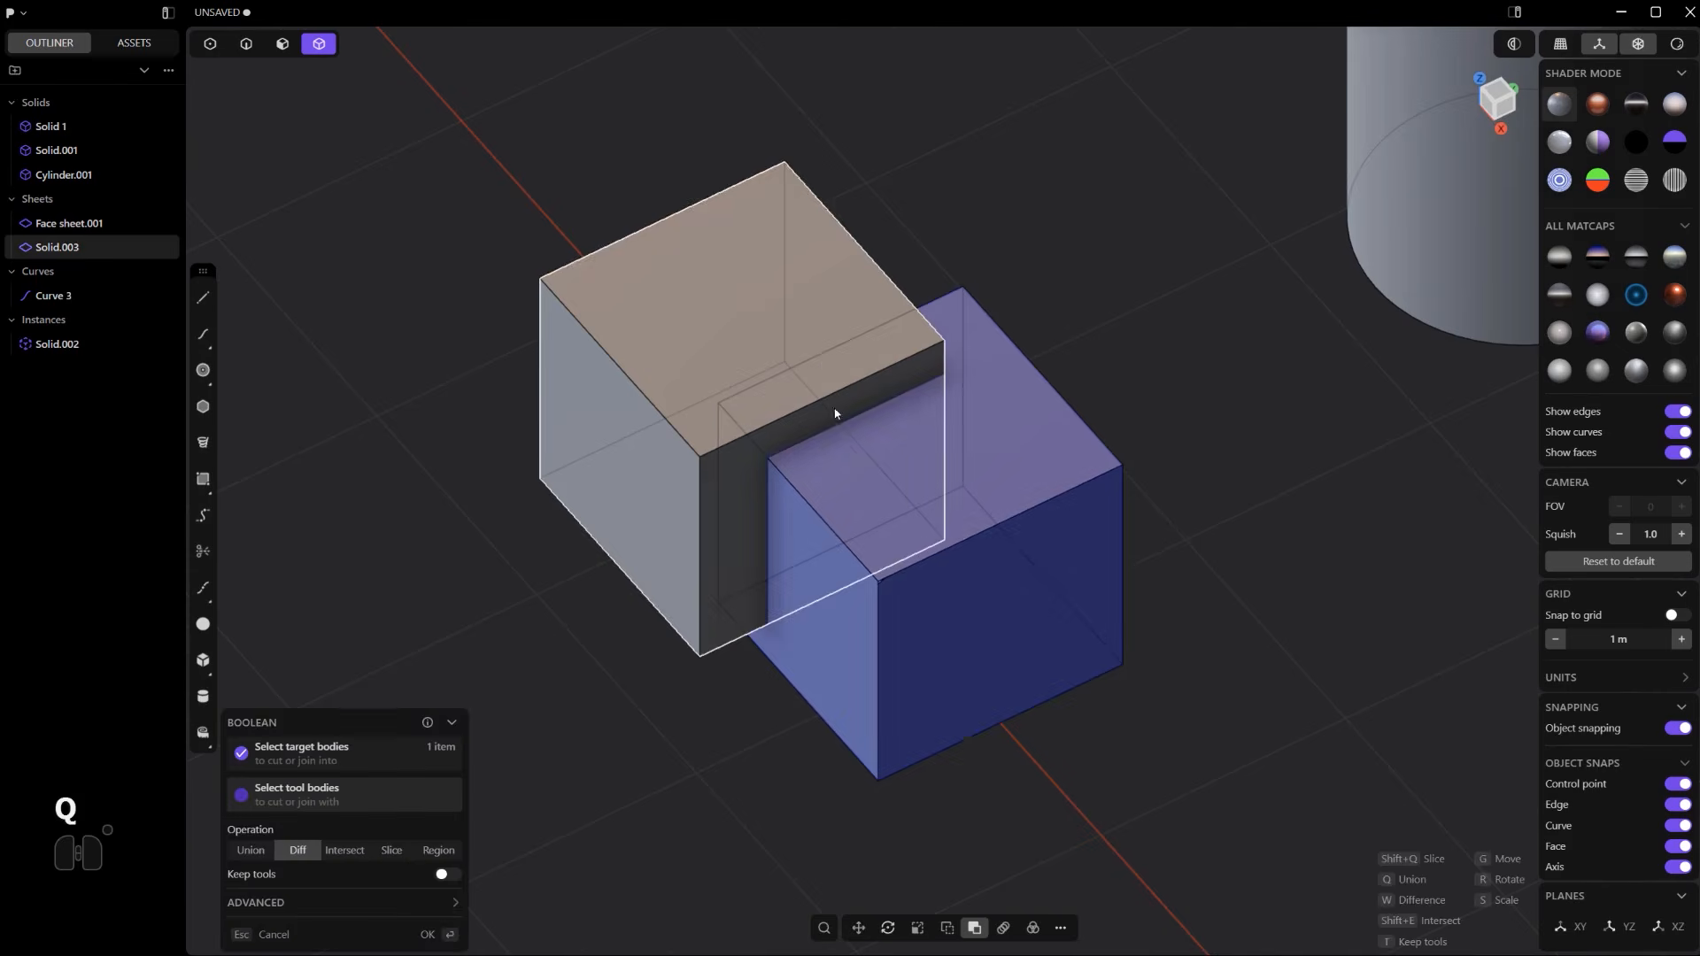
middle_drag(819, 398, 1050, 448)
right_click(1049, 444)
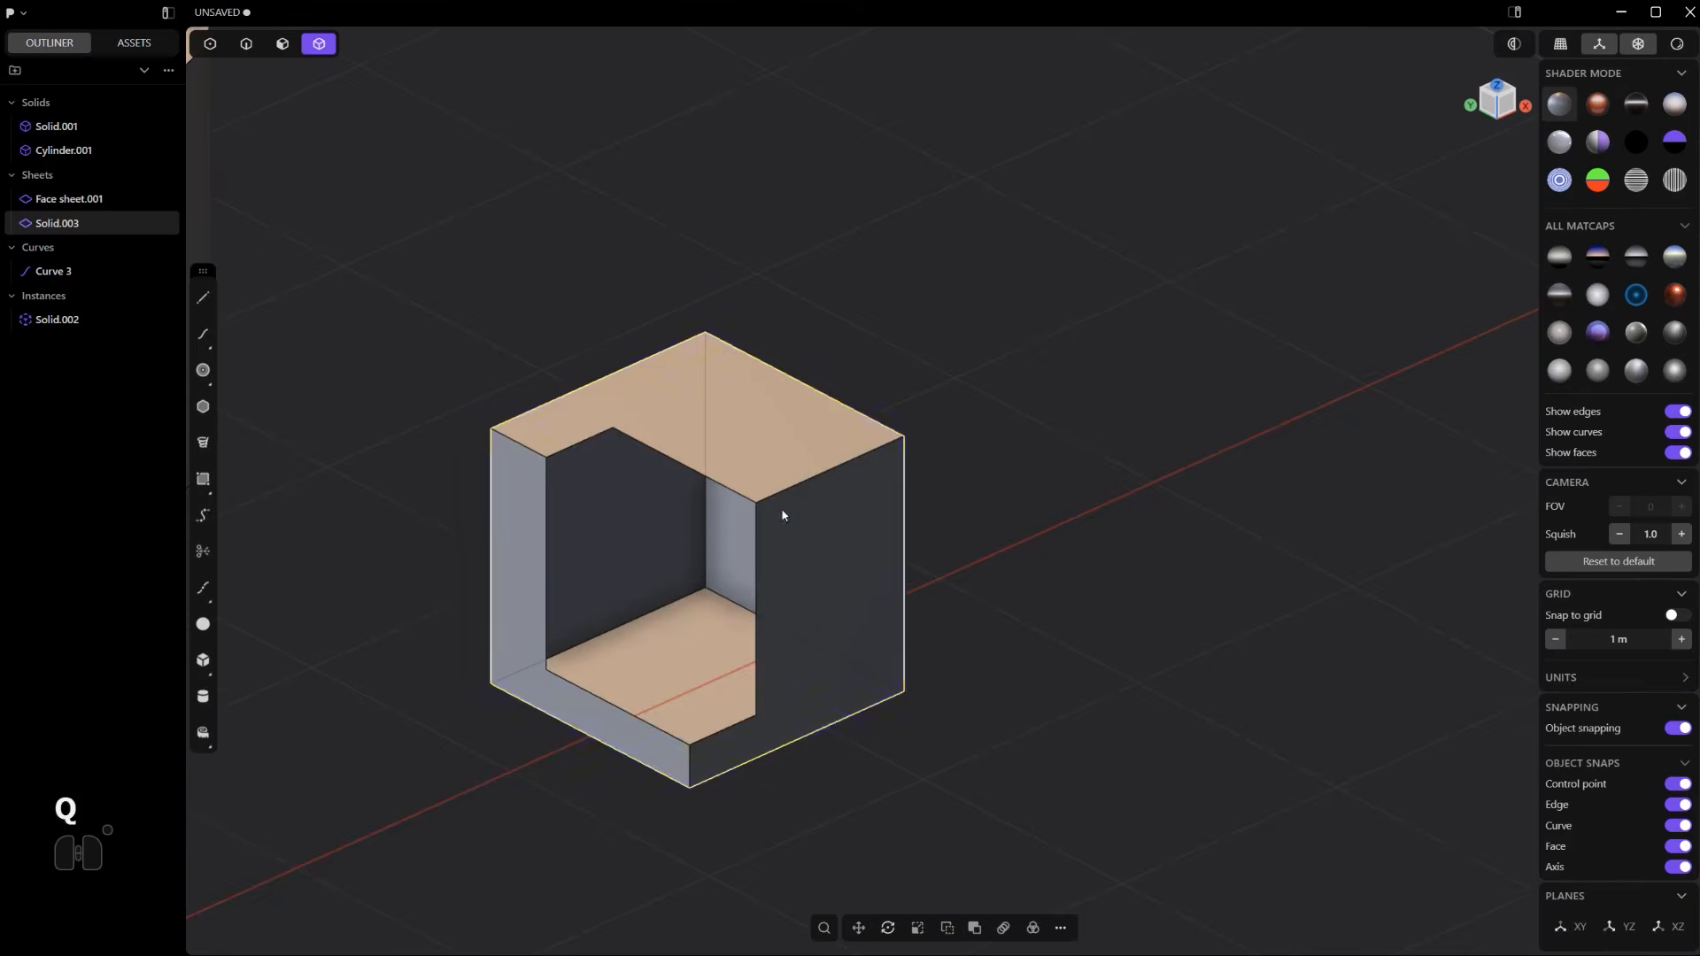
scroll(744, 513, up, 4)
shift+middle_drag(740, 516, 834, 528)
middle_drag(834, 528, 866, 572)
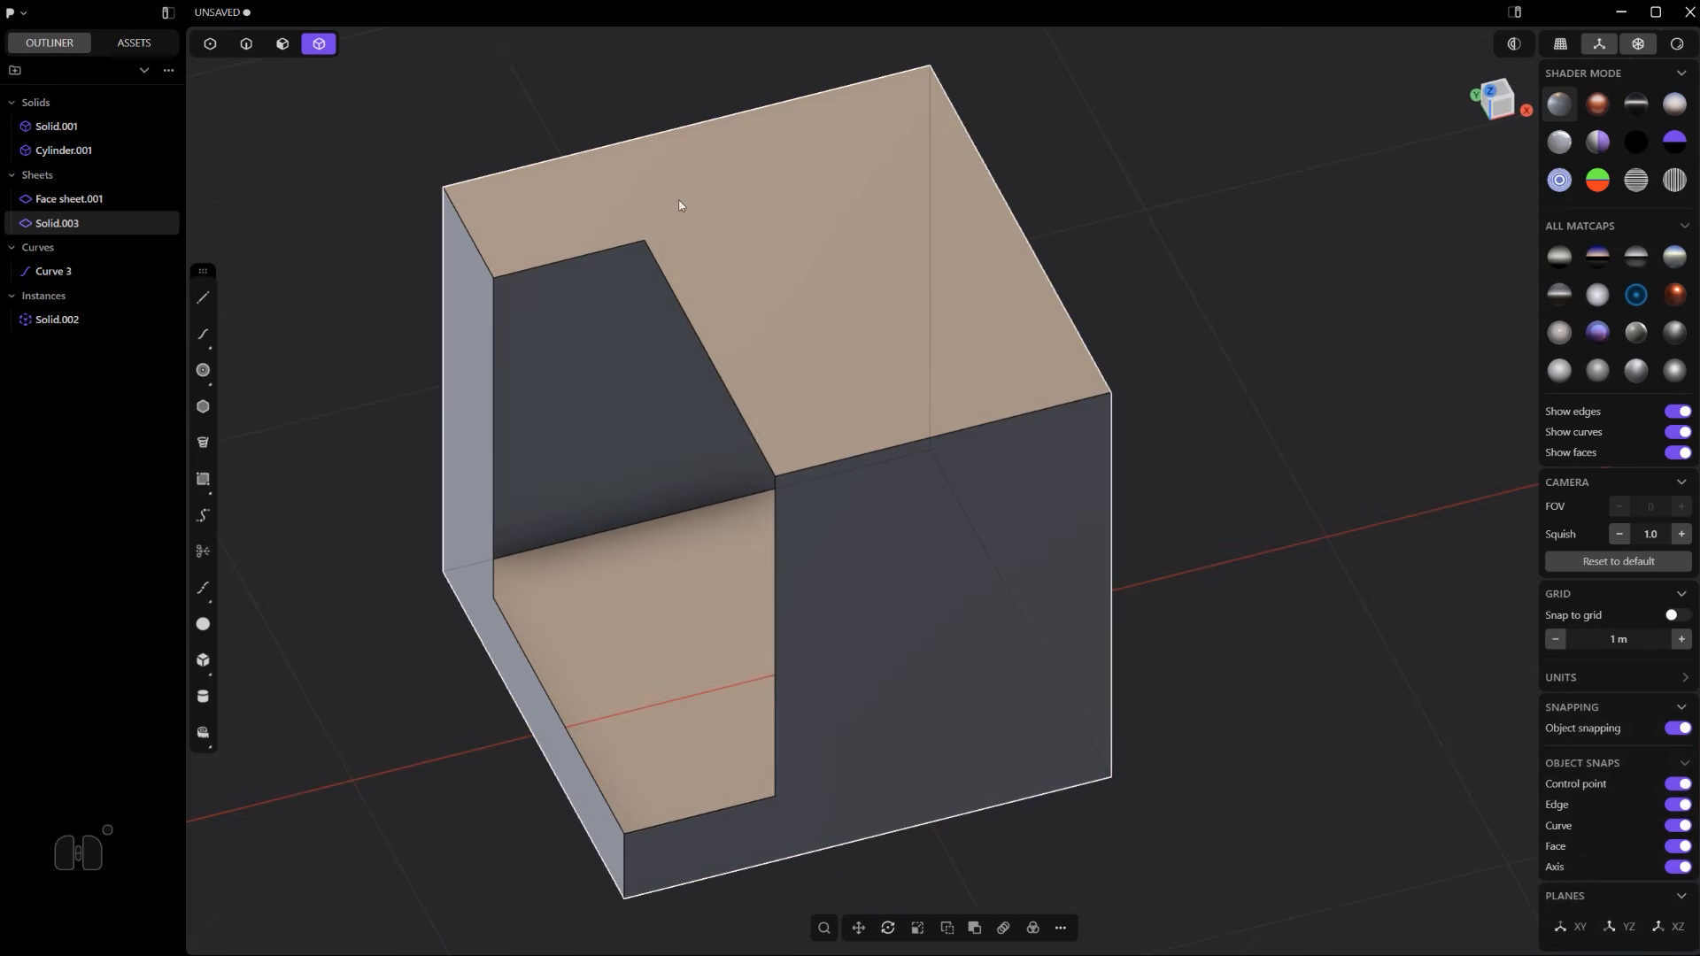
- Undo the Boolean difference and view the two overlapping cubes from the opposite side
scroll(1186, 450, down, 5)
key(ctrl+z)
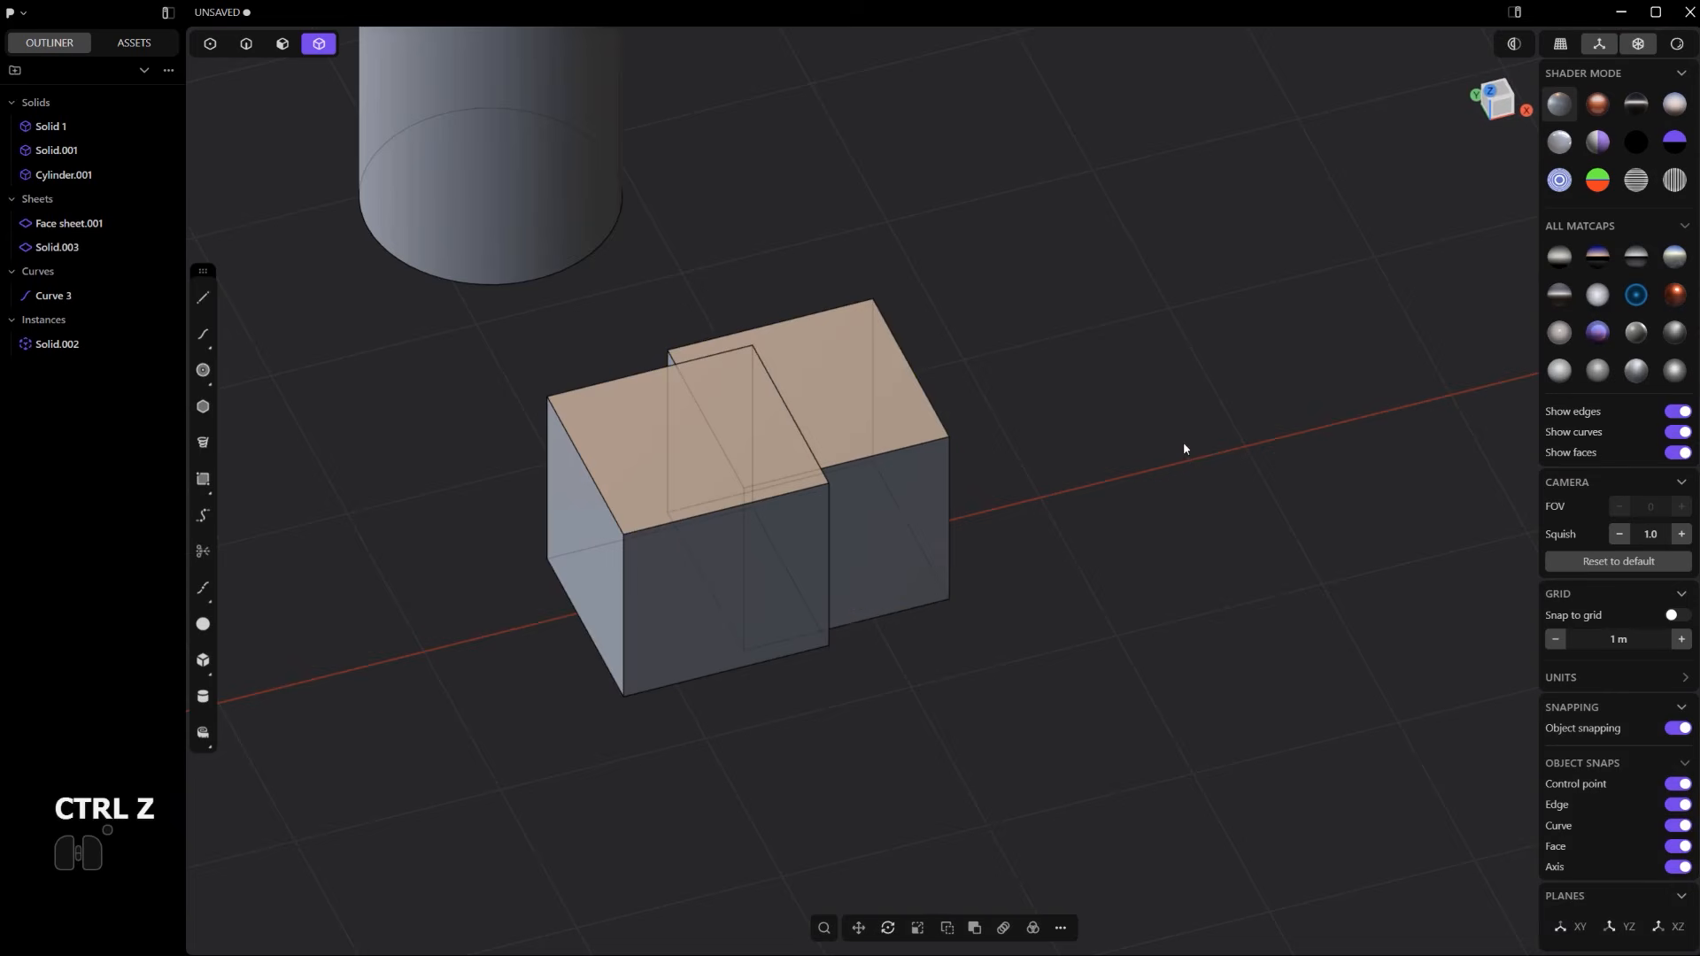
middle_drag(1183, 442, 612, 661)
scroll(736, 622, up, 2)
middle_drag(735, 623, 732, 520)
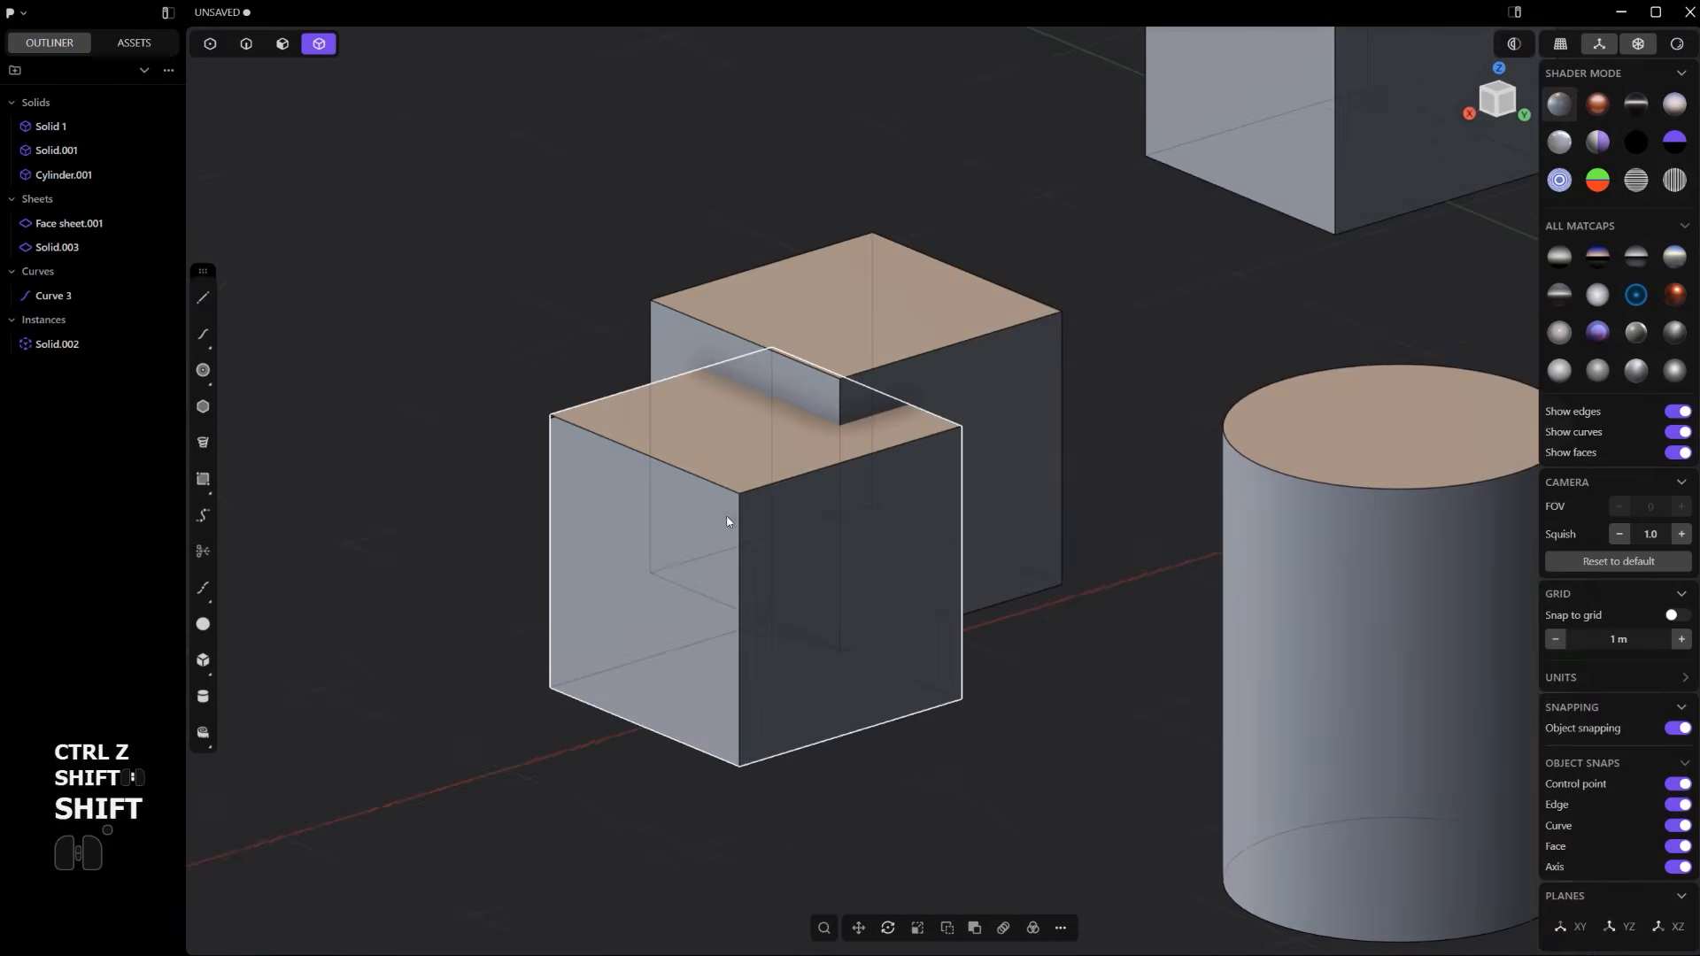
scroll(732, 485, up, 4)
scroll(839, 509, down, 5)
middle_drag(837, 515, 930, 424)
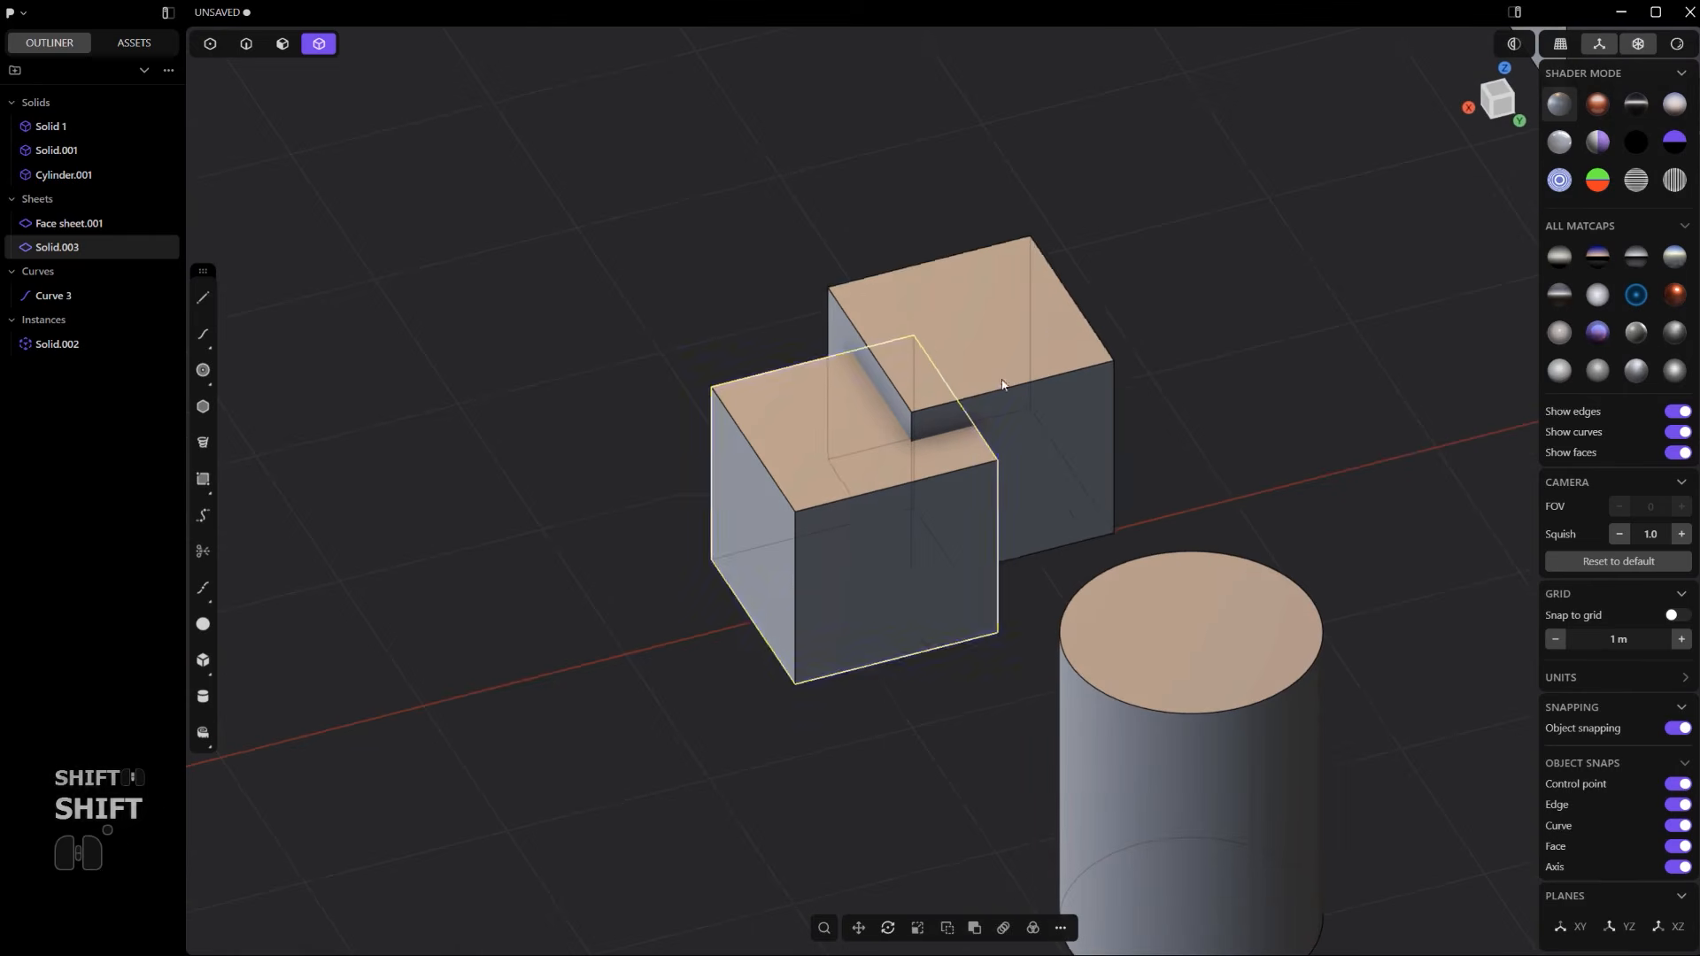
- Move the original cube about -1.07 m along X to separate it from the holed cube
click(1057, 372)
key(g)
key(x)
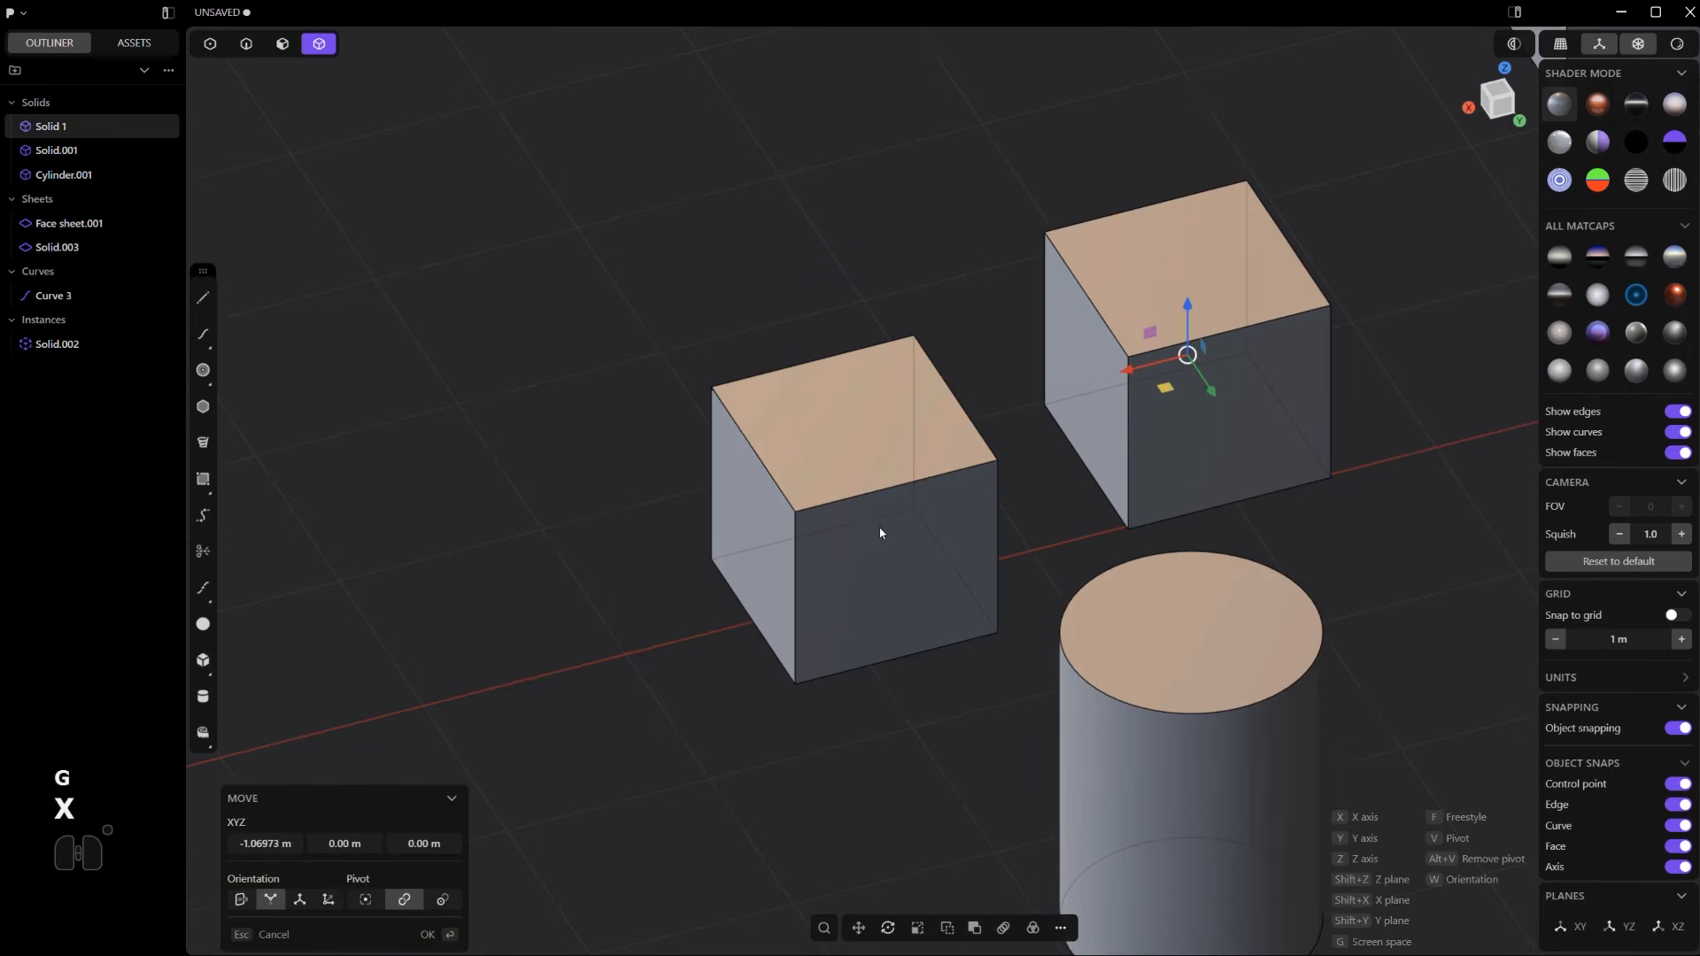
right_click(880, 533)
- Run Find Boundary Edges on the holed cube, examine the highlighted edges at its corner, and return to the whole body
click(876, 511)
scroll(786, 536, up, 3)
middle_drag(770, 543, 975, 523)
key(f)
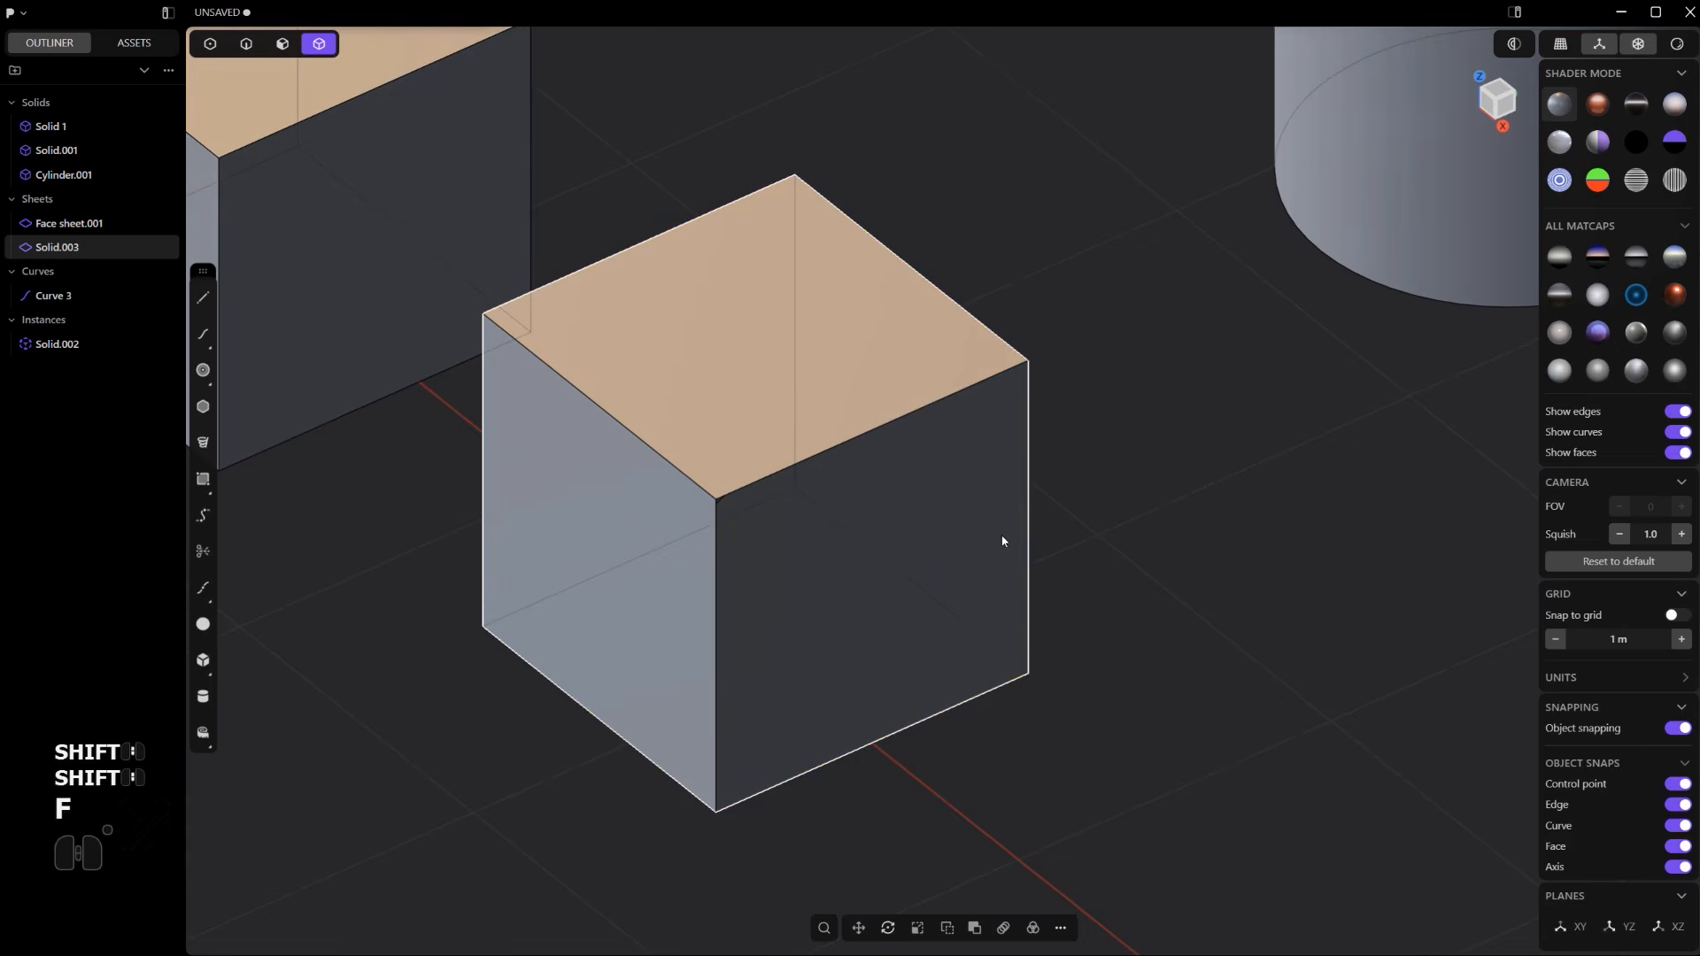
text(bou)
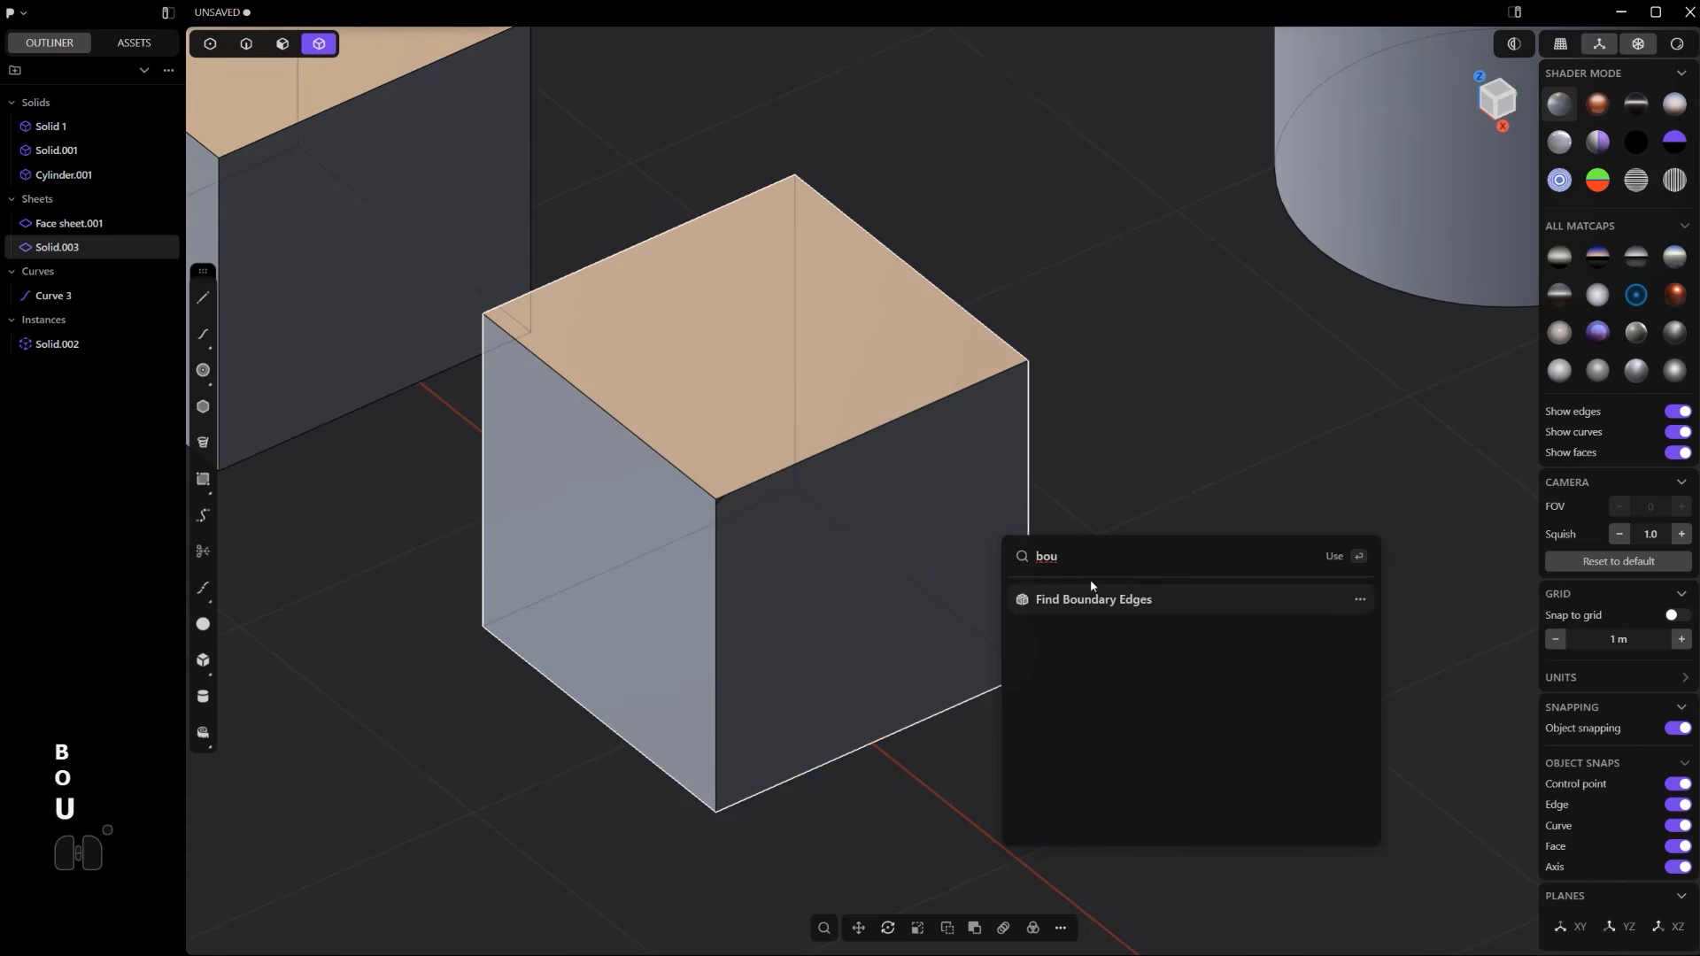
click(1115, 602)
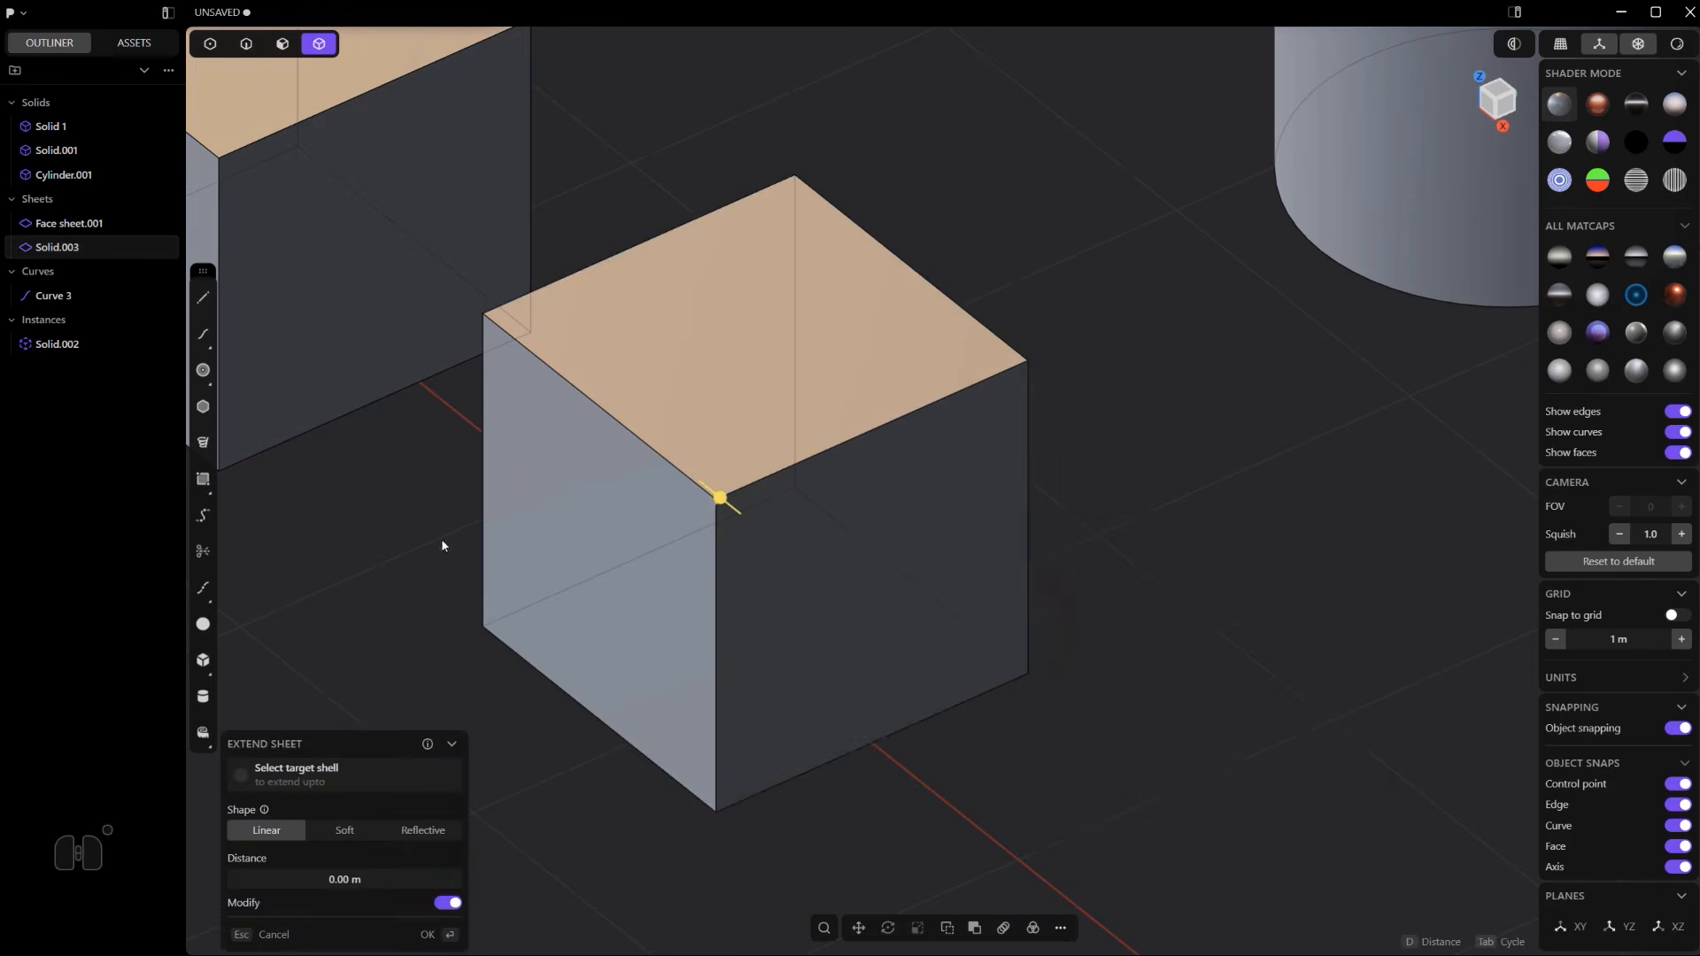
scroll(728, 465, up, 5)
shift+middle_drag(839, 419, 695, 443)
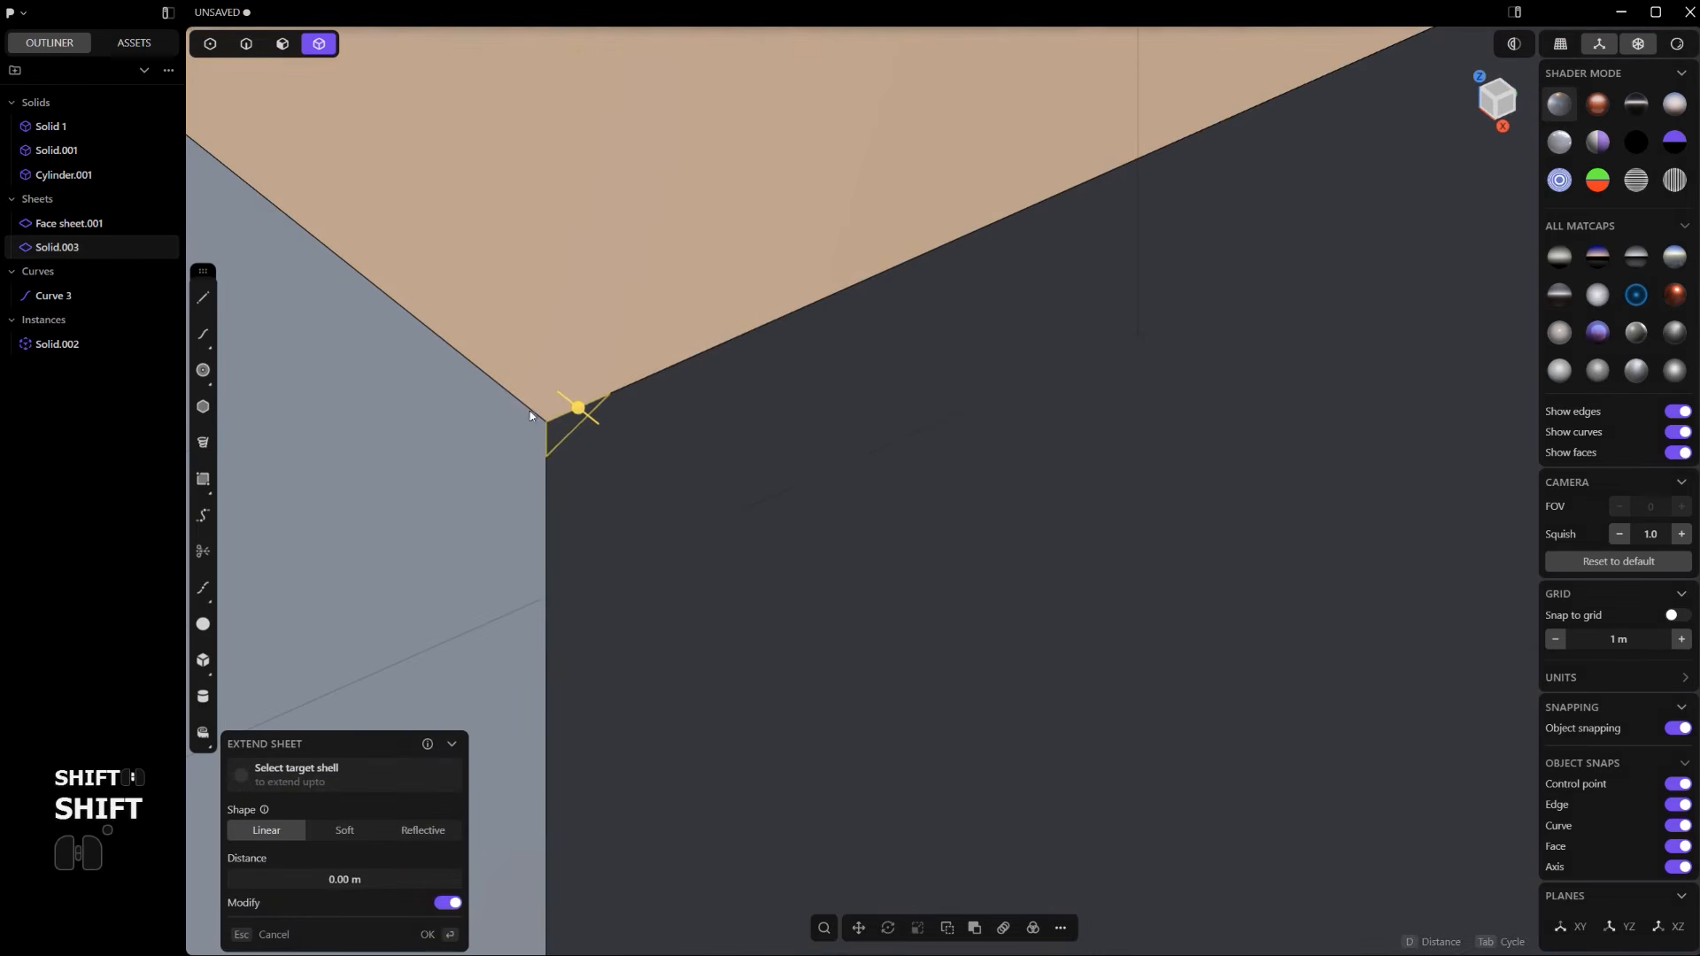
key(Escape)
click(912, 432)
scroll(982, 407, down, 5)
shift+middle_drag(926, 433, 825, 437)
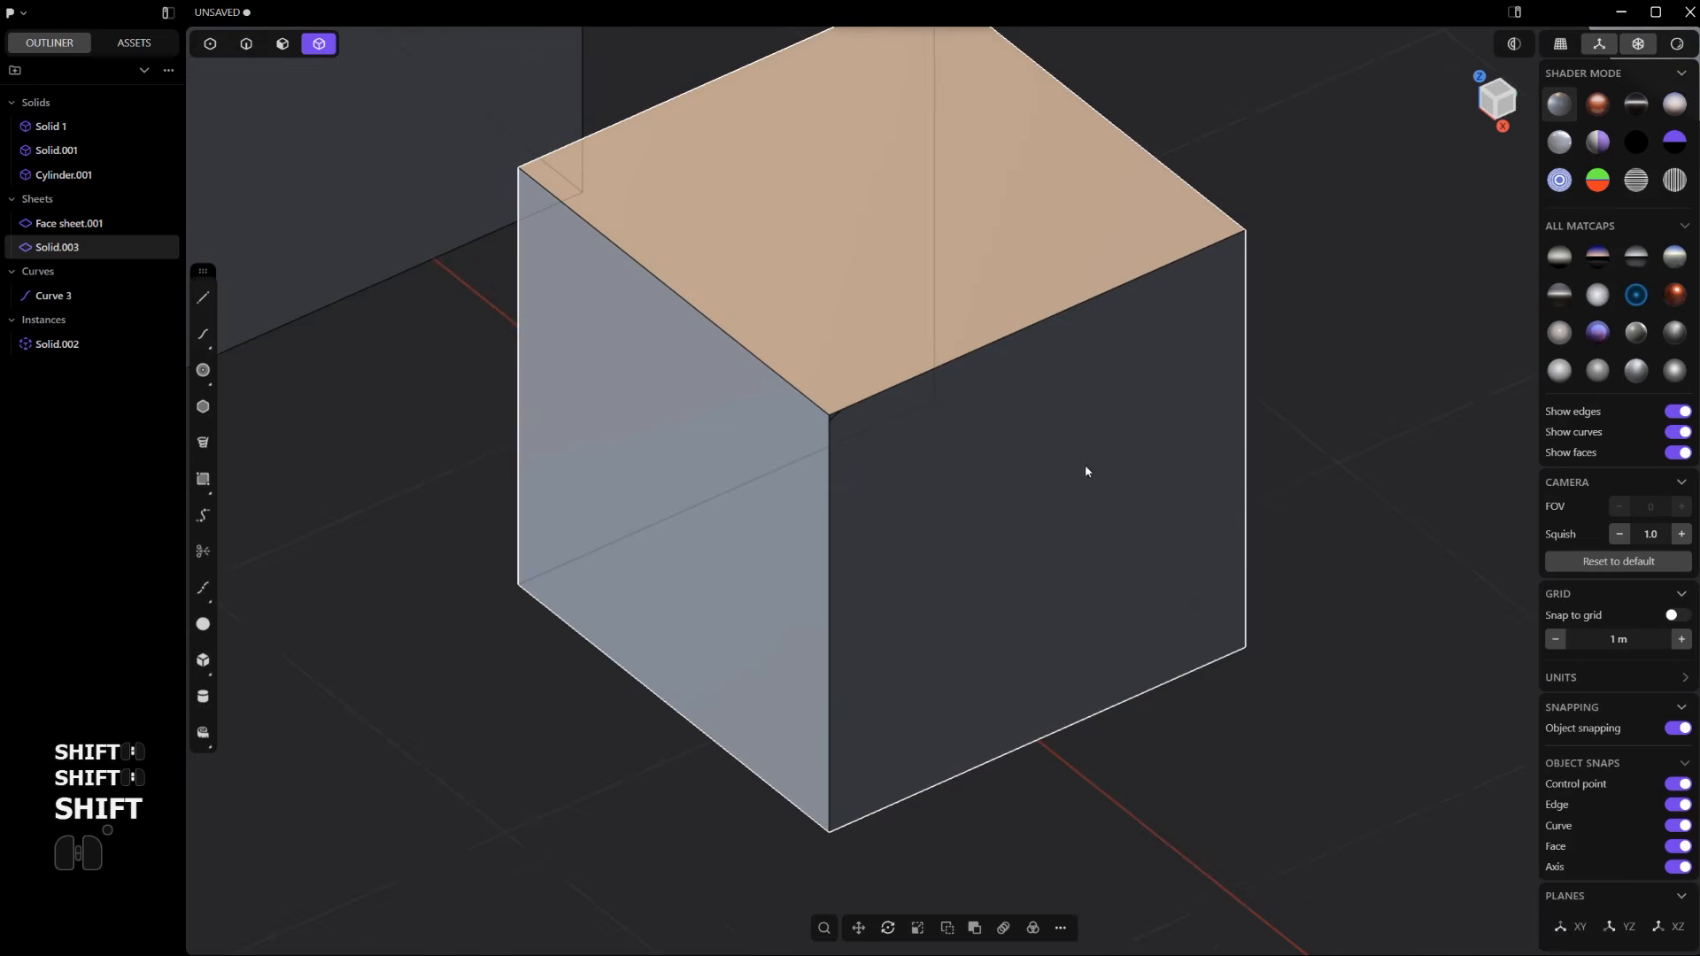
key(shift+q)
click(1029, 309)
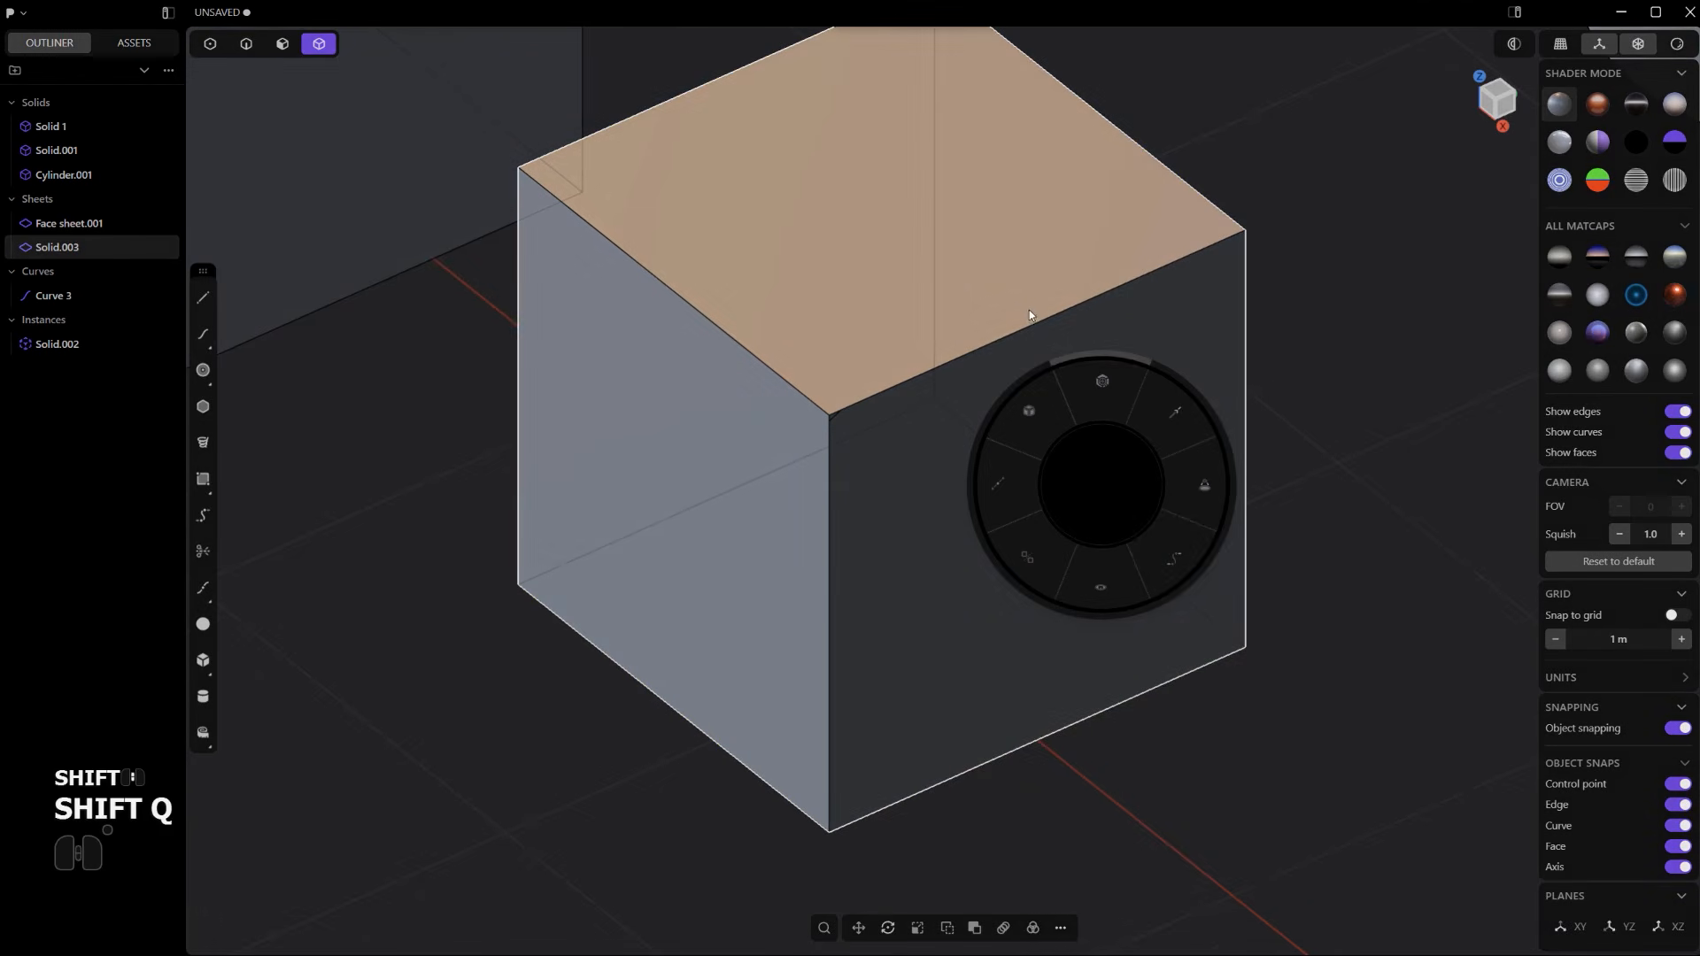
shift+middle_drag(1028, 310, 1006, 524)
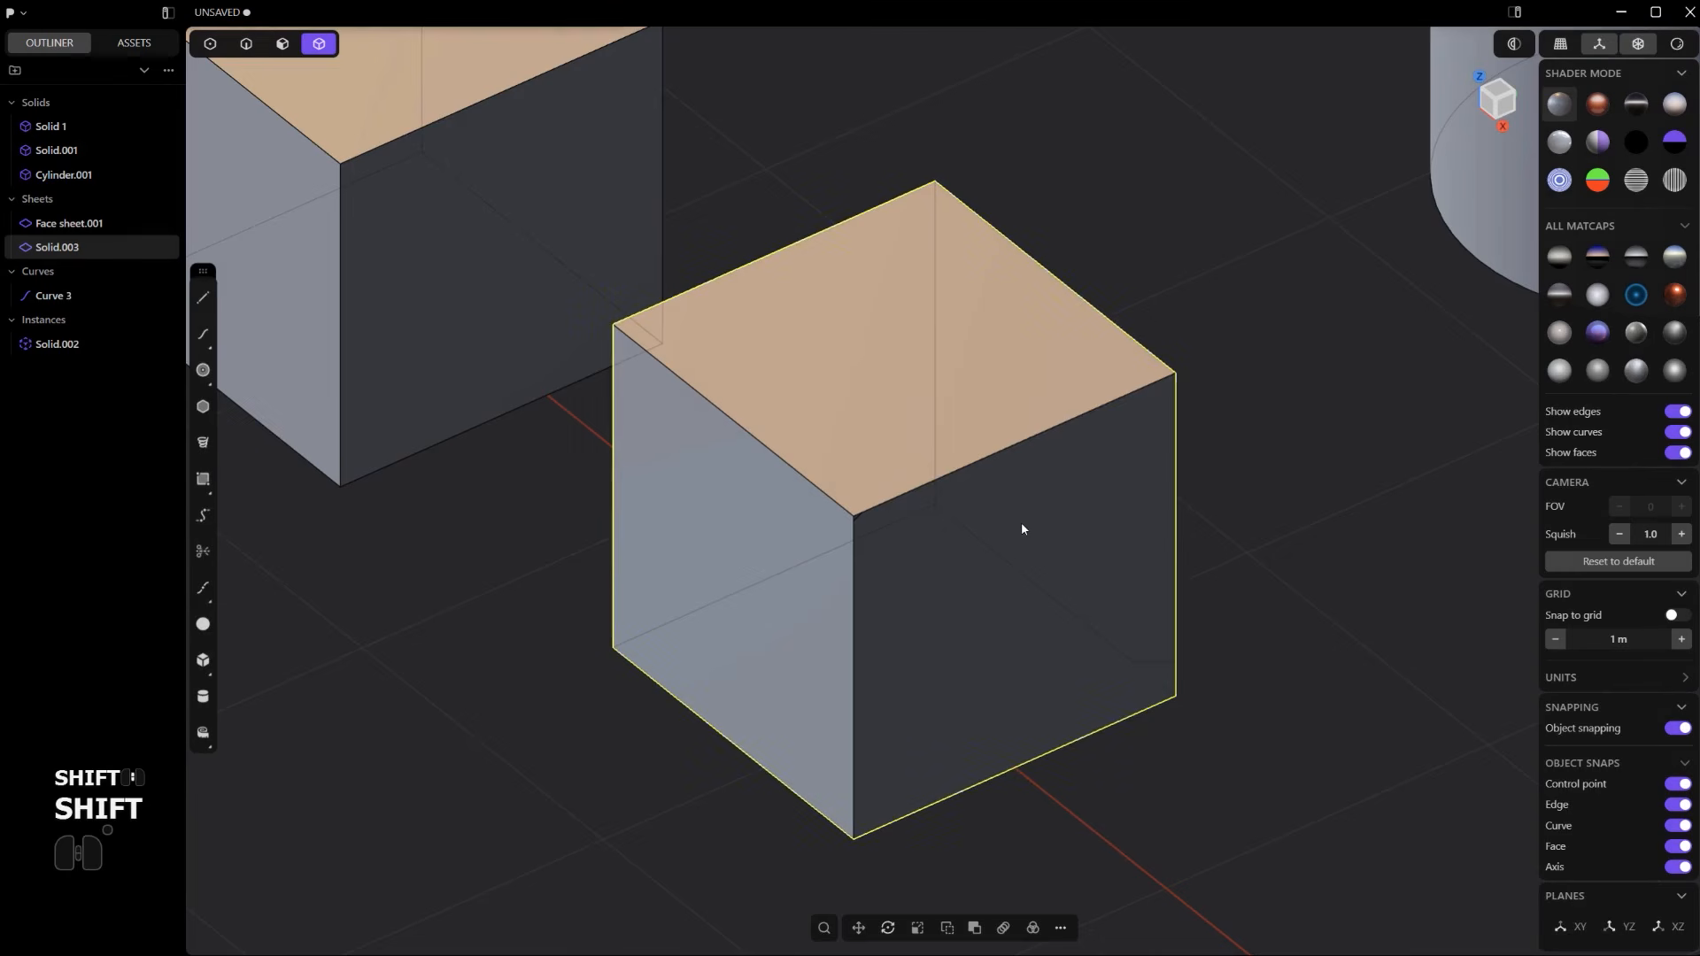
key(shift+f)
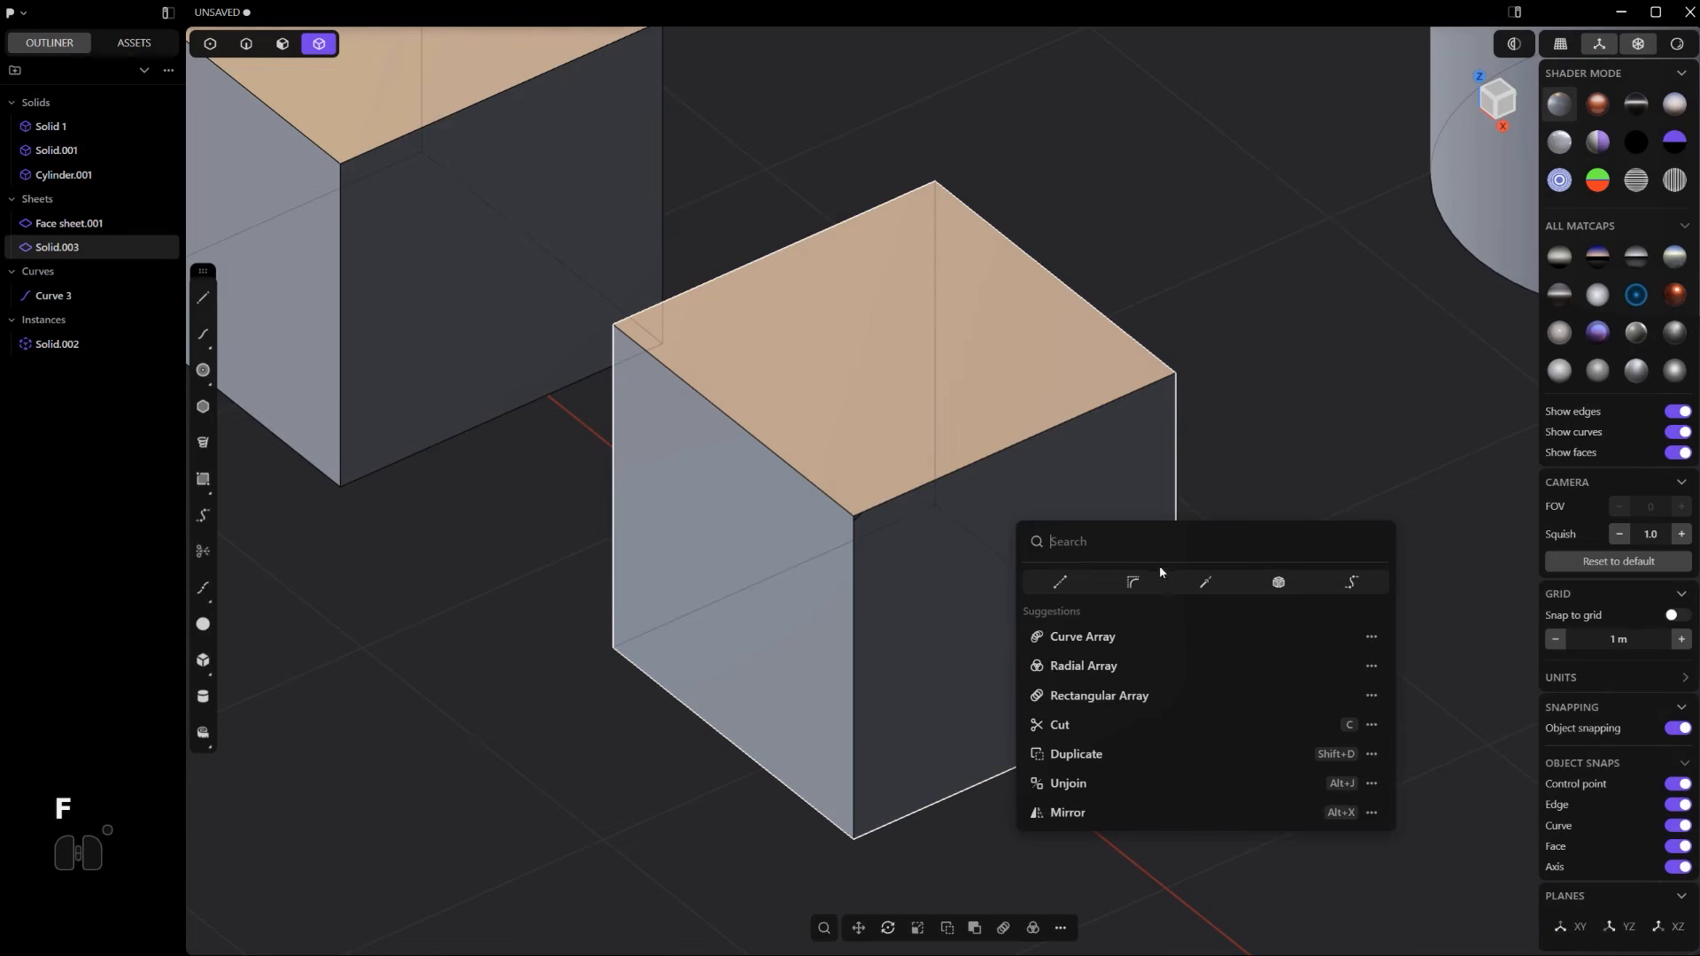
click(1117, 363)
- Delete the holed cube and undo the deletion
scroll(1115, 364, down, 5)
key(x)
key(ctrl+z)
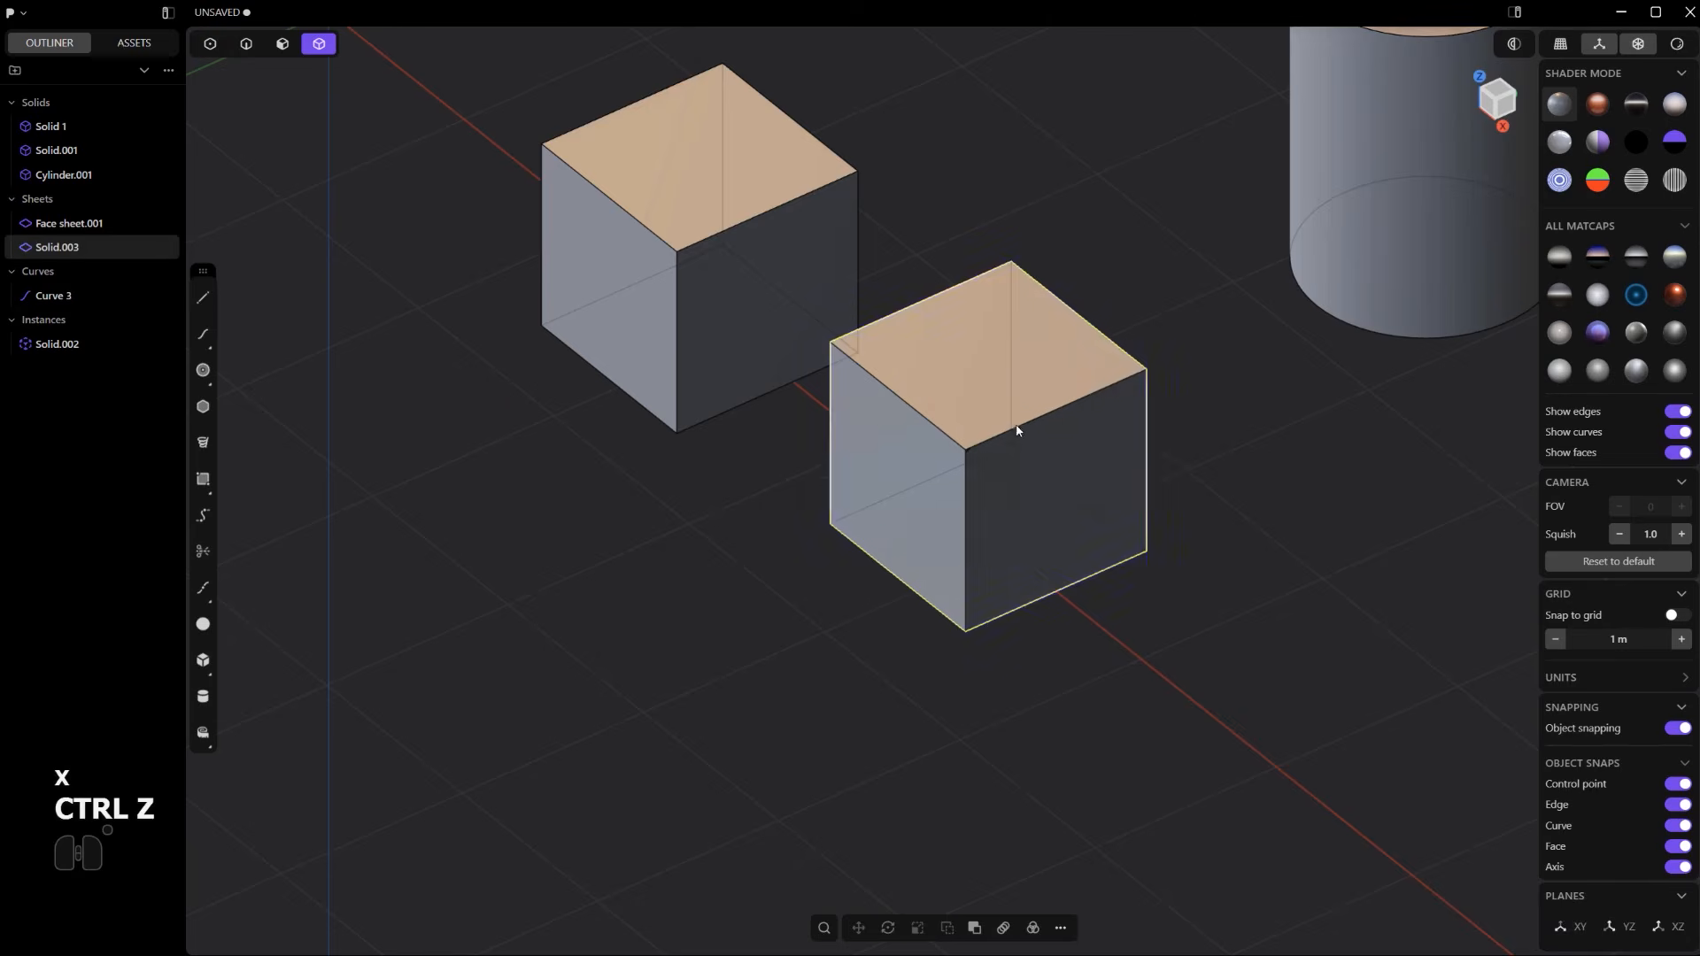
- Cap the small corner hole to turn the sheet cube back into a solid, and delete that cube
scroll(1018, 434, up, 6)
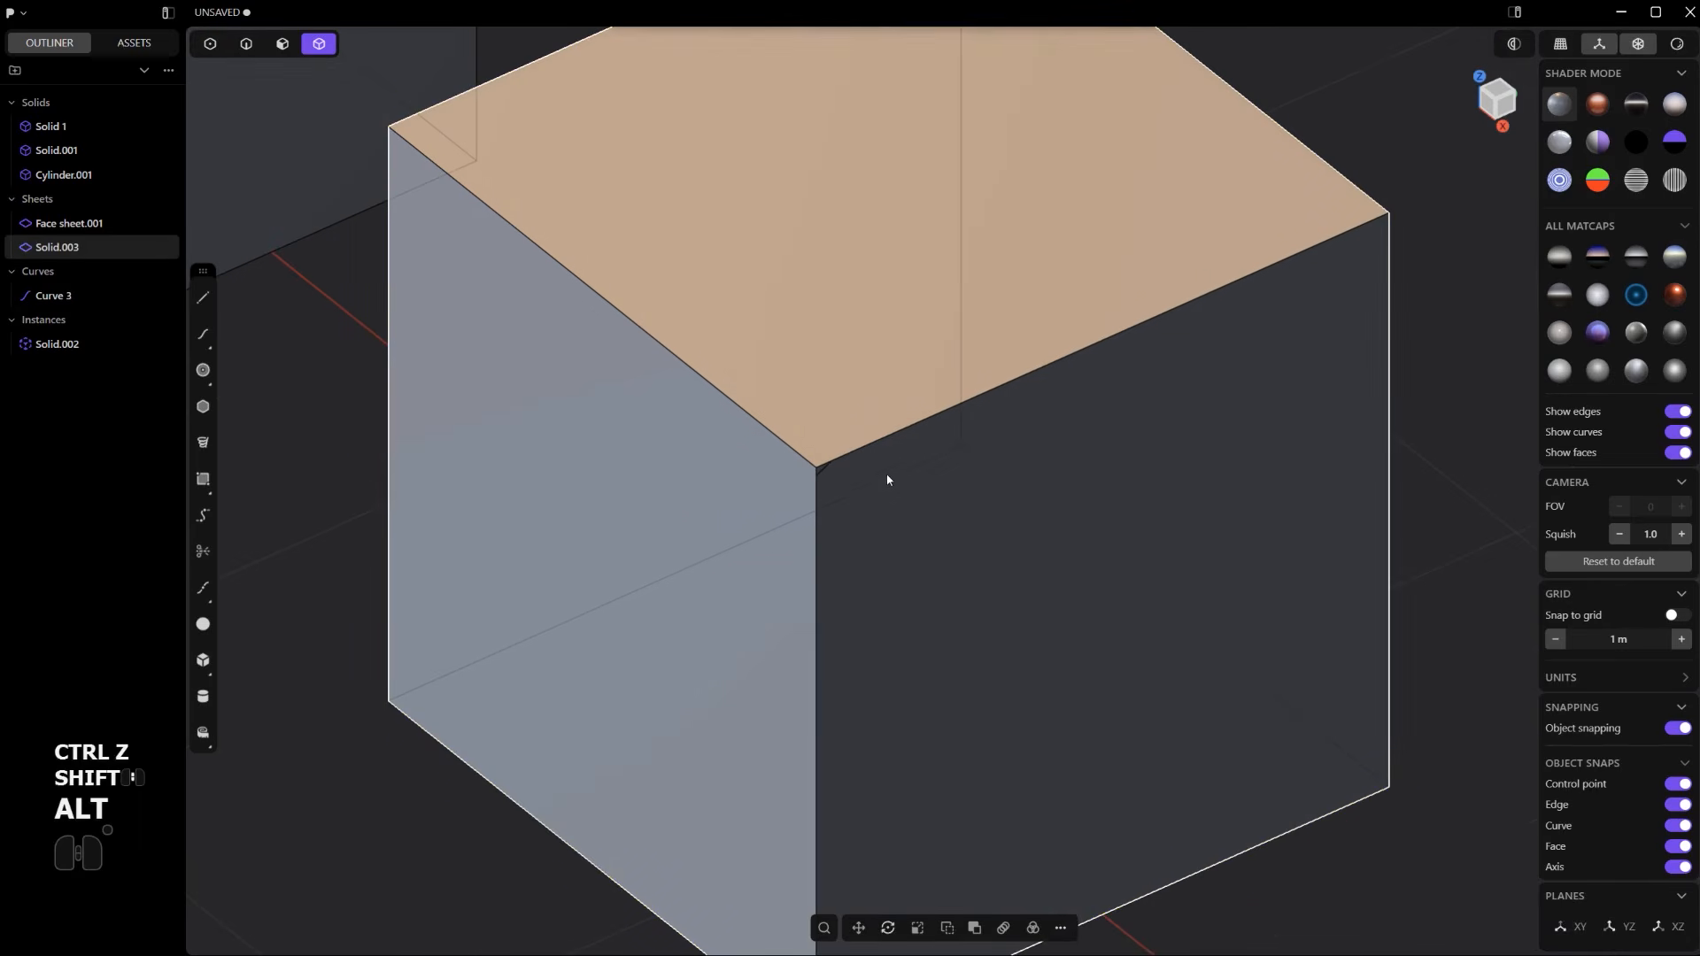
key(alt+w)
scroll(1098, 508, down, 6)
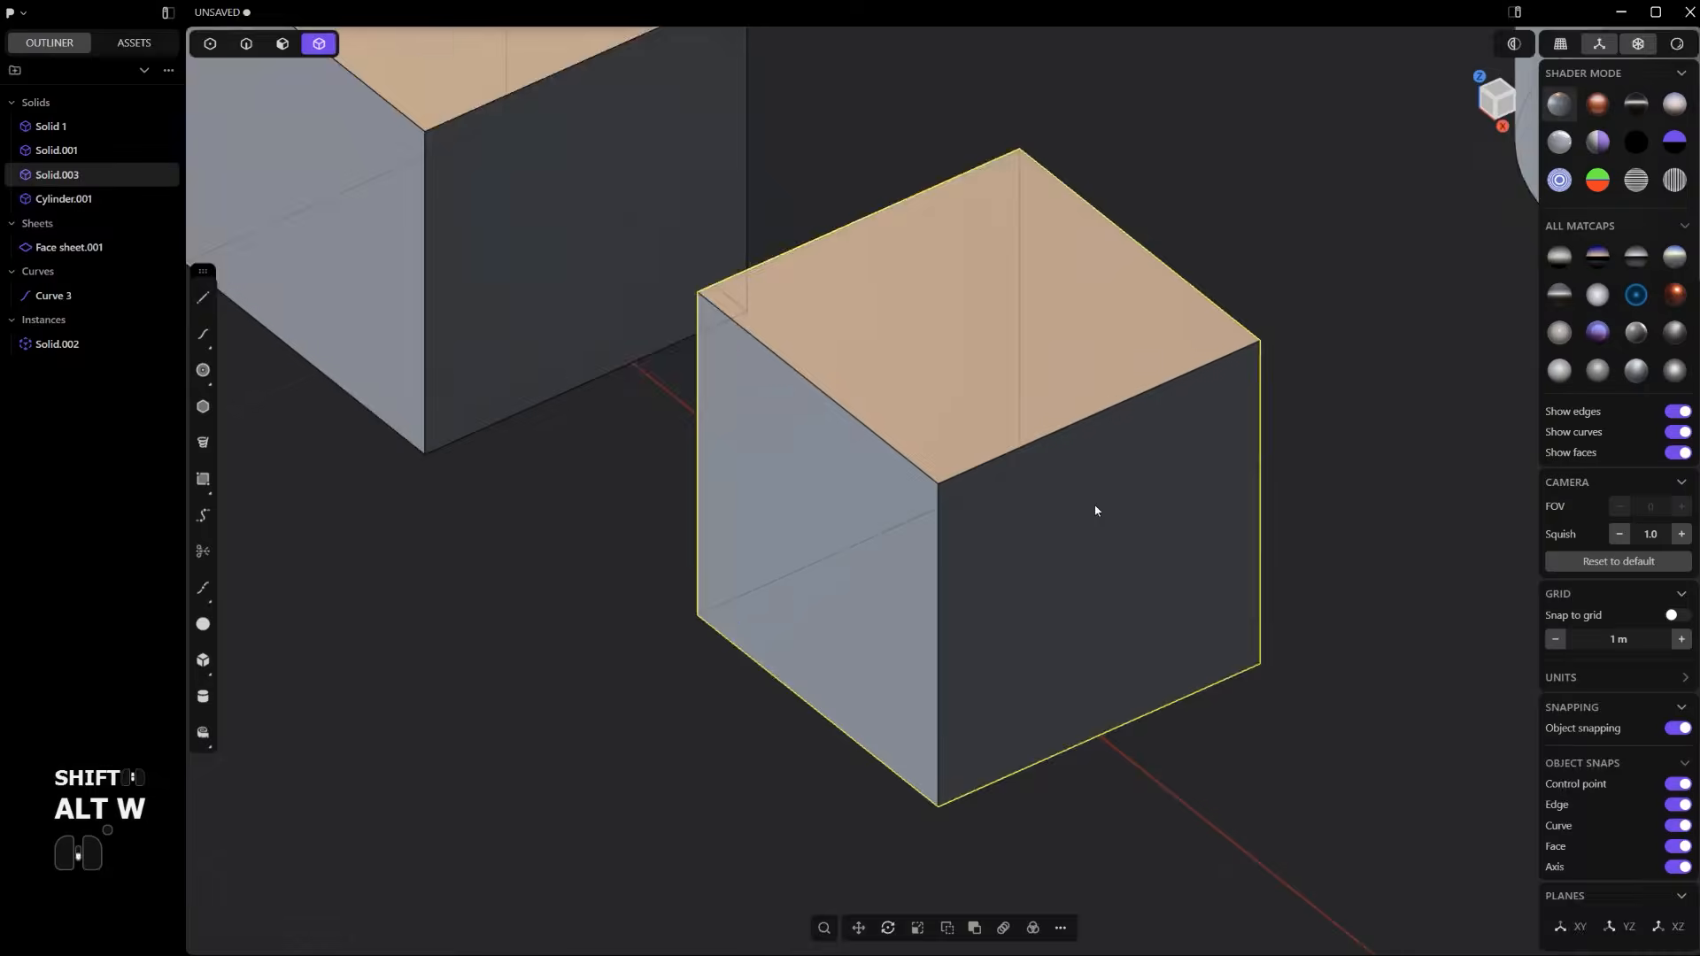
key(x)
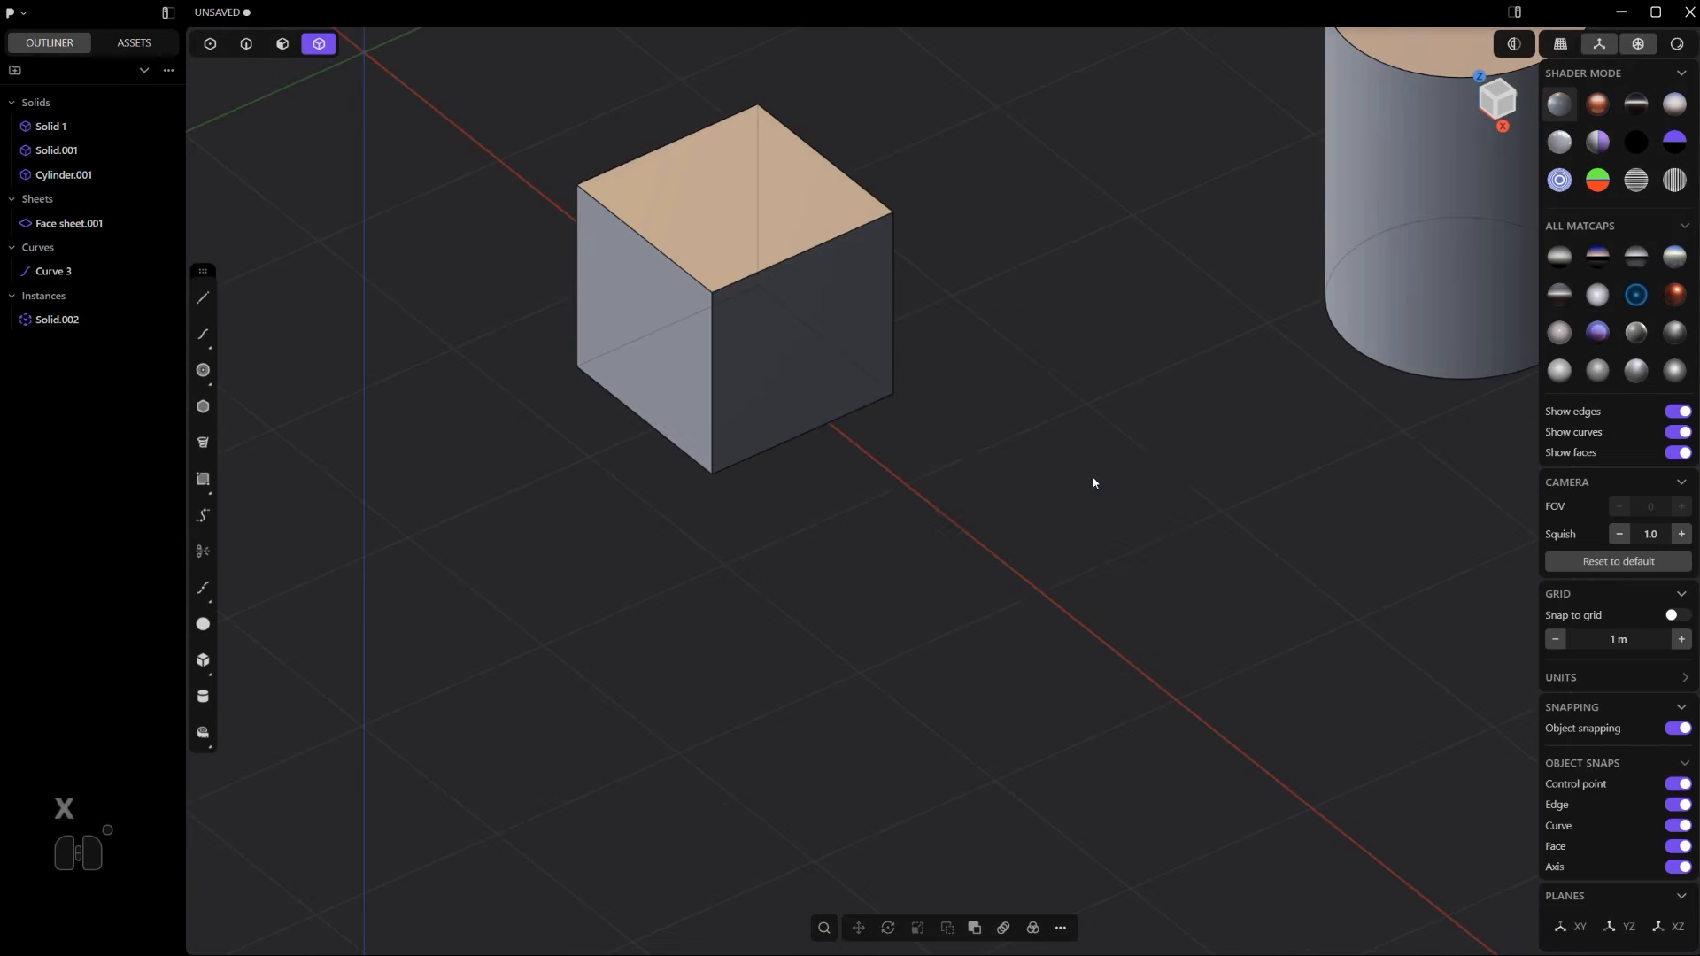
- Select the flat single-face sheet and examine it up close as an open object
scroll(926, 466, down, 5)
shift+middle_drag(926, 466, 1006, 539)
scroll(1027, 263, up, 4)
shift+middle_drag(1026, 264, 1045, 554)
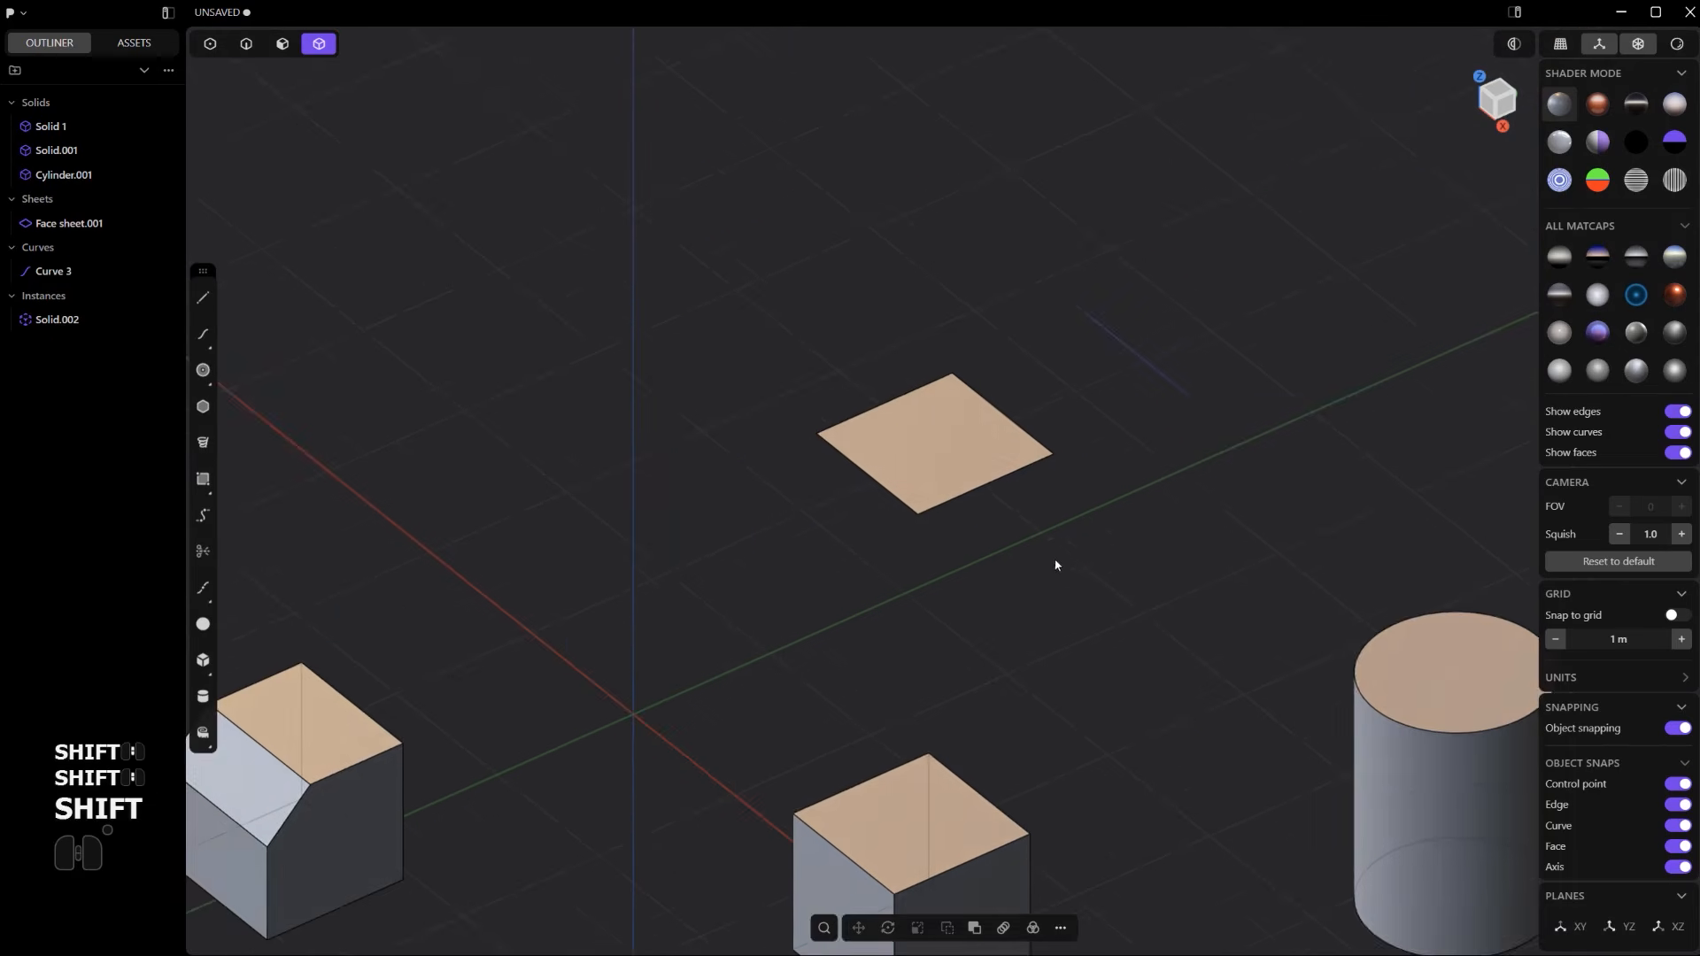
scroll(1006, 525, up, 5)
shift+middle_drag(831, 272, 1047, 576)
click(1027, 529)
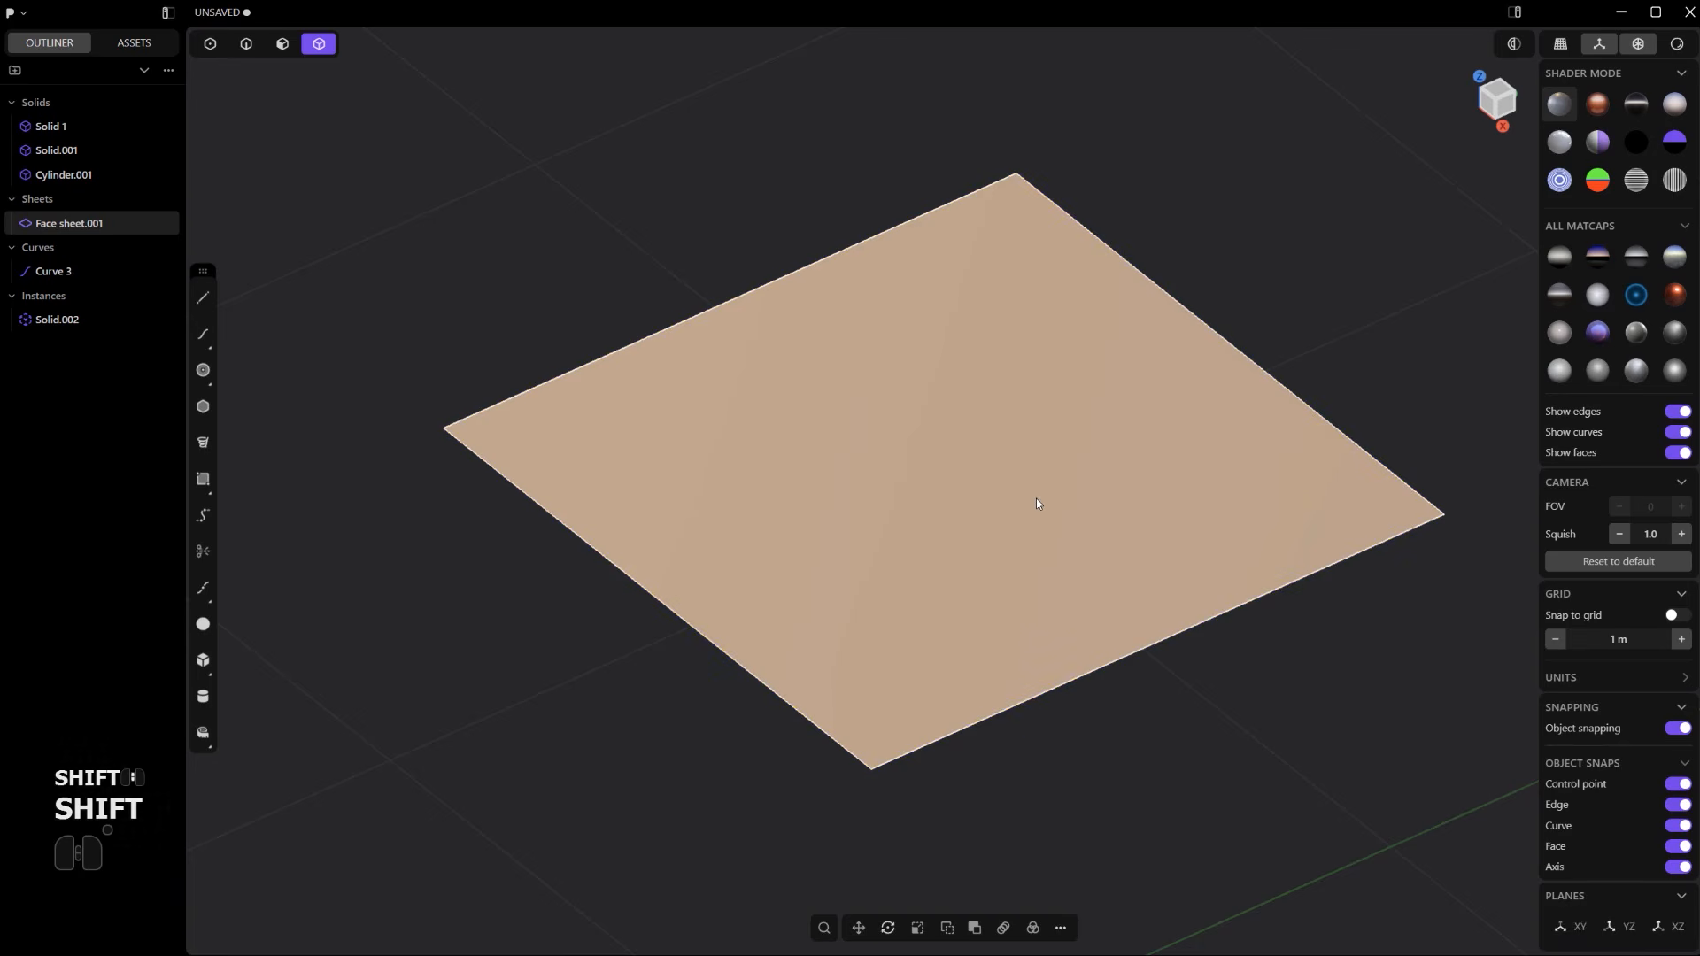
scroll(1035, 498, down, 6)
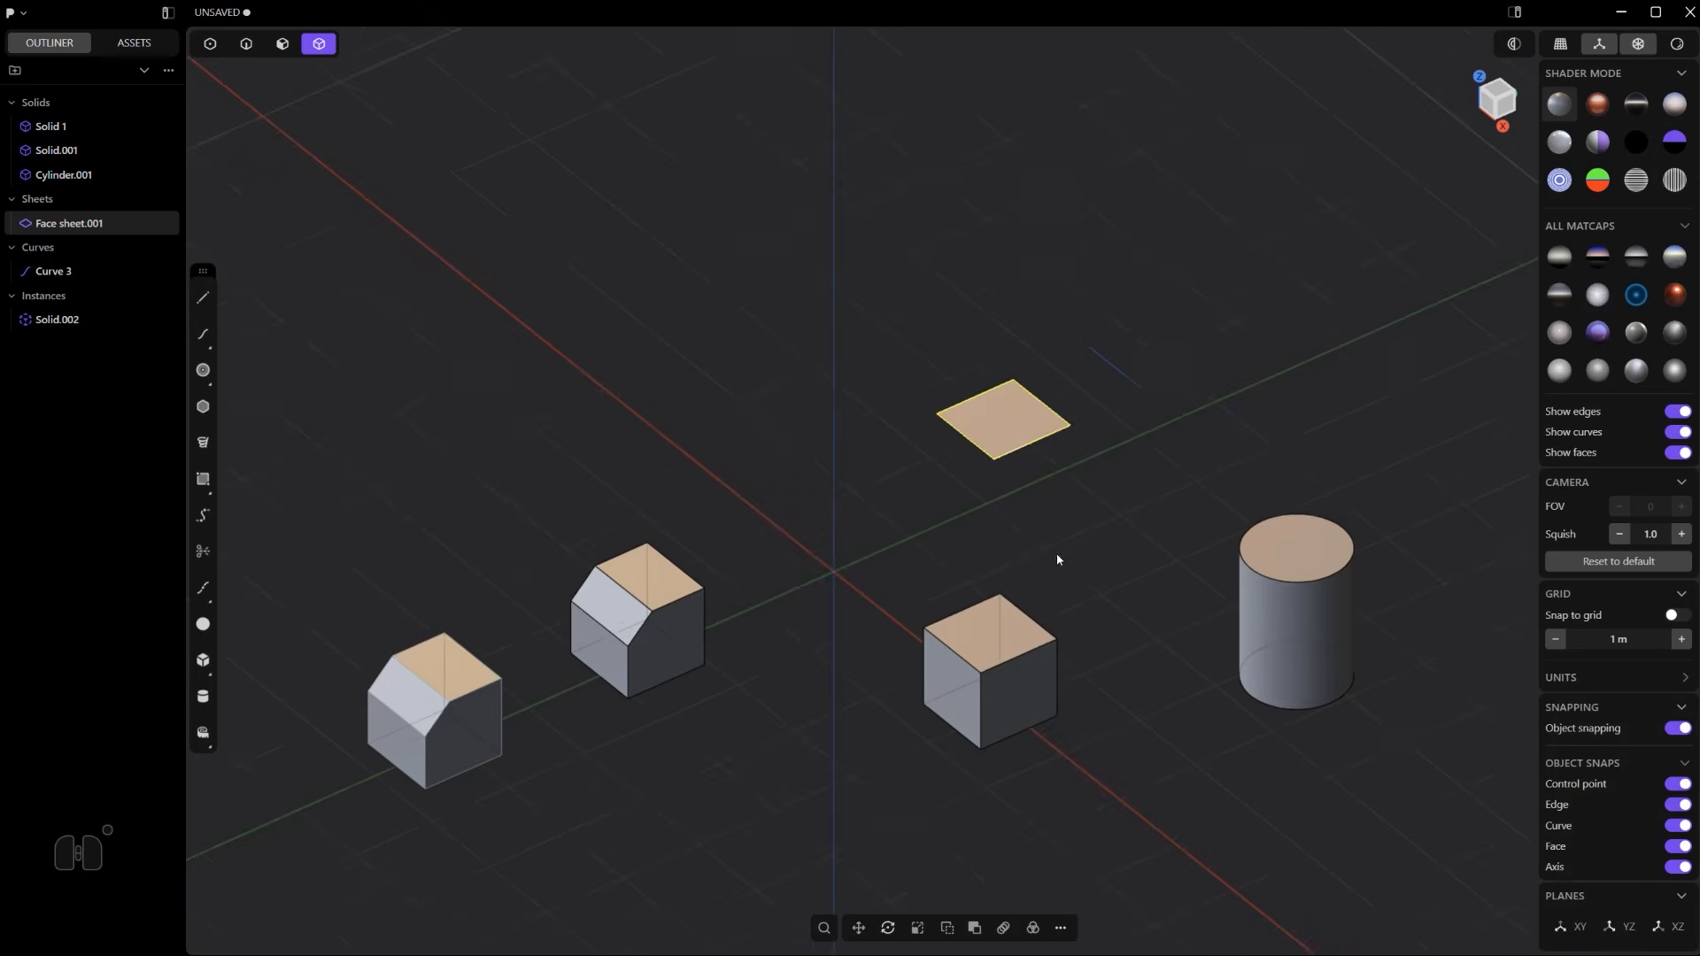
- Draw a wavy curve with five control points on the XZ plane above the objects, working from the back view
shift+middle_drag(1166, 475, 1070, 424)
scroll(908, 407, down, 4)
shift+middle_drag(960, 363, 815, 348)
scroll(815, 348, up, 3)
shift+middle_drag(676, 353, 470, 316)
click(203, 341)
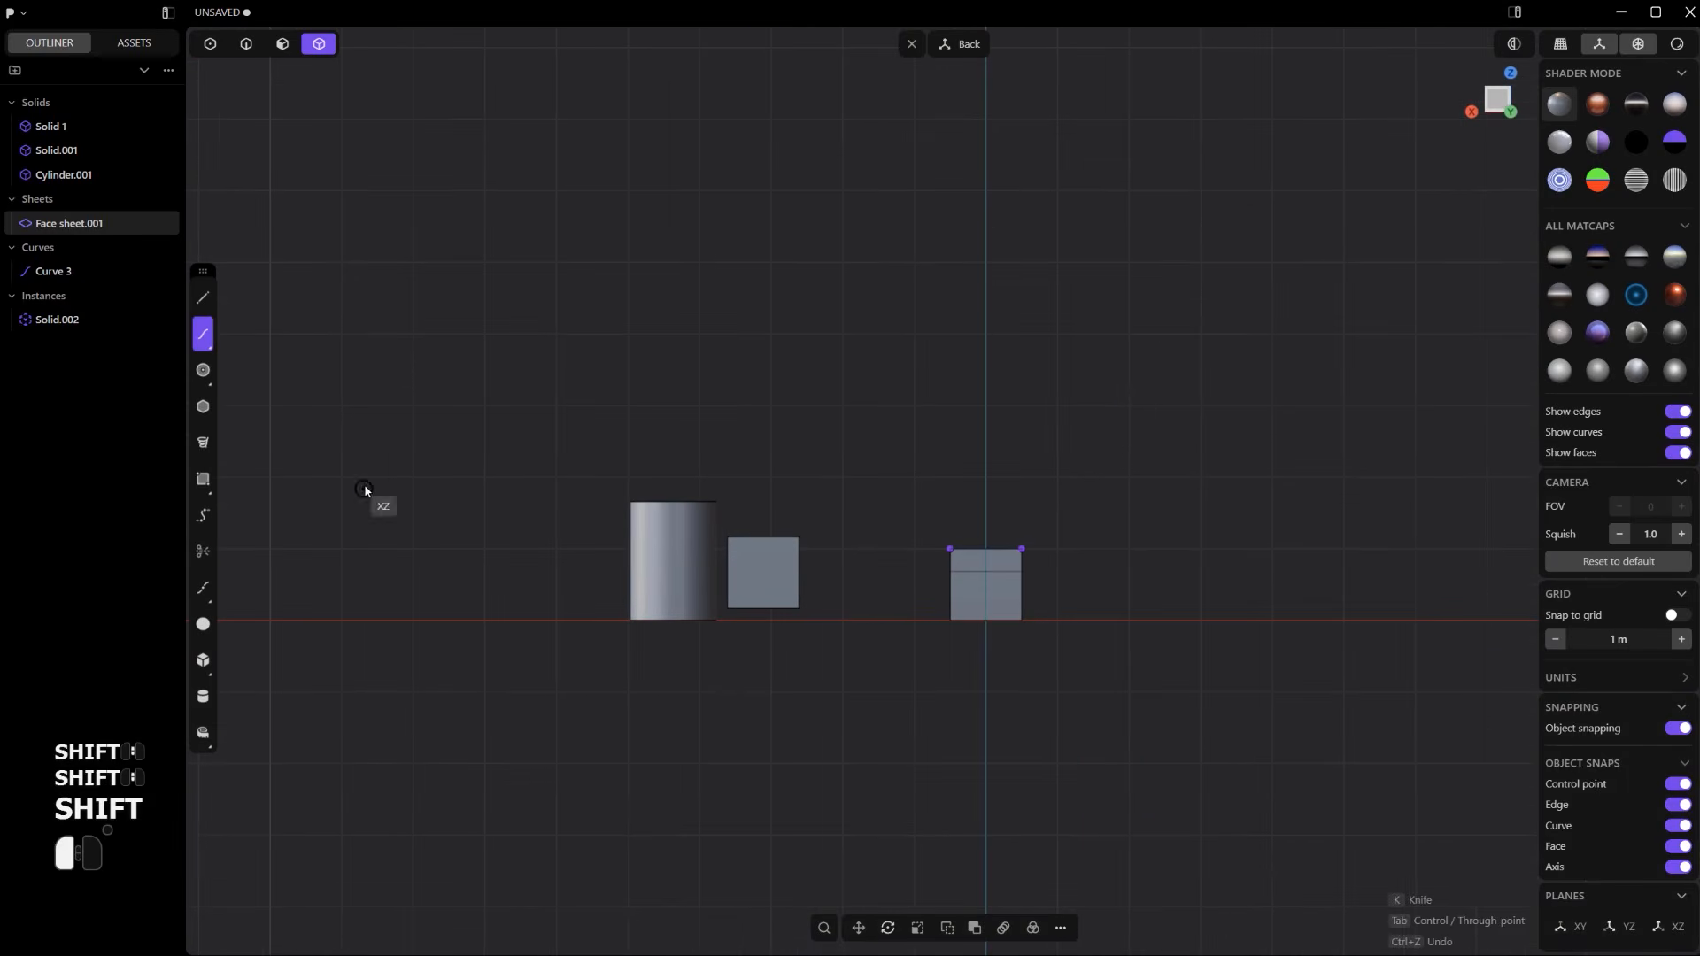
click(364, 487)
click(384, 185)
click(507, 90)
click(737, 202)
click(938, 145)
right_click(922, 160)
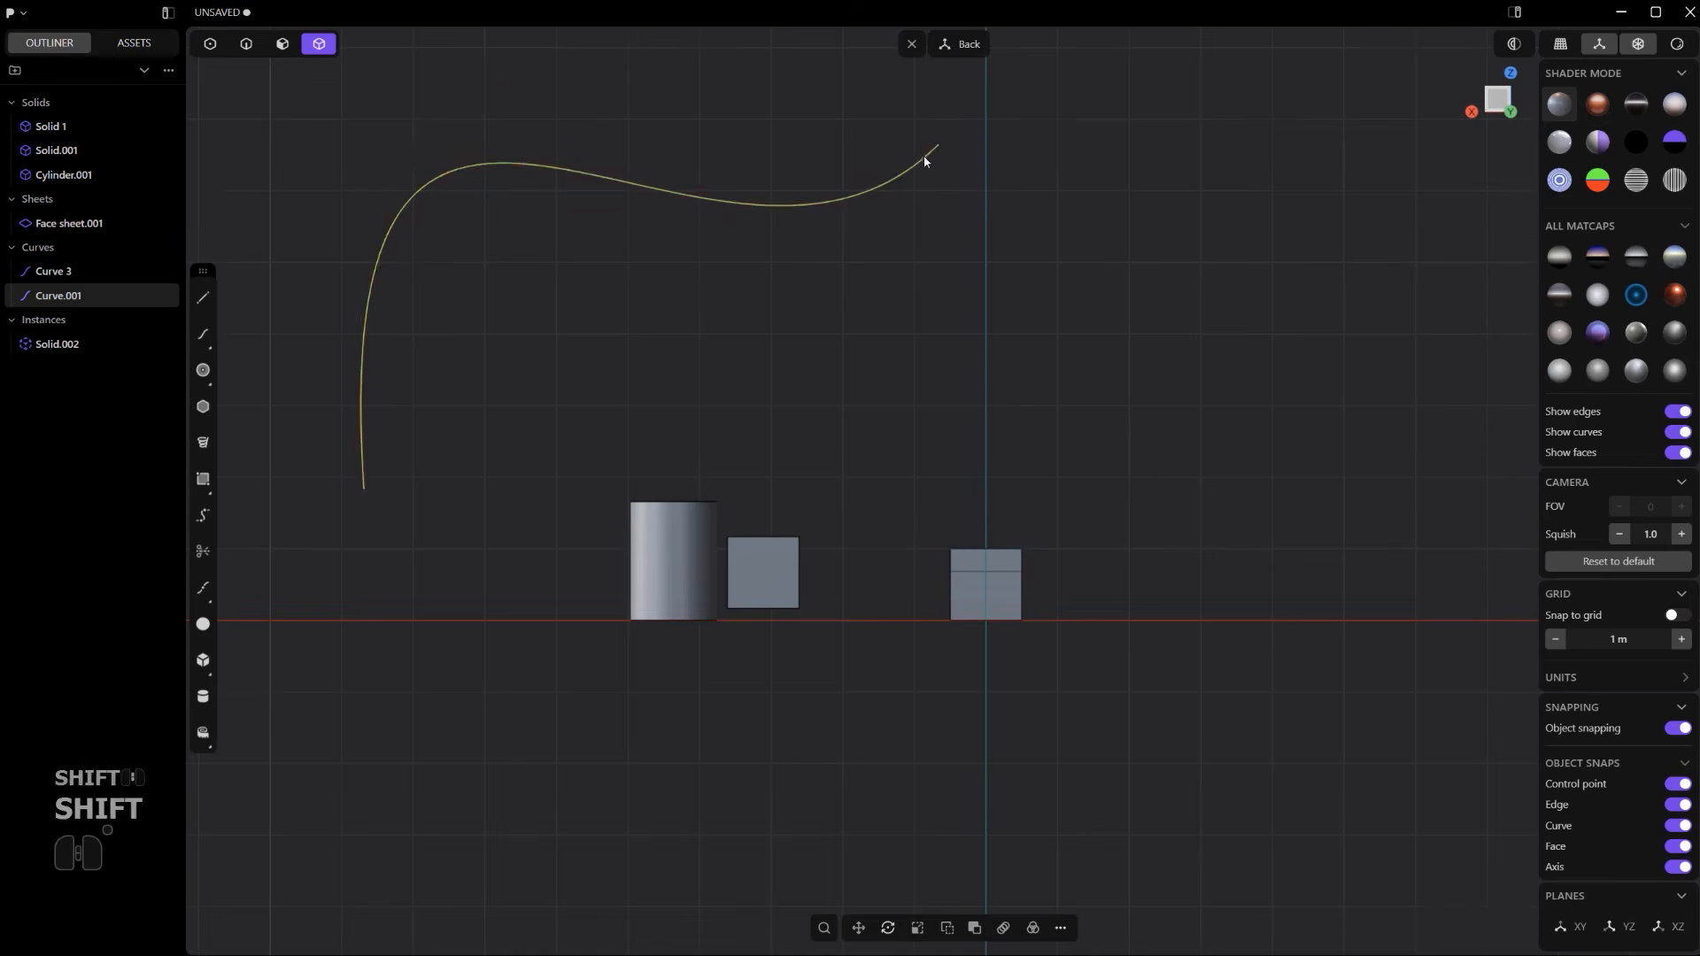
- Duplicate the wavy curve, offset the copy along the Y axis toward the flat sheet, and scale it down
scroll(922, 161, down, 3)
middle_drag(923, 161, 1018, 418)
shift+middle_drag(930, 419, 887, 529)
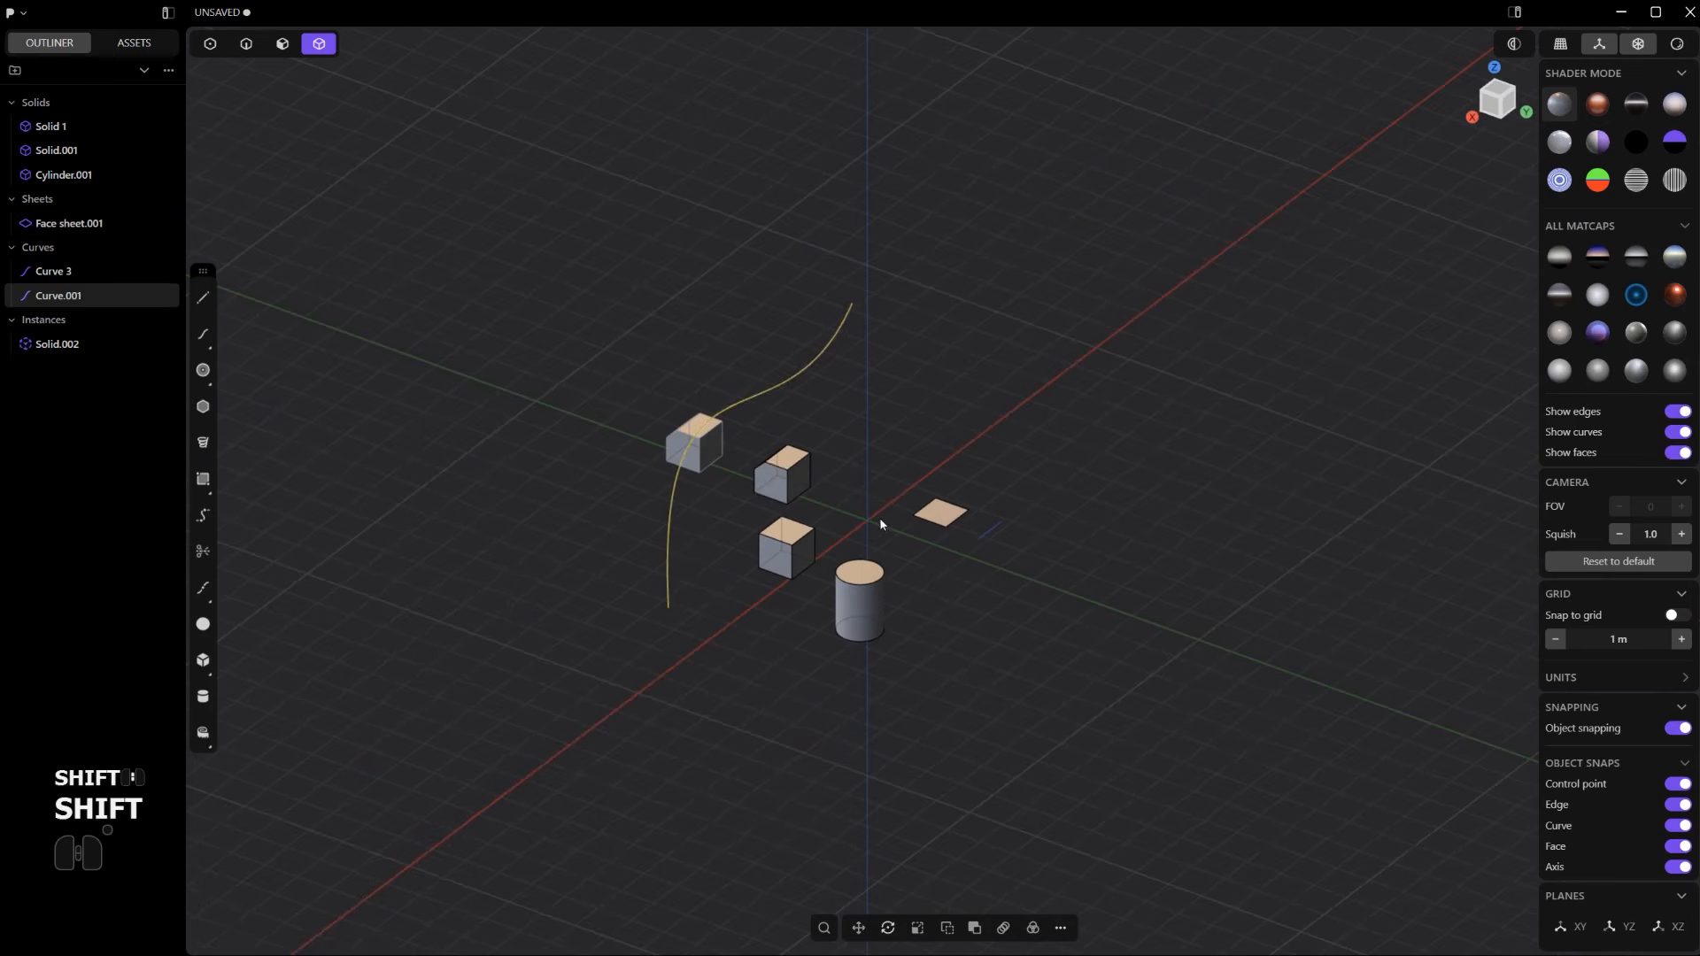
key(shift+d)
key(x)
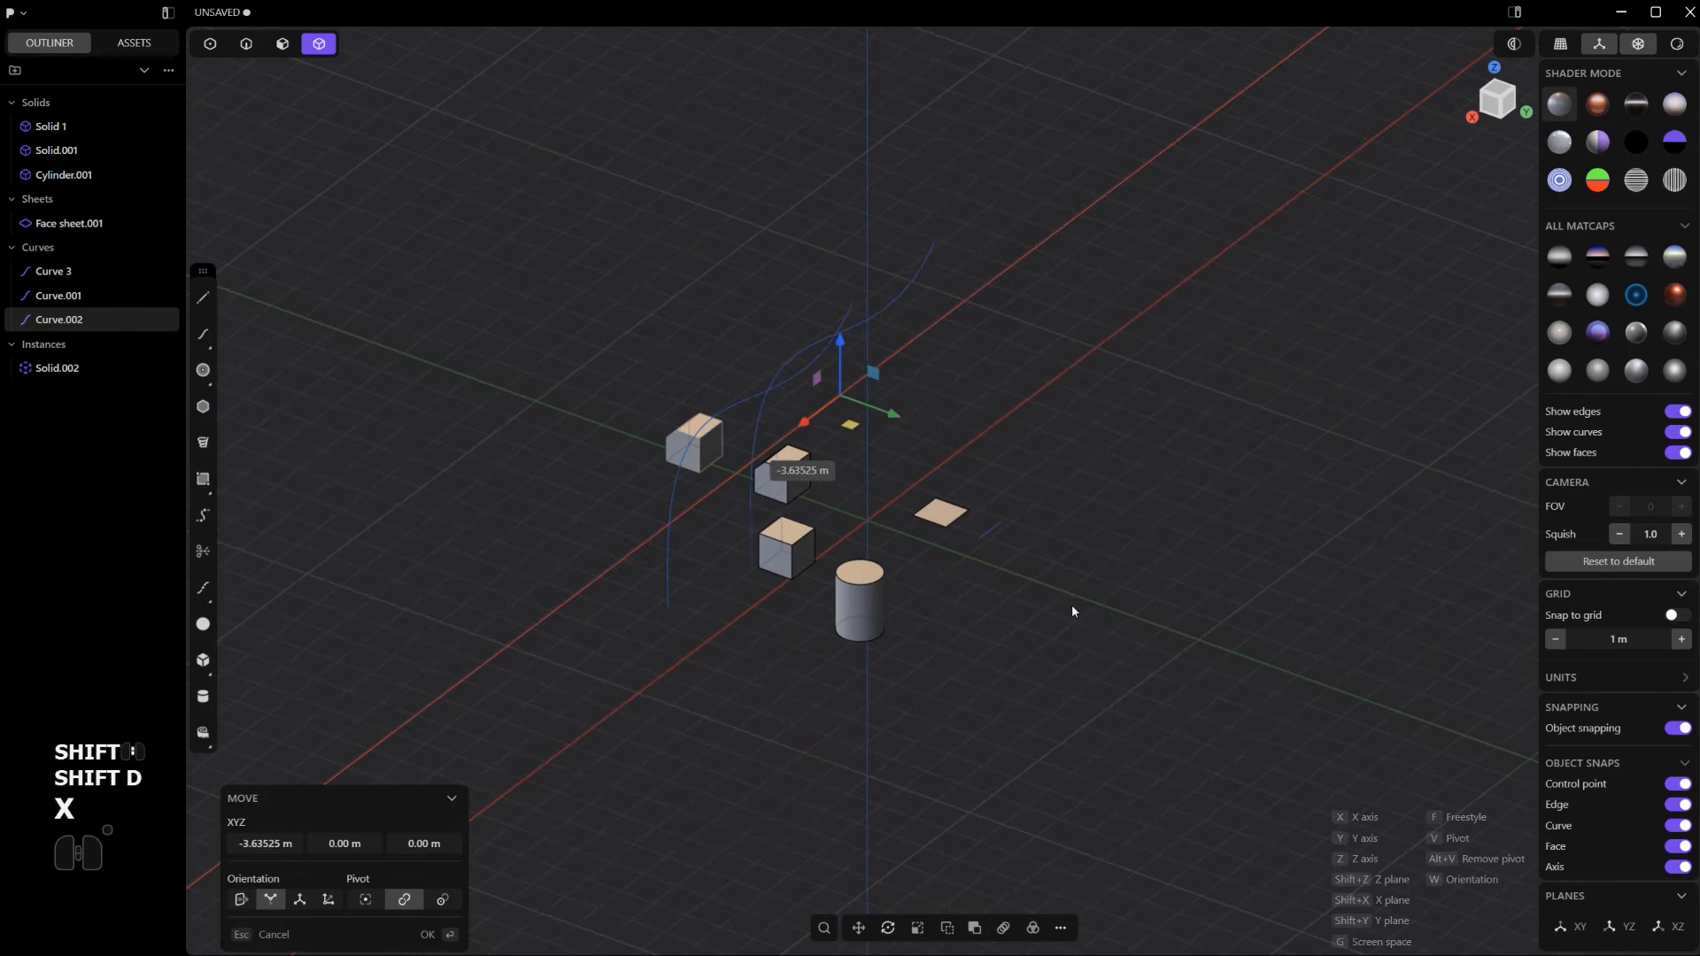
key(t)
key(y)
key(s)
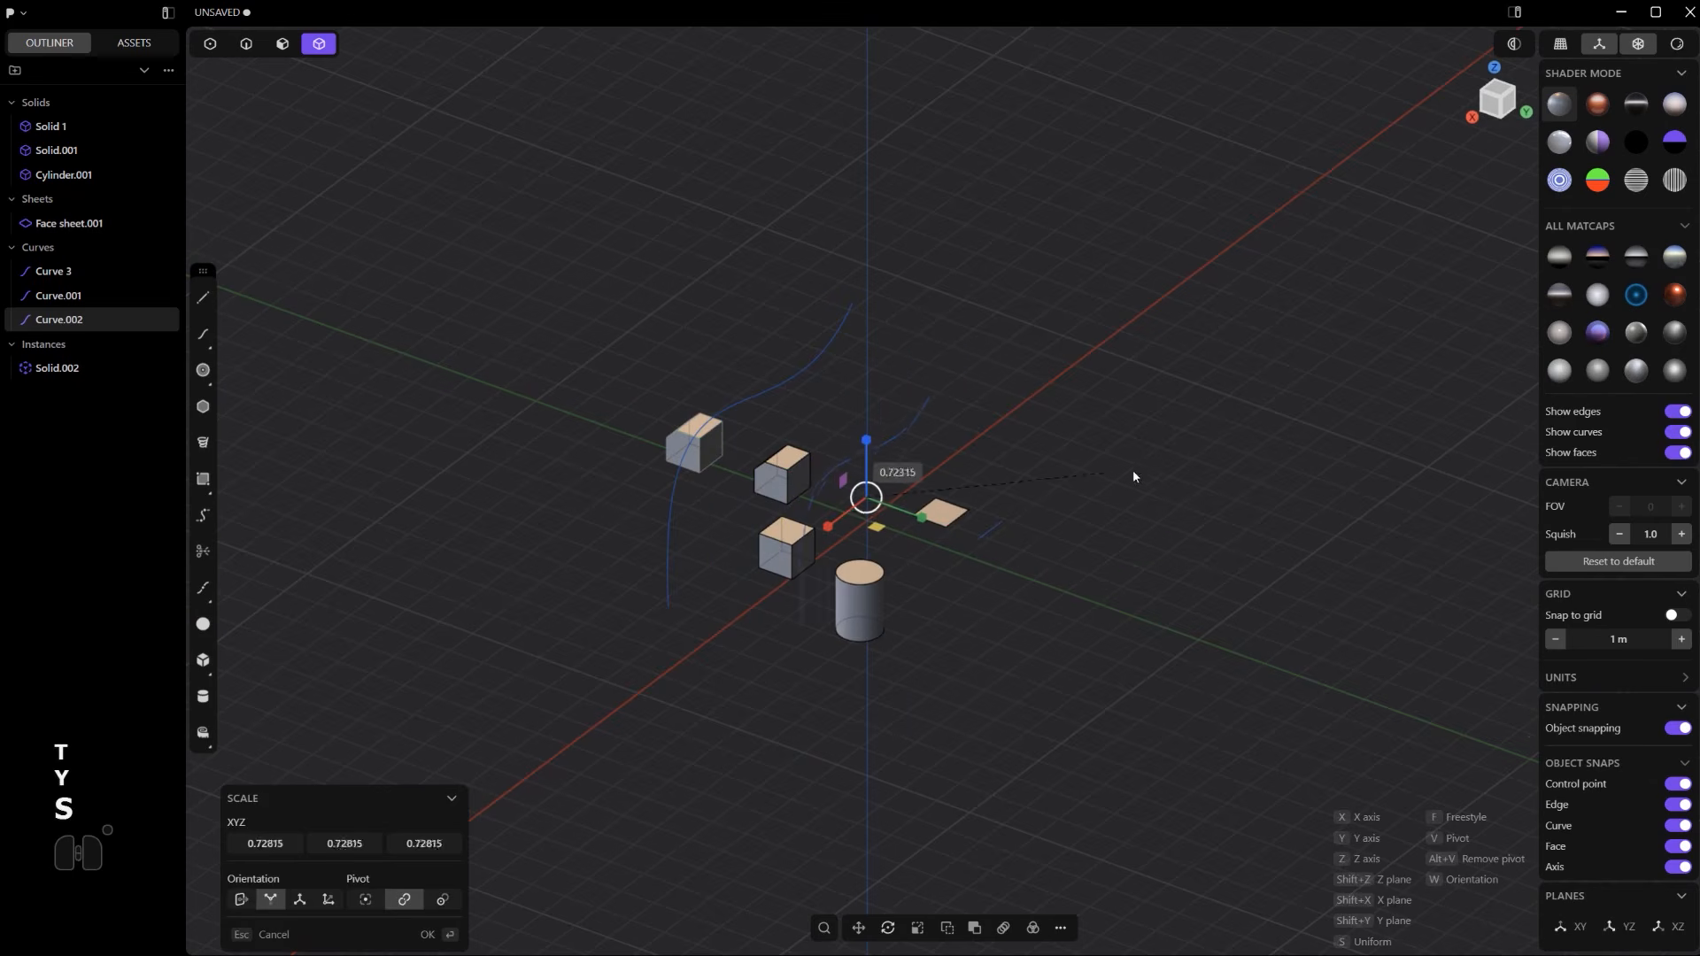
middle_drag(800, 450, 910, 464)
click(1018, 485)
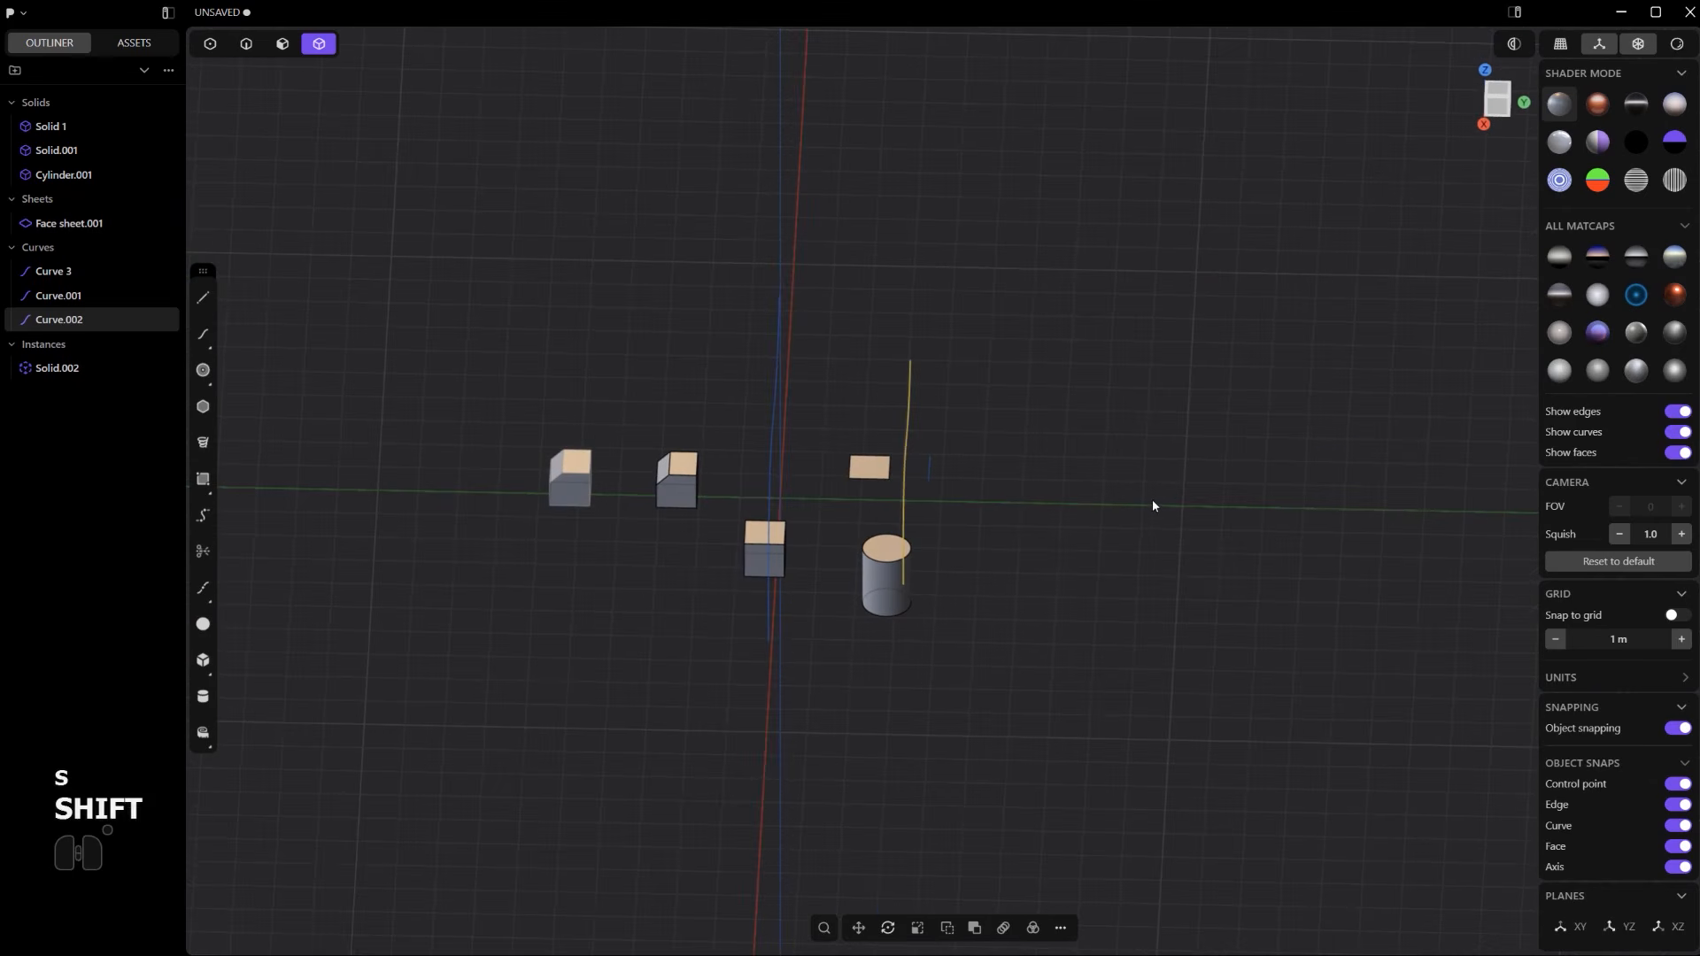
- Duplicate the smaller curve and move the copy along the Y axis to the opposite side of the original wavy curve
key(shift+d)
key(x)
key(y)
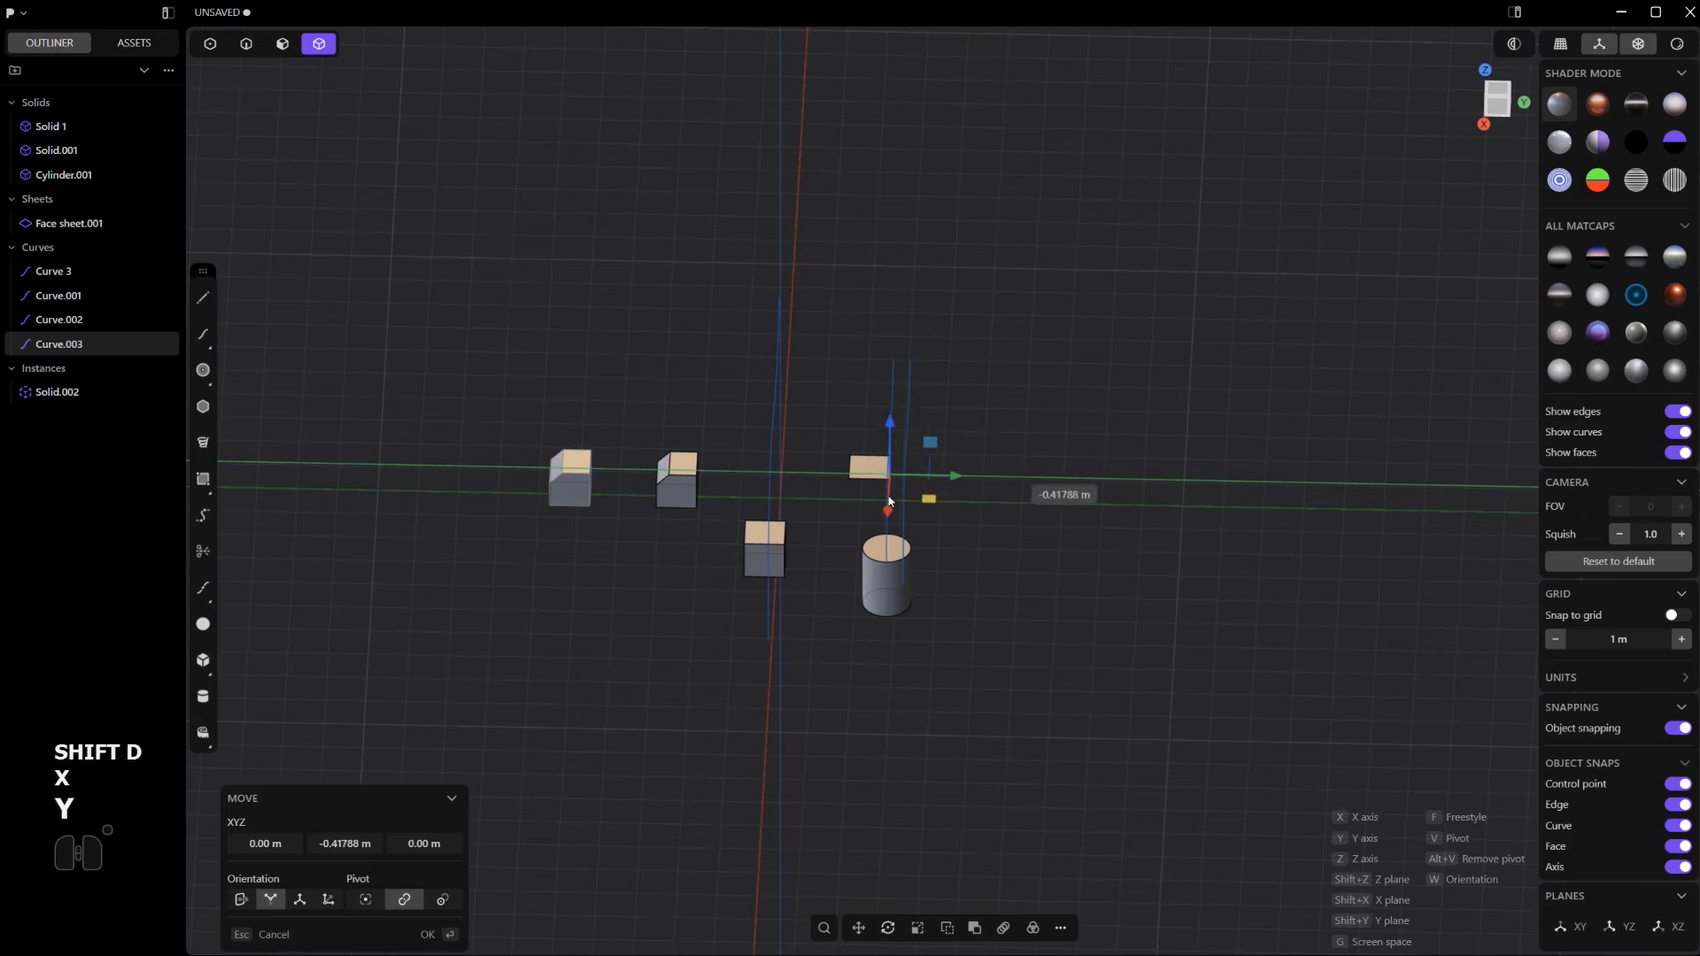
click(737, 407)
scroll(733, 408, up, 4)
middle_drag(733, 408, 855, 362)
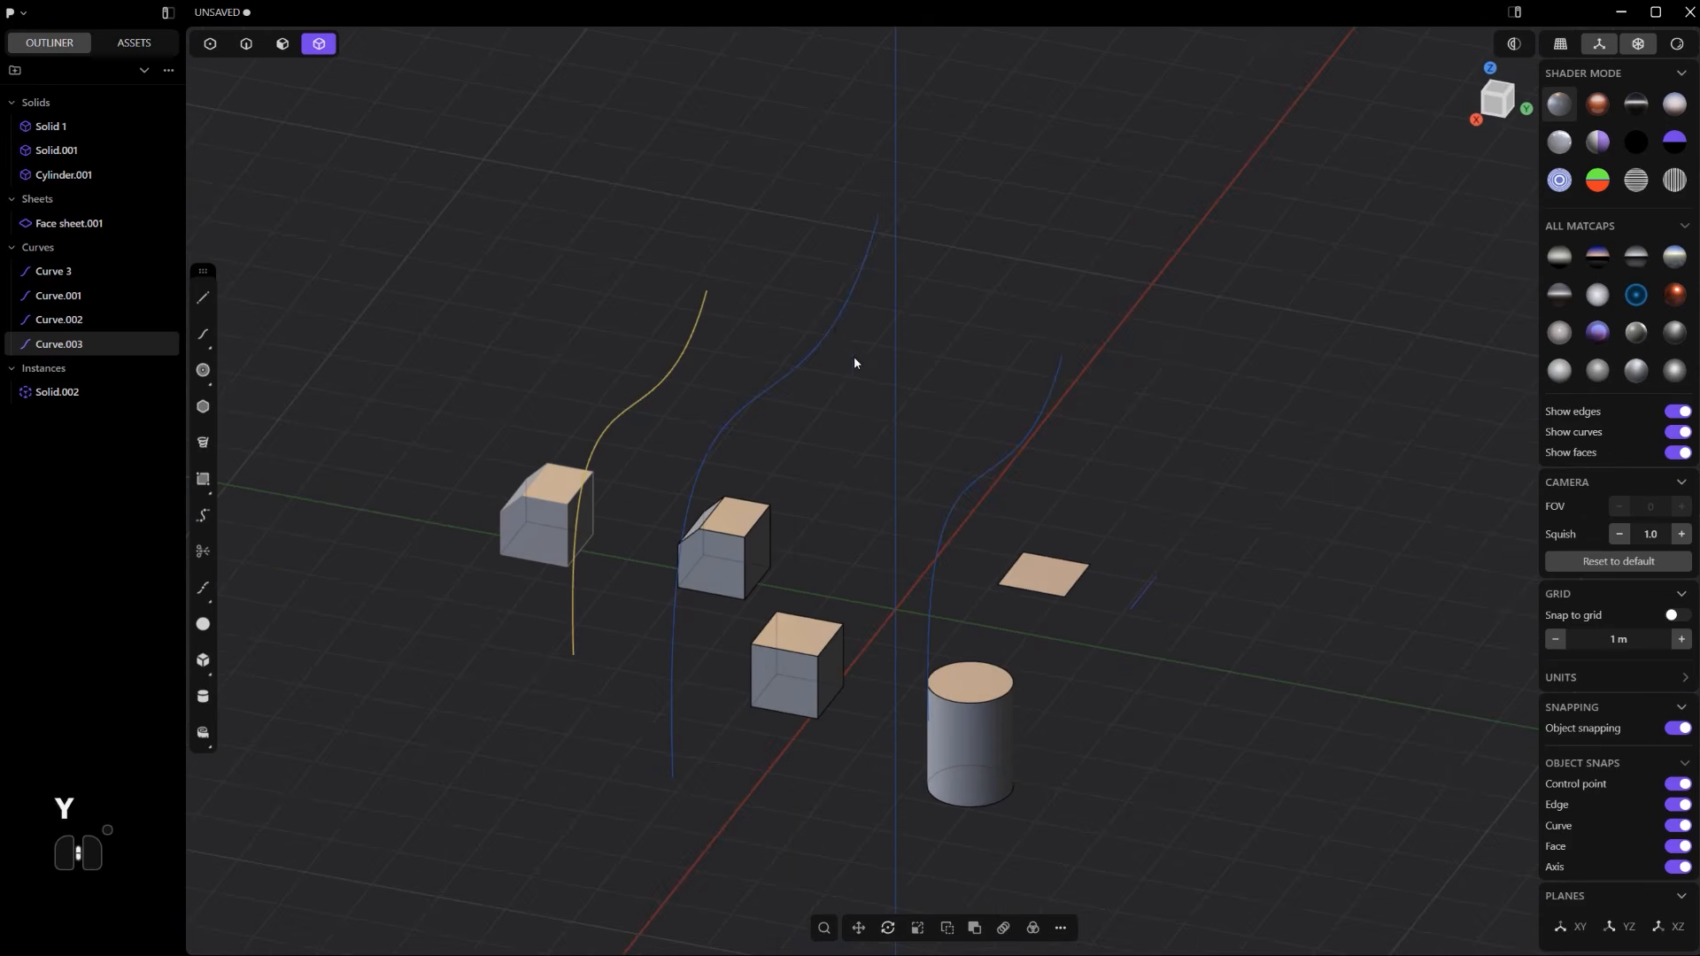
- Loft a surface through the three wavy curves in order, with the large curve in the middle
key(2)
shift+click(837, 324)
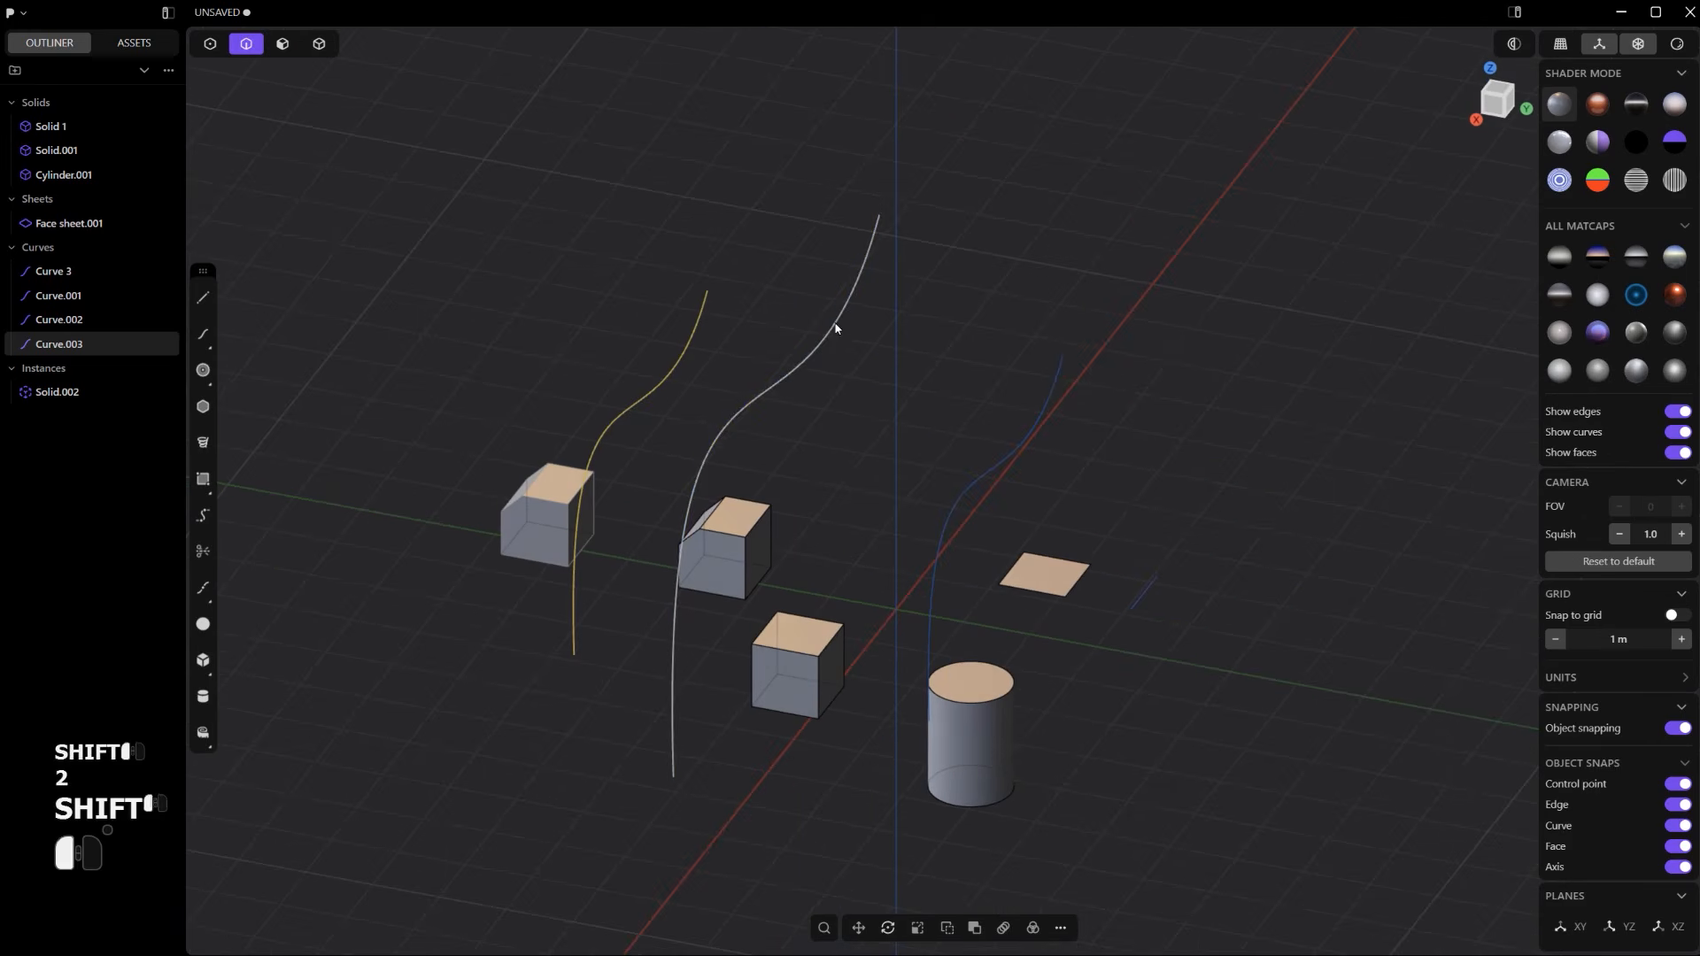
shift+click(1022, 440)
key(l)
key(ctrl+z)
key(l)
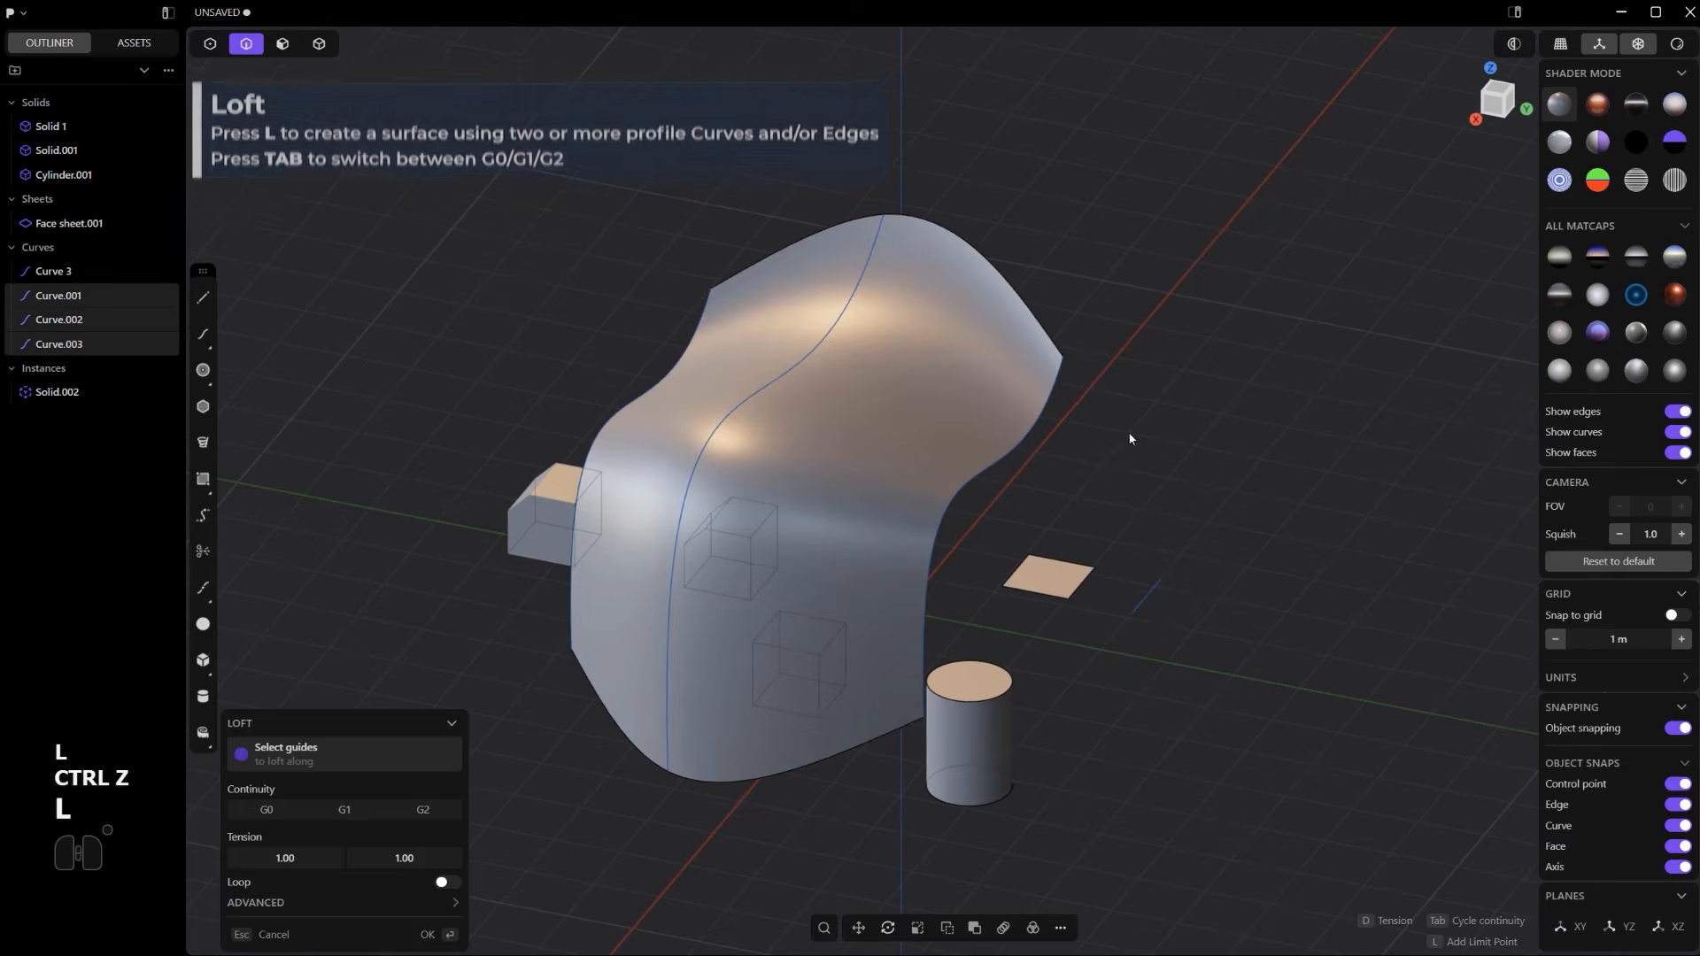
middle_drag(1131, 437, 1040, 390)
right_click(1041, 390)
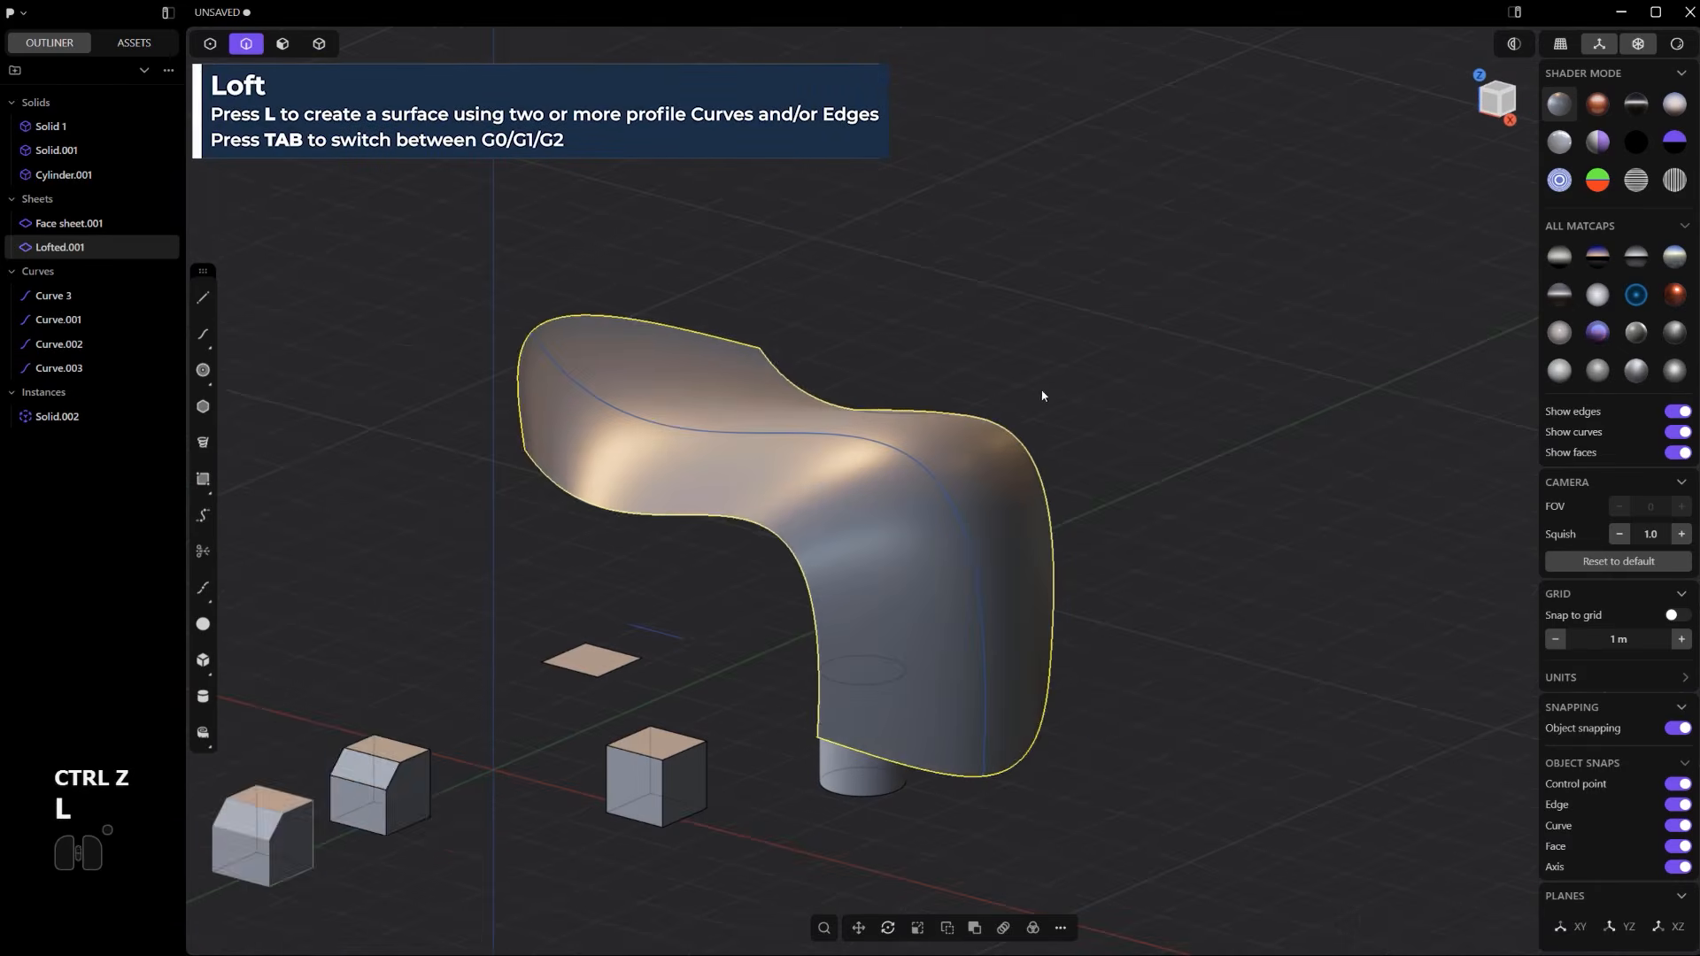
- Thicken the lofted sheet by about -0.14 m to turn it into a solid
scroll(986, 434, up, 3)
middle_drag(919, 450, 1101, 463)
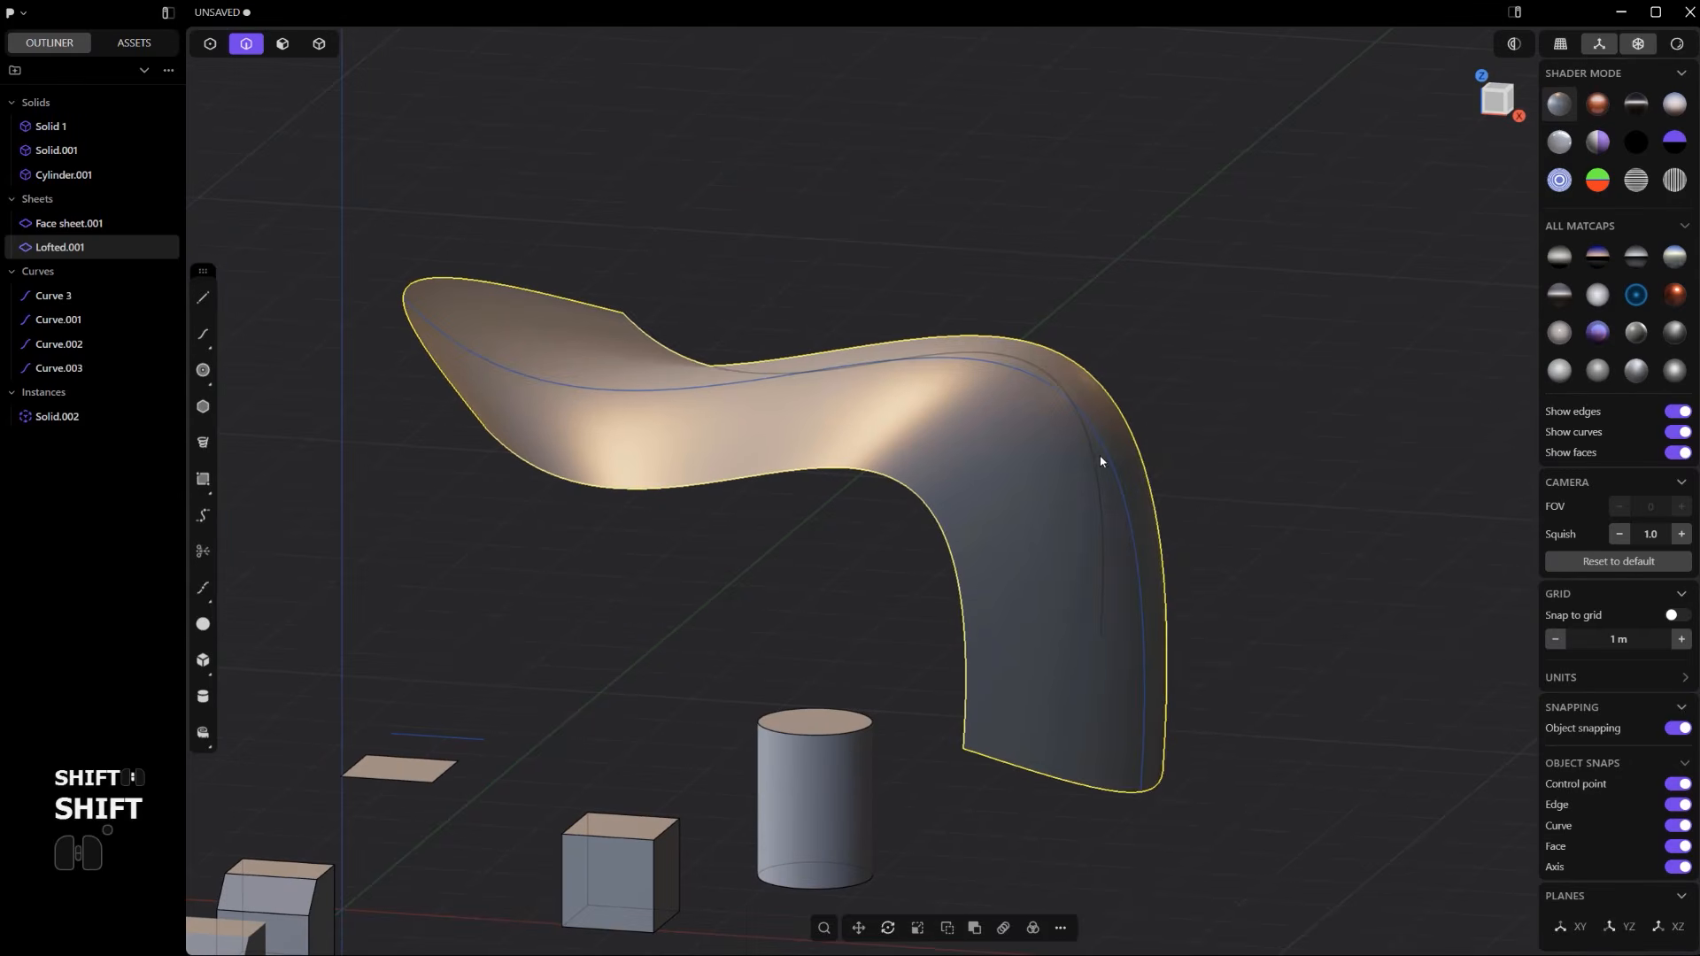
key(shift+f)
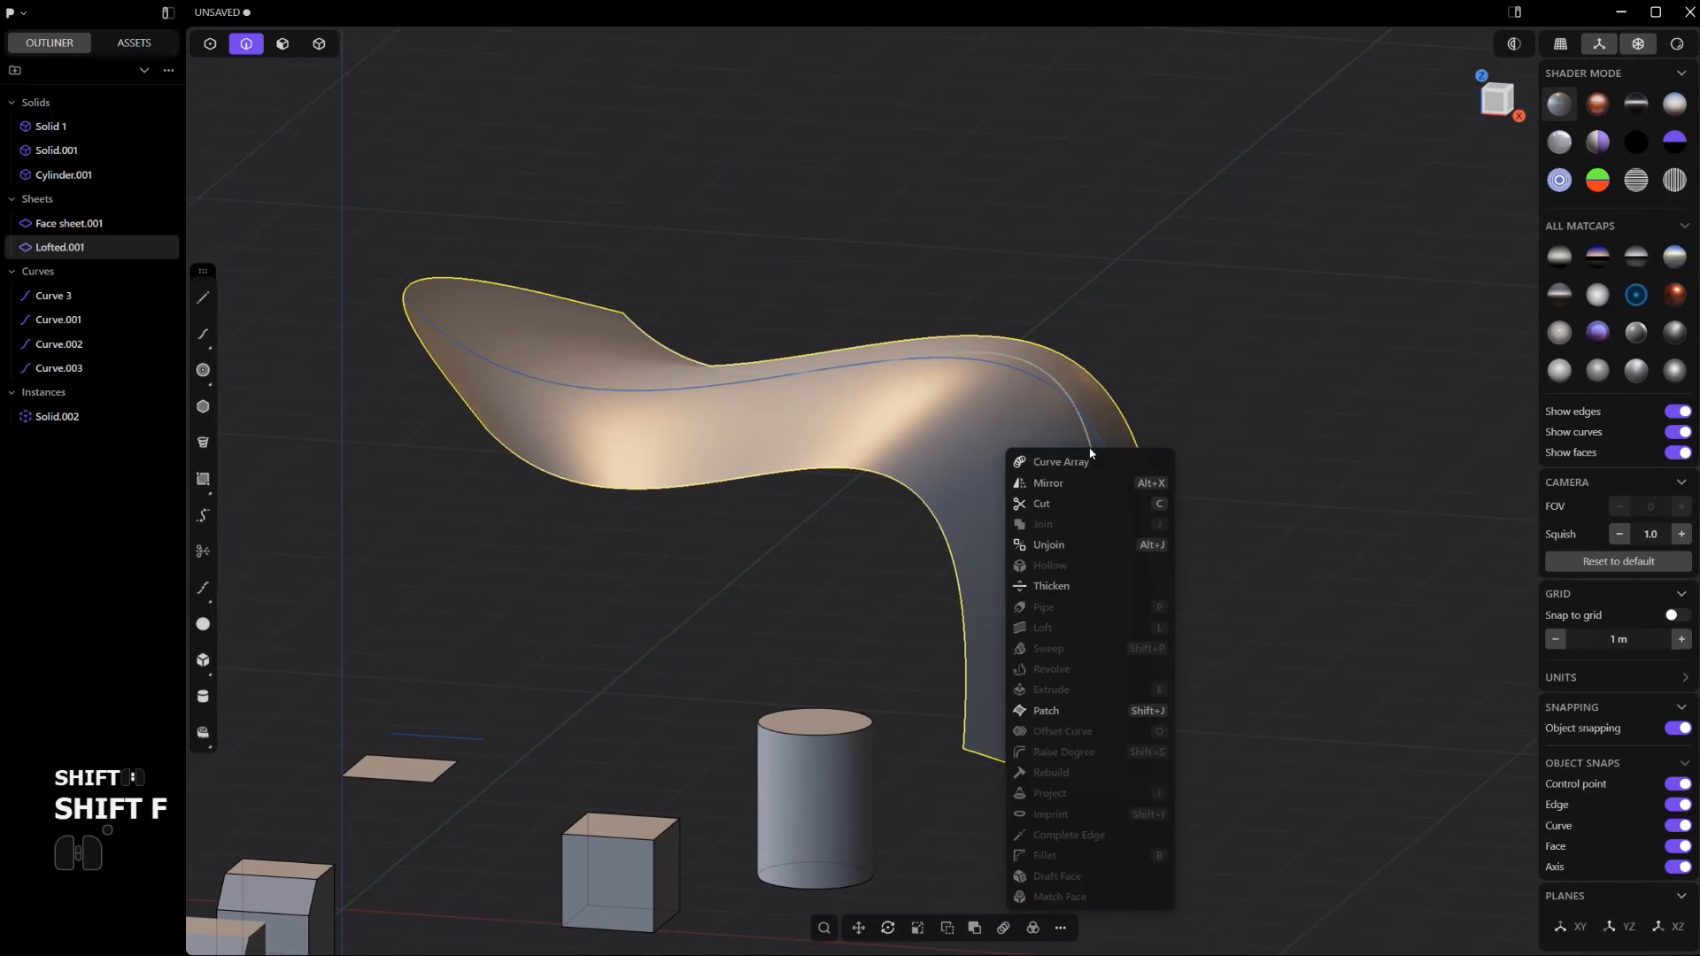
click(1084, 597)
drag(852, 347, 854, 337)
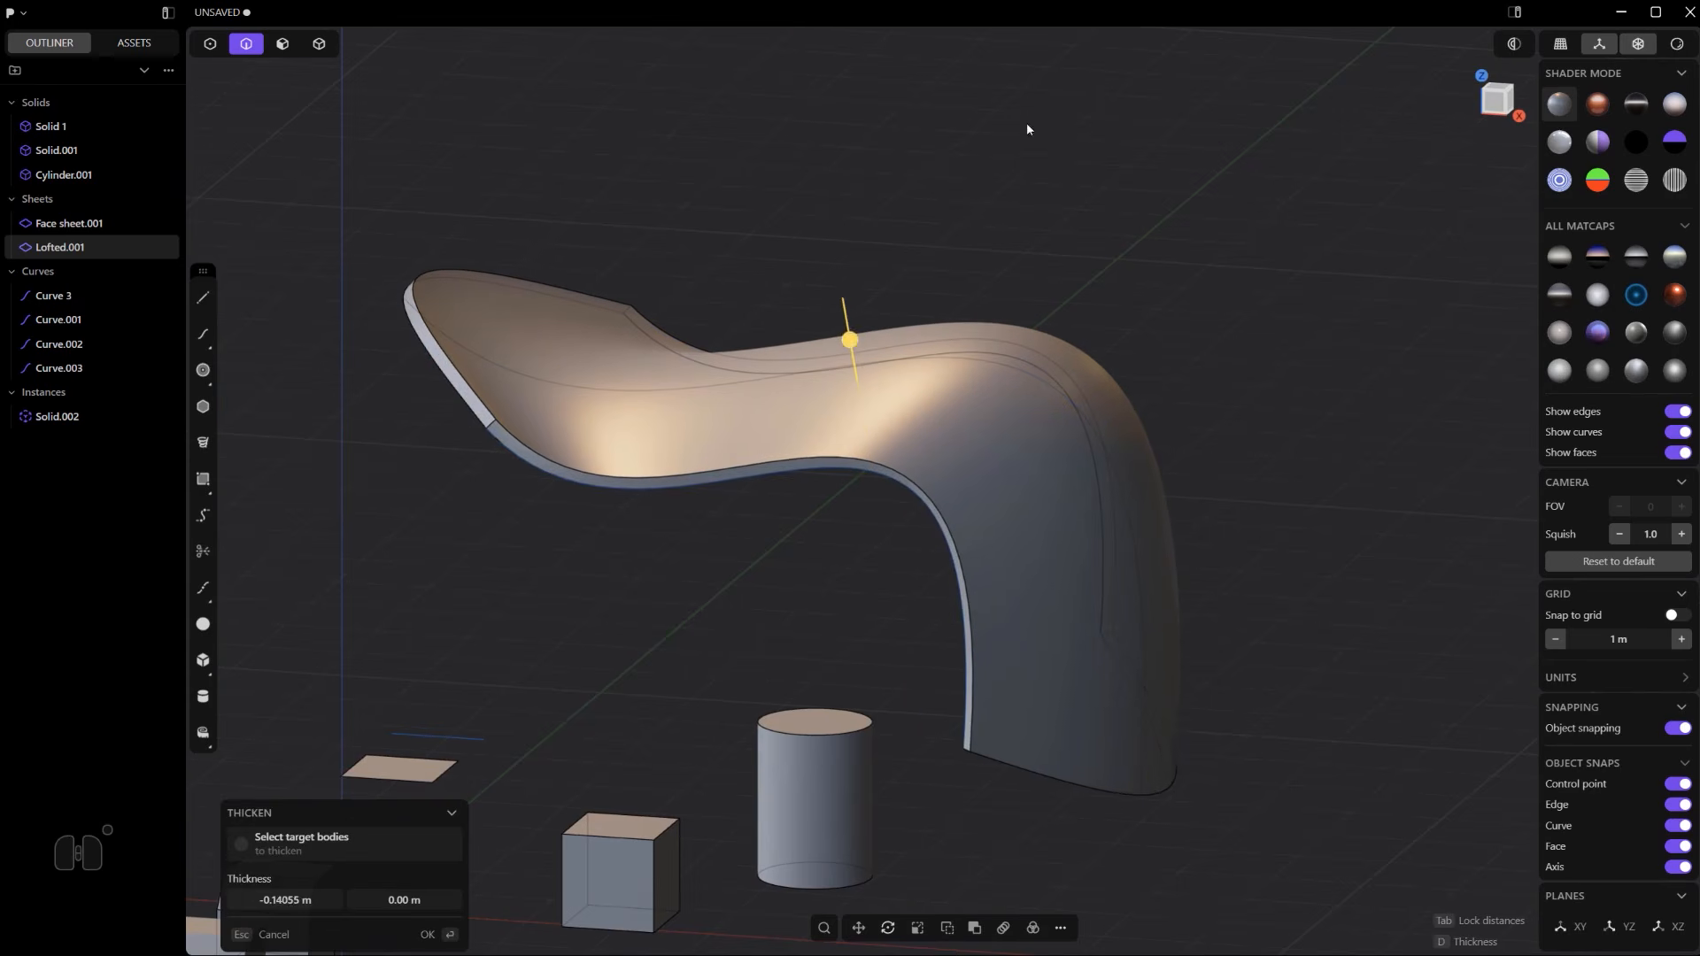
key(Return)
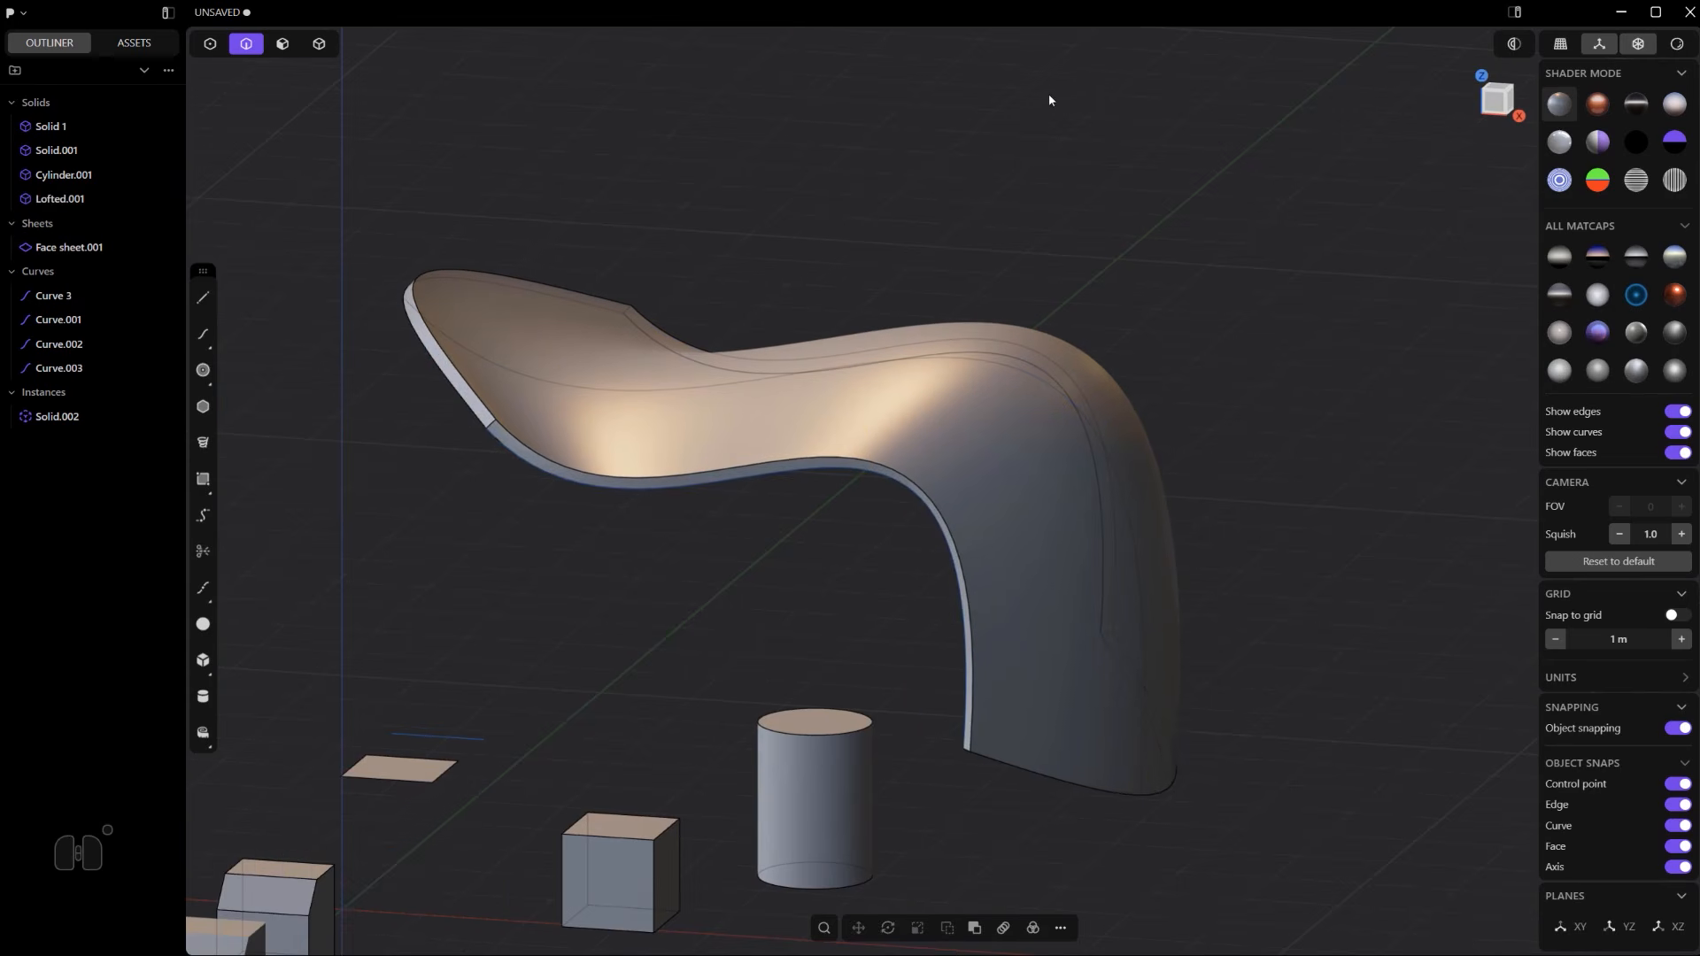
- Select the thickened loft as a whole object and examine its walls and edges up close
key(4)
click(647, 406)
middle_drag(647, 407, 479, 503)
scroll(1112, 438, up, 3)
shift+middle_drag(1114, 437, 1323, 602)
scroll(1080, 471, down, 4)
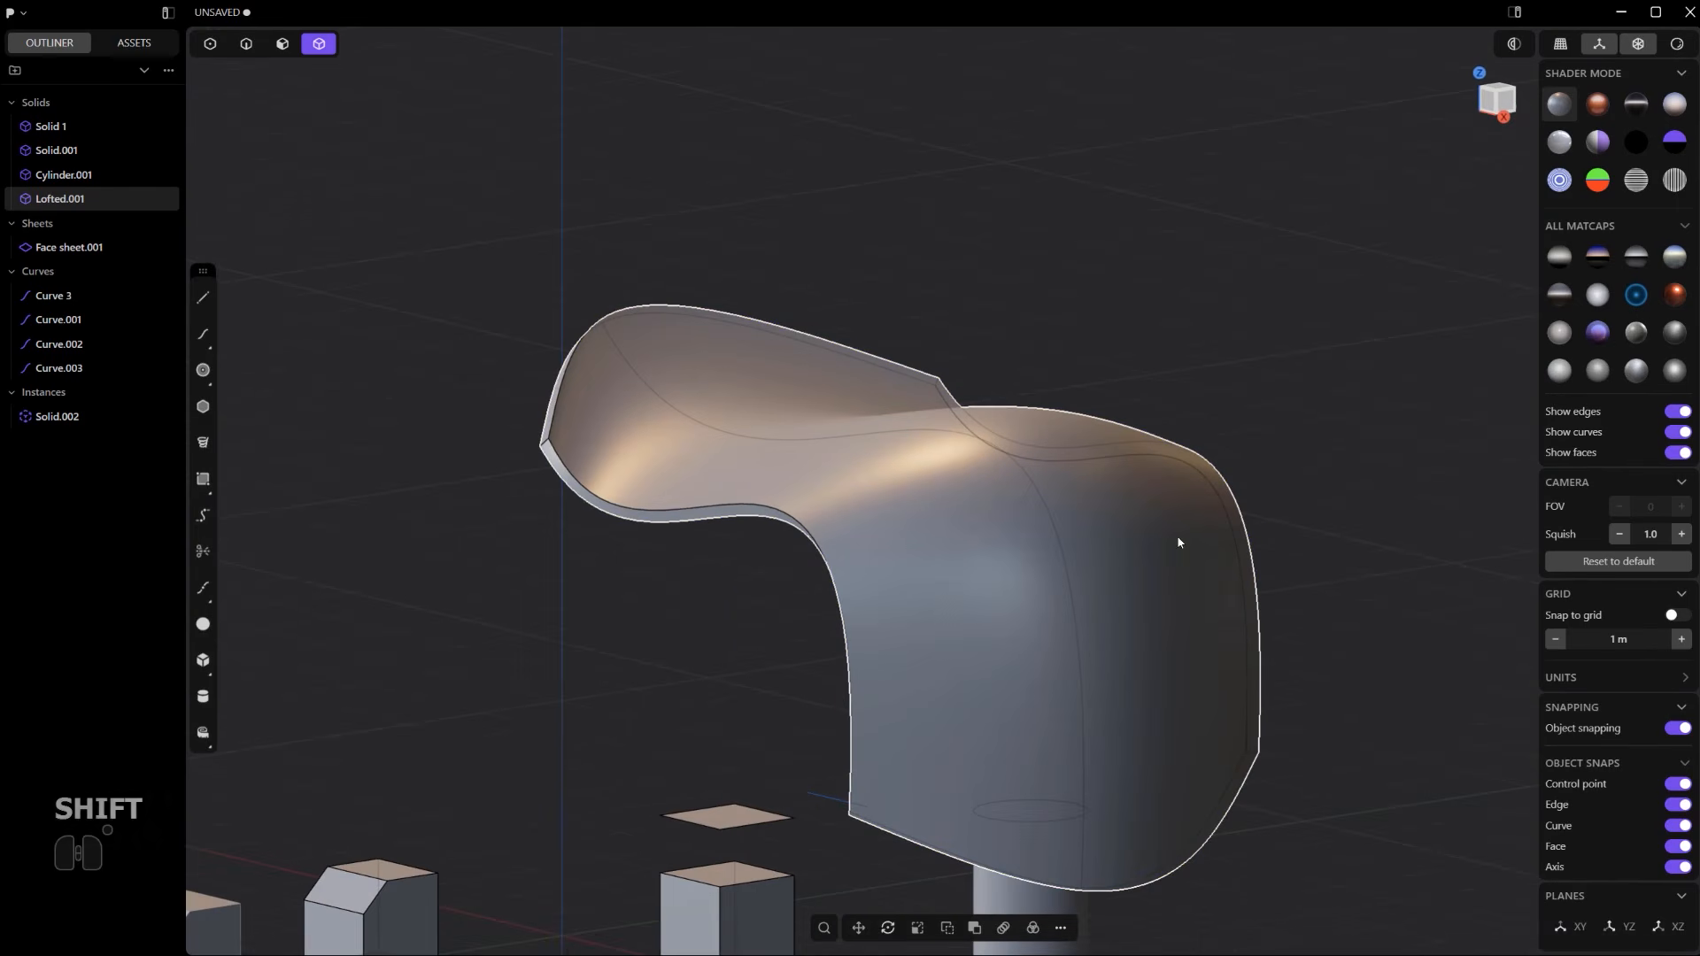
shift+middle_drag(1178, 536, 1002, 567)
- Delete the thickened loft and the three wavy curves it was built from
scroll(1156, 492, down, 4)
key(x)
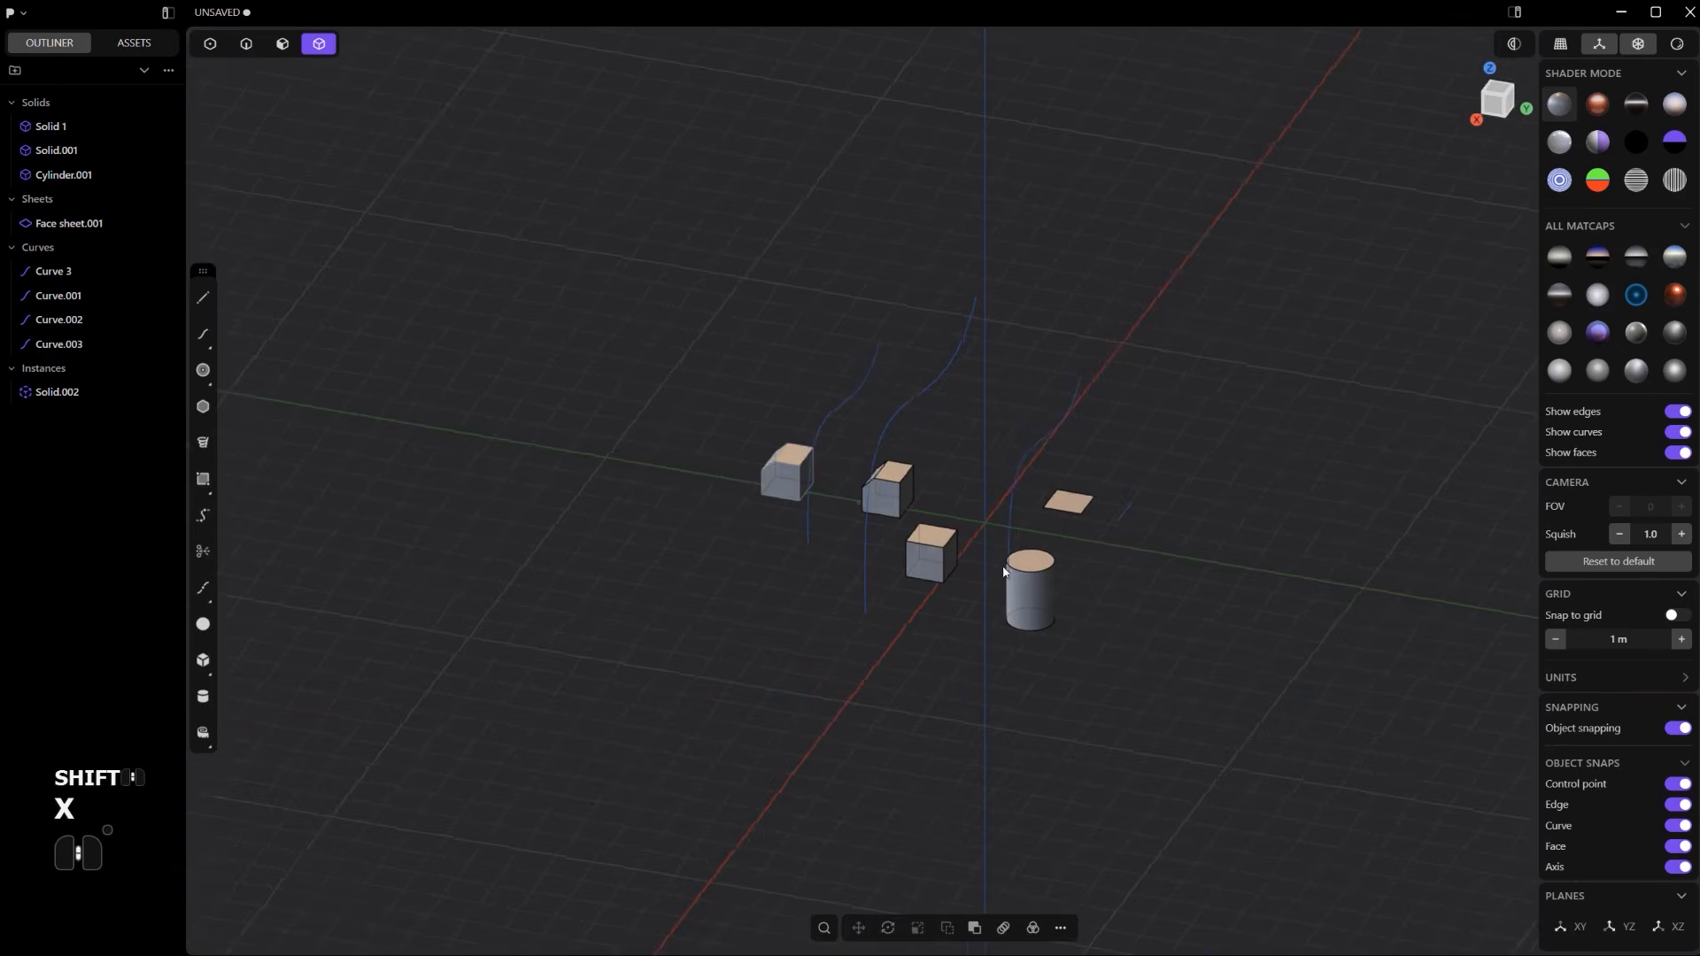
key(2)
click(1076, 392)
key(x)
click(948, 347)
key(x)
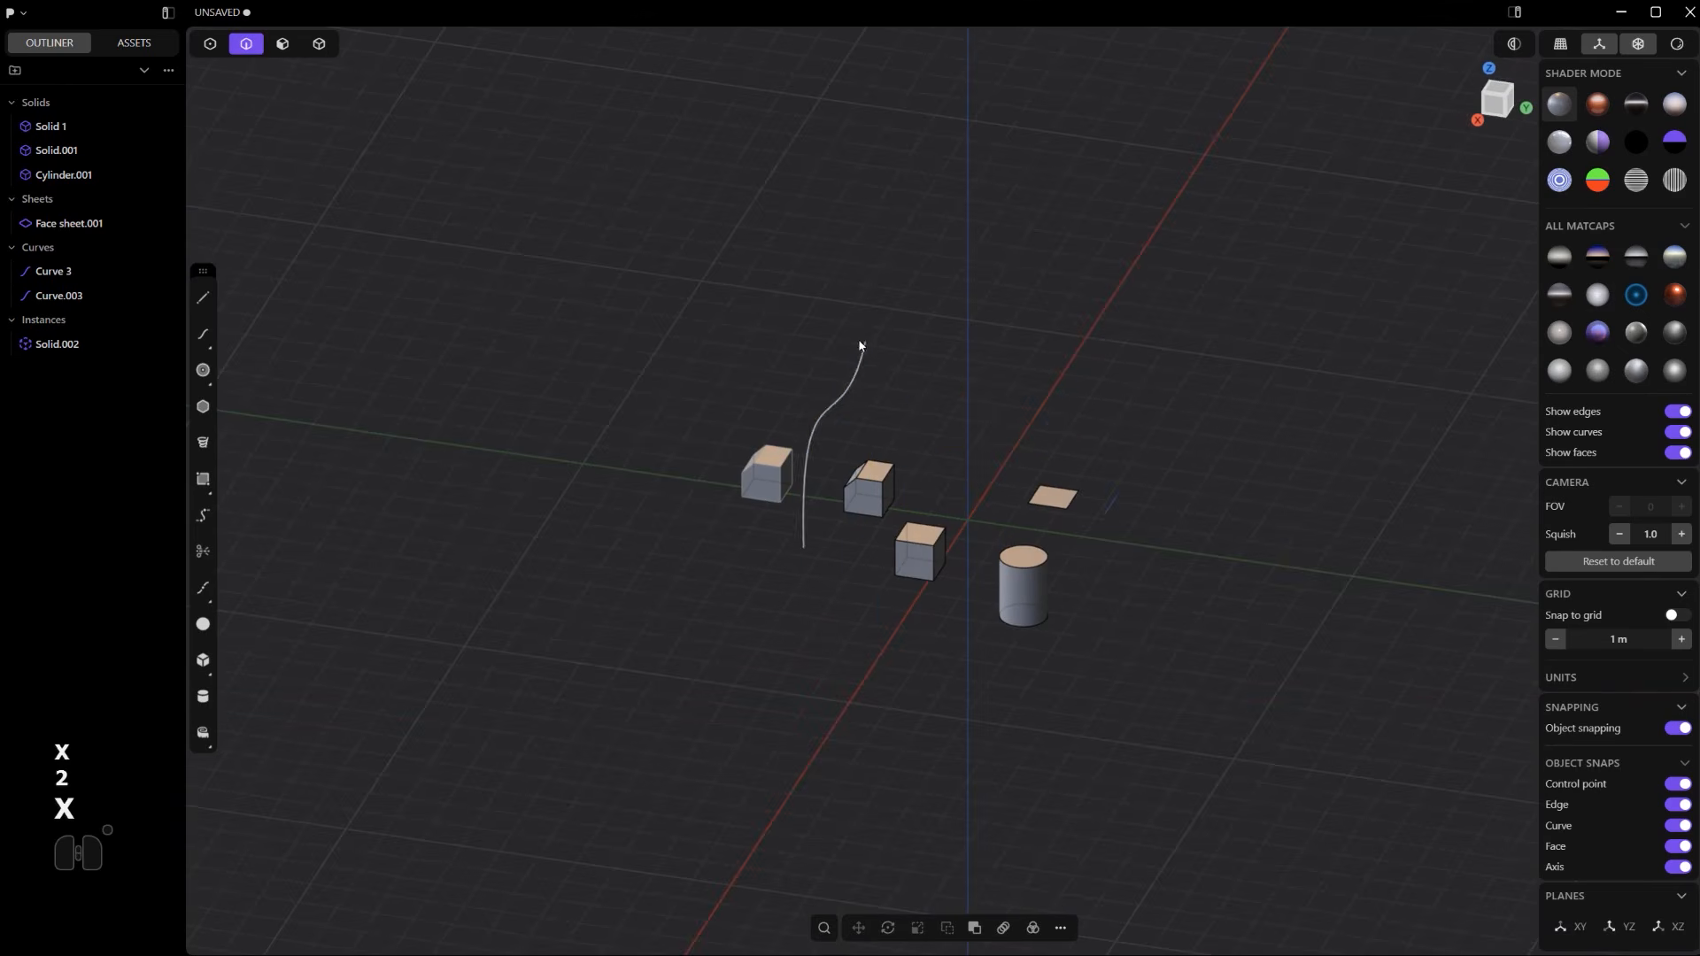
middle_drag(855, 386, 990, 384)
shift+middle_drag(823, 544, 1013, 506)
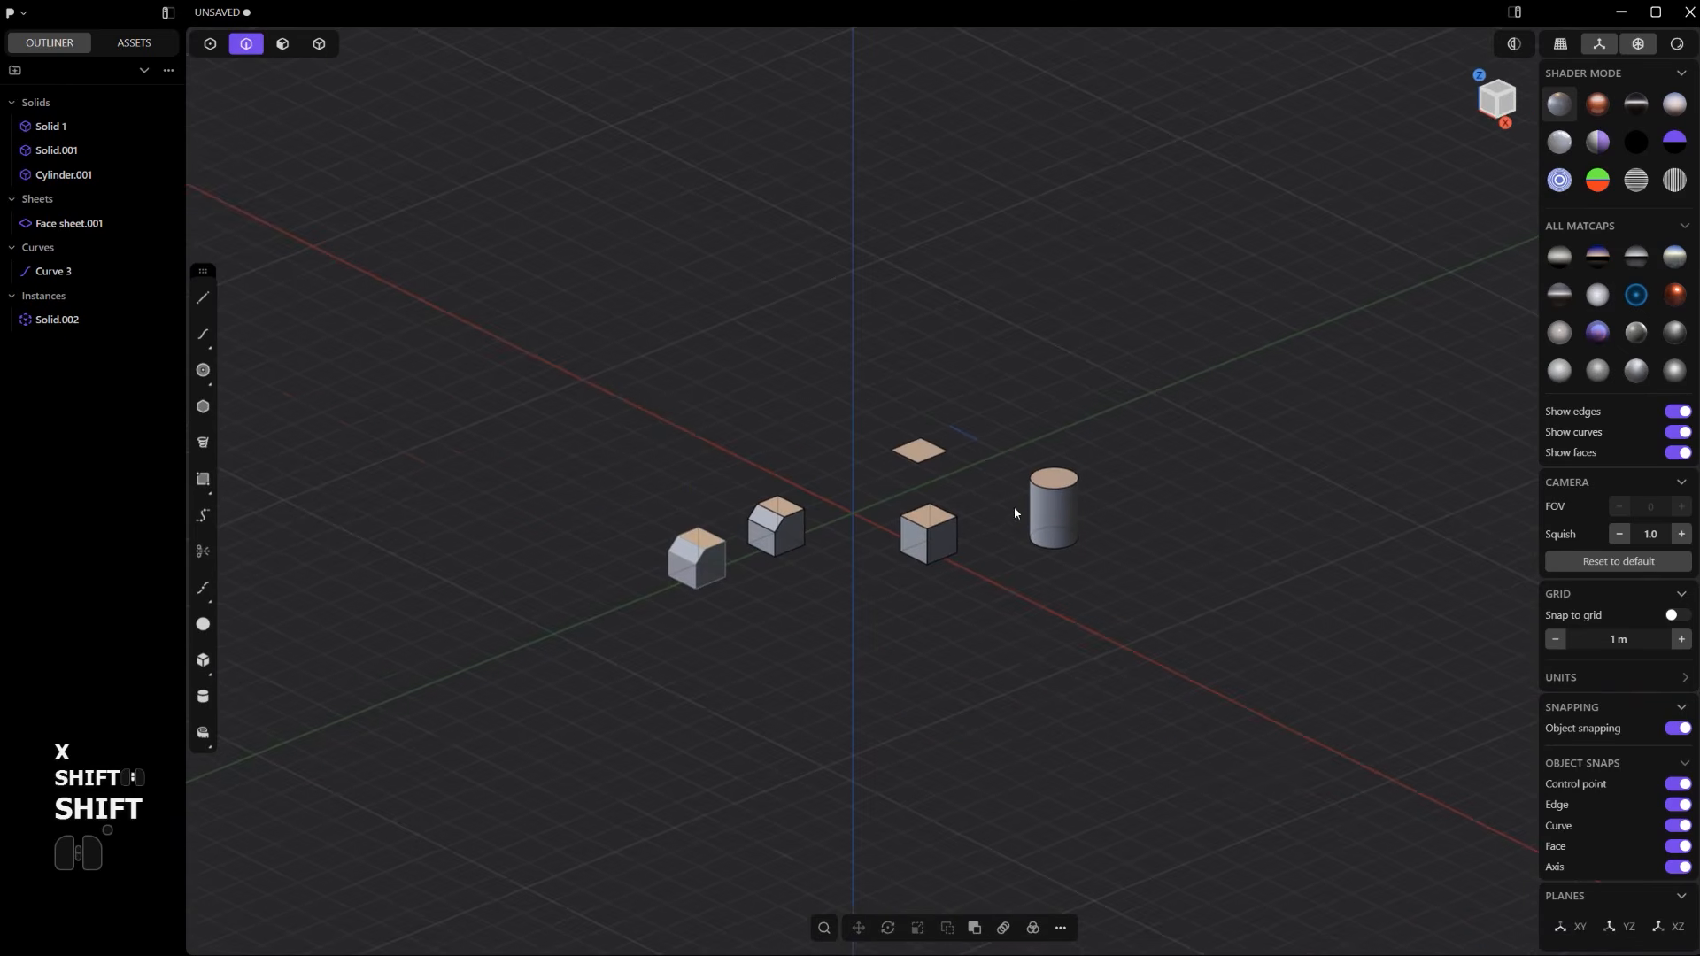
scroll(1006, 523, up, 3)
shift+middle_drag(754, 580, 1053, 641)
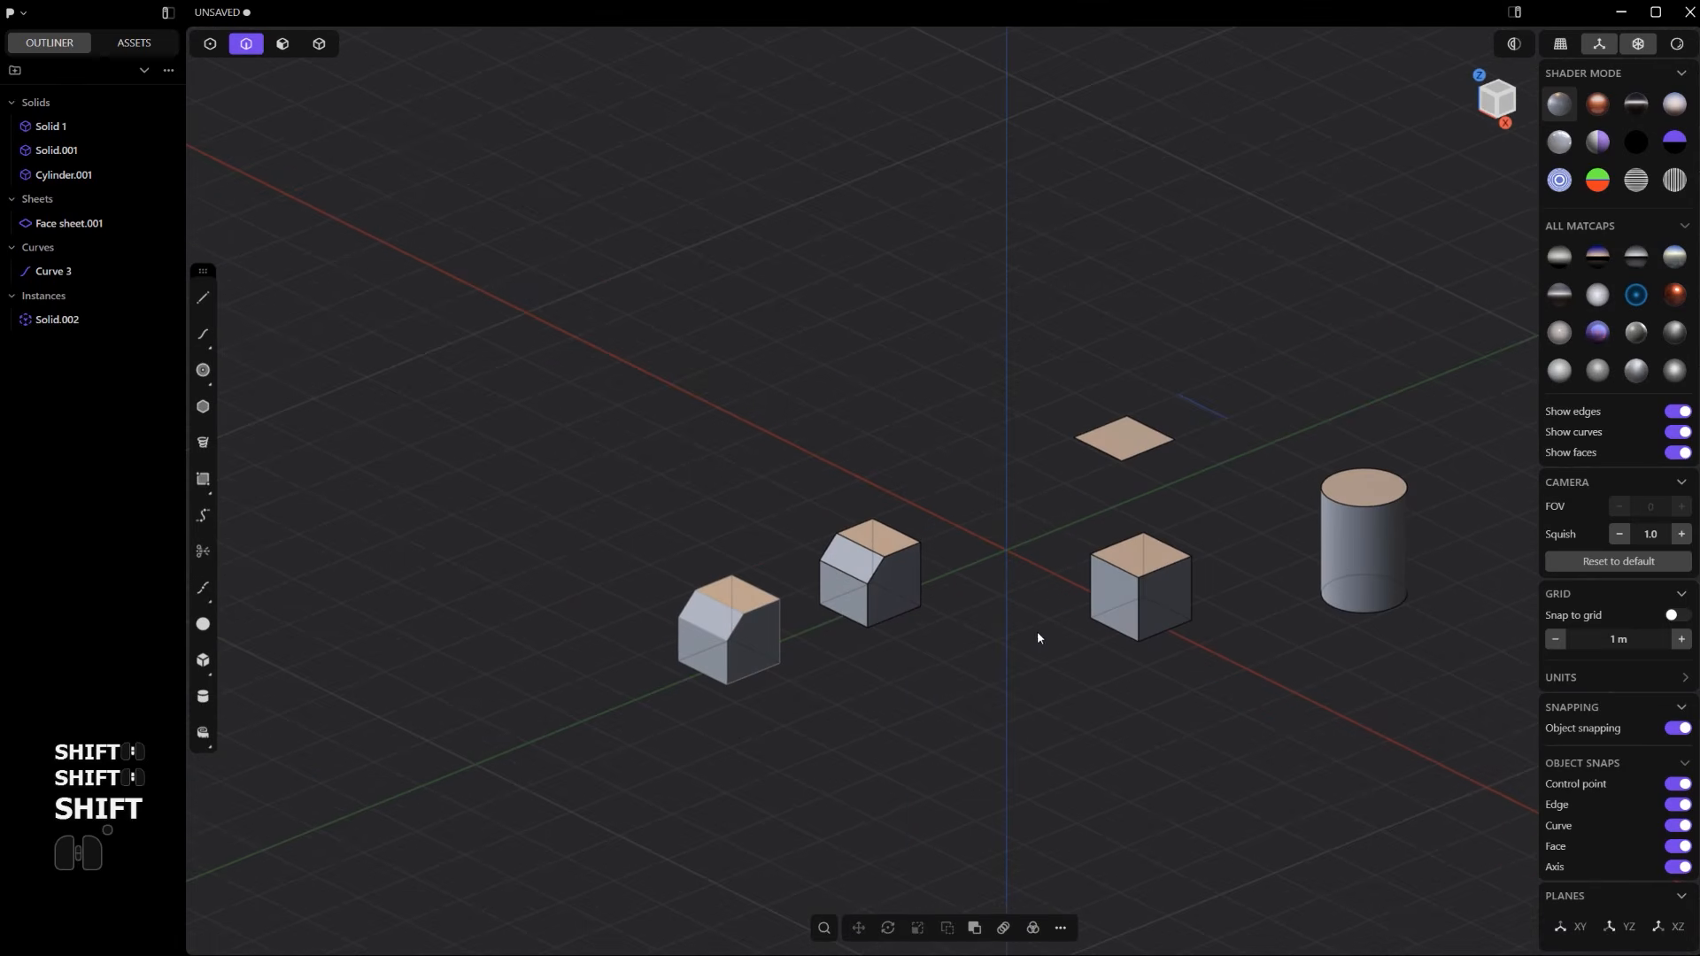
key(c)
key(ctrl+z)
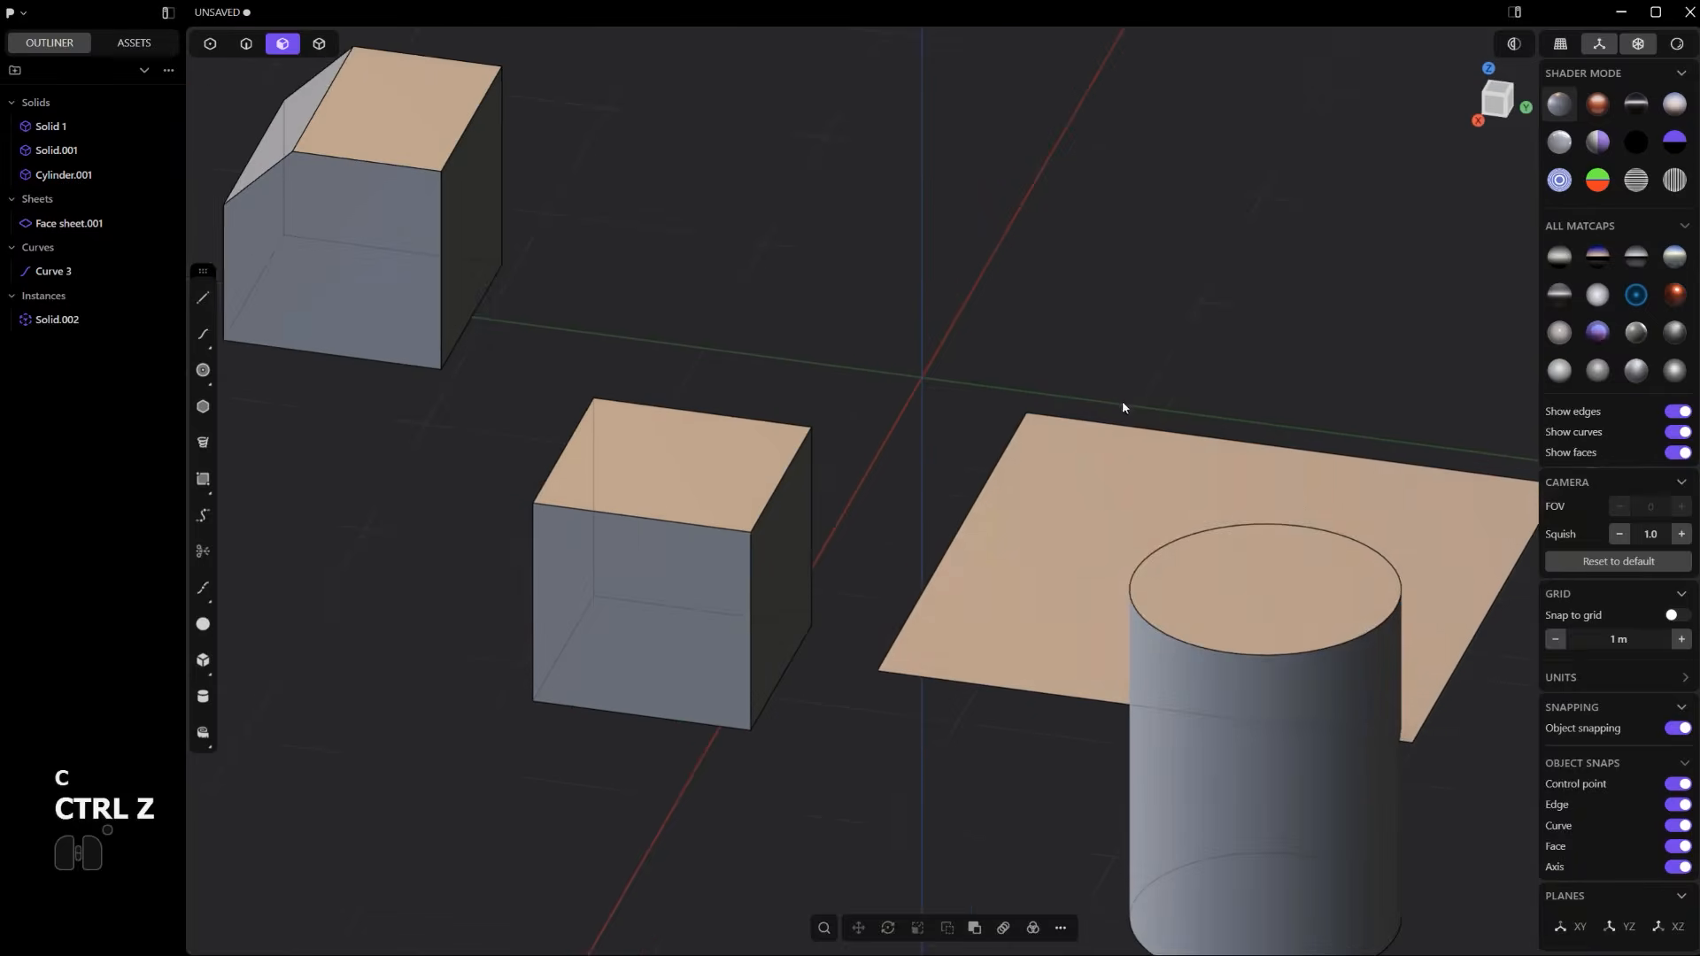
shift+middle_drag(1097, 442, 1045, 407)
scroll(1044, 407, down, 3)
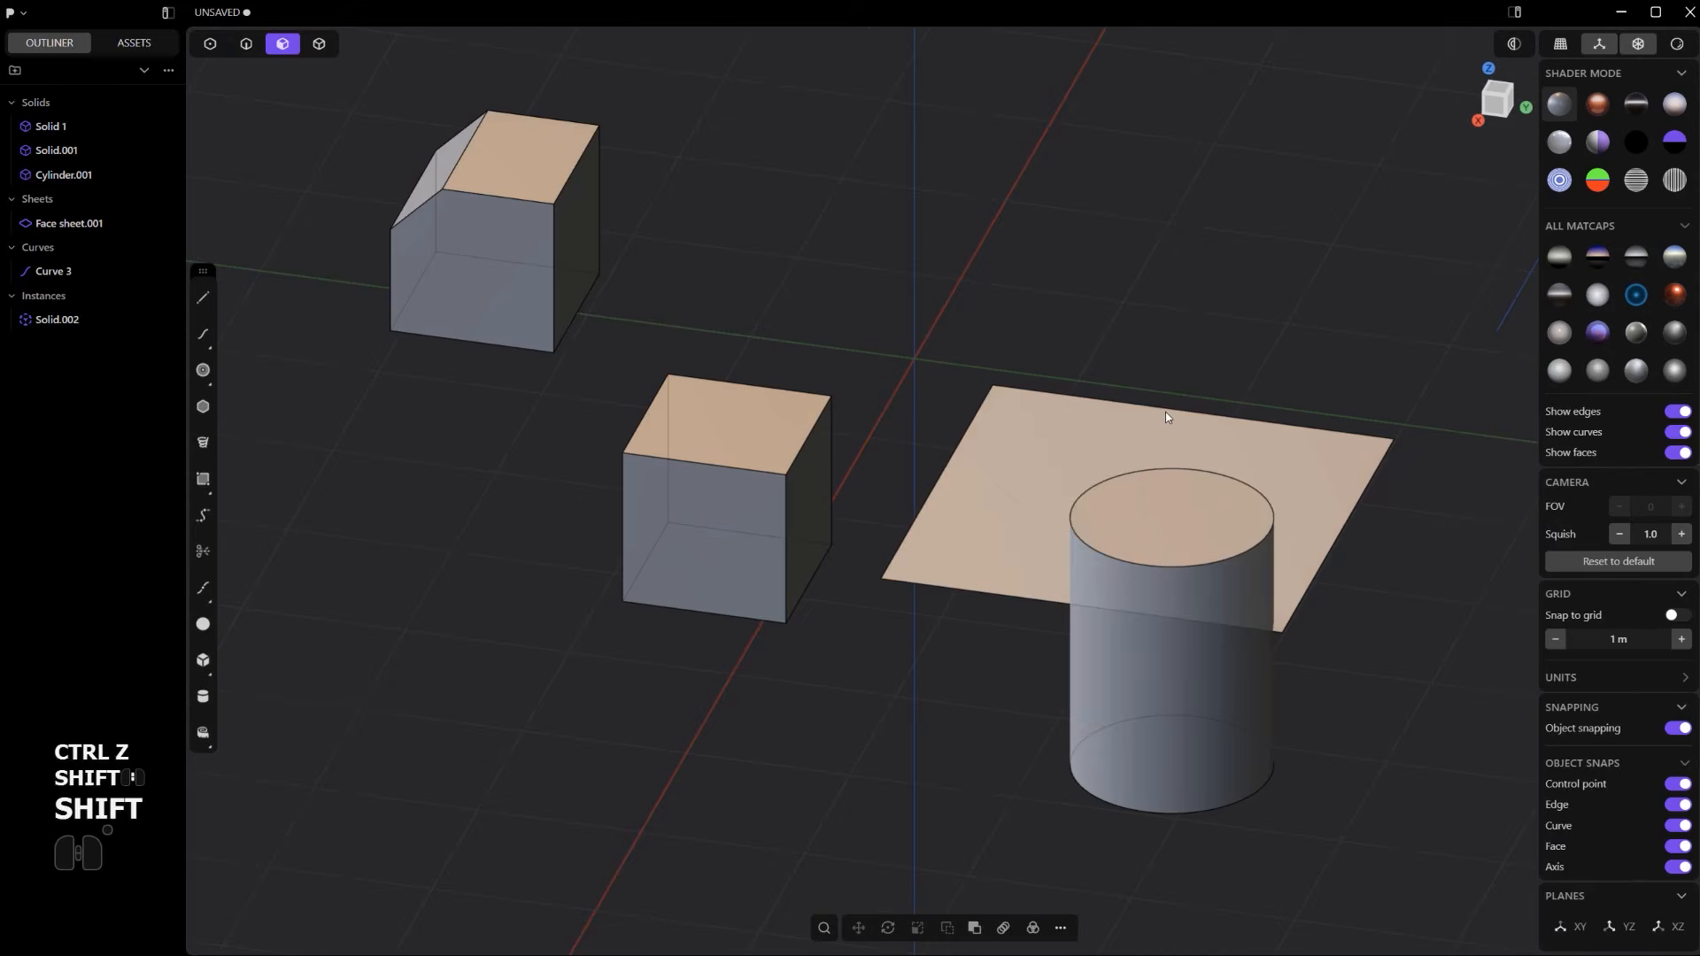
- Cut the unchamfered cube into two solids, using the flat sheet's face as the cutter
click(1044, 476)
scroll(1044, 476, down, 4)
middle_drag(1045, 477, 1075, 540)
scroll(1011, 502, up, 3)
scroll(1076, 540, up, 3)
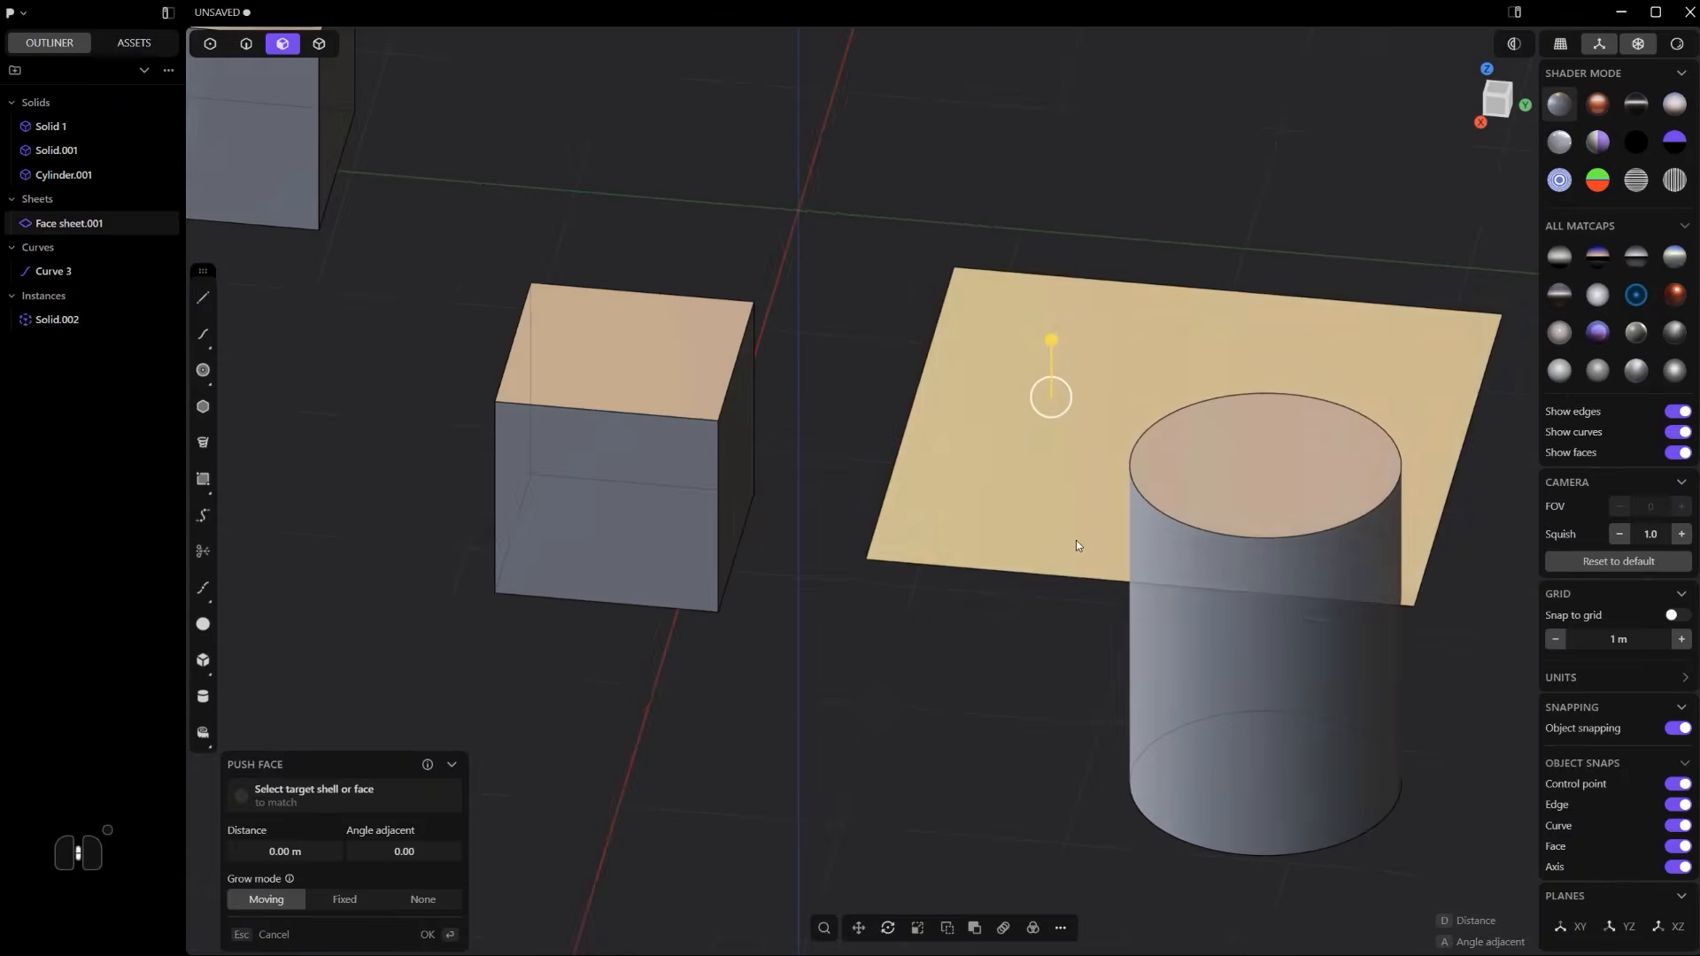
shift+middle_drag(901, 553, 984, 556)
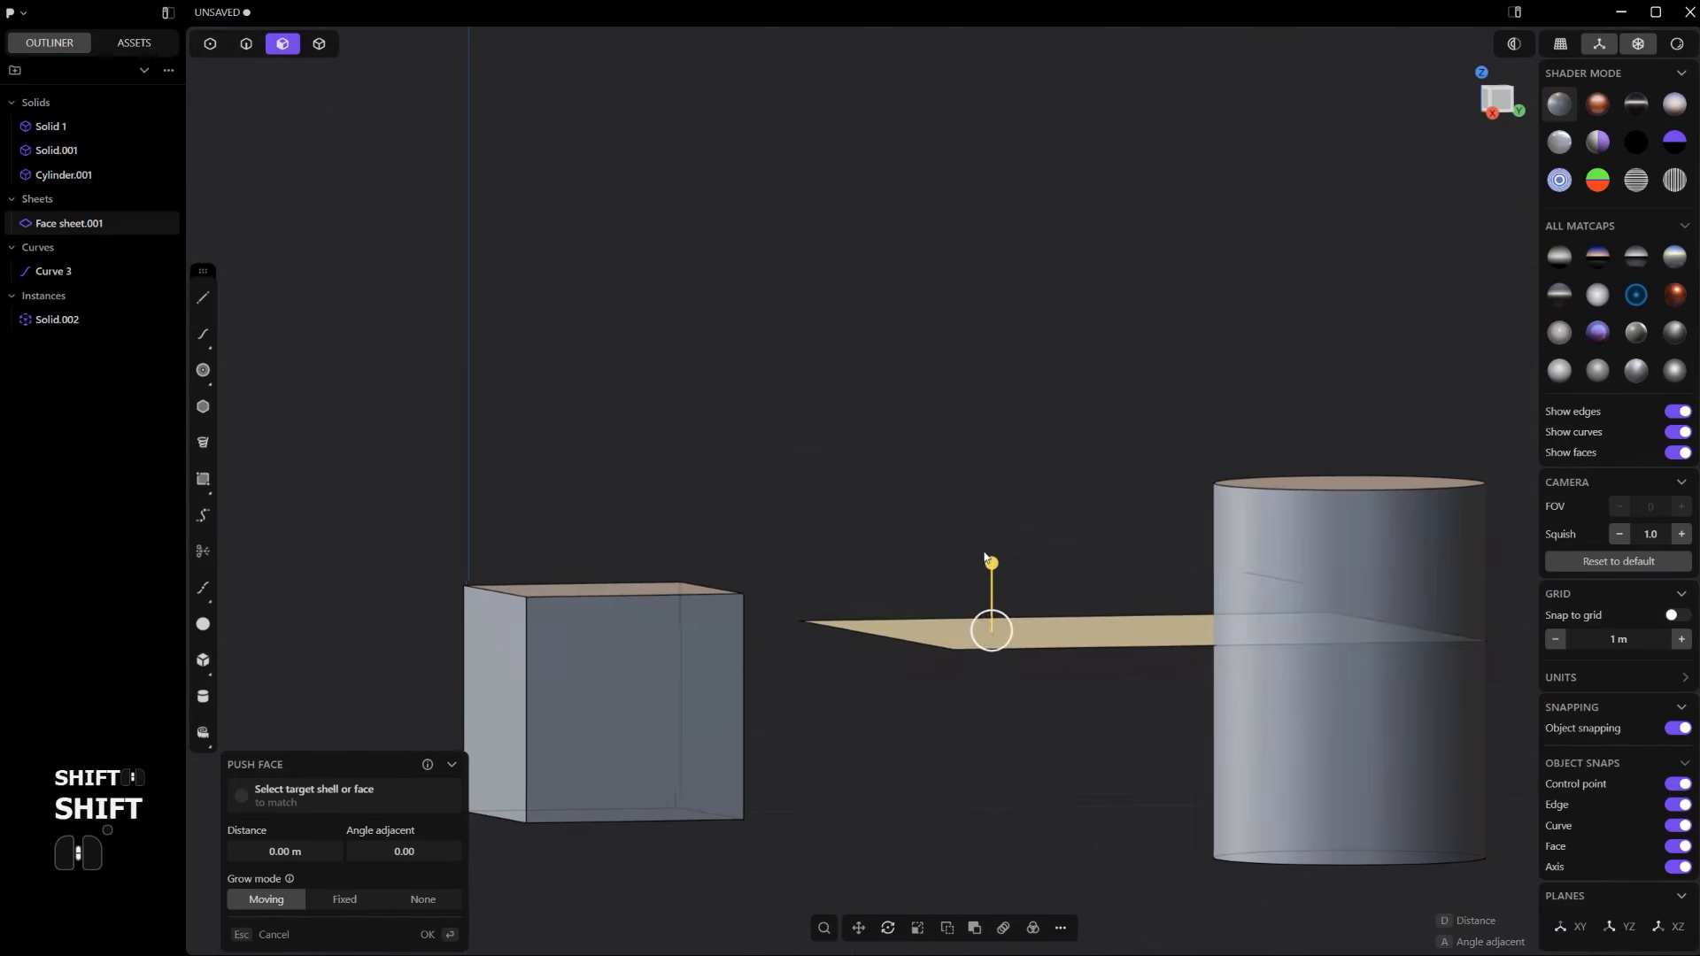
middle_drag(862, 500, 794, 563)
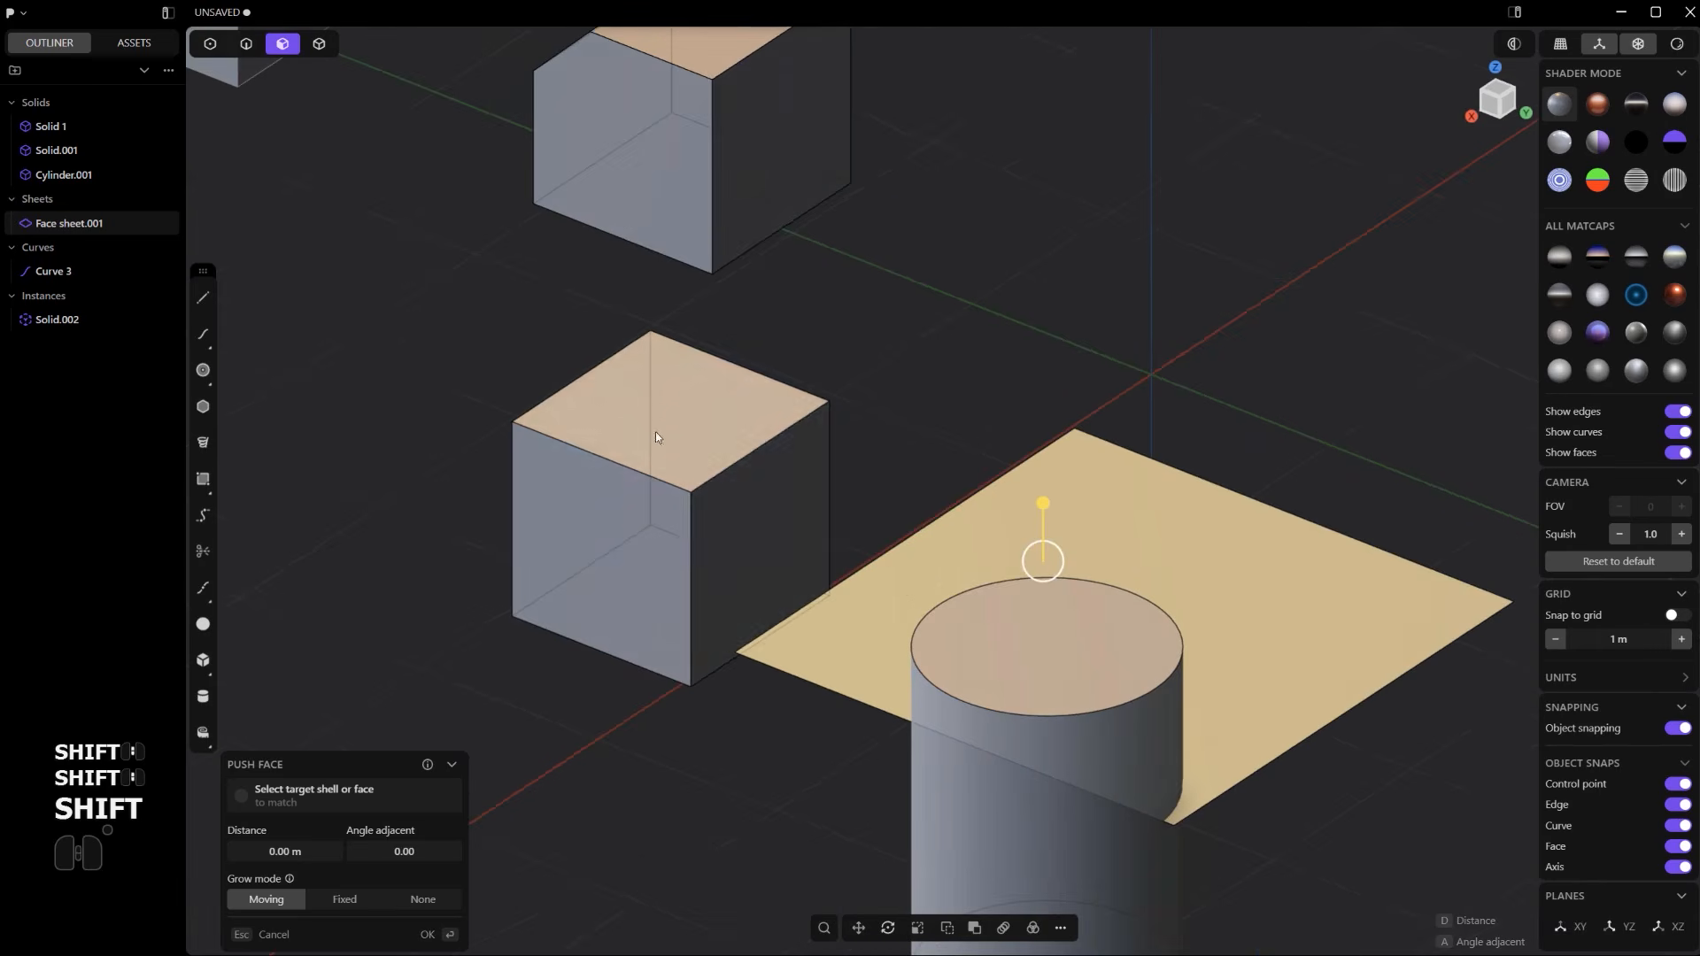
middle_drag(802, 478, 938, 558)
key(c)
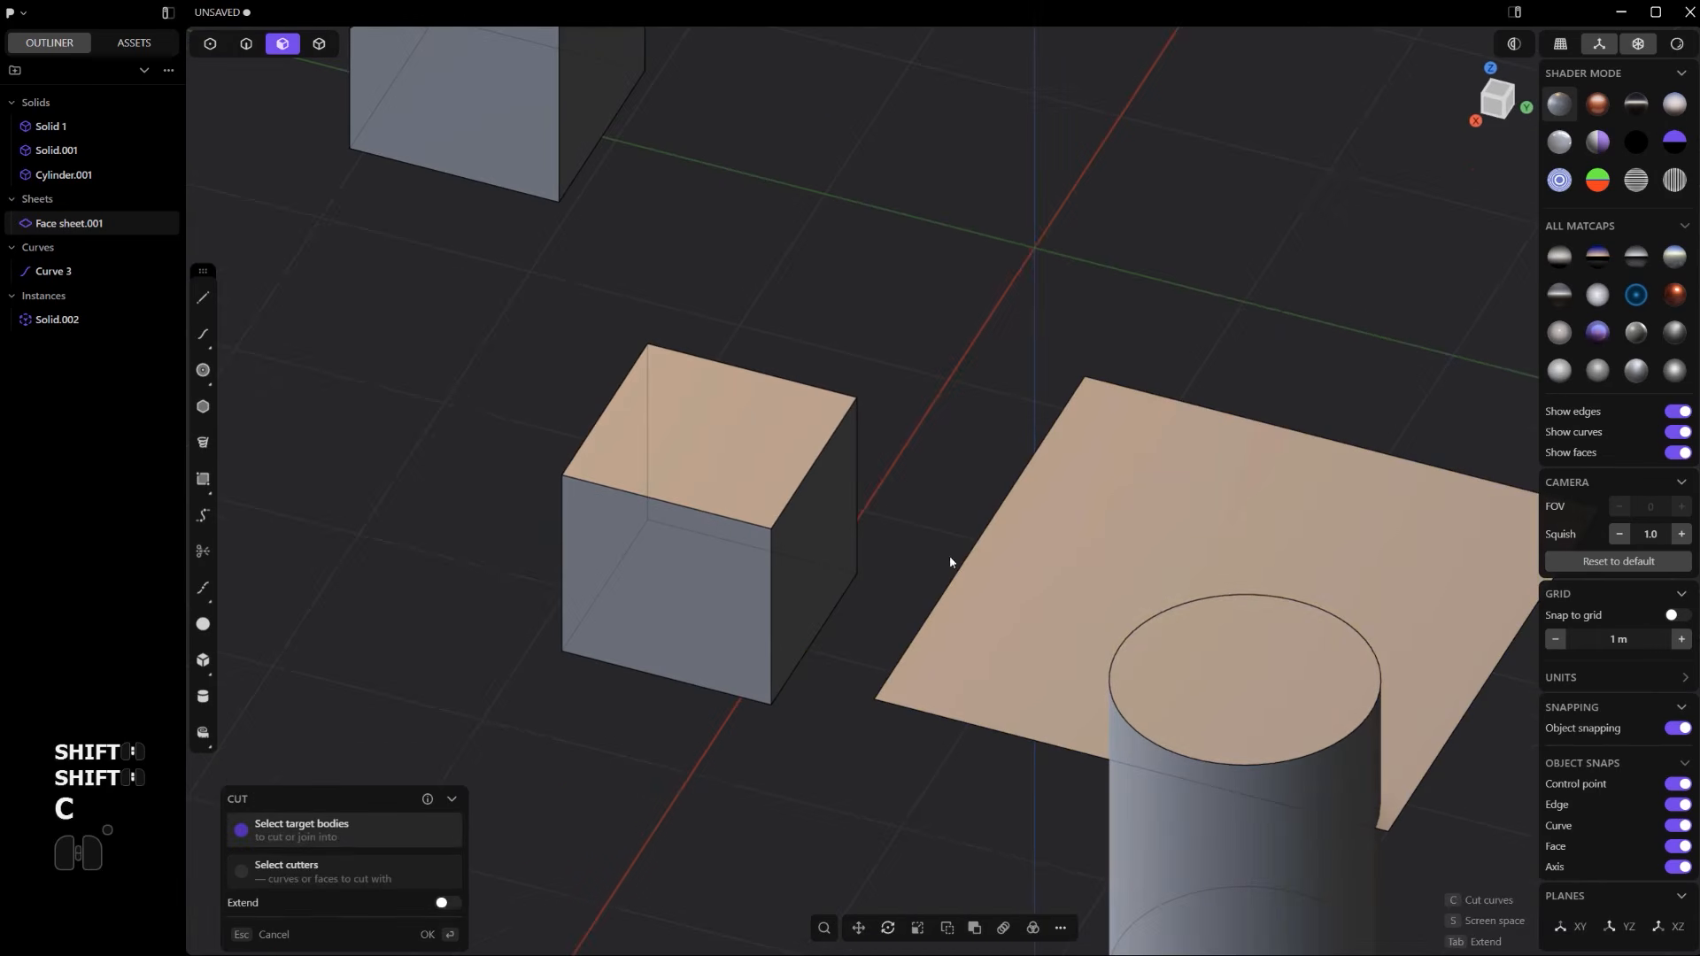
click(753, 479)
right_click(905, 400)
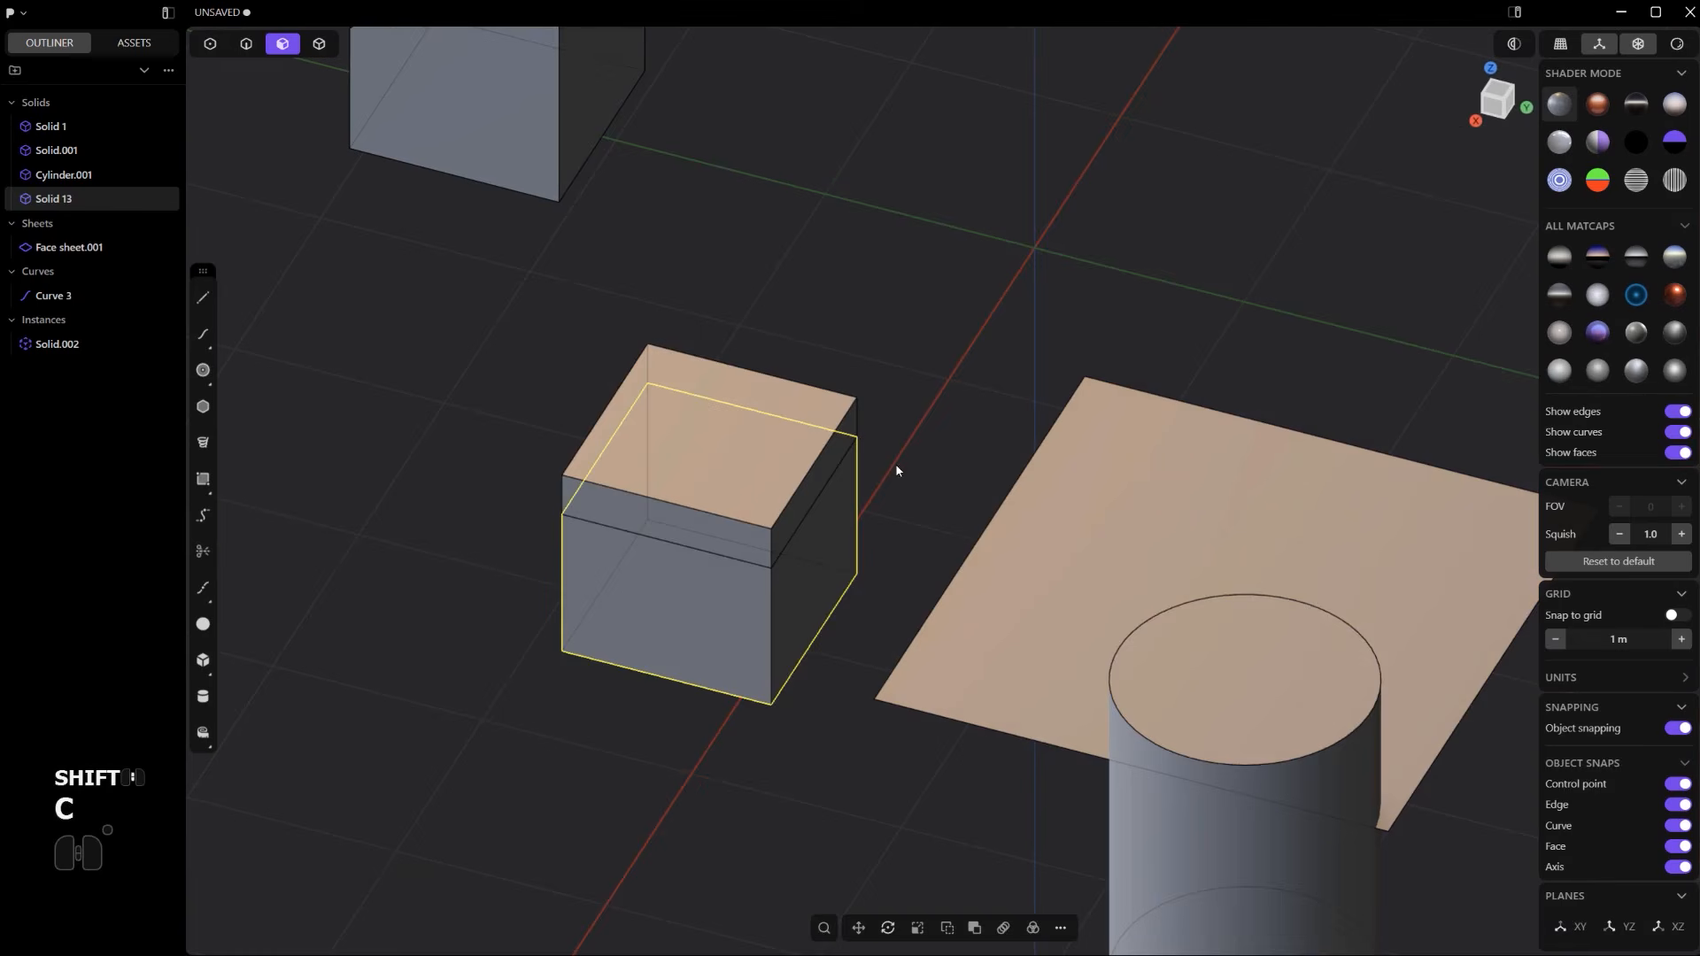
- Select the upper slab of the cut cube and move it up along the Z axis, away from the lower part
middle_drag(894, 463, 890, 438)
key(4)
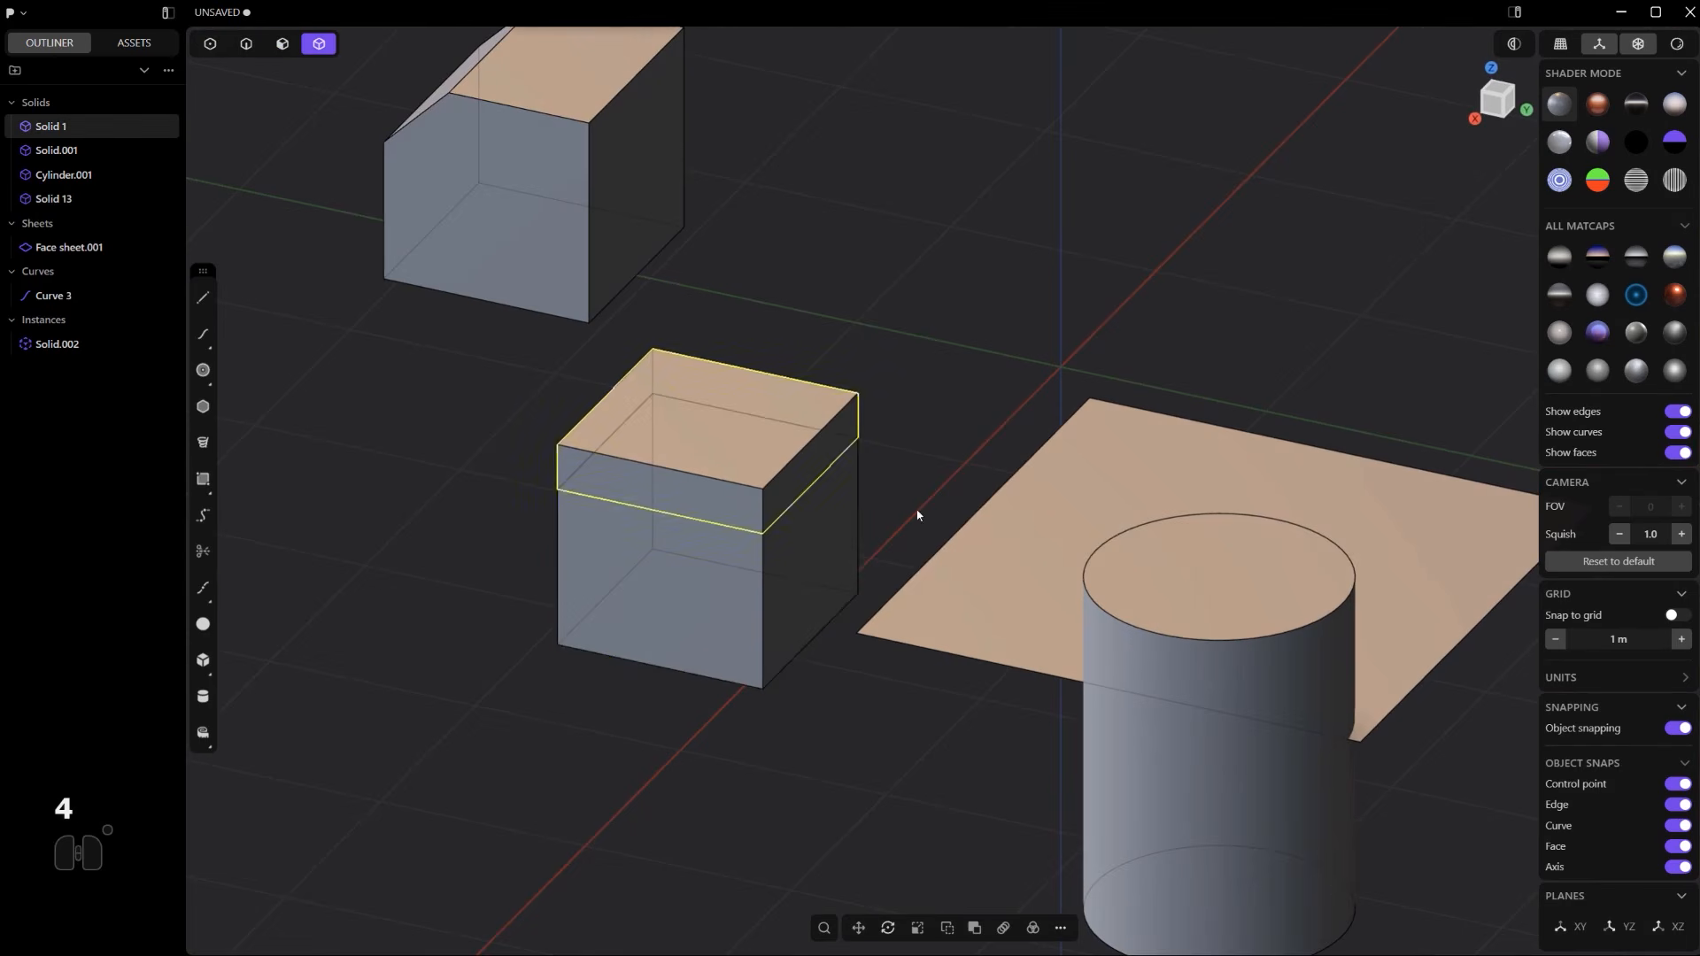
key(g)
key(z)
click(928, 428)
- Move the slab sideways and down so it overlaps the near edge of the flat sheet
scroll(928, 430, down, 5)
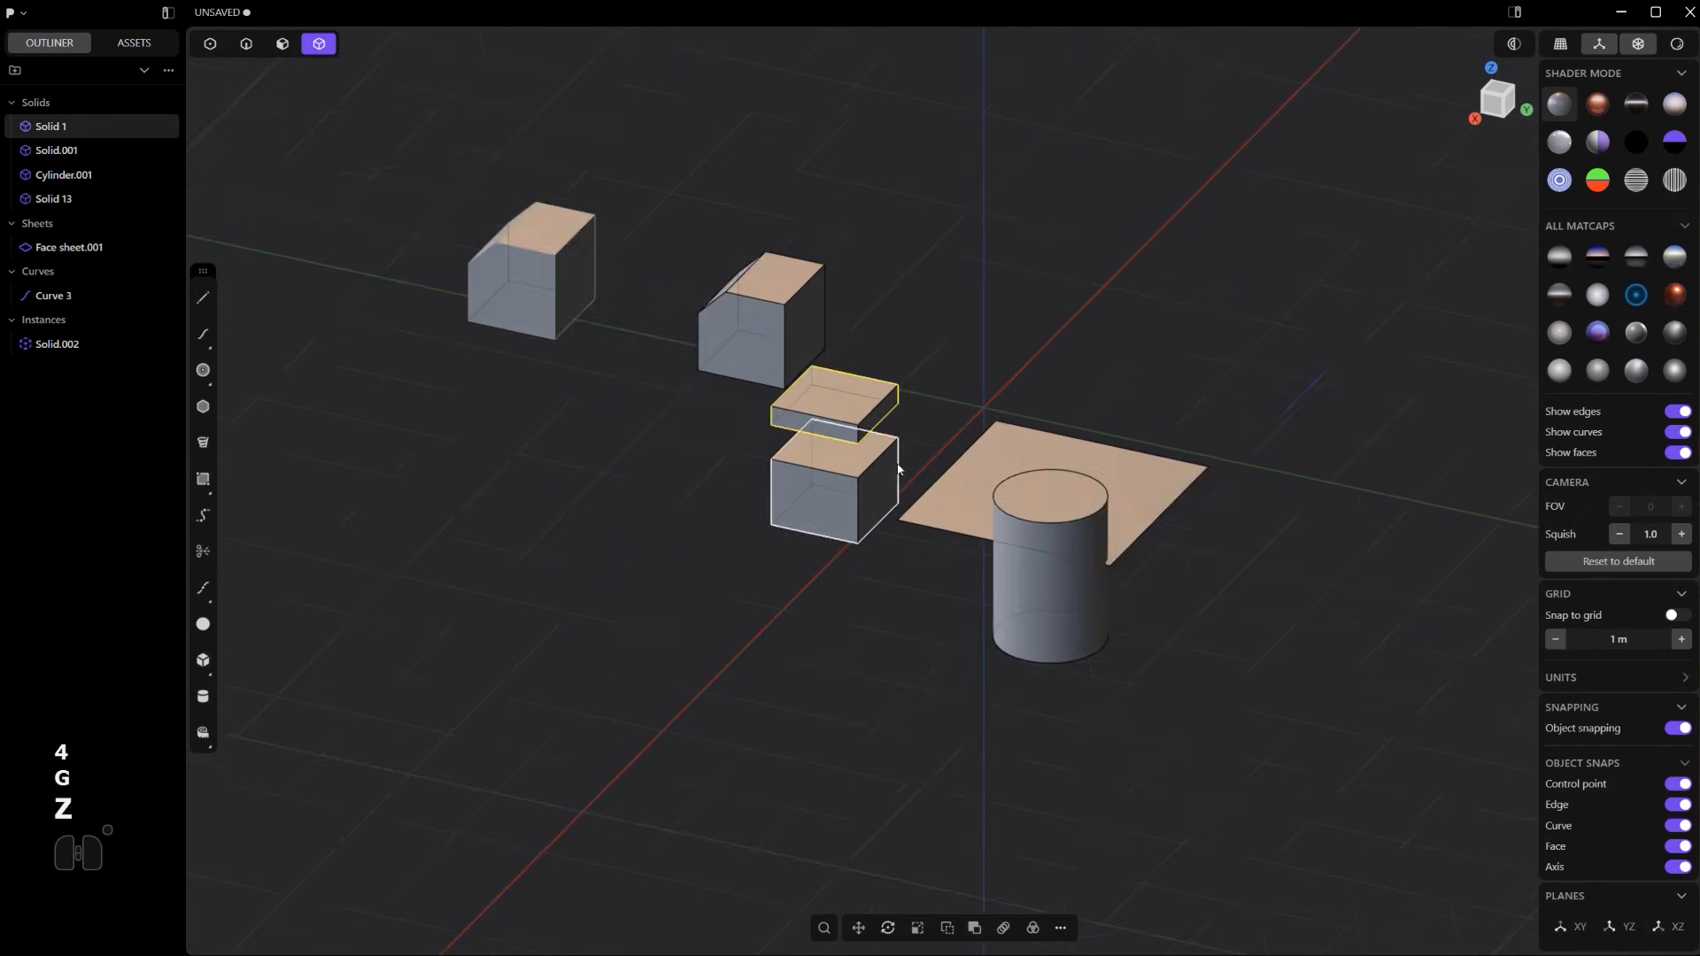
middle_drag(898, 470, 841, 696)
scroll(981, 521, up, 5)
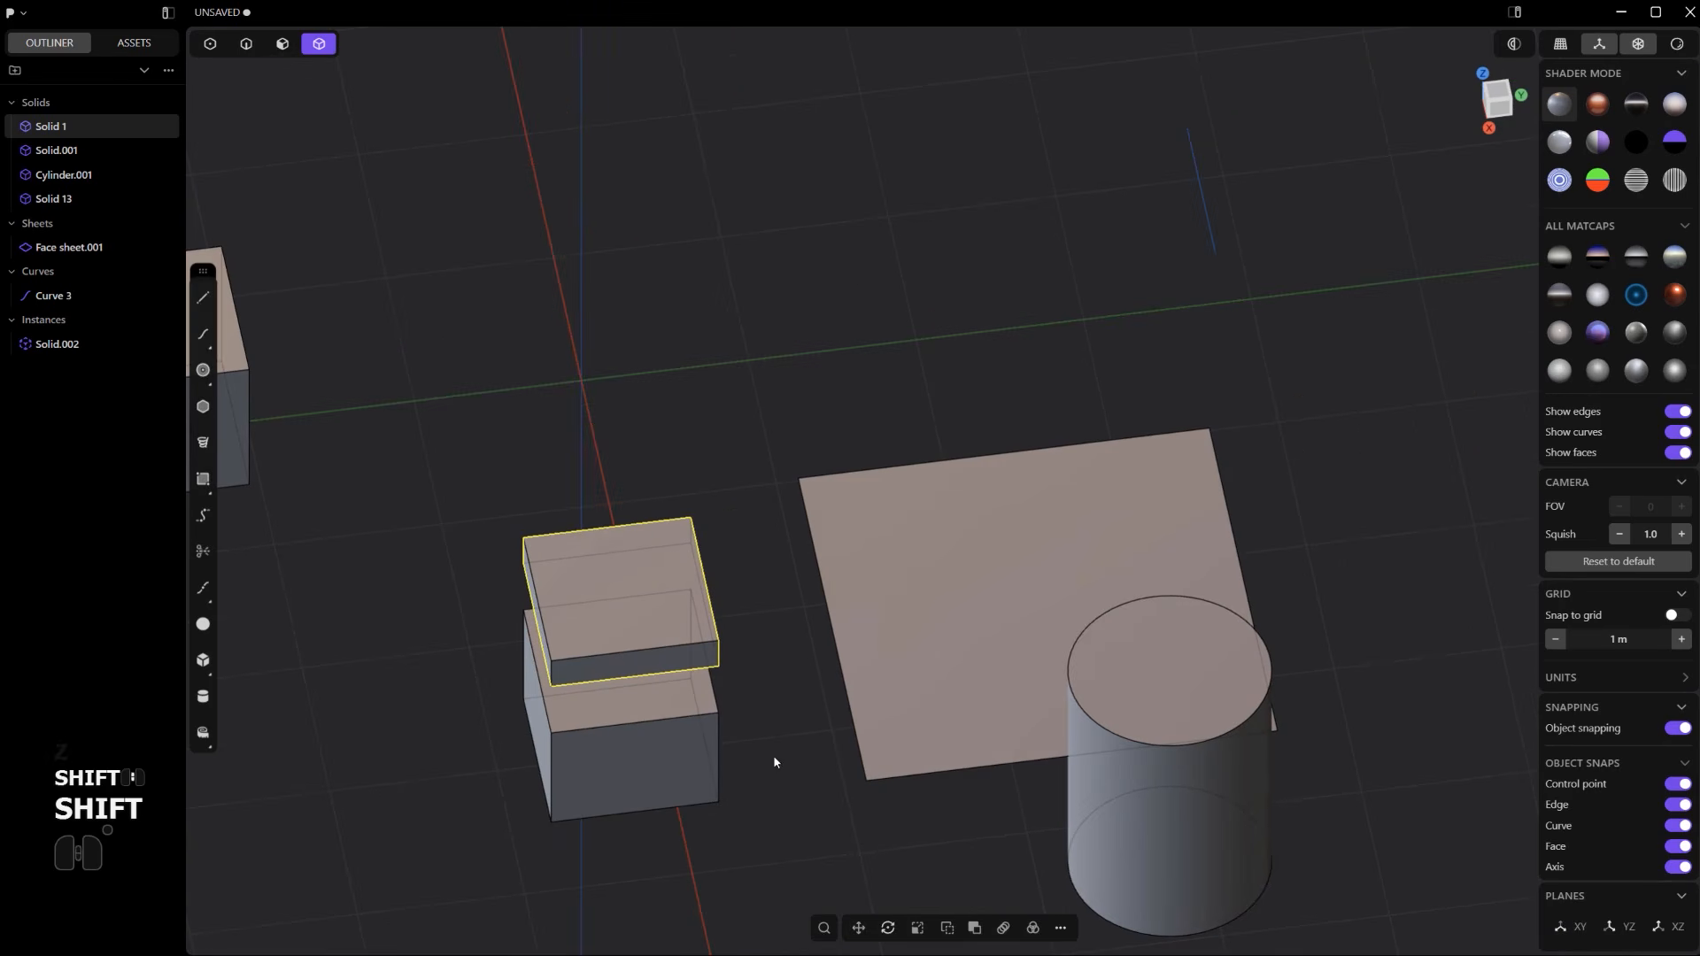
middle_drag(701, 803, 671, 796)
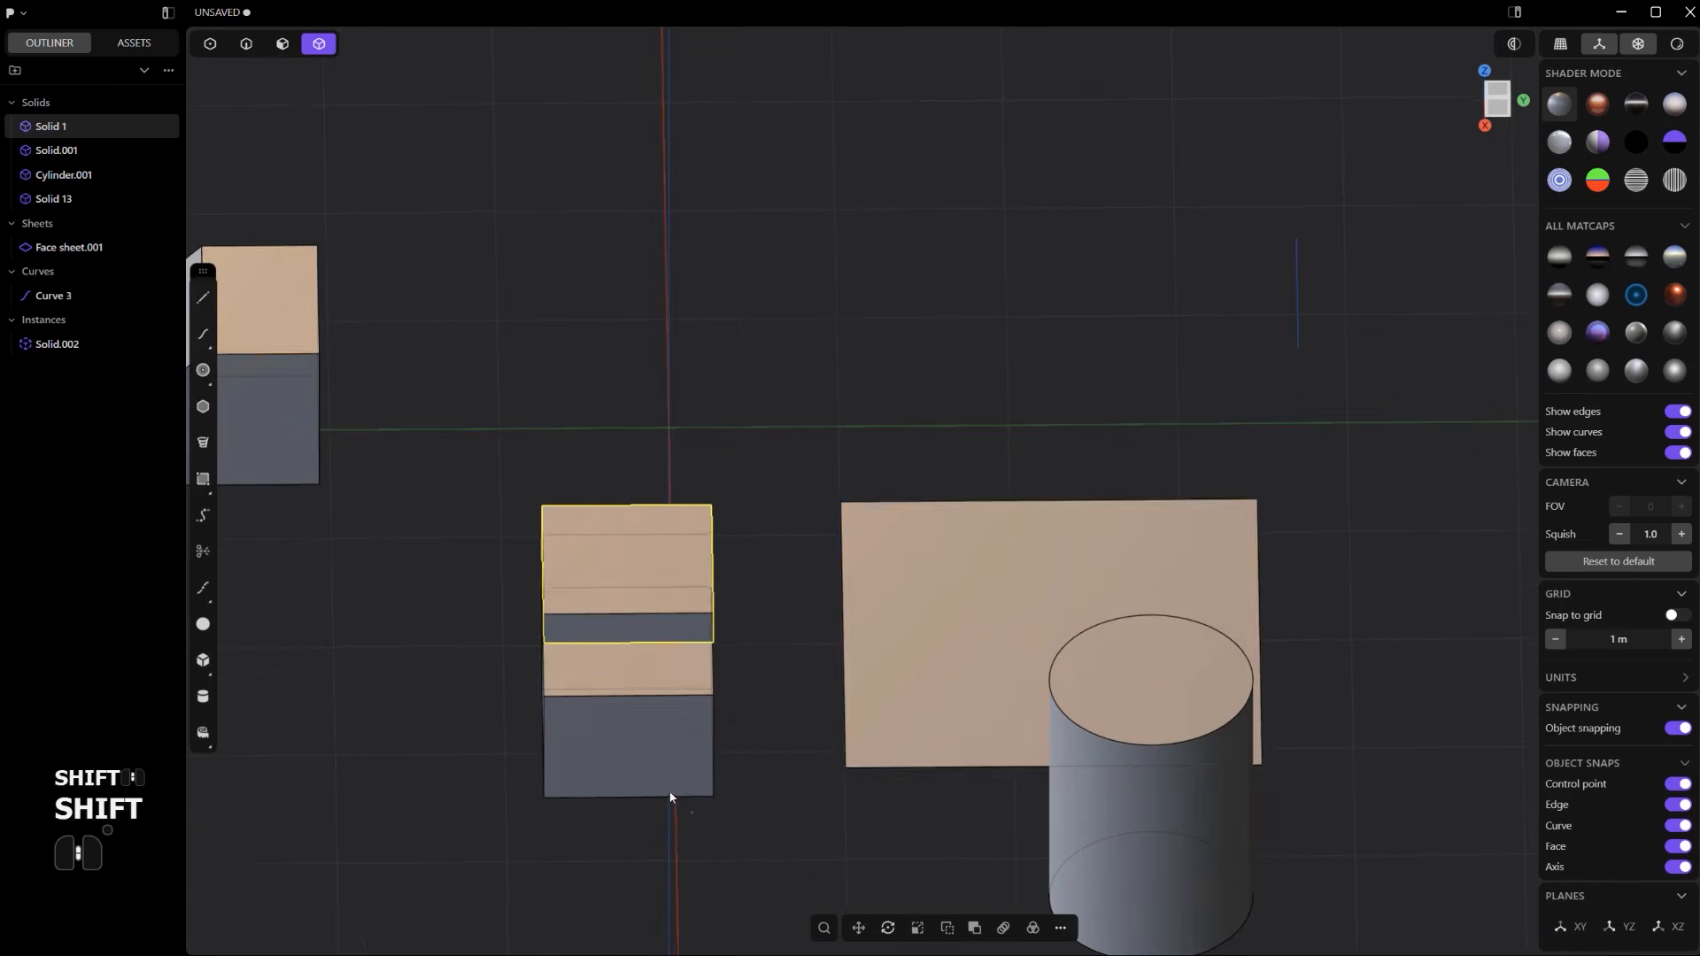
key(g)
key(g)
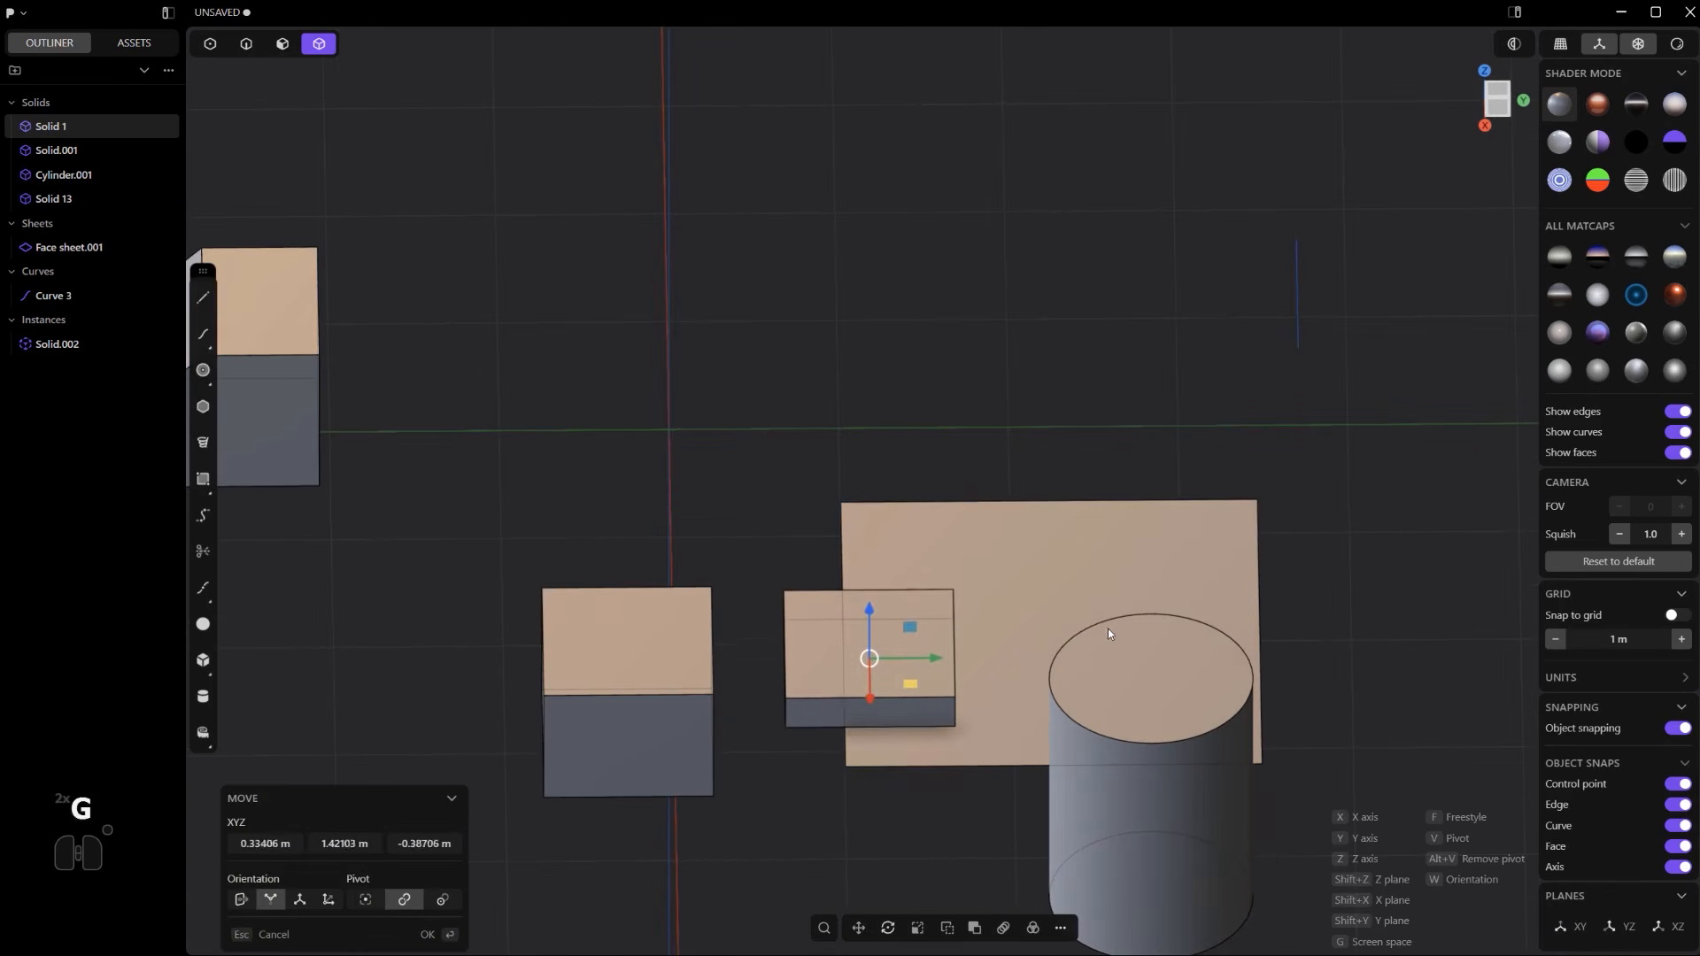
click(1036, 661)
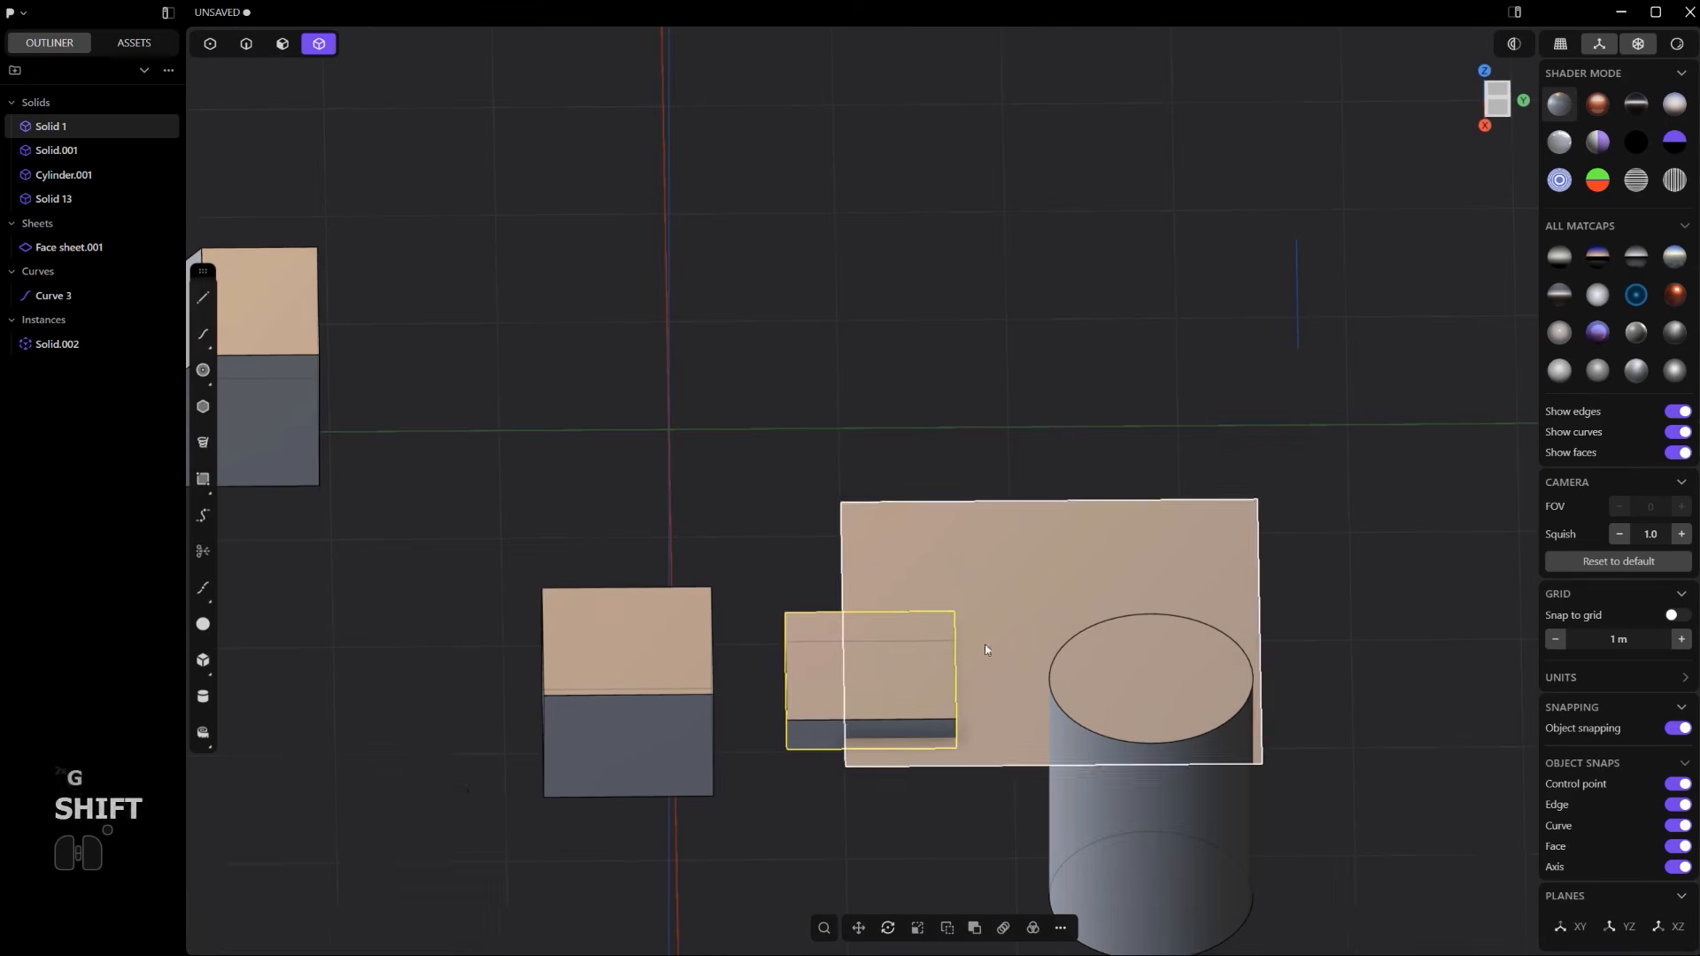
- Subtract the slab from the flat sheet with a Boolean Diff, without keeping the tool body
shift+middle_drag(984, 644, 916, 502)
click(916, 502)
scroll(896, 701, up, 5)
key(q)
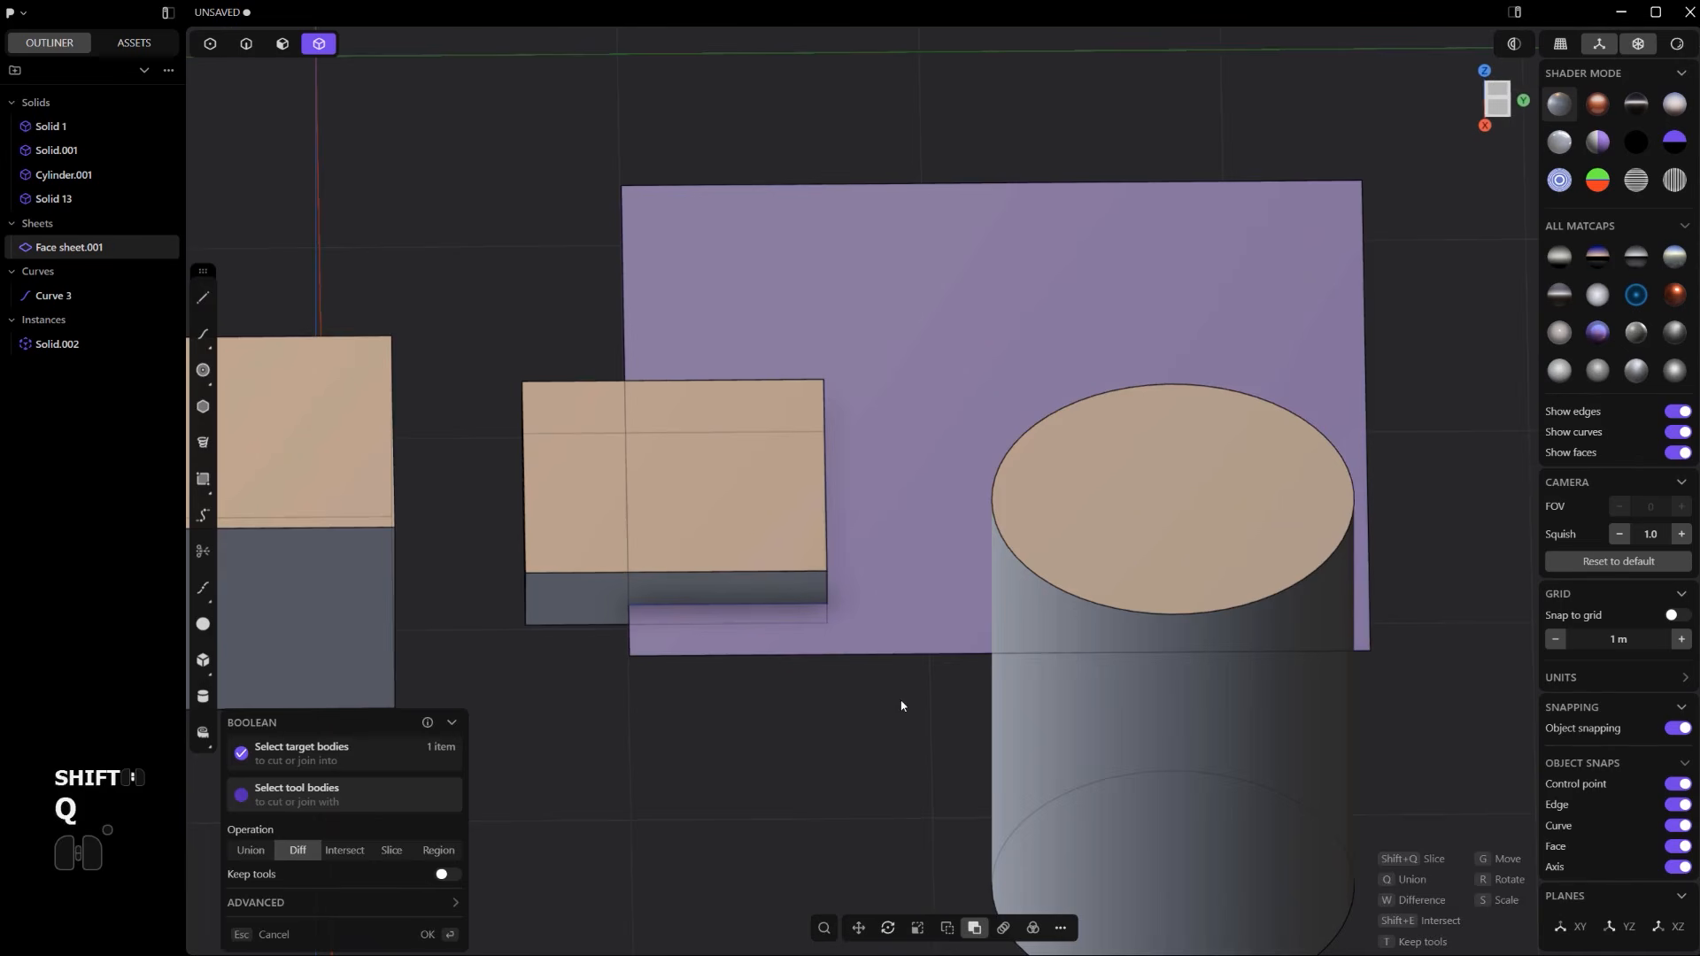
click(814, 560)
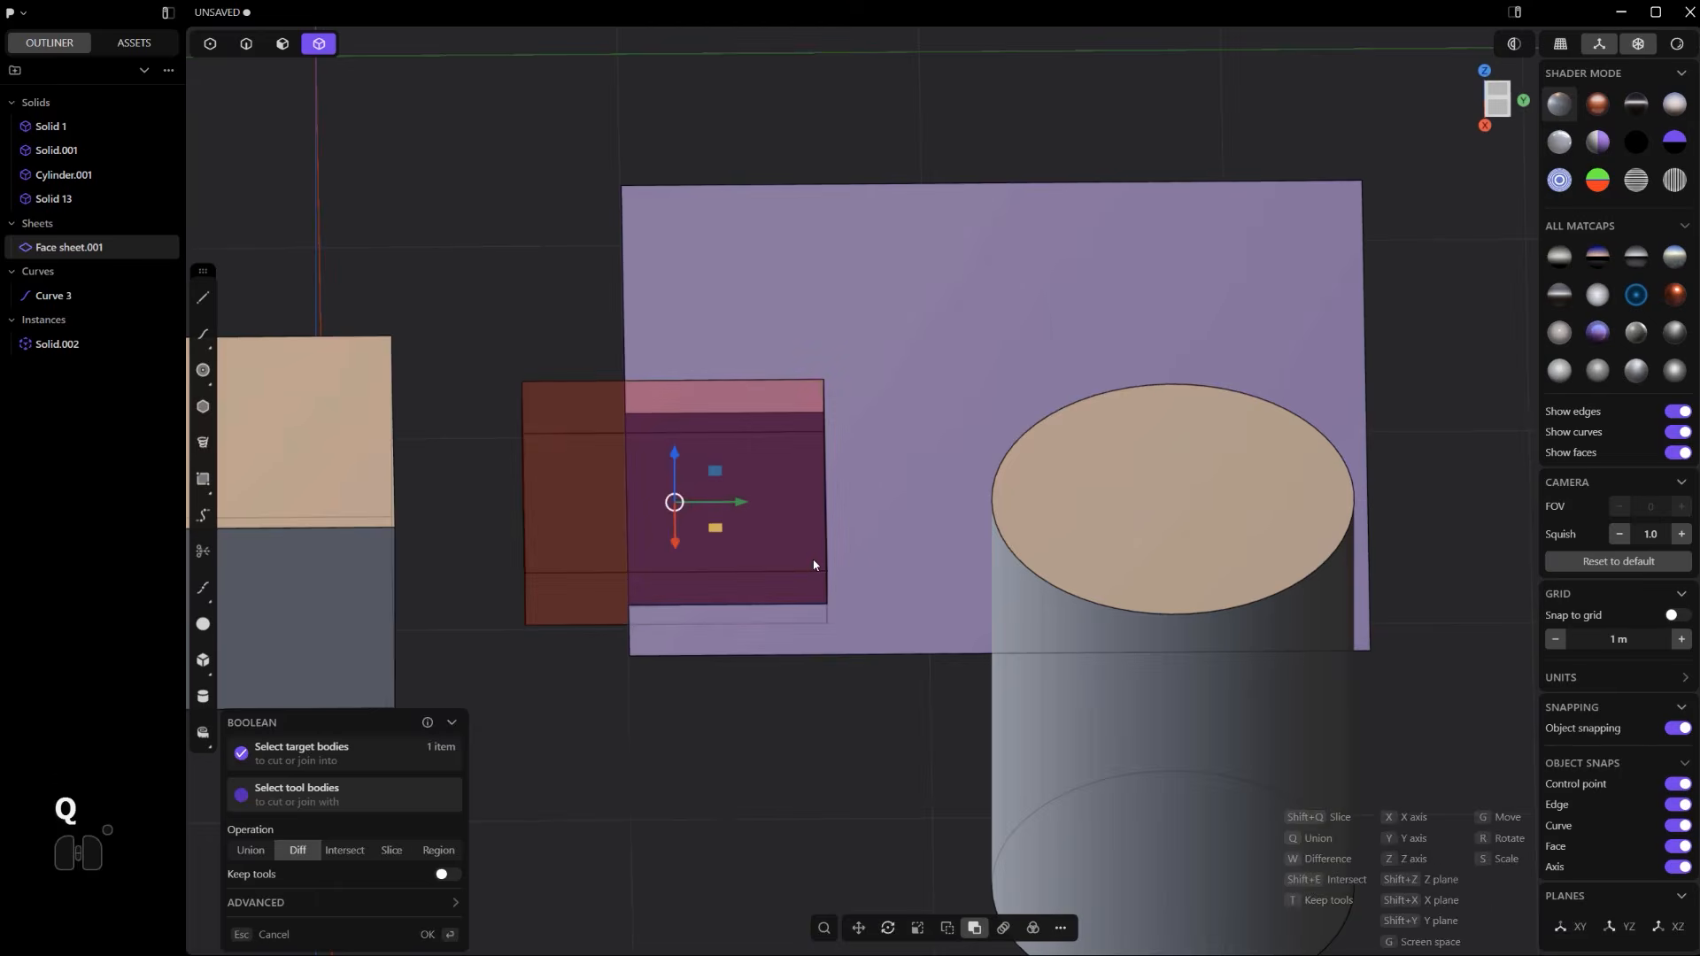
right_click(814, 564)
- Delete the notched flat sheet together with the remaining lower part of the cut cube
scroll(815, 569, down, 5)
middle_drag(855, 587, 1009, 549)
scroll(783, 595, up, 3)
scroll(1047, 652, down, 5)
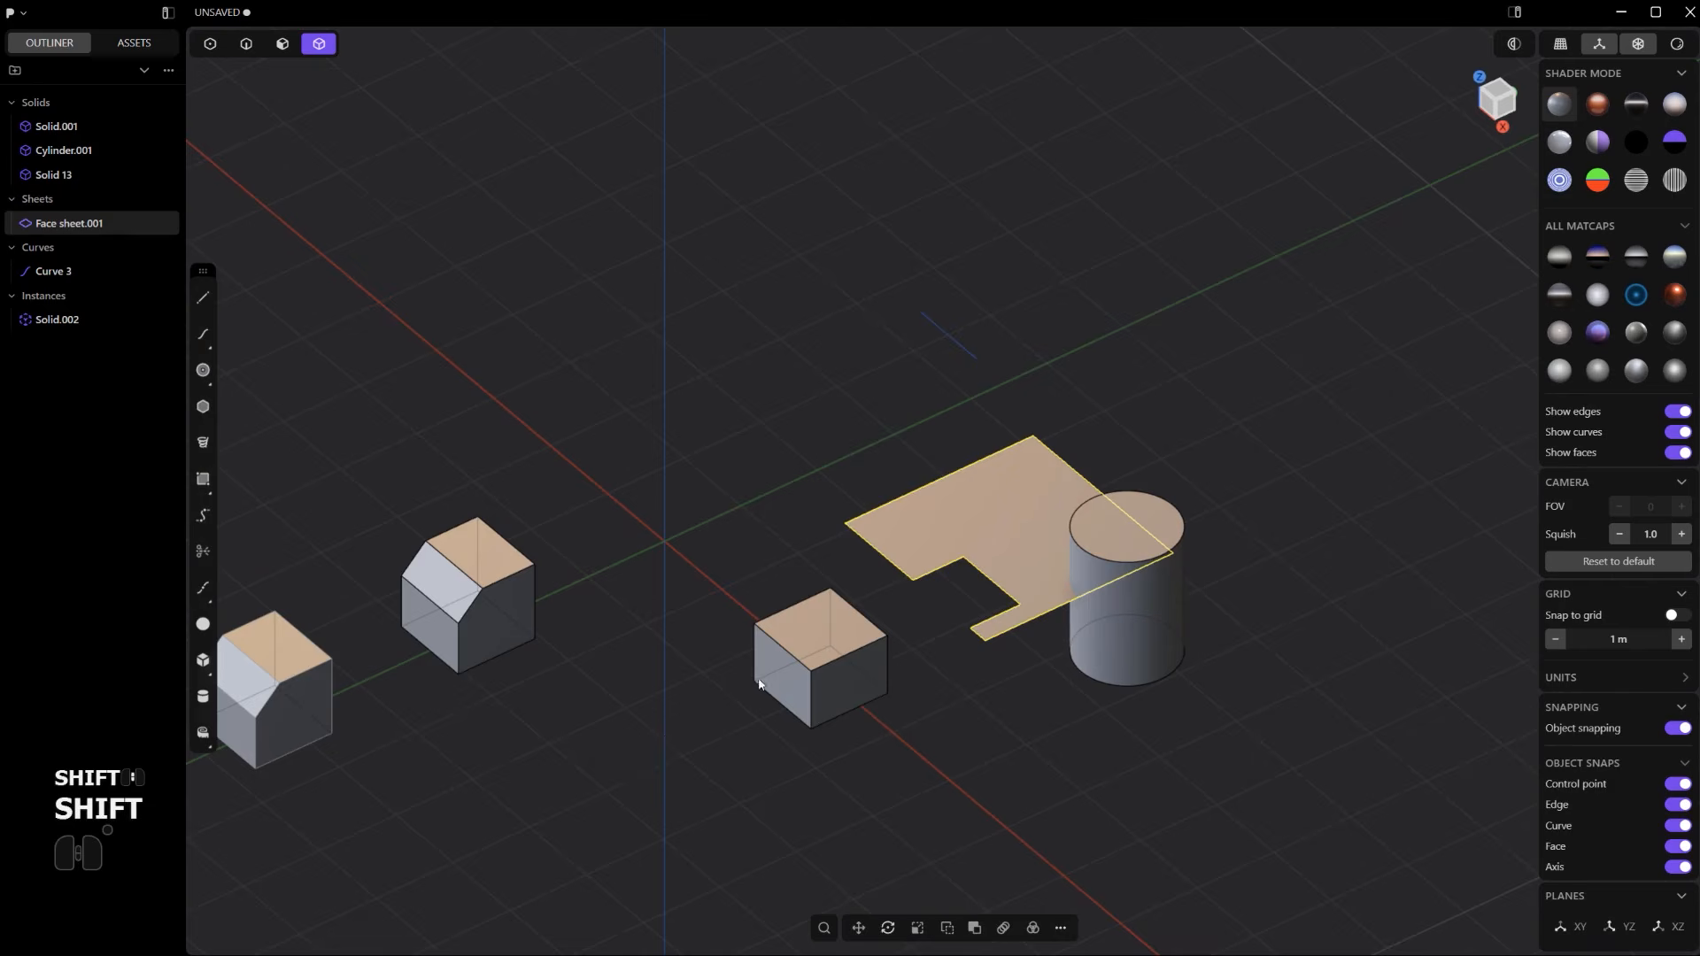
shift+click(818, 651)
key(x)
scroll(820, 660, down, 5)
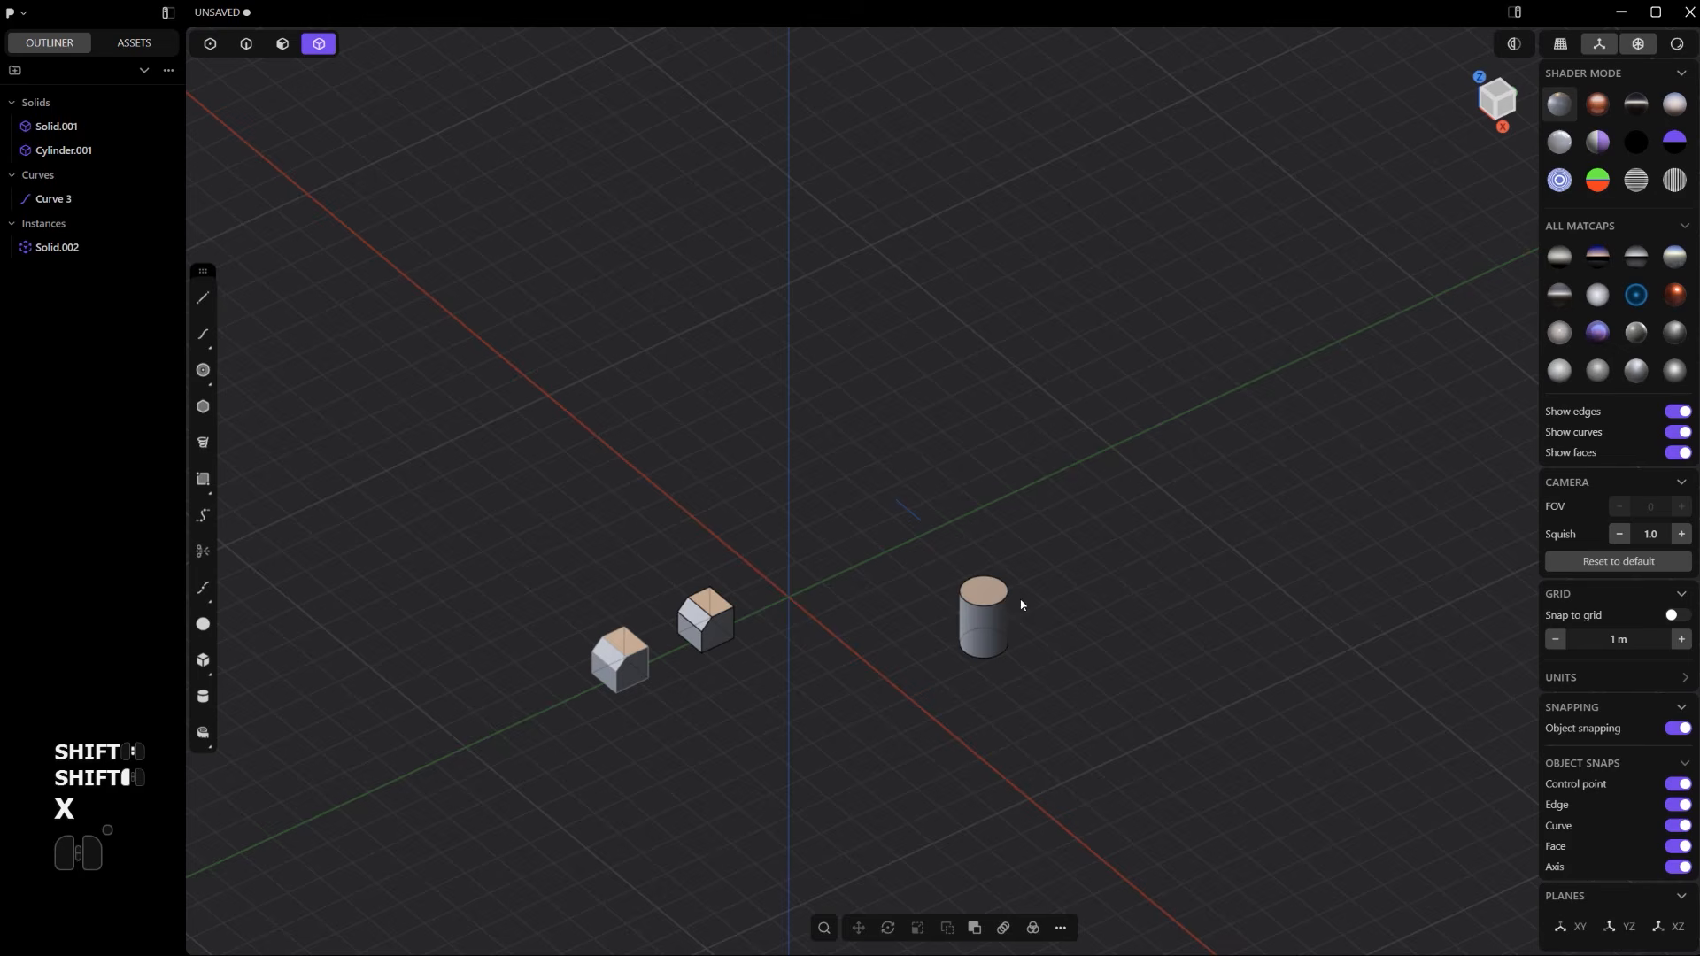
- Delete the cylinder and the short leftover curve, keeping only the two chamfered cubes
click(981, 621)
key(x)
scroll(980, 617, up, 5)
shift+middle_drag(914, 435, 1052, 501)
key(2)
click(954, 456)
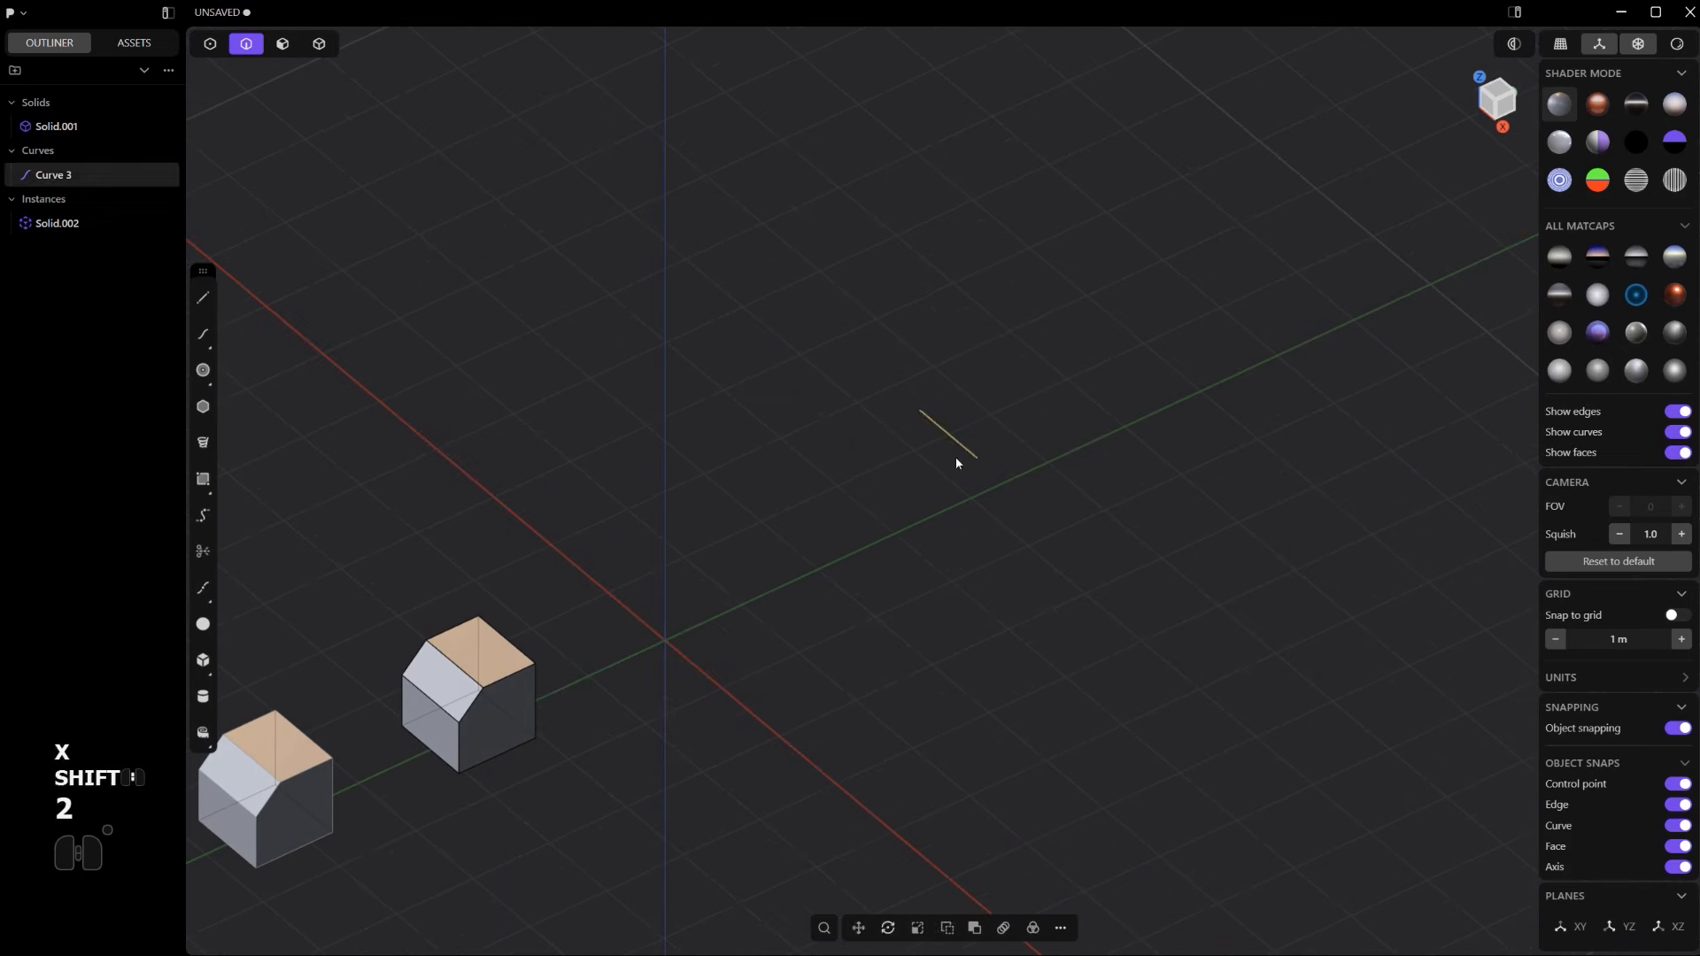
key(x)
- Draw a wave-shaped control point curve with four points in the Right view, above the cubes
scroll(956, 453, down, 3)
shift+middle_drag(763, 598, 995, 619)
alt+middle_drag(995, 619, 880, 501)
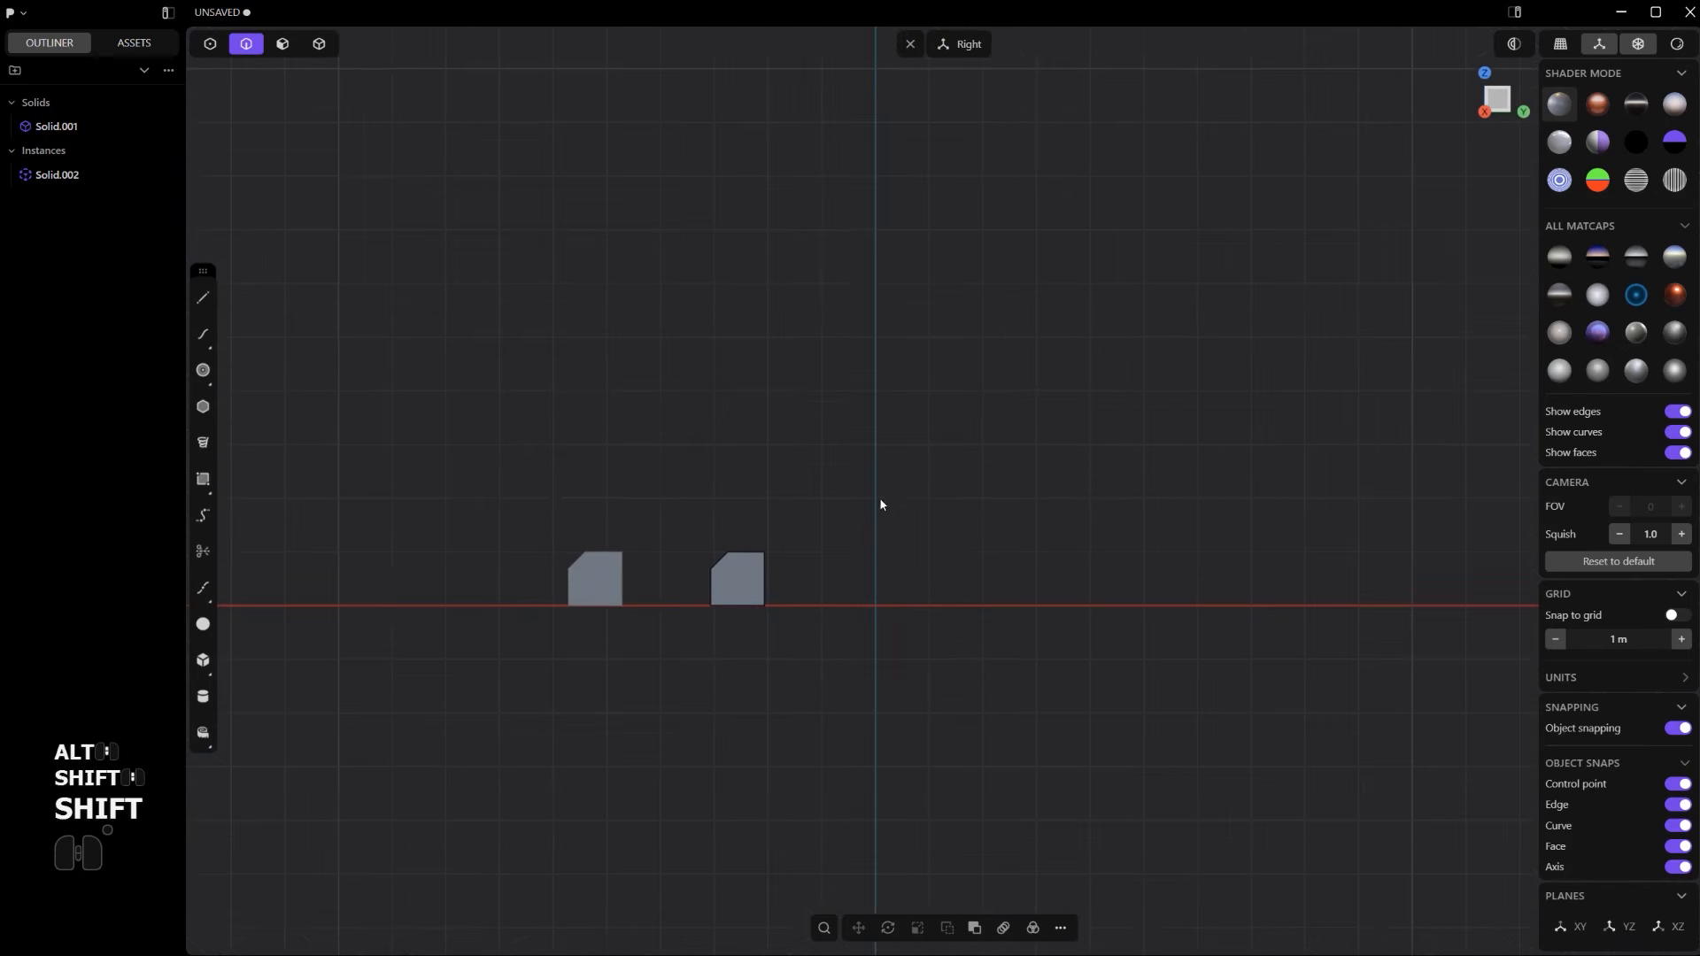
scroll(869, 520, up, 3)
shift+middle_drag(972, 769, 810, 658)
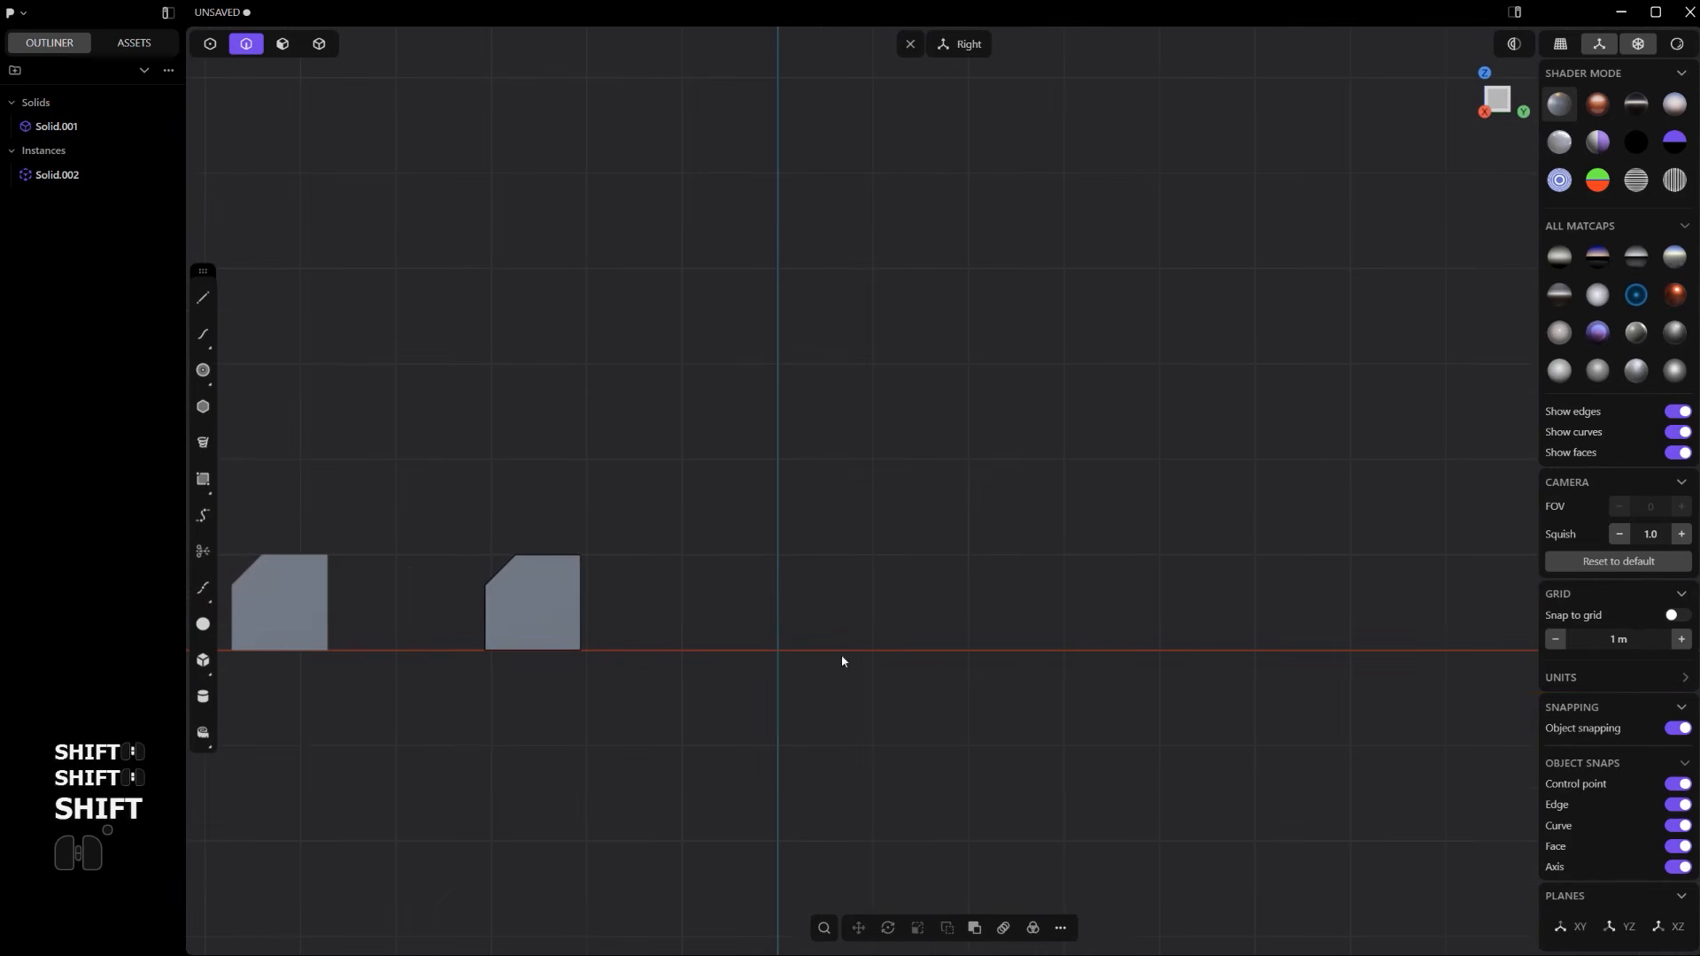
shift+middle_drag(580, 432, 522, 332)
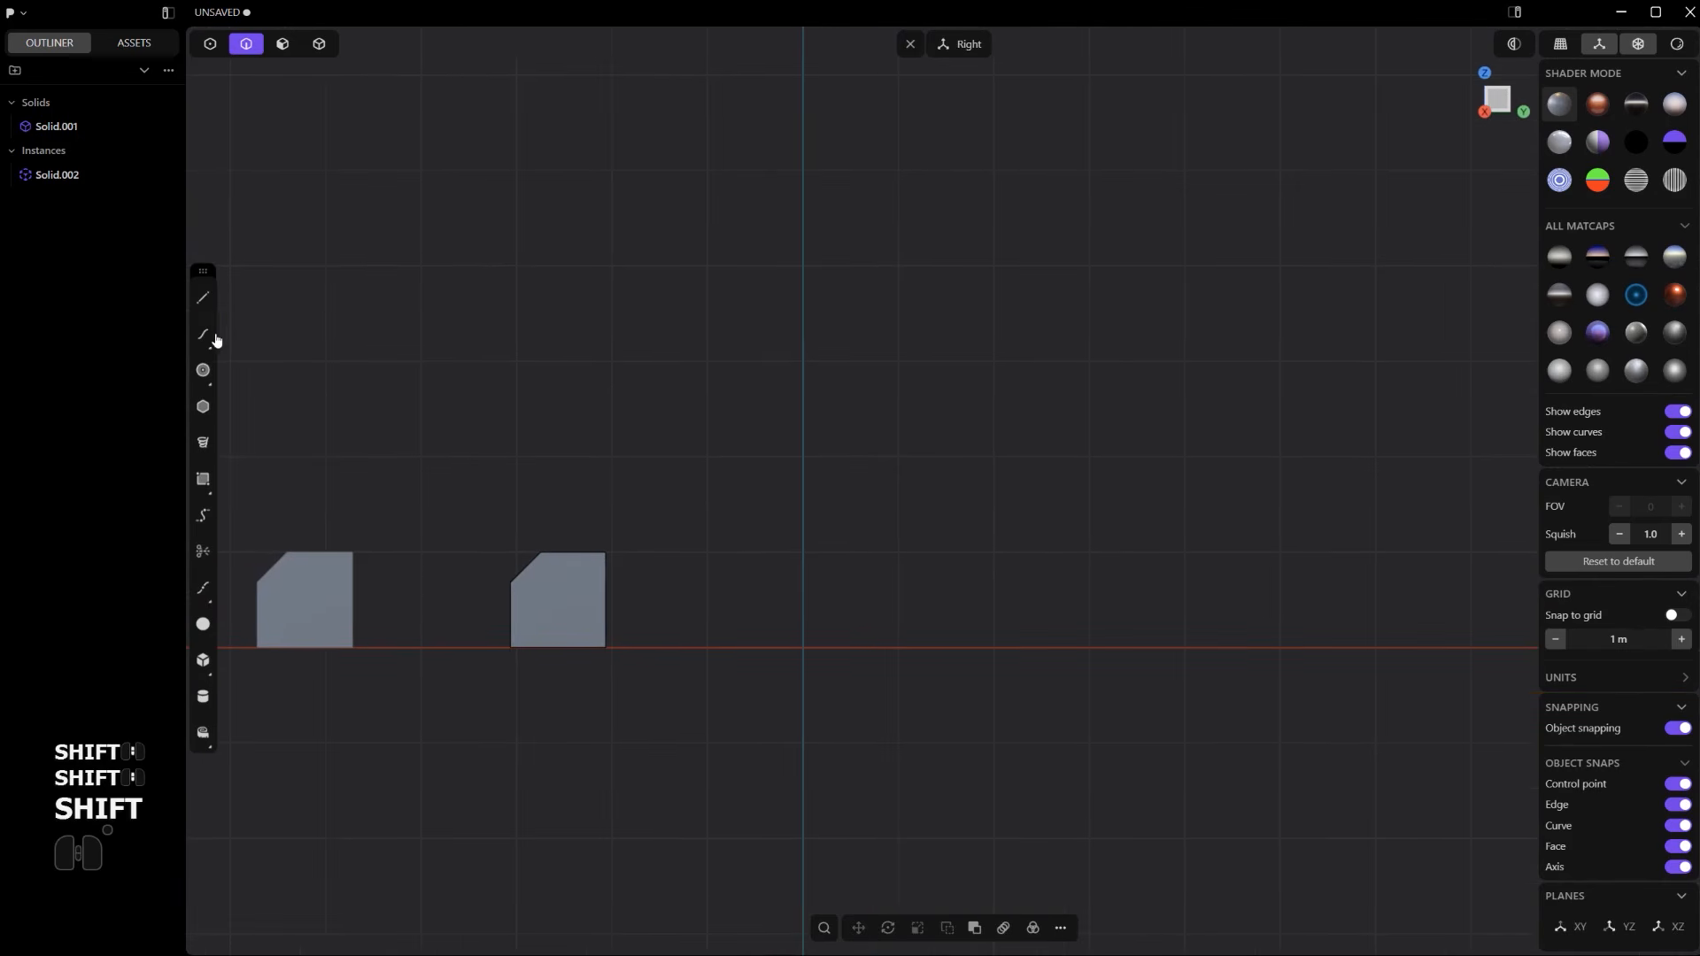
drag(214, 338, 246, 350)
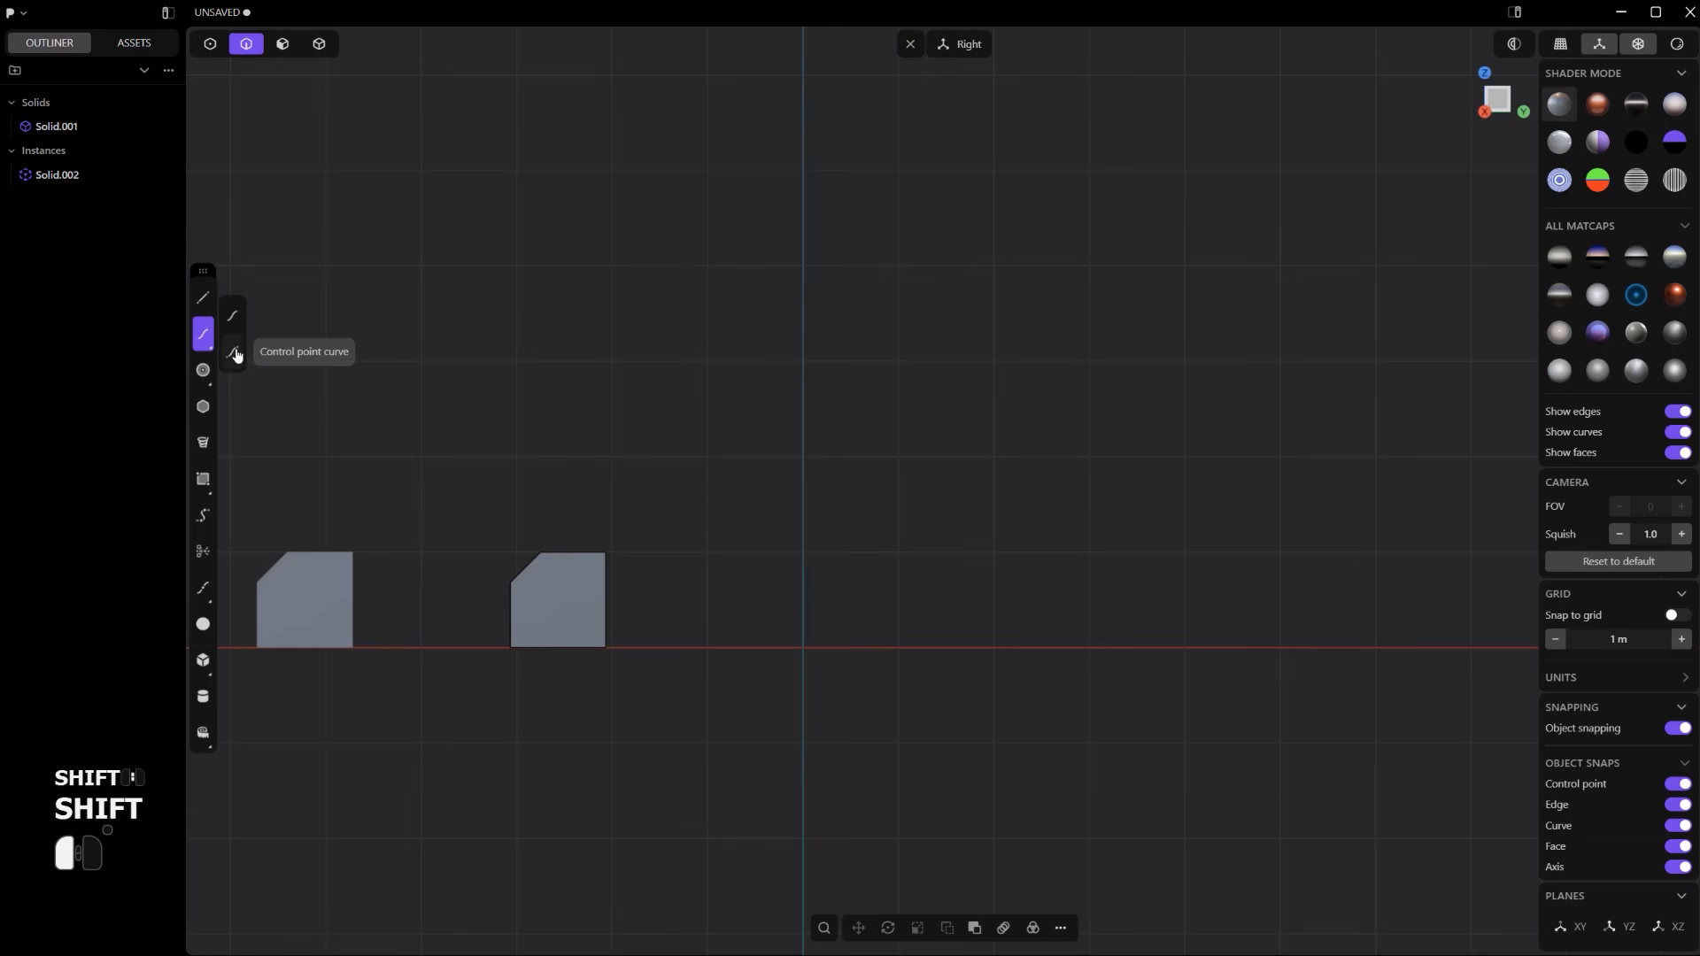
click(233, 352)
shift+middle_drag(891, 405, 999, 465)
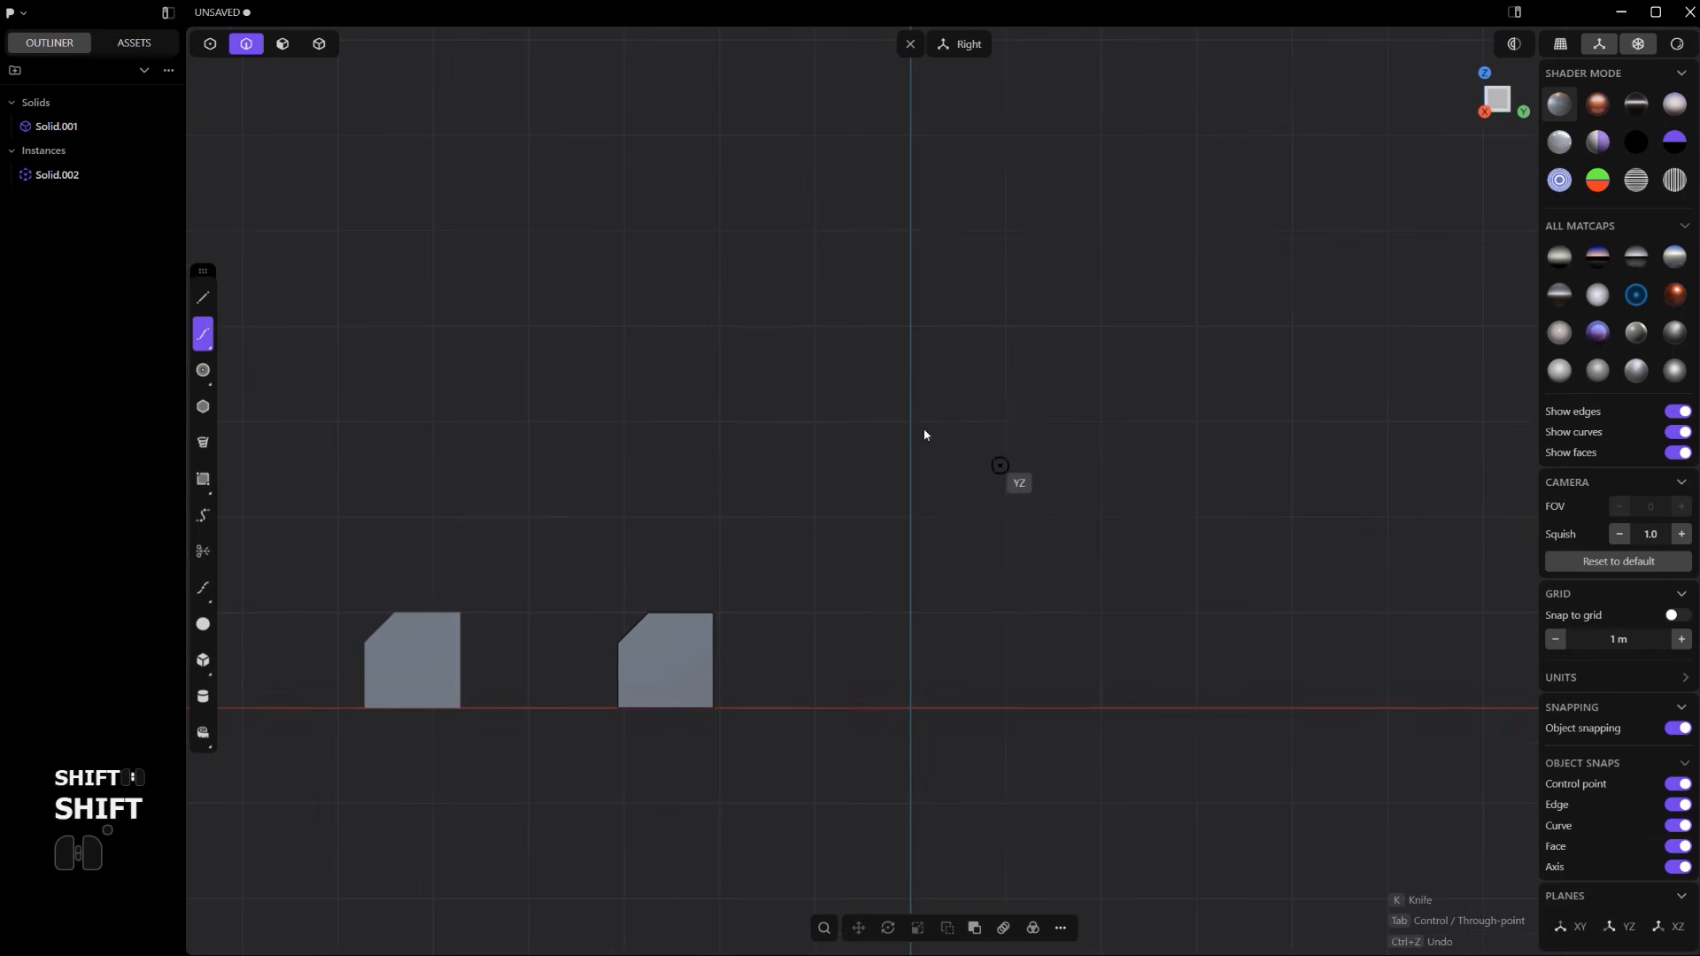
click(582, 437)
click(784, 269)
click(1034, 441)
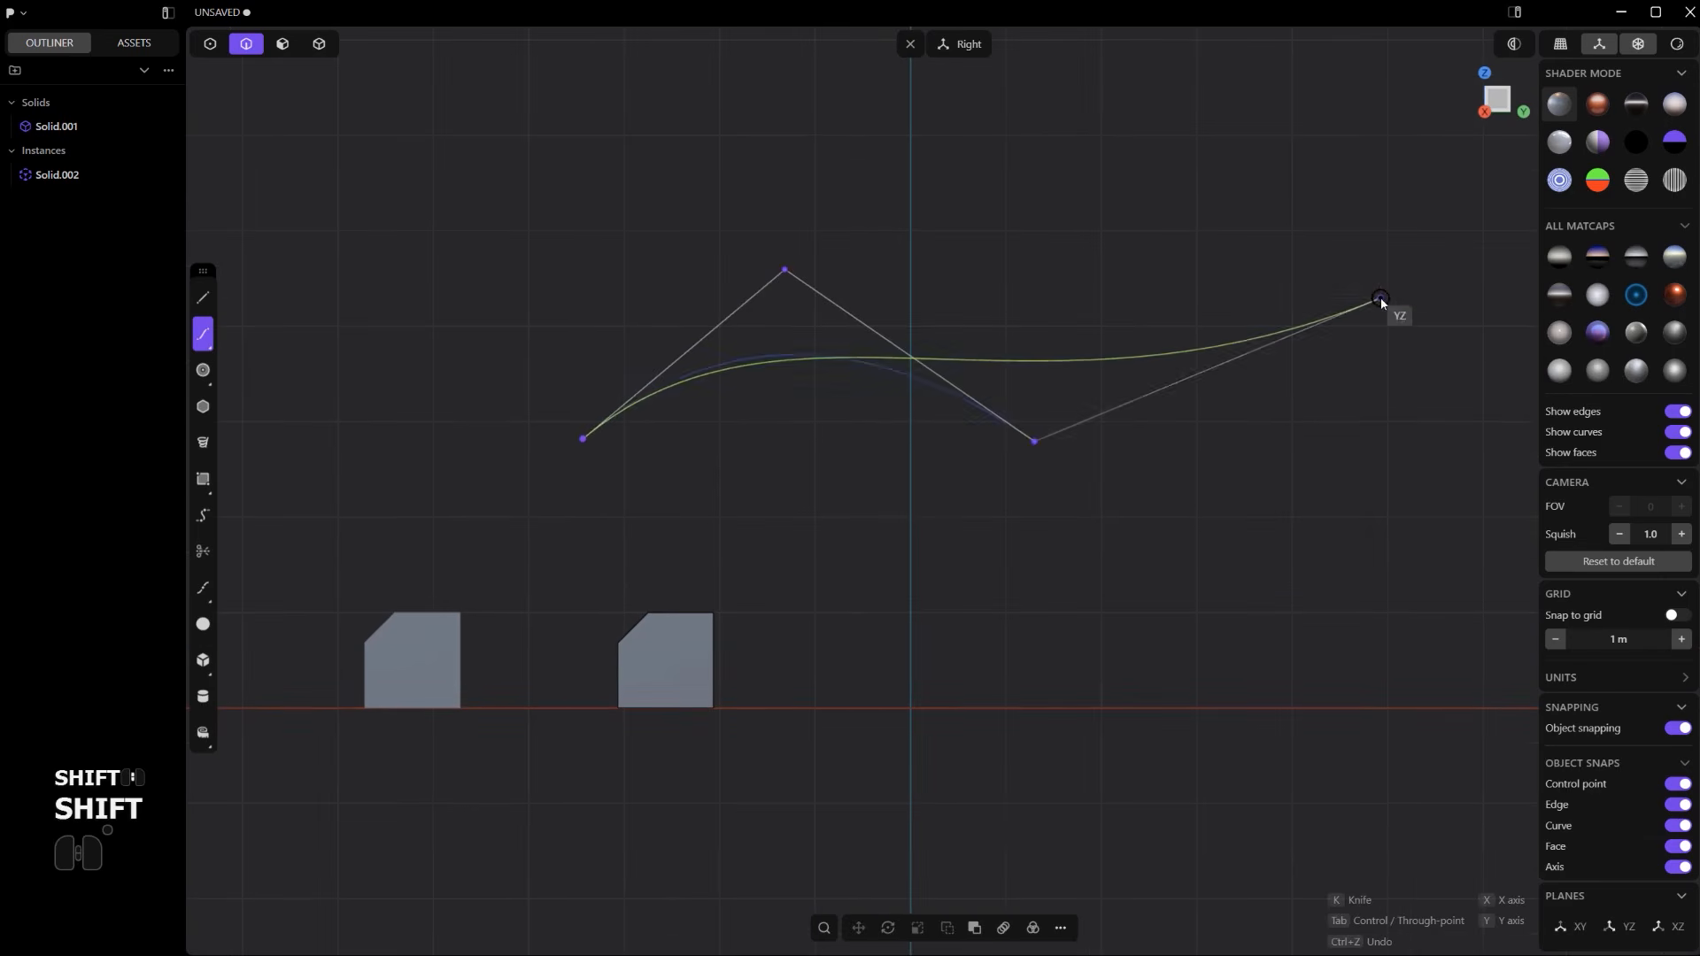
click(1380, 299)
right_click(1380, 301)
- In the Top view, duplicate the curve along the X axis and scale the copy down to roughly half size
scroll(1133, 379, down, 3)
middle_drag(1065, 411, 1301, 541)
shift+middle_drag(1301, 542, 933, 584)
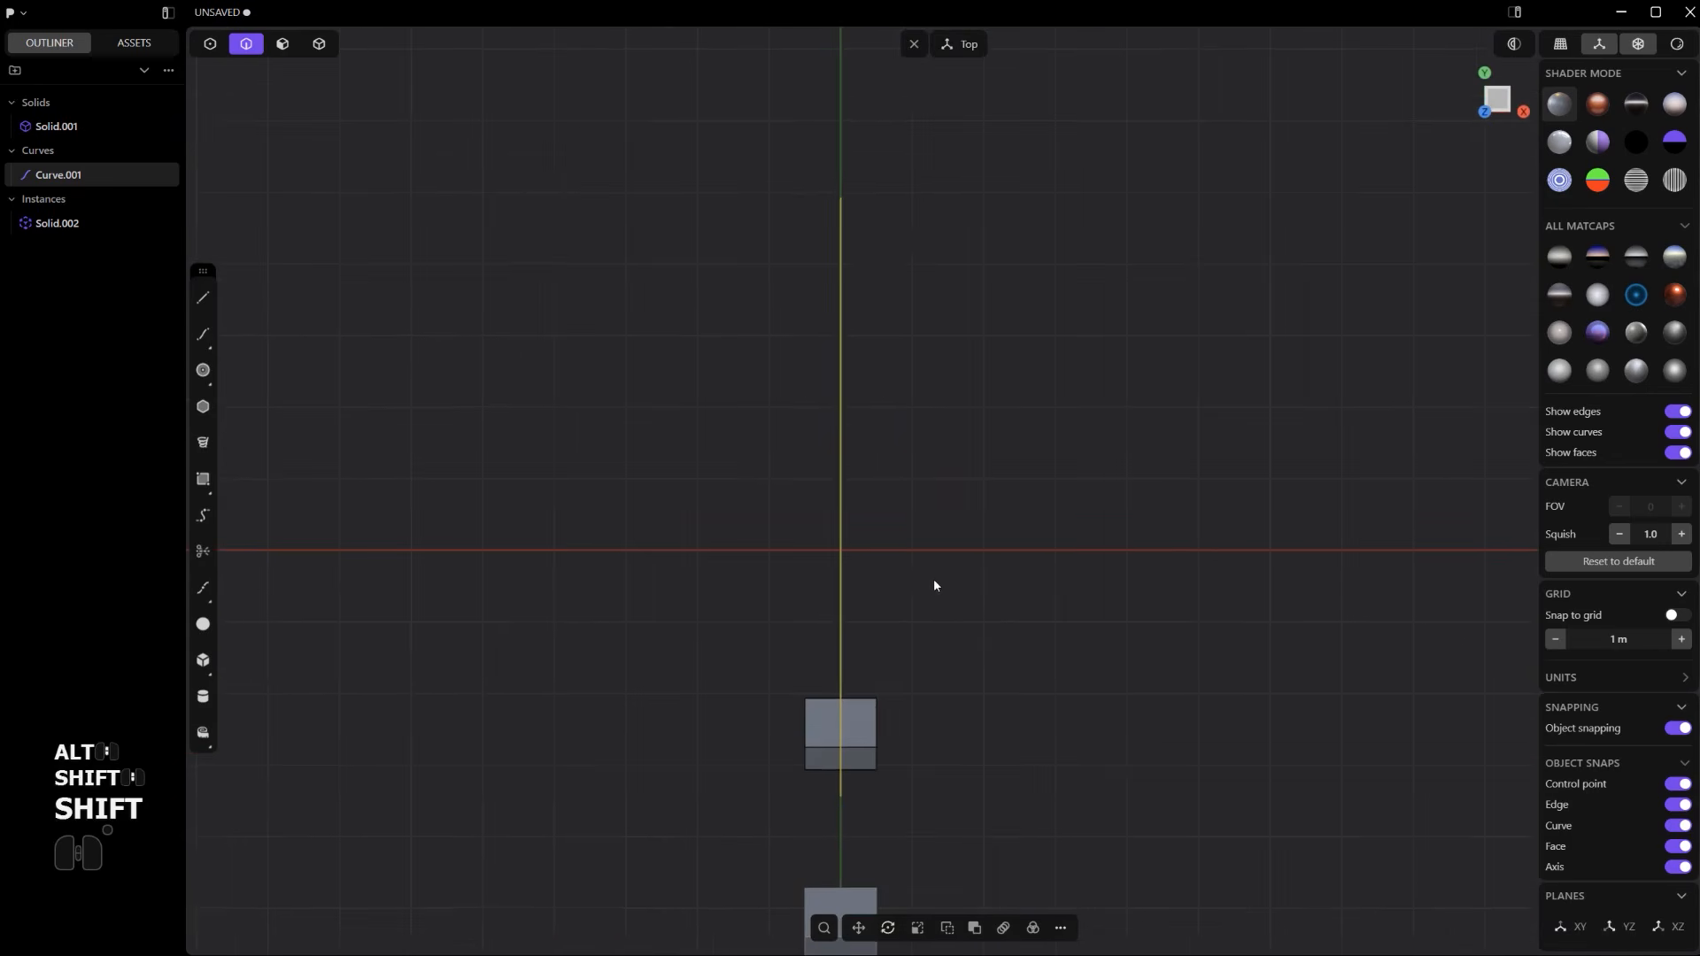
key(shift+d)
key(x)
click(1117, 570)
key(s)
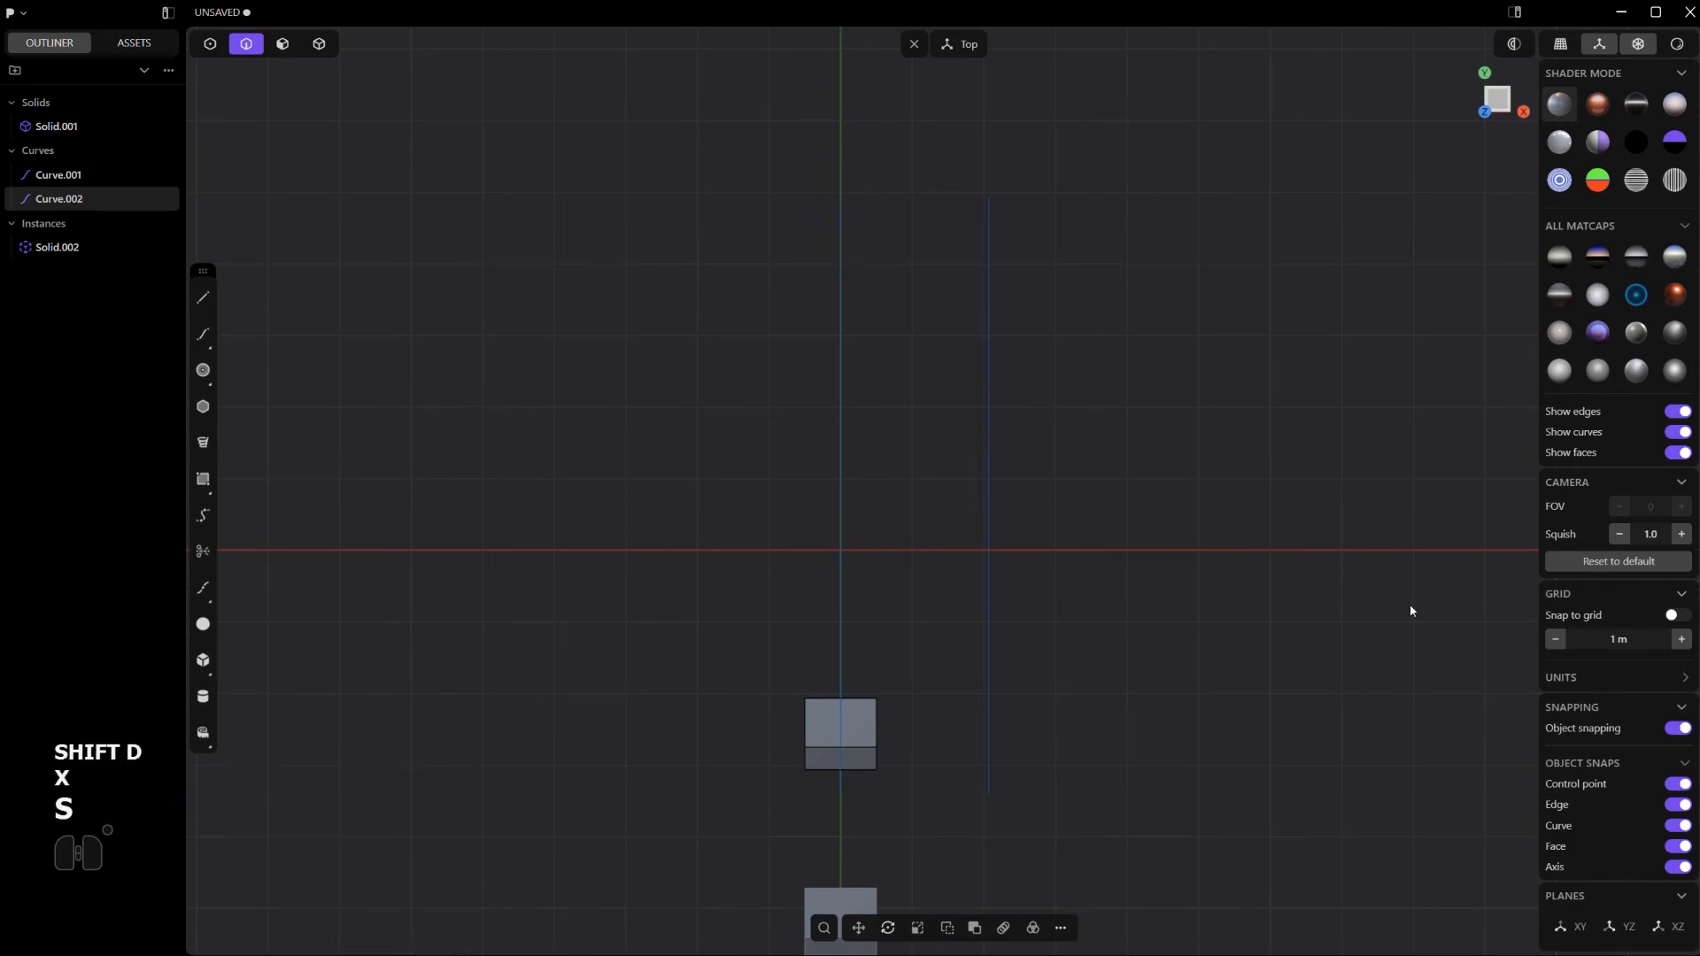
click(1117, 542)
- Move the small curve along X to the negative side of the long one and duplicate it along X to the positive side
key(g)
key(x)
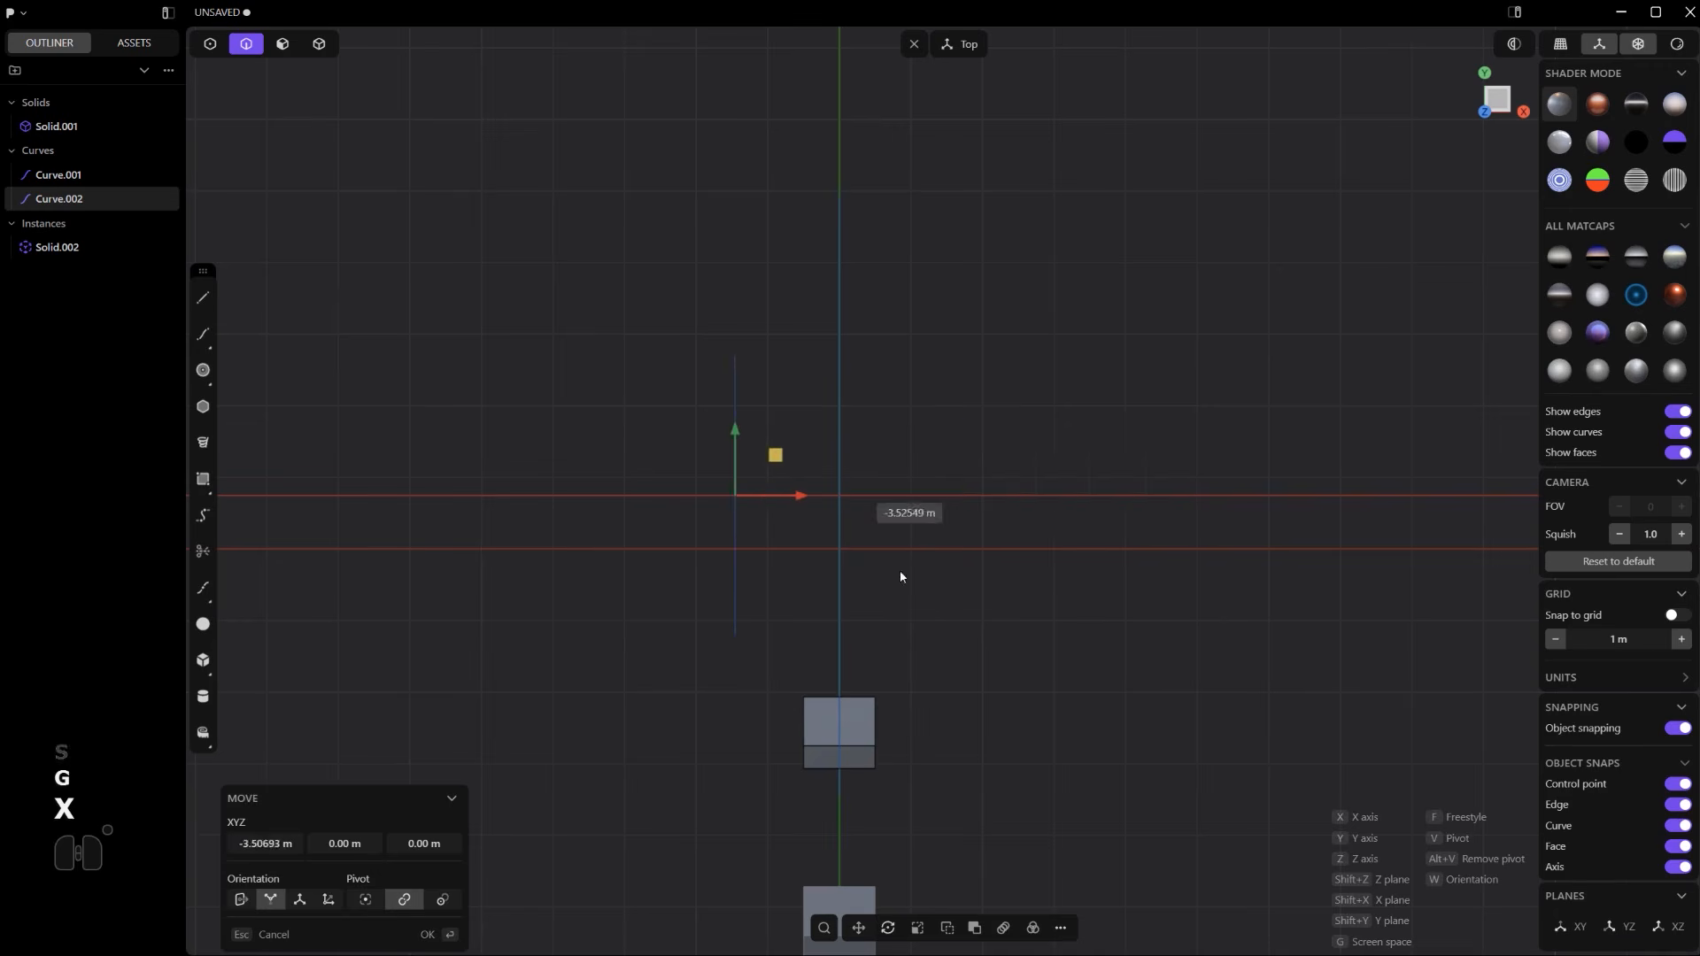
click(847, 571)
middle_drag(1080, 576, 989, 406)
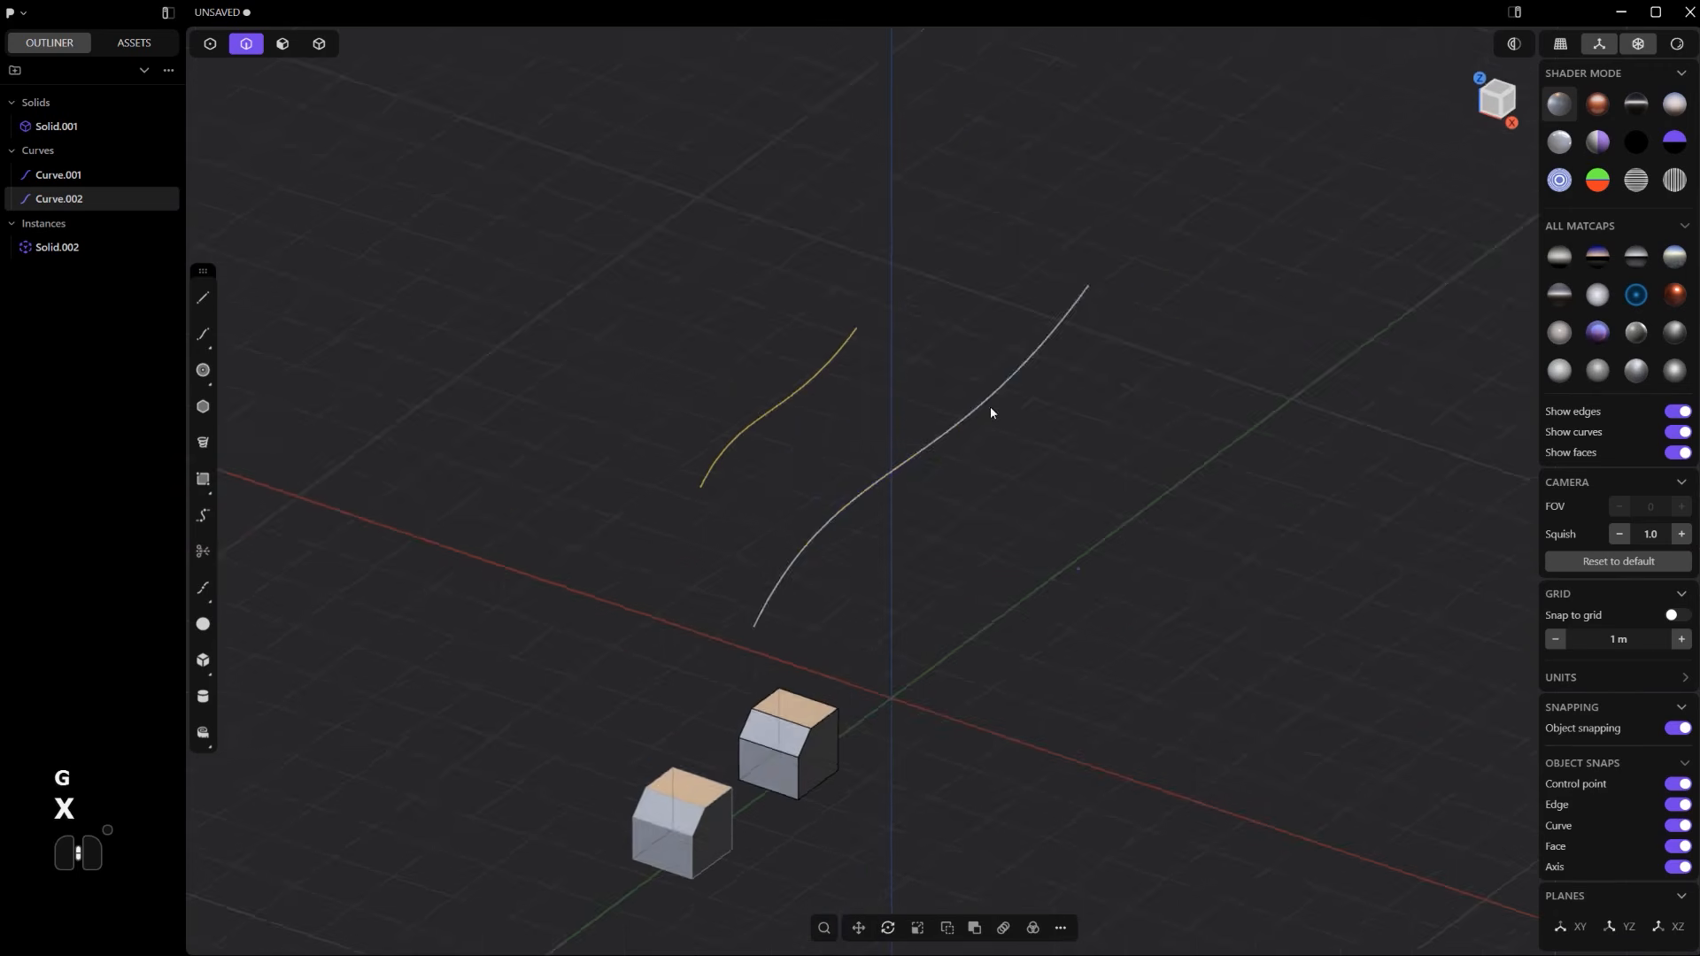
key(shift+d)
key(x)
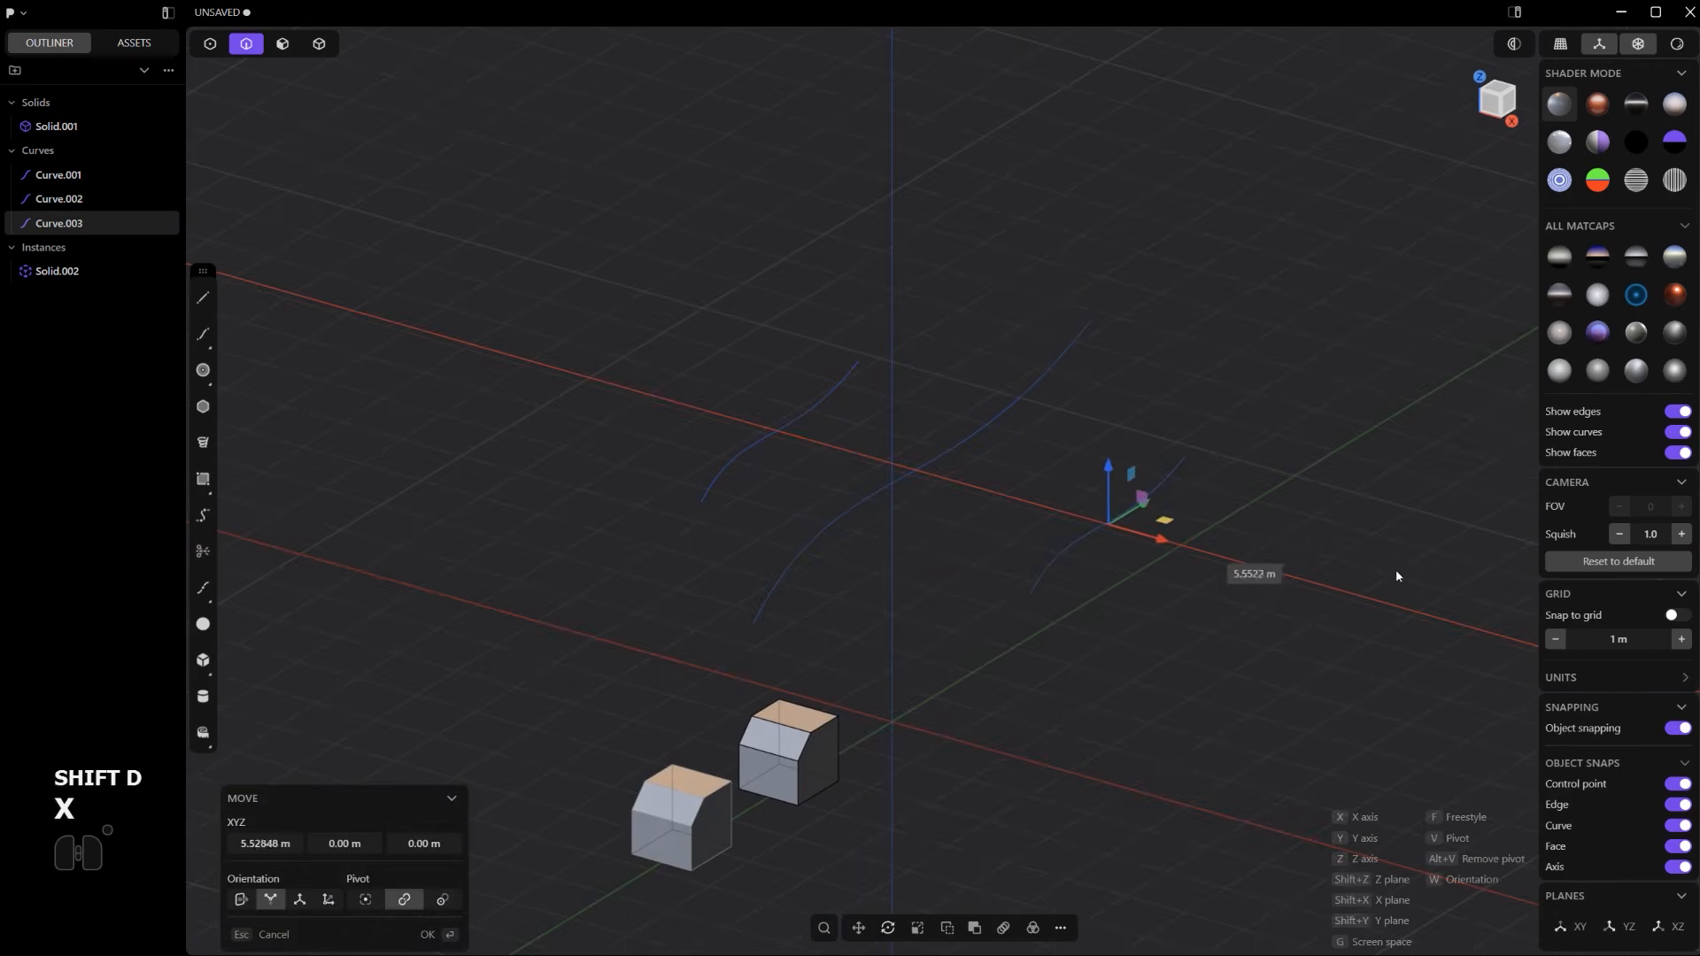
click(1399, 569)
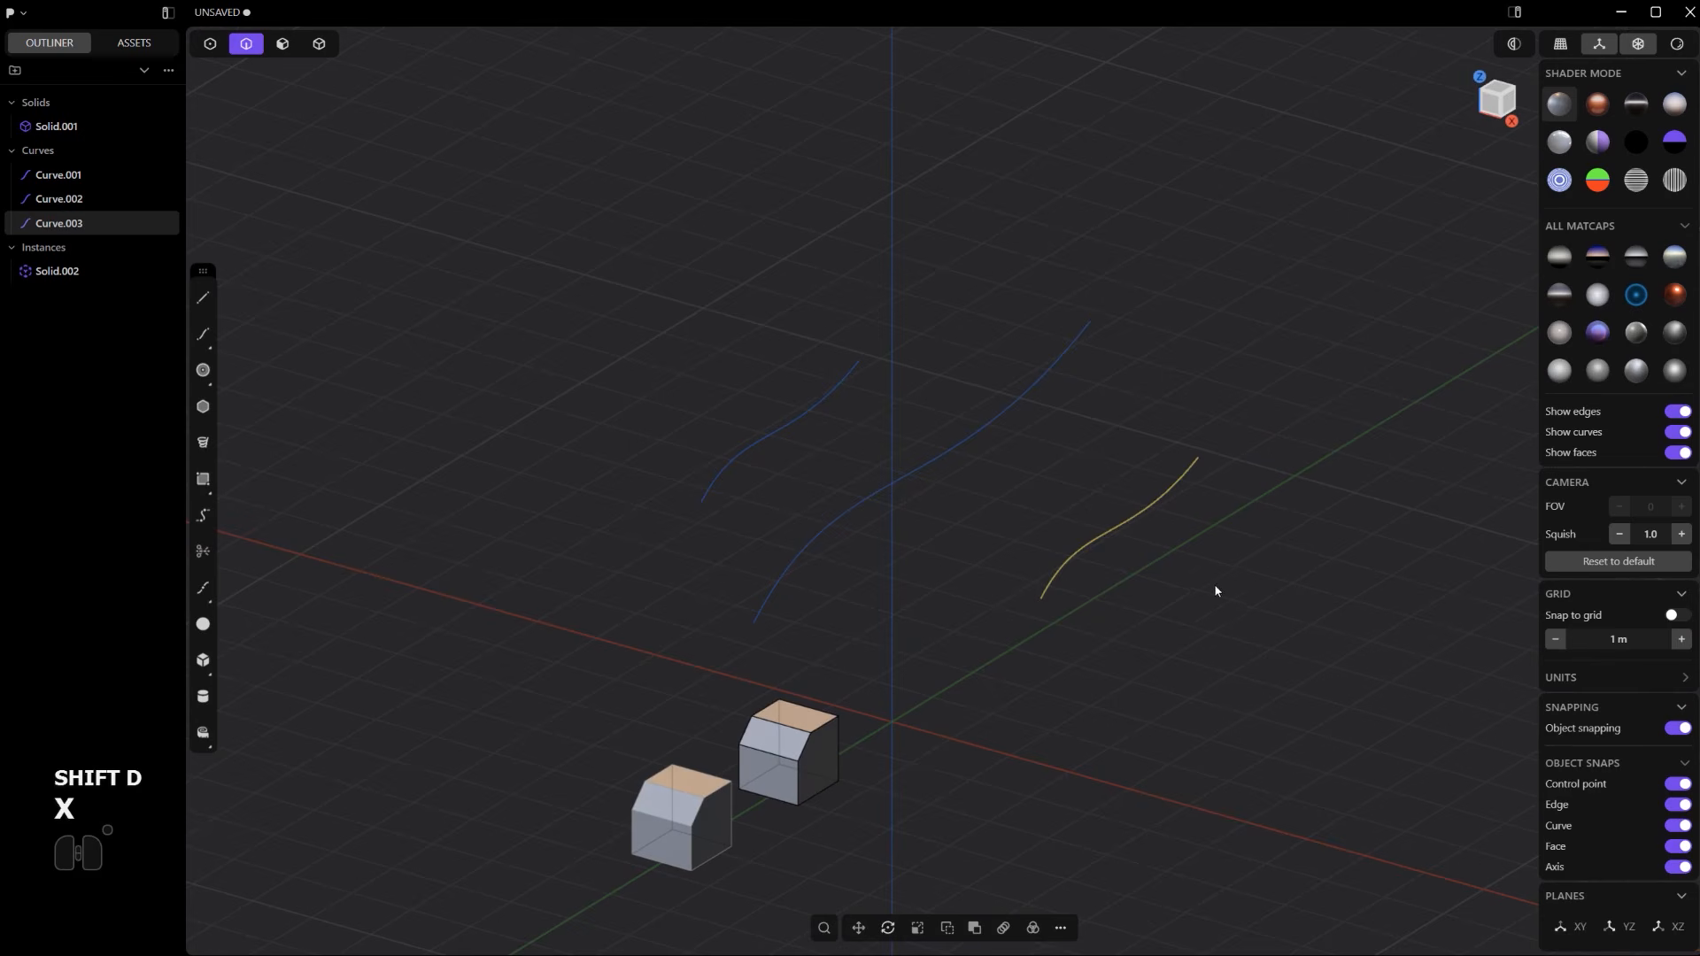
- Select all three curves and try a Loft surface through them
middle_drag(1165, 590, 990, 450)
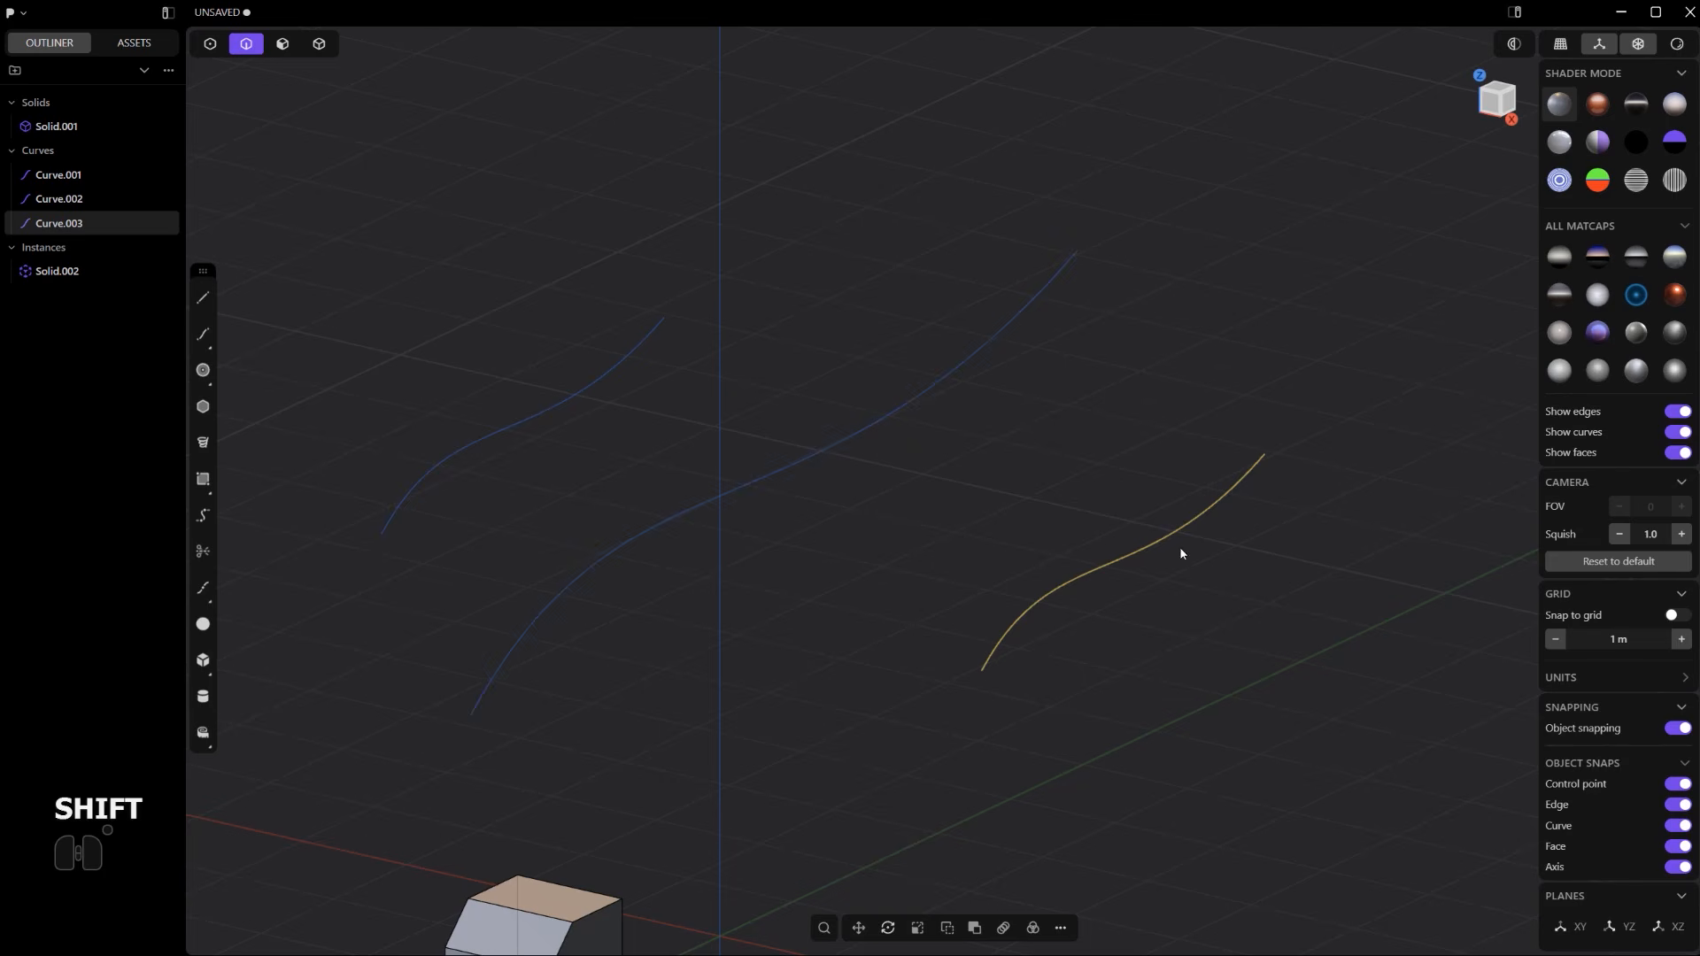
shift+click(910, 417)
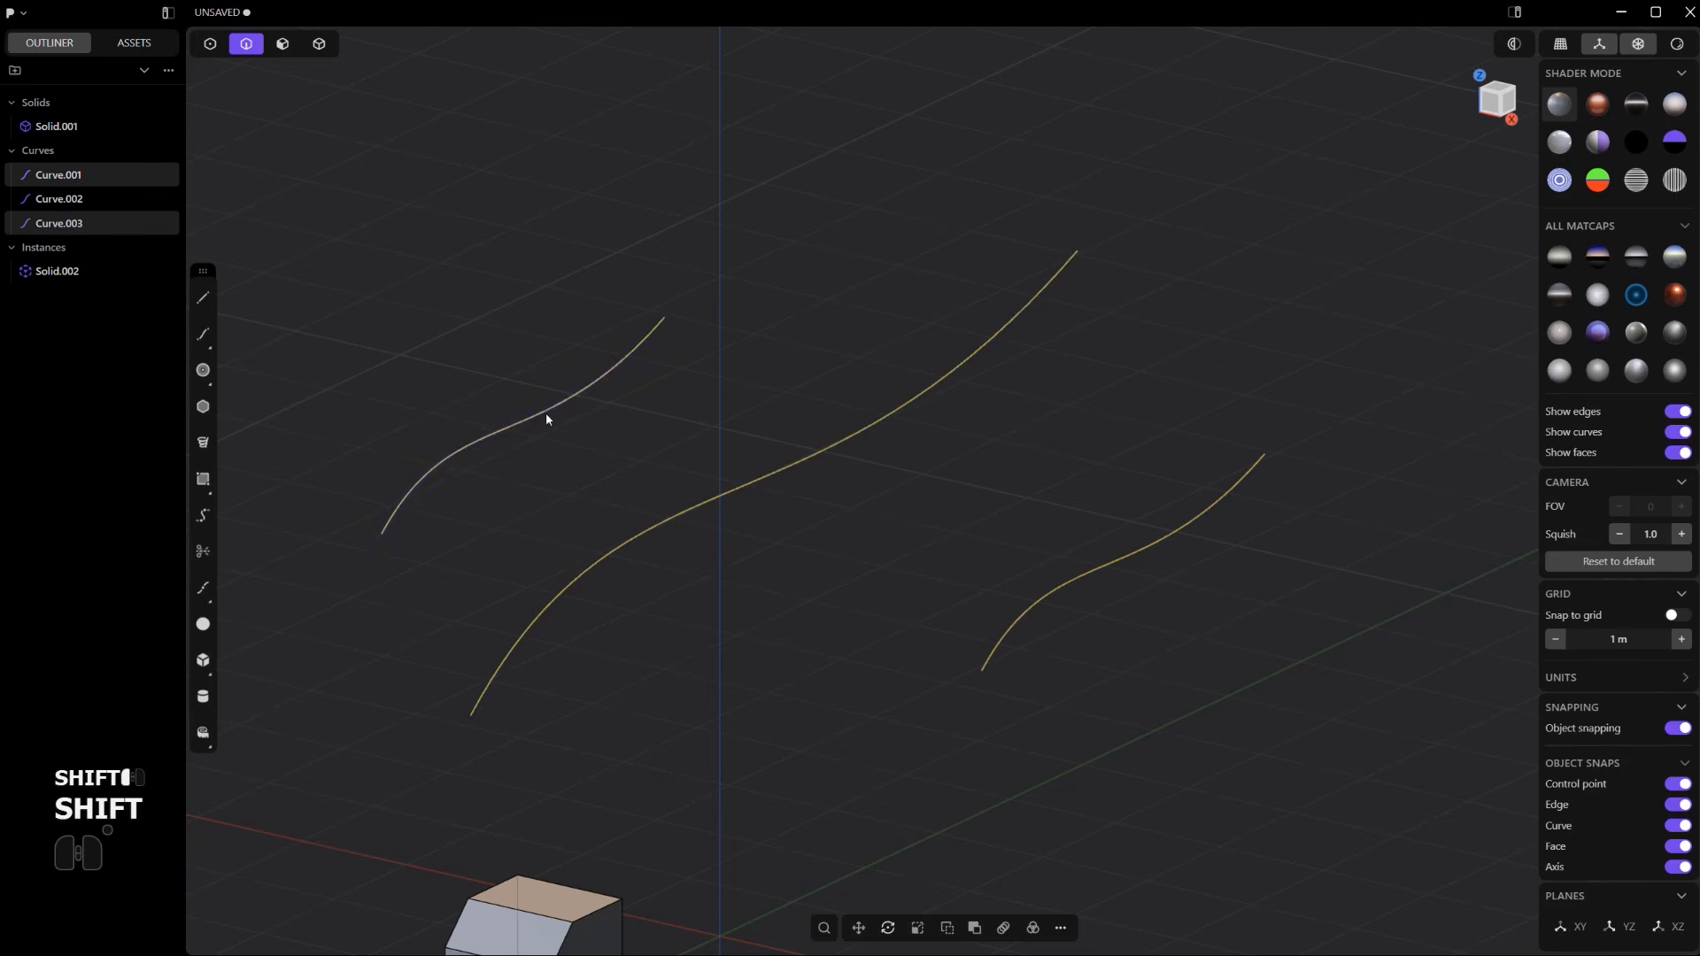
shift+click(545, 412)
middle_drag(912, 457, 1217, 543)
key(l)
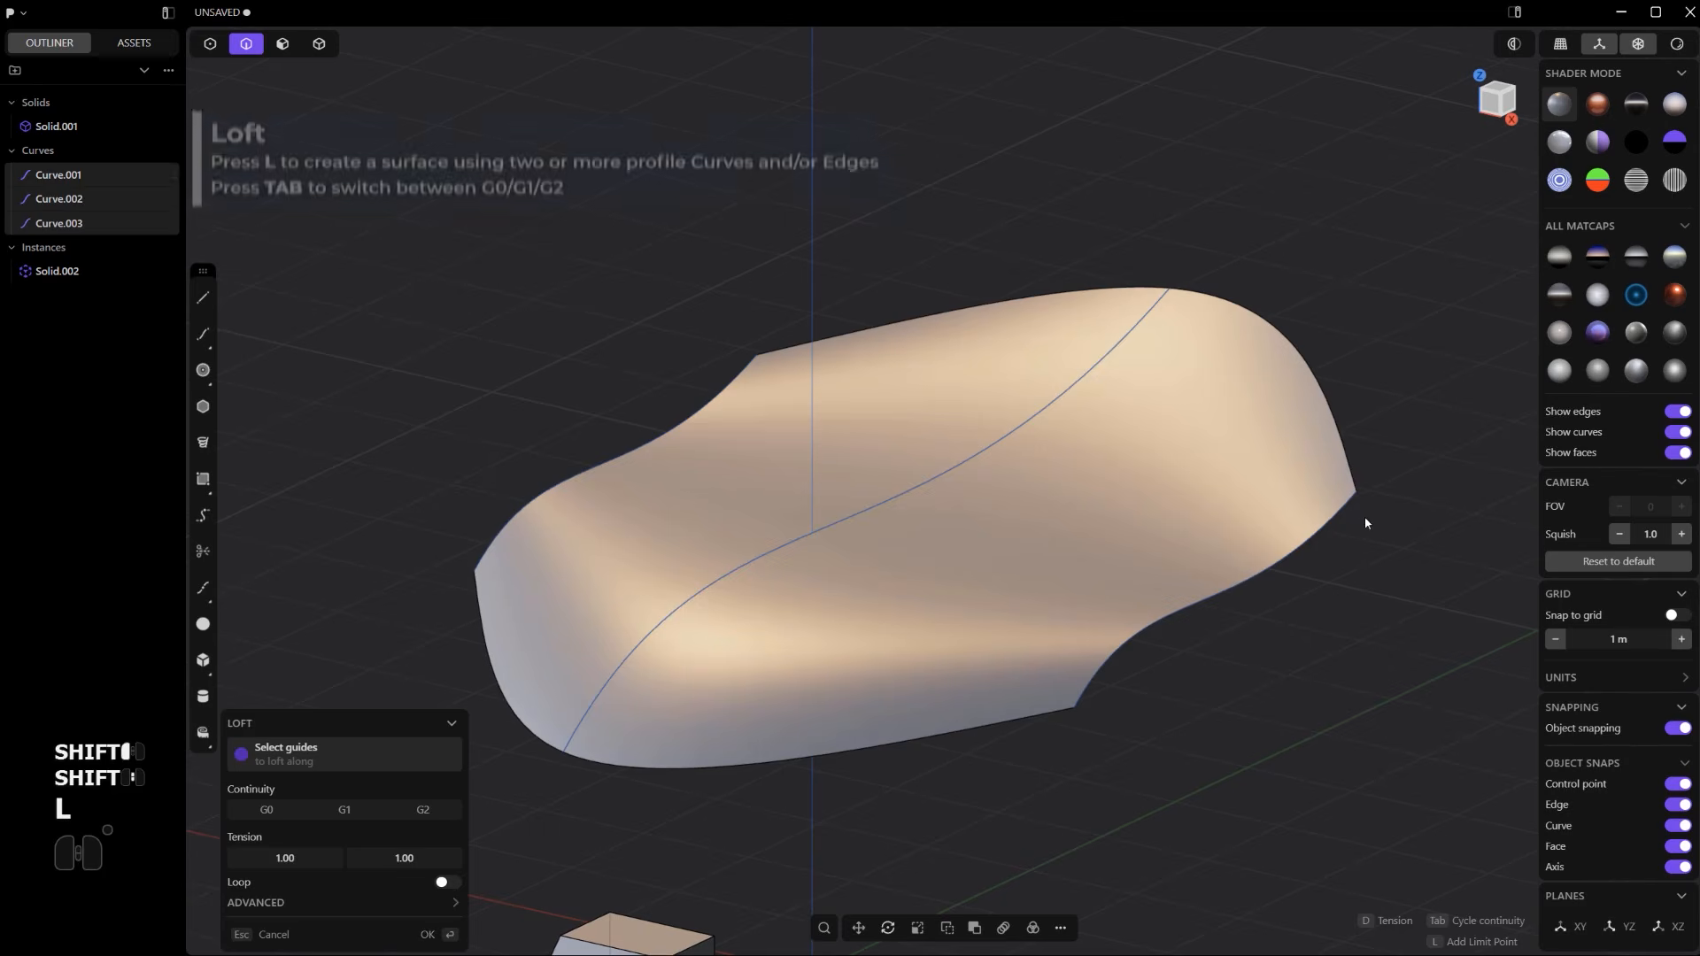
middle_drag(1017, 682, 766, 424)
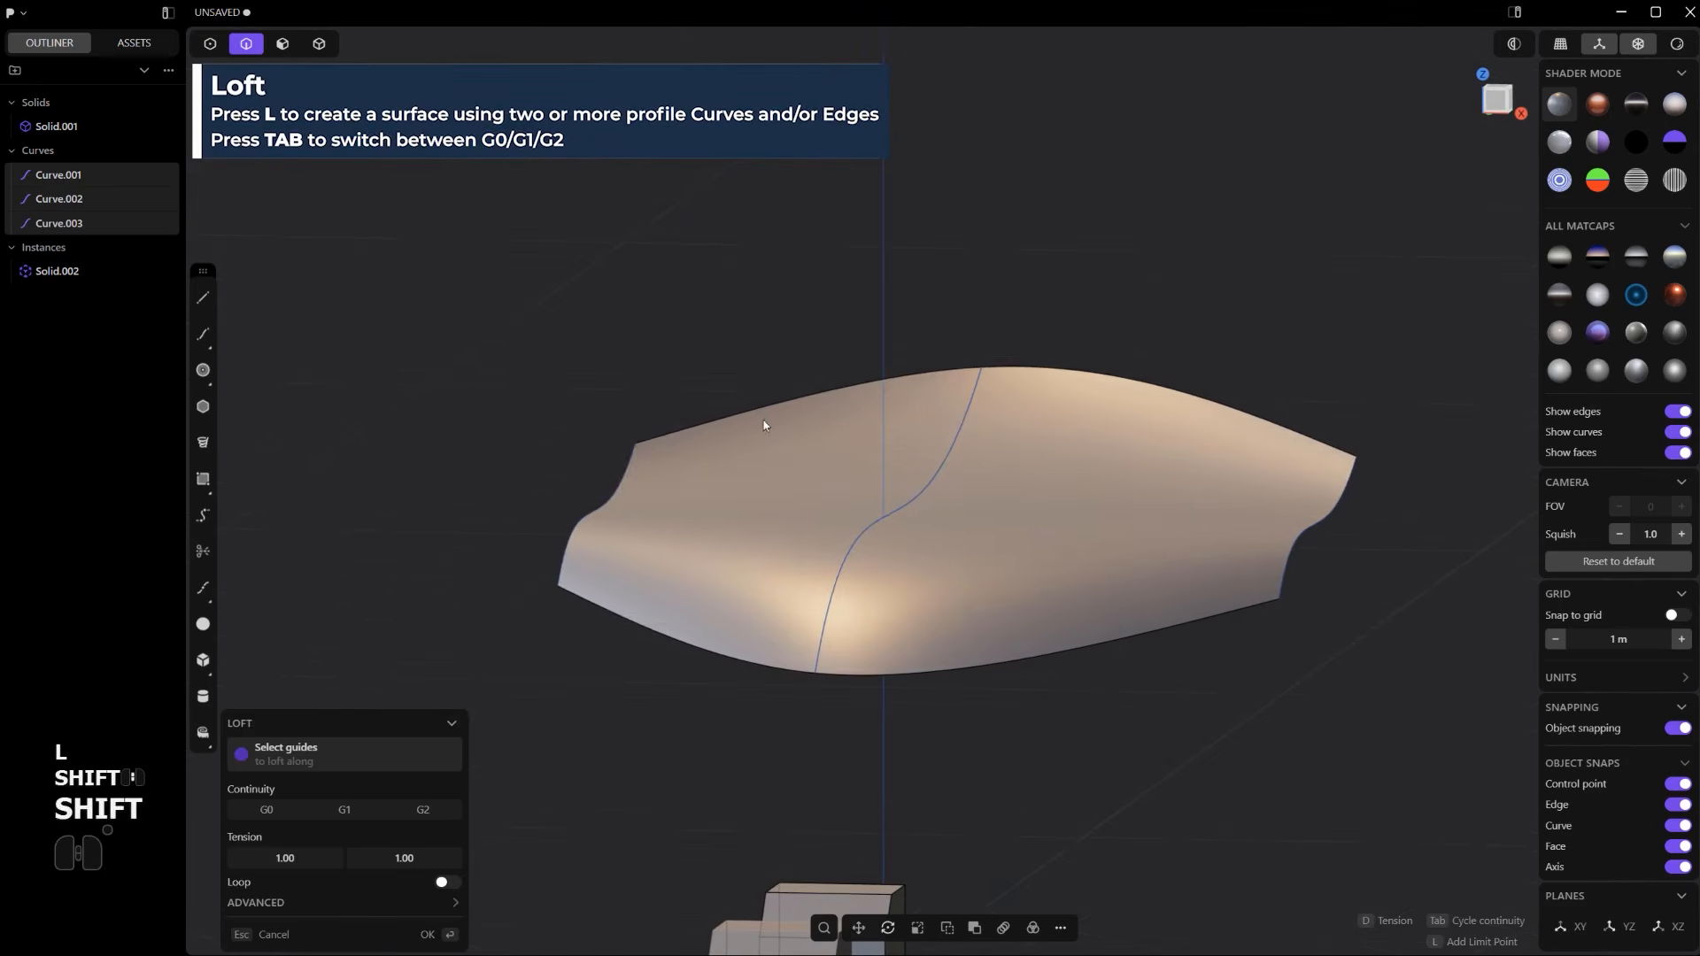
key(ctrl+z)
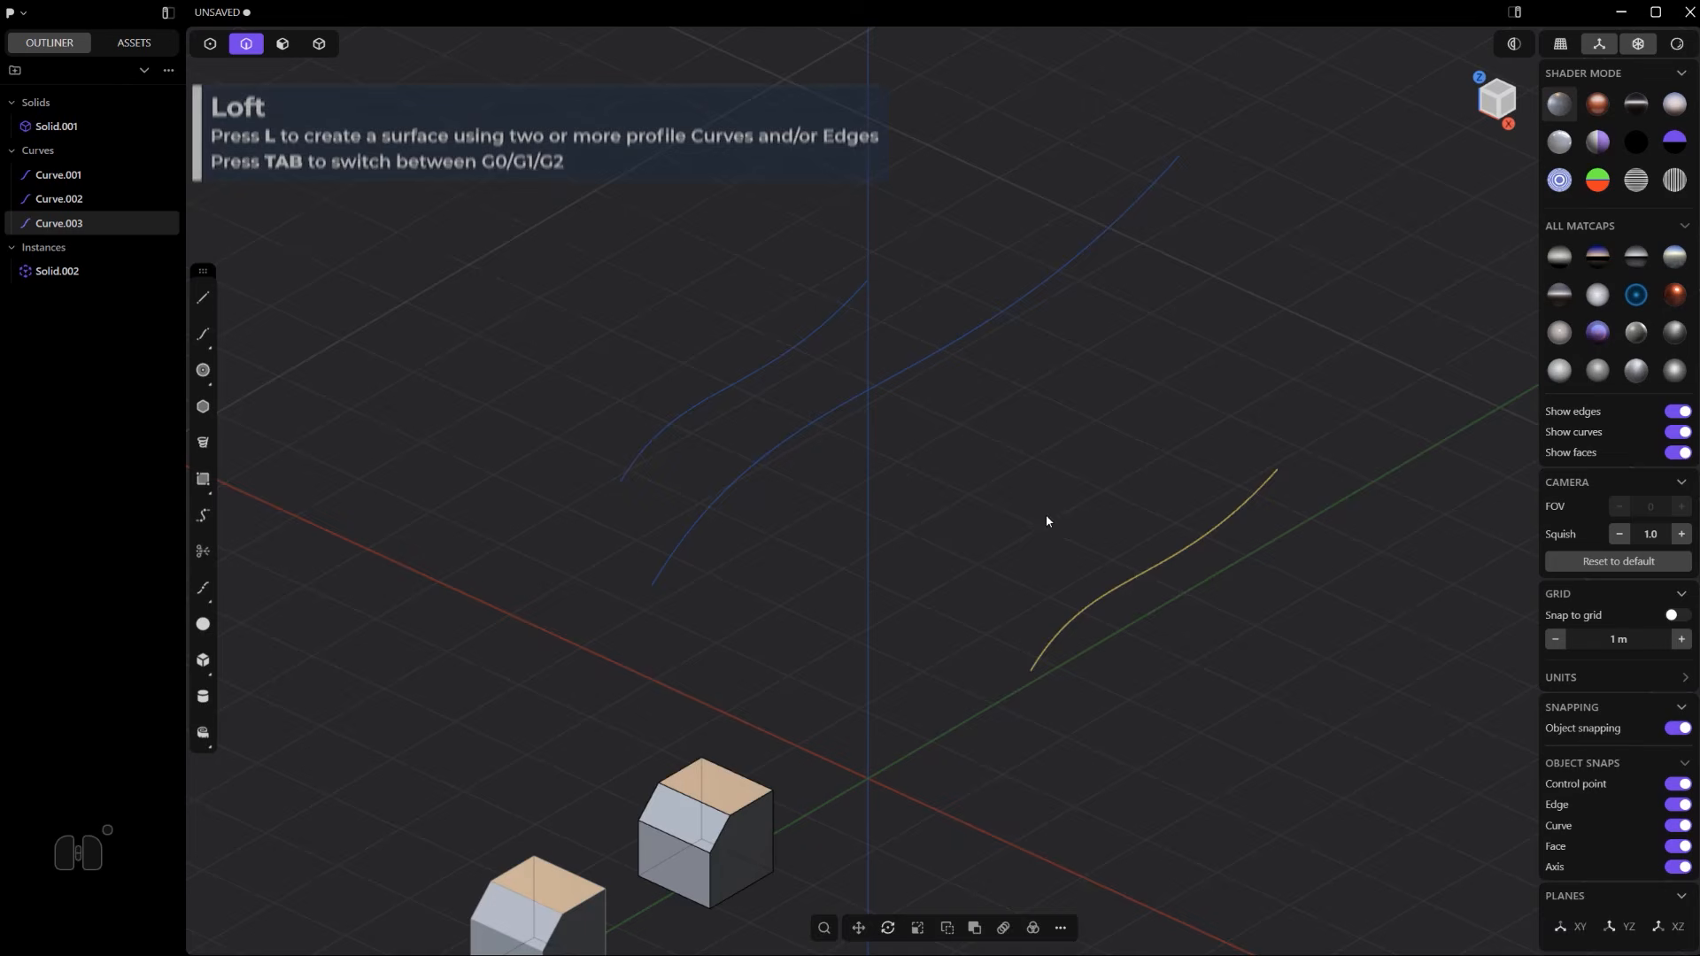
- Delete the three wave-shaped curves
shift+middle_drag(1044, 513, 1083, 505)
scroll(1066, 486, down, 3)
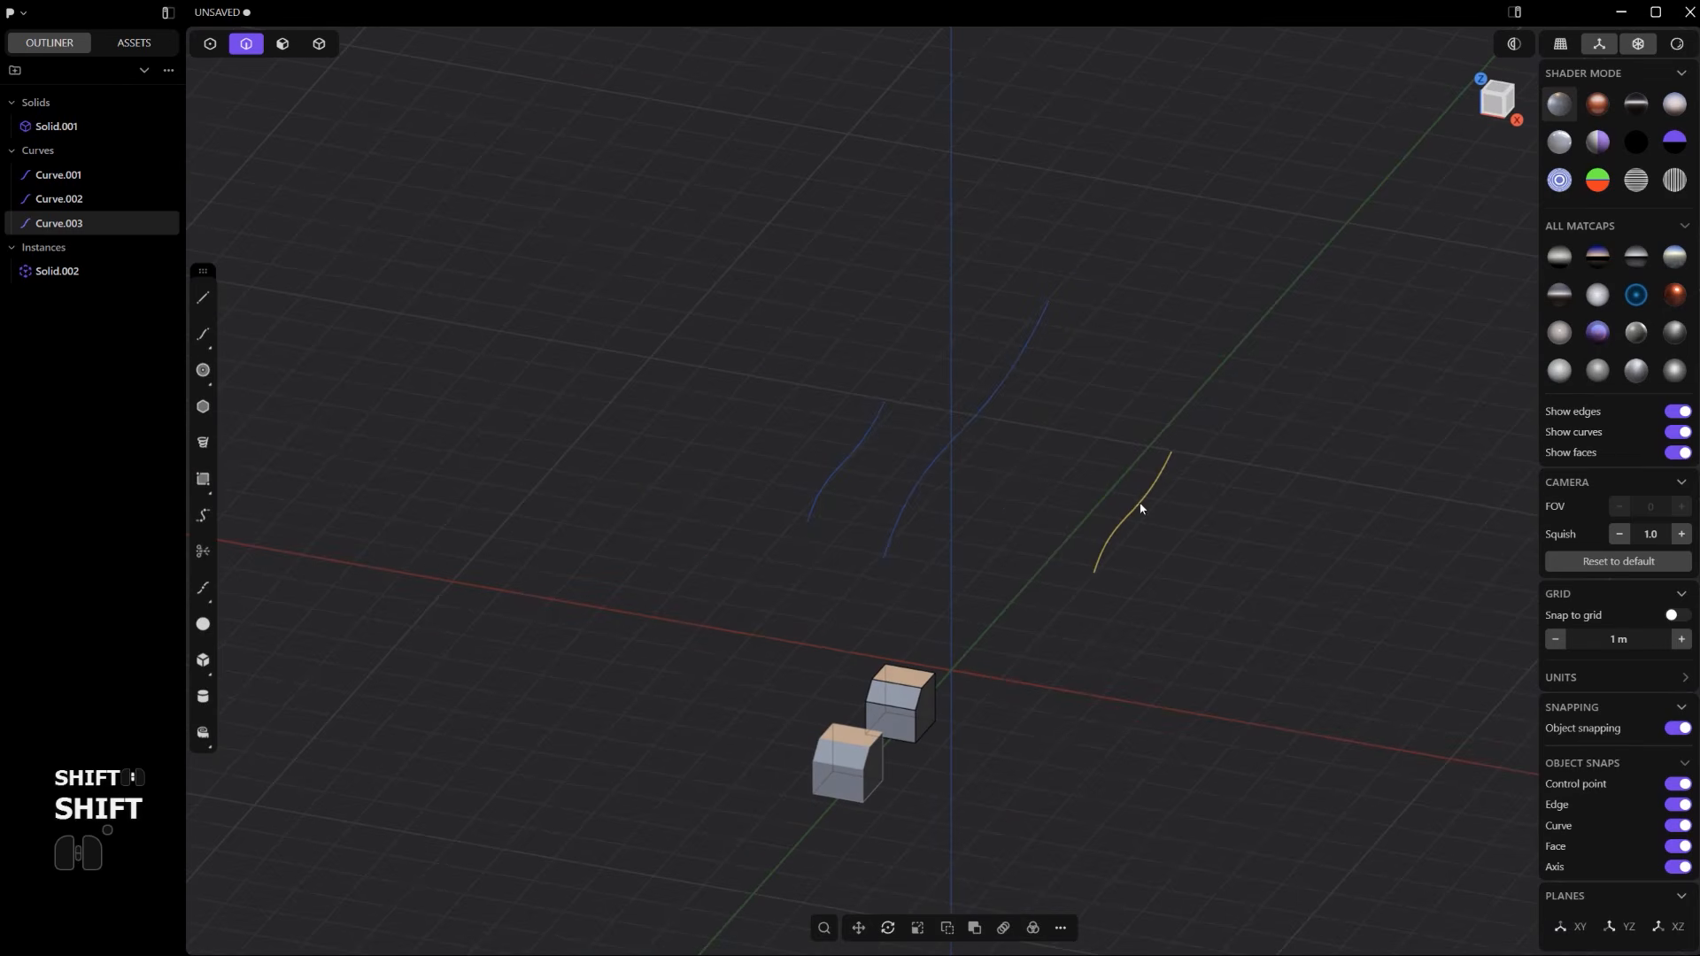
middle_drag(1194, 568, 1124, 507)
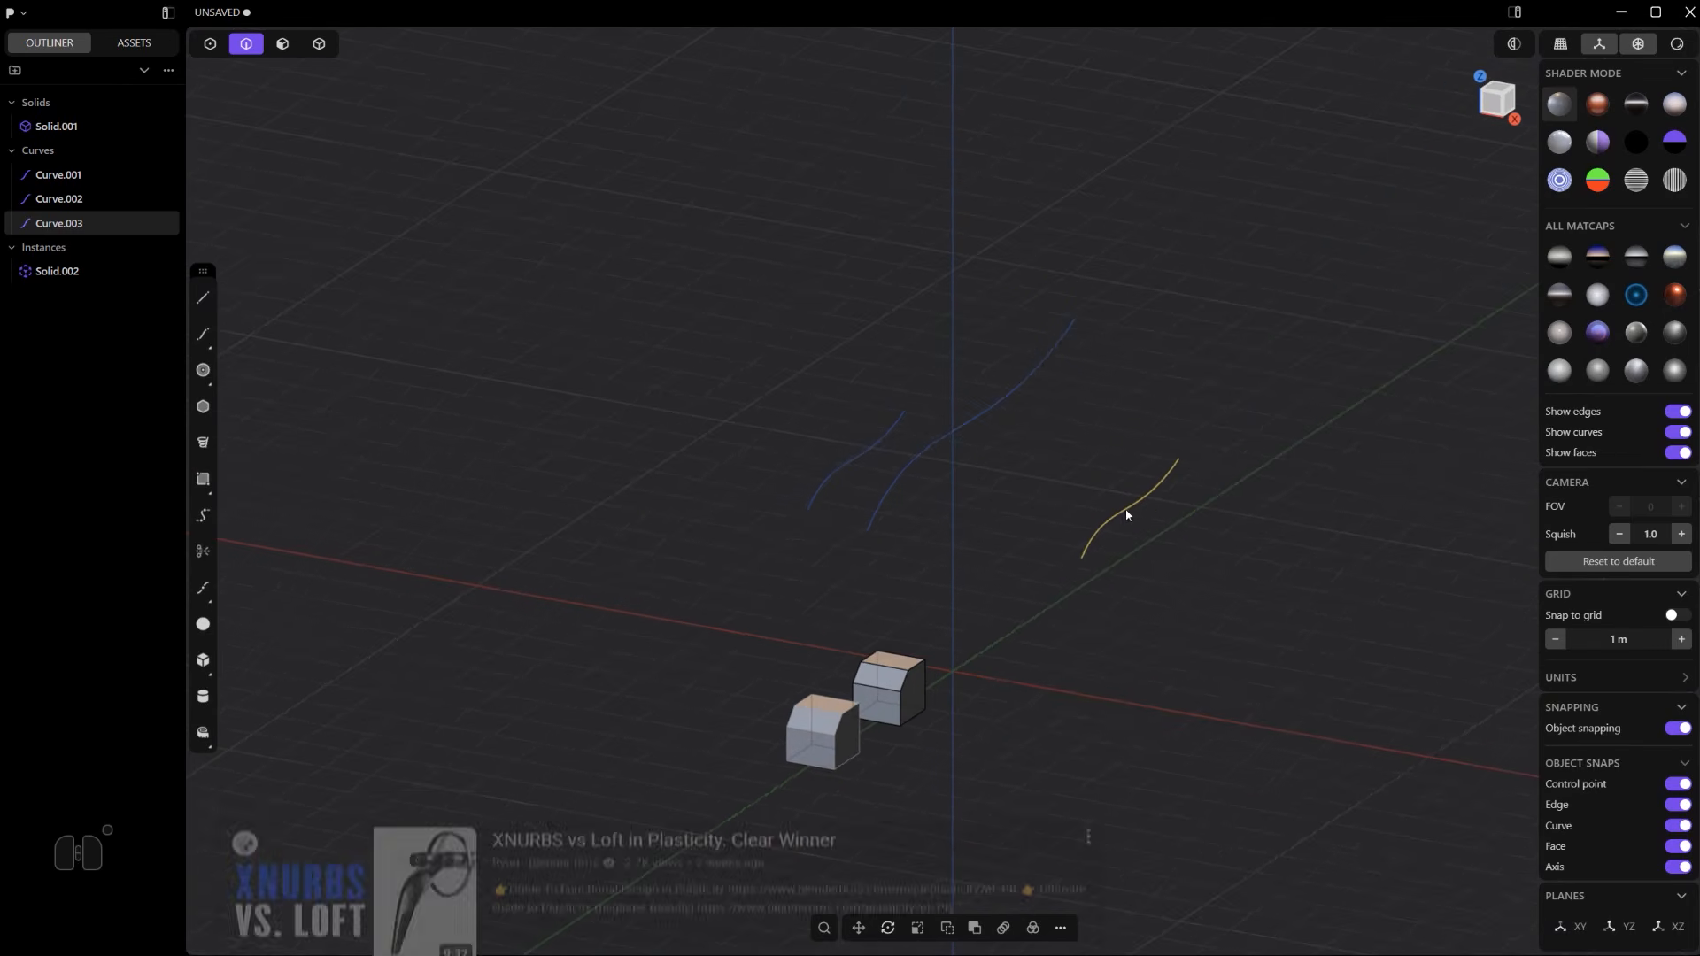
shift+middle_drag(1162, 566, 894, 543)
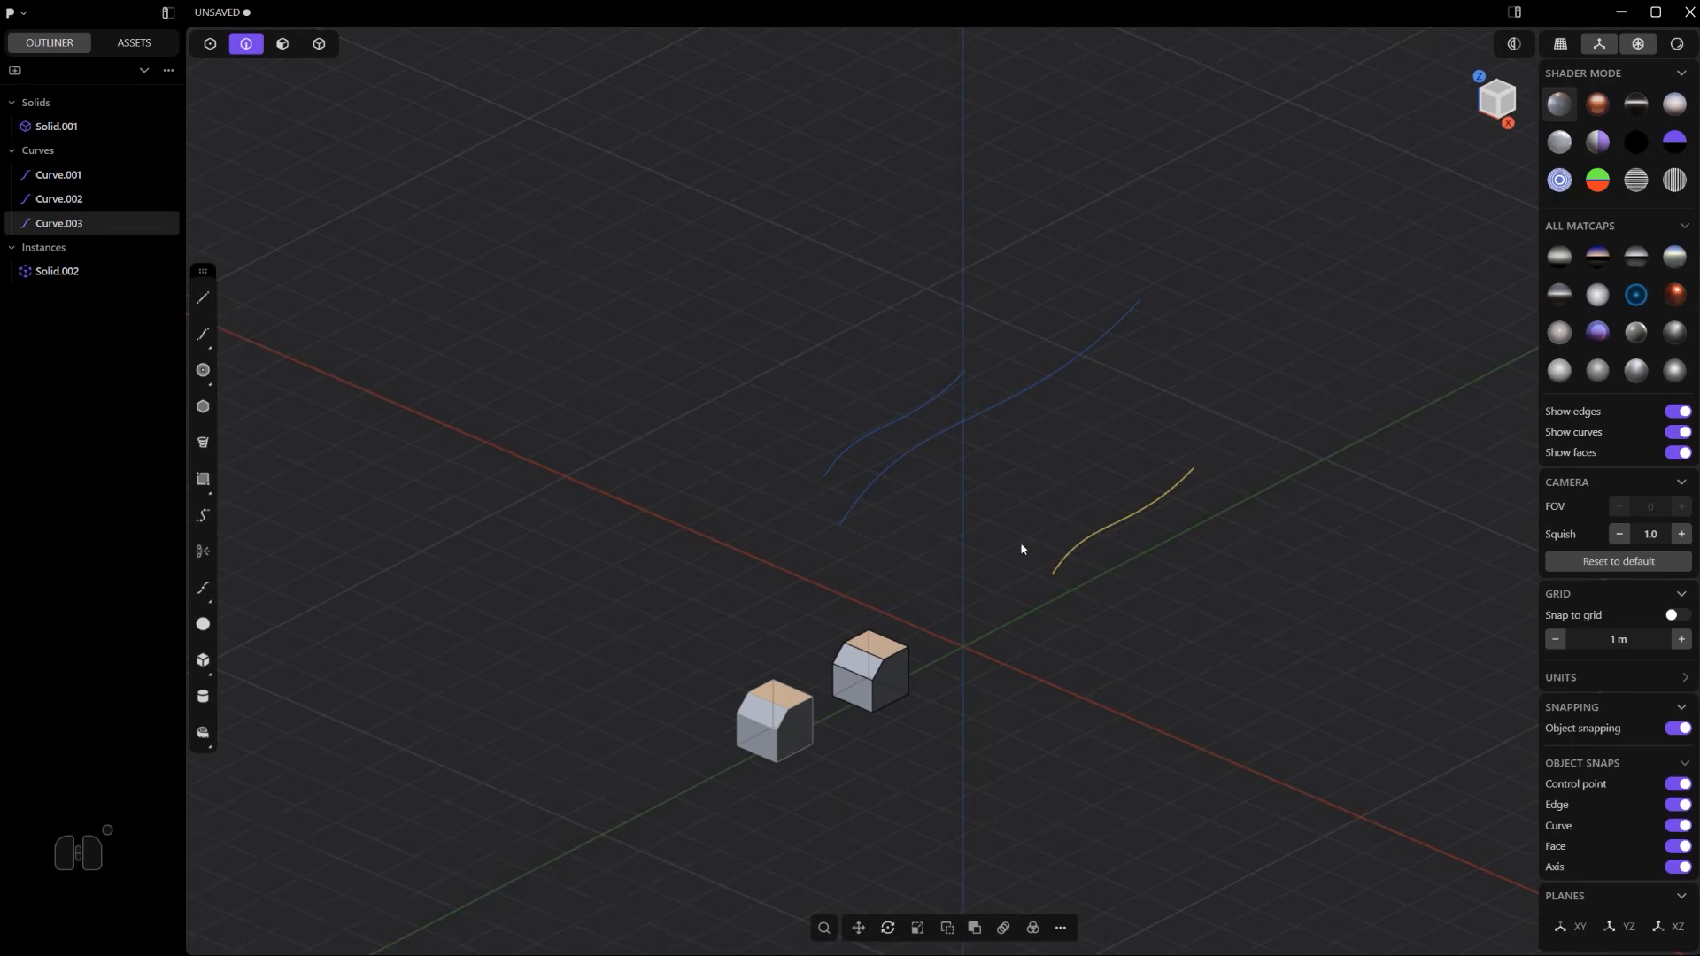
shift+click(937, 398)
shift+click(944, 404)
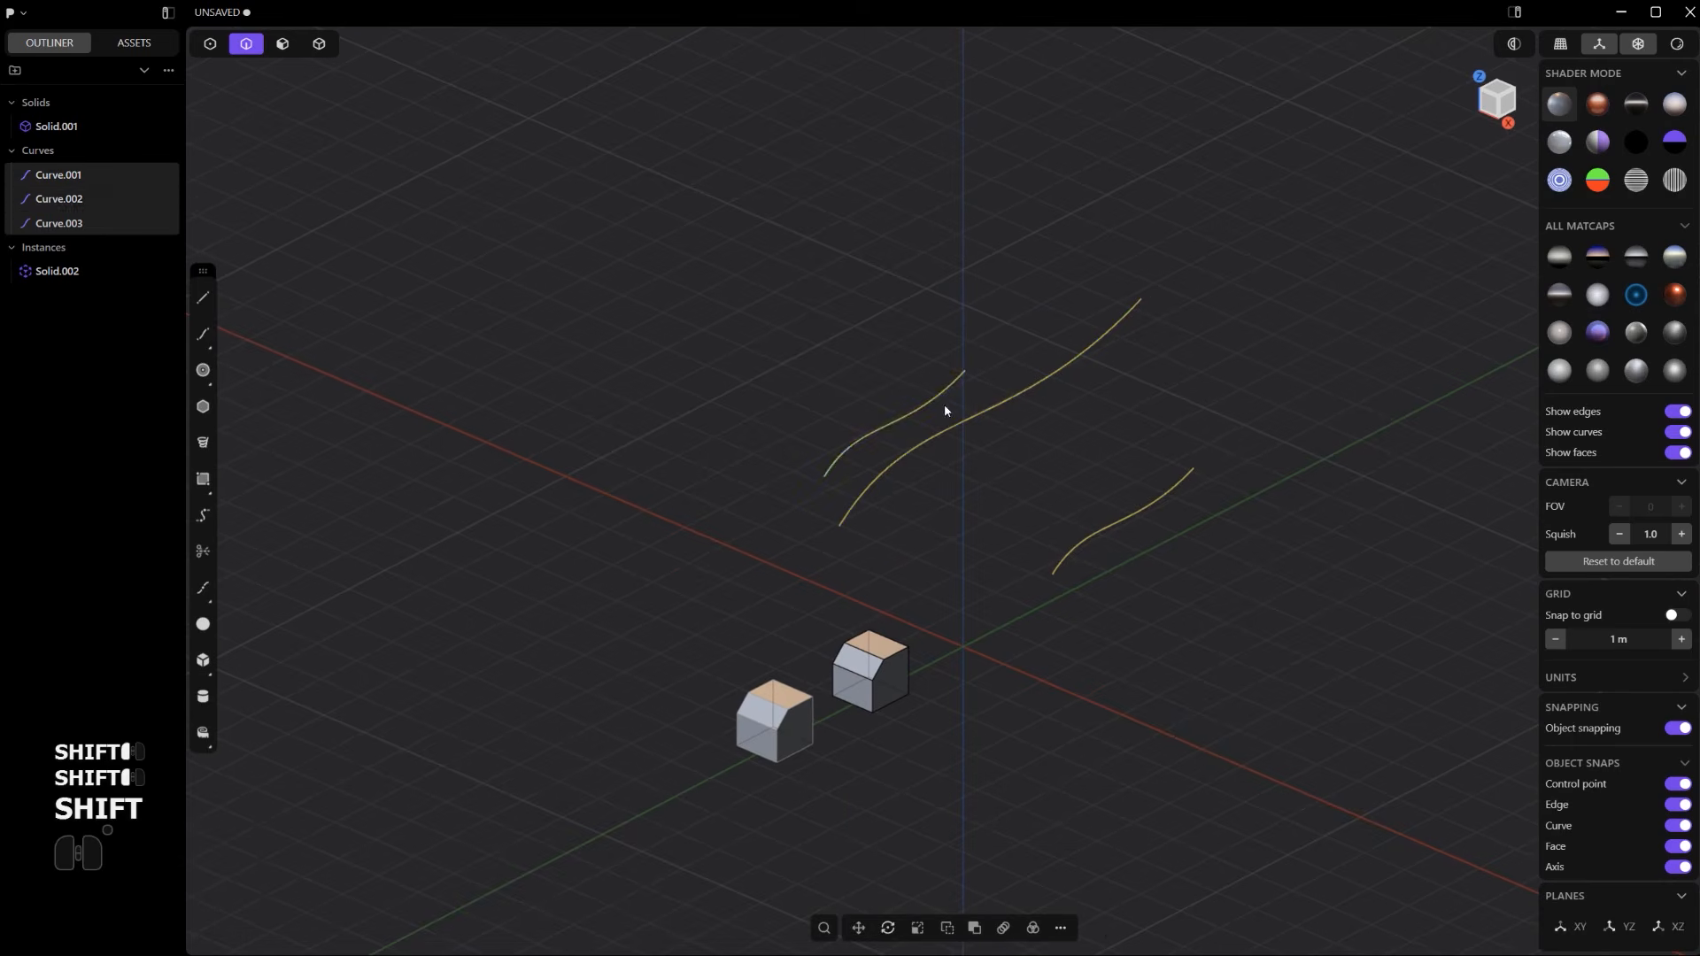
key(x)
- Select the two top edges that meet at the corner of the chamfered cube
shift+middle_drag(936, 581, 1057, 239)
scroll(1056, 239, up, 5)
shift+middle_drag(626, 635, 833, 541)
shift+middle_drag(967, 513, 882, 502)
scroll(887, 515, up, 3)
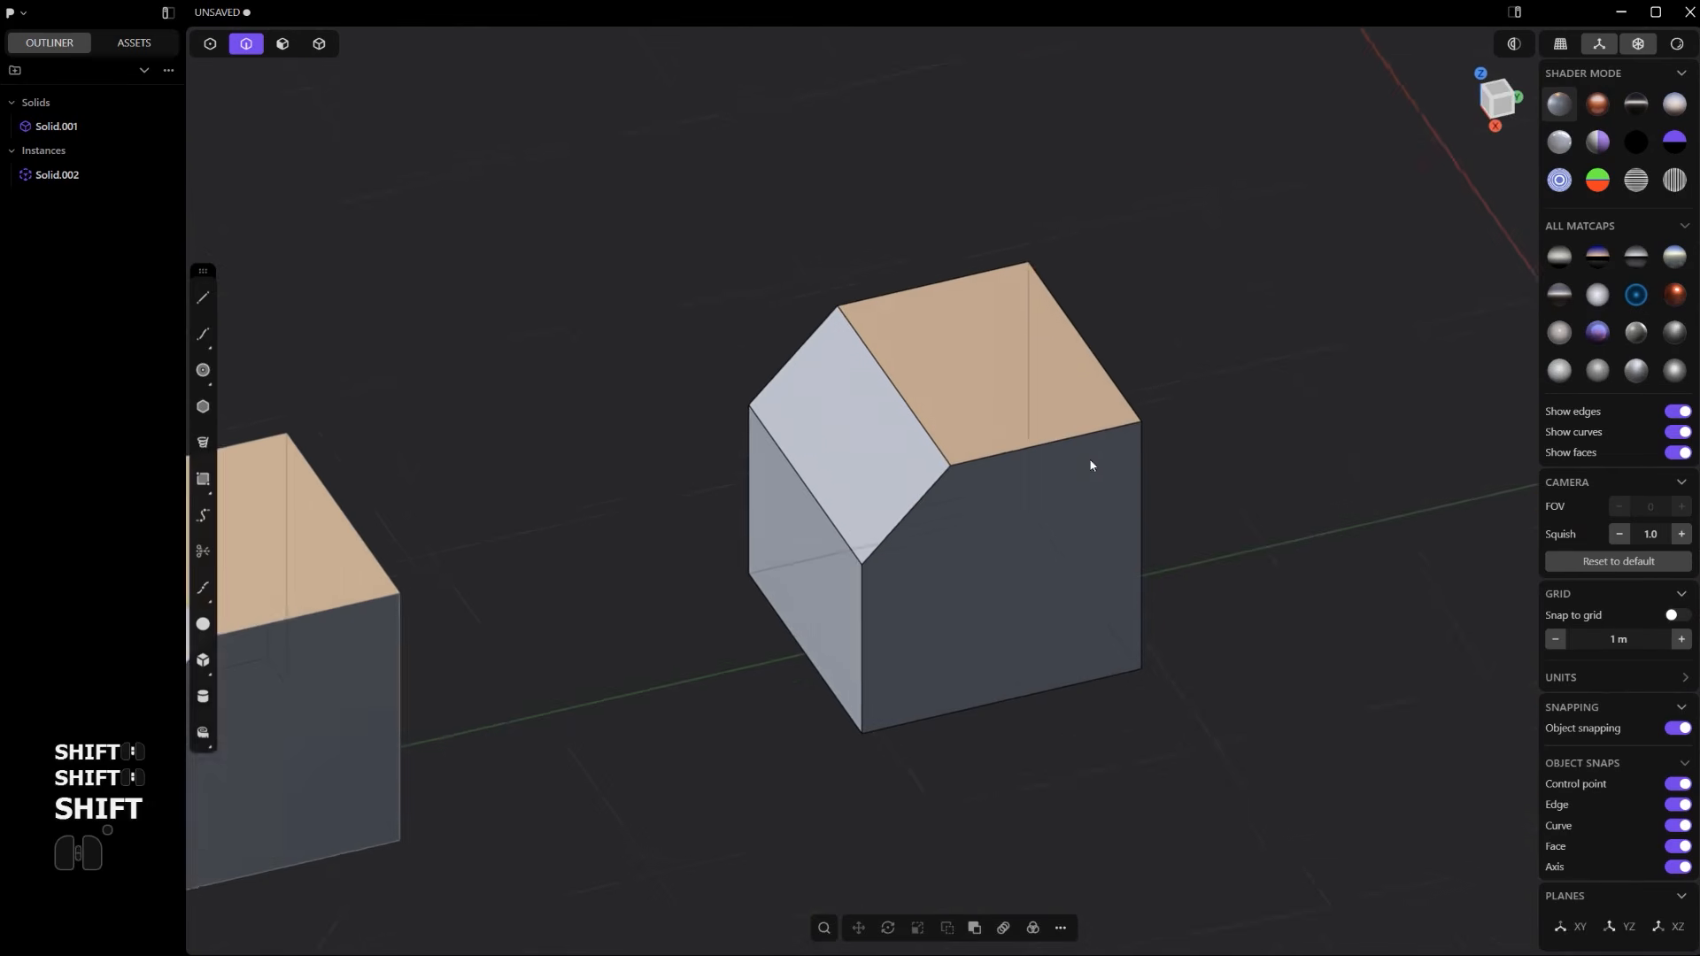
middle_drag(1087, 461, 606, 461)
scroll(906, 512, up, 2)
scroll(906, 511, up, 3)
scroll(715, 513, up, 3)
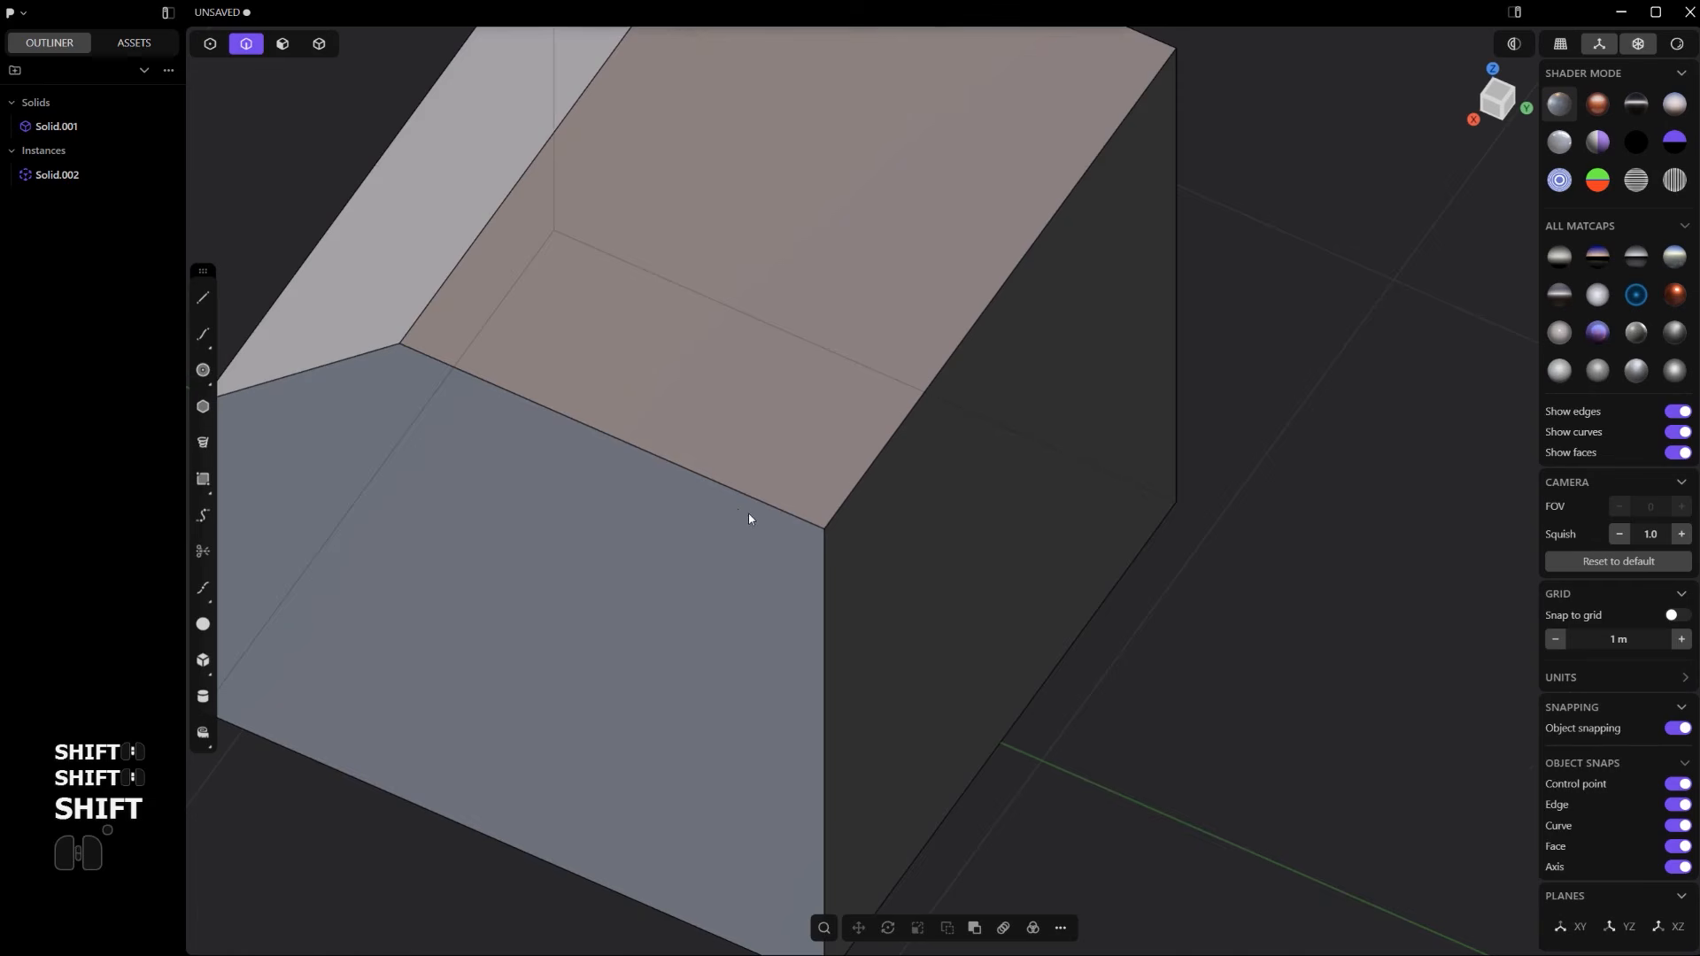
click(738, 499)
key(f)
scroll(890, 495, down, 5)
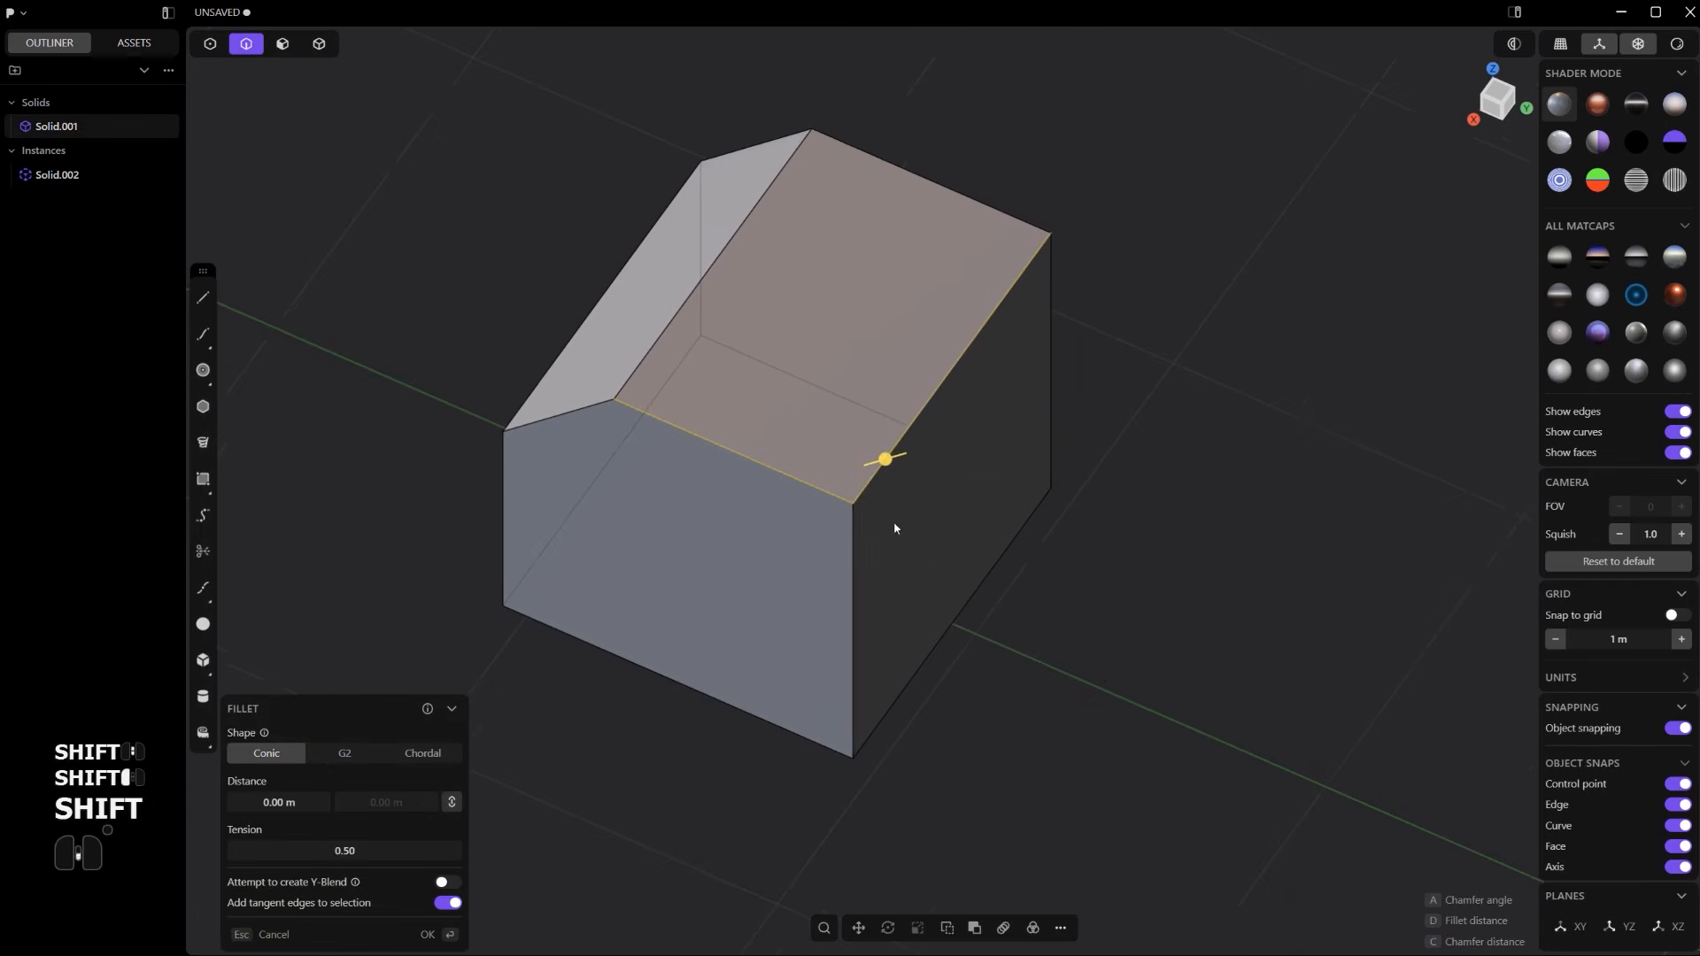
- Try a conic Fillet of about 0.14 m on the cube's vertical corner edge
middle_drag(895, 528, 880, 487)
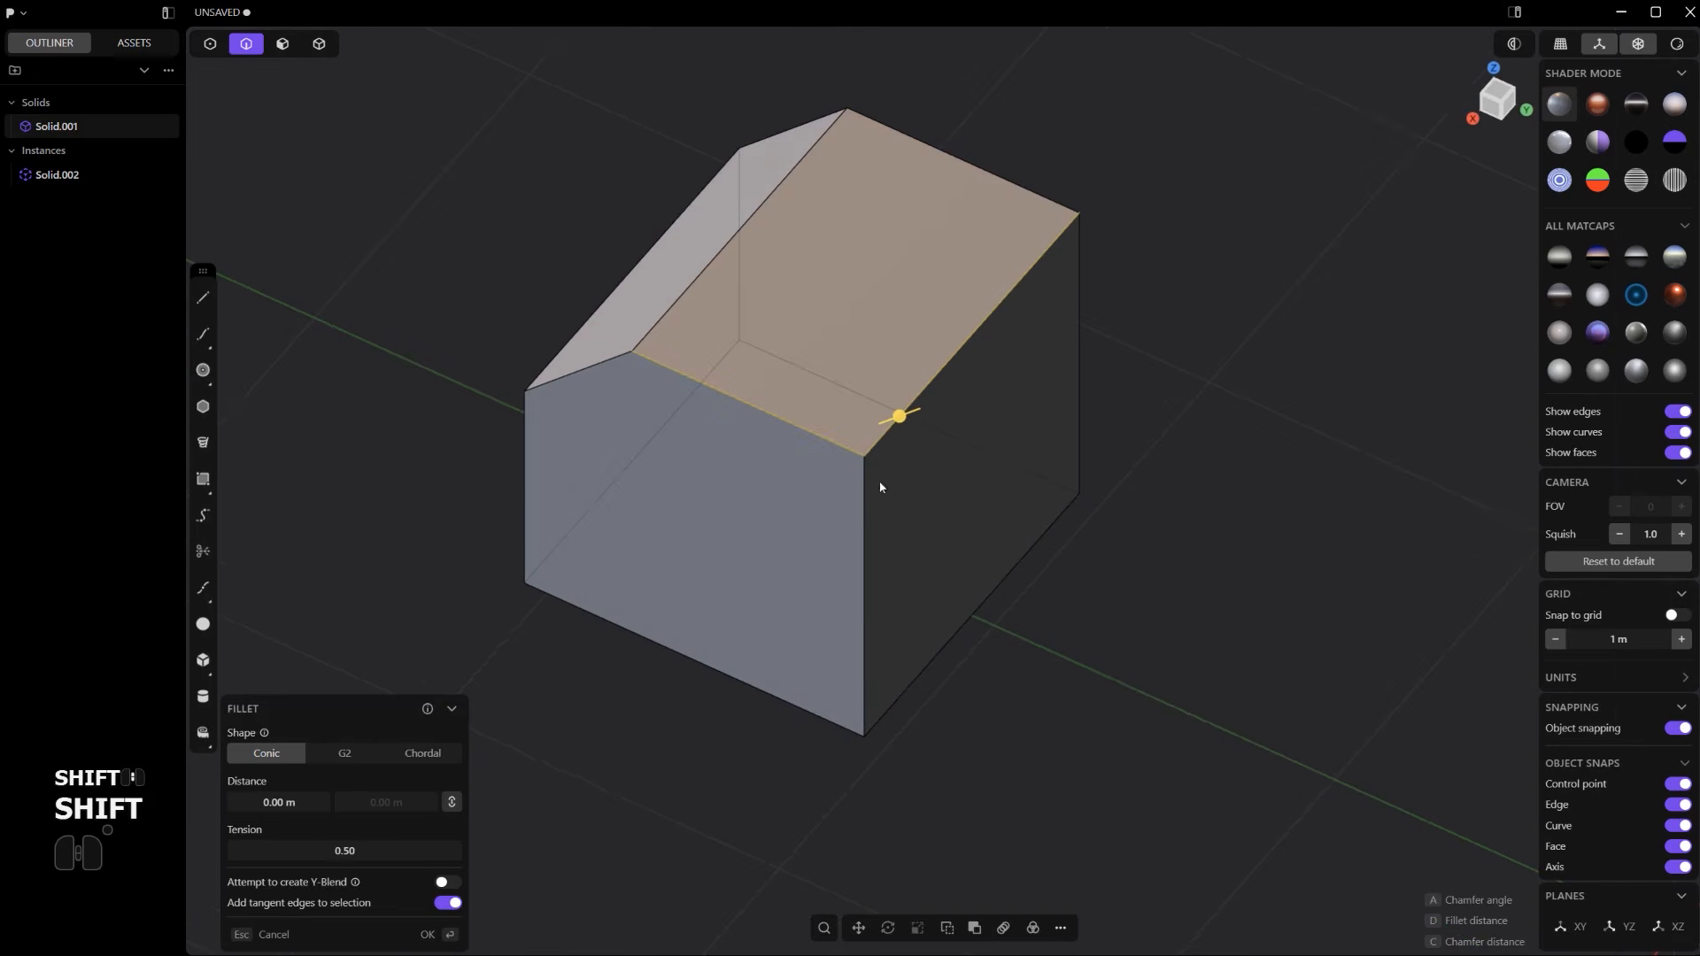
click(870, 540)
drag(868, 549, 935, 558)
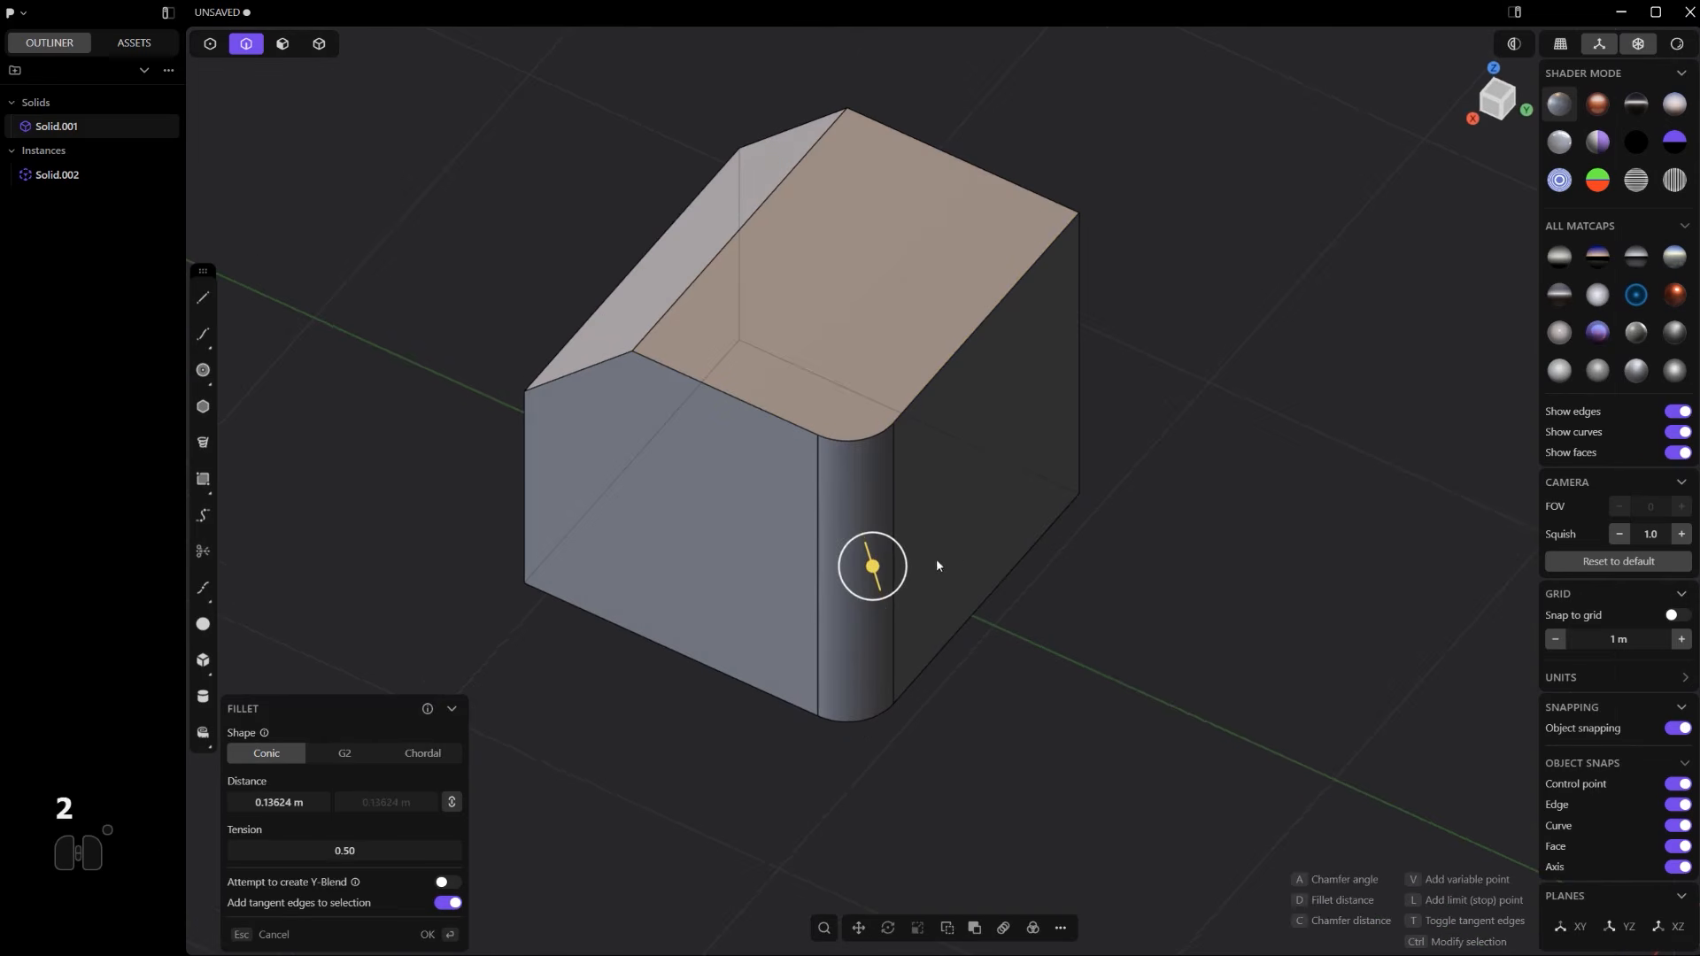
right_click(1006, 493)
key(ctrl+z)
- Split the two adjacent top edges of the cube, each at a point a short distance from their shared corner
scroll(887, 512, up, 3)
shift+middle_drag(754, 388, 810, 461)
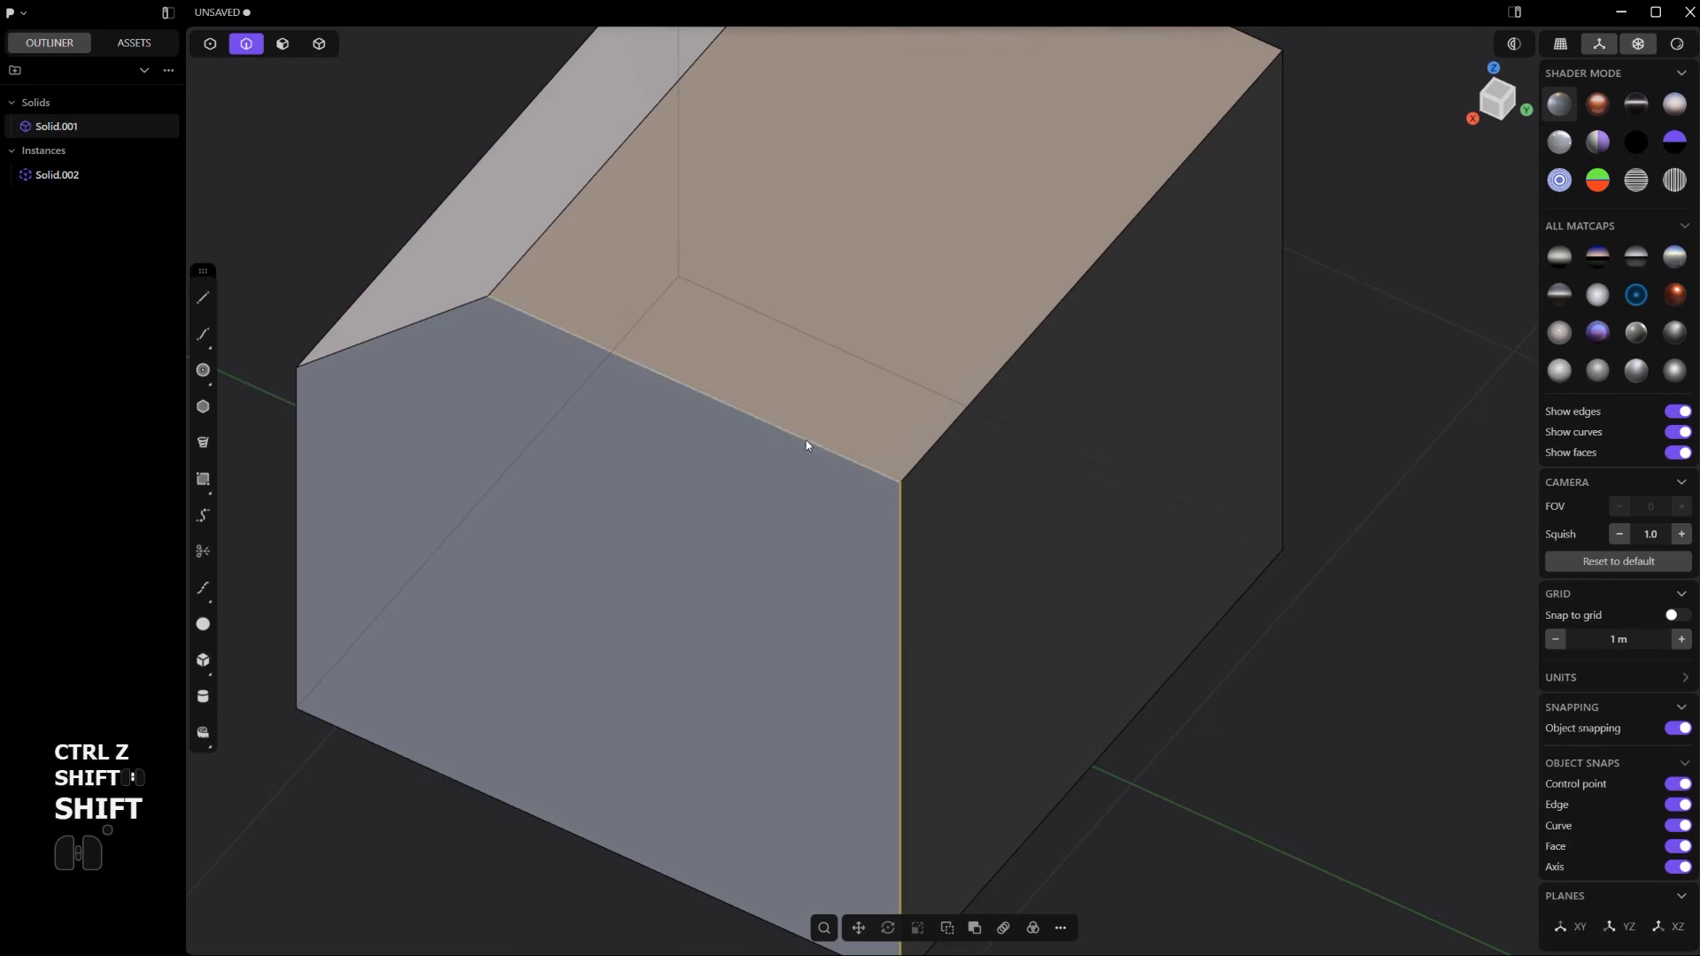
click(806, 441)
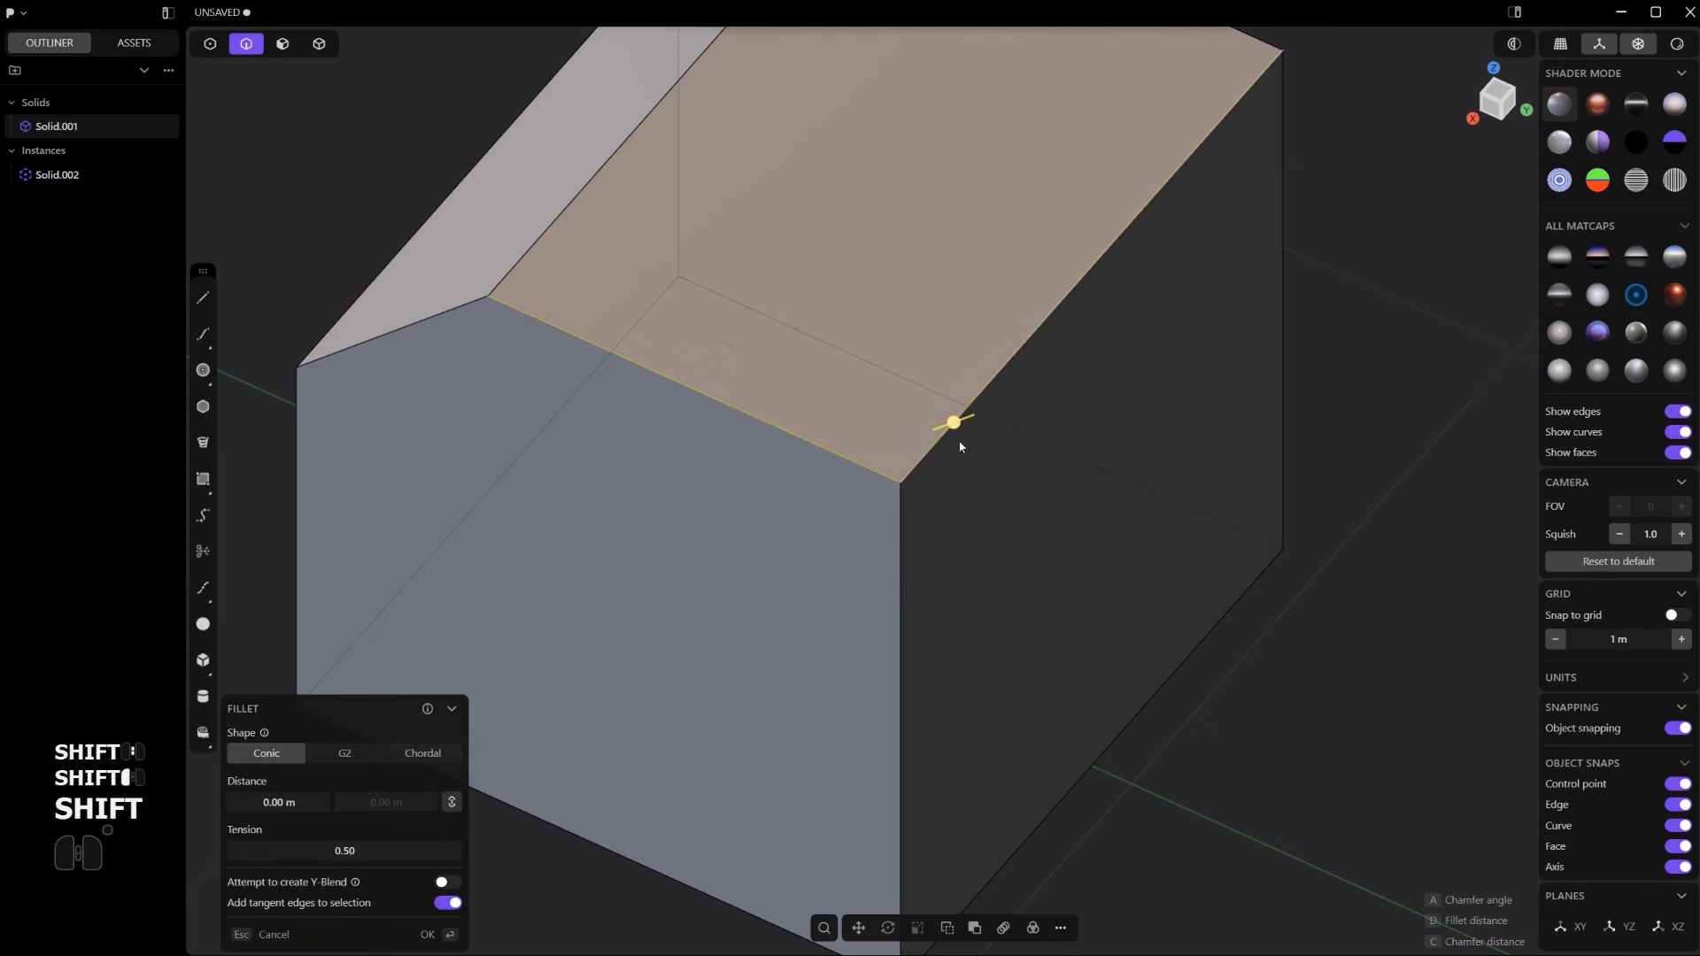
scroll(938, 442, down, 3)
scroll(934, 460, up, 3)
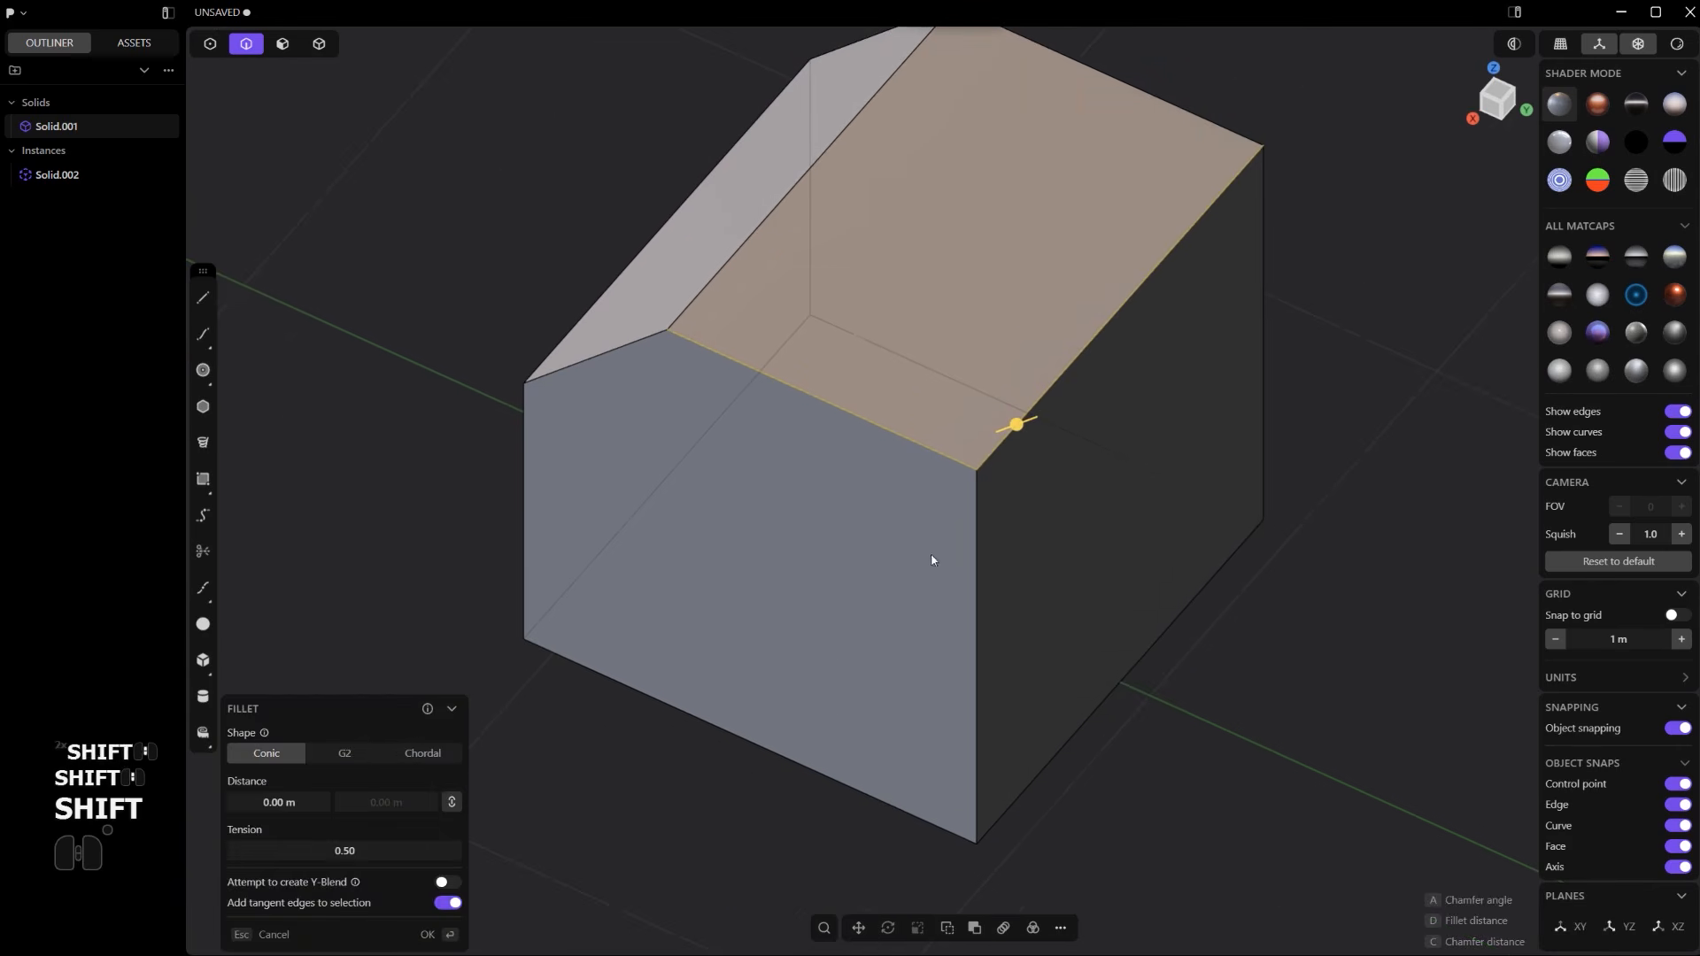
click(203, 588)
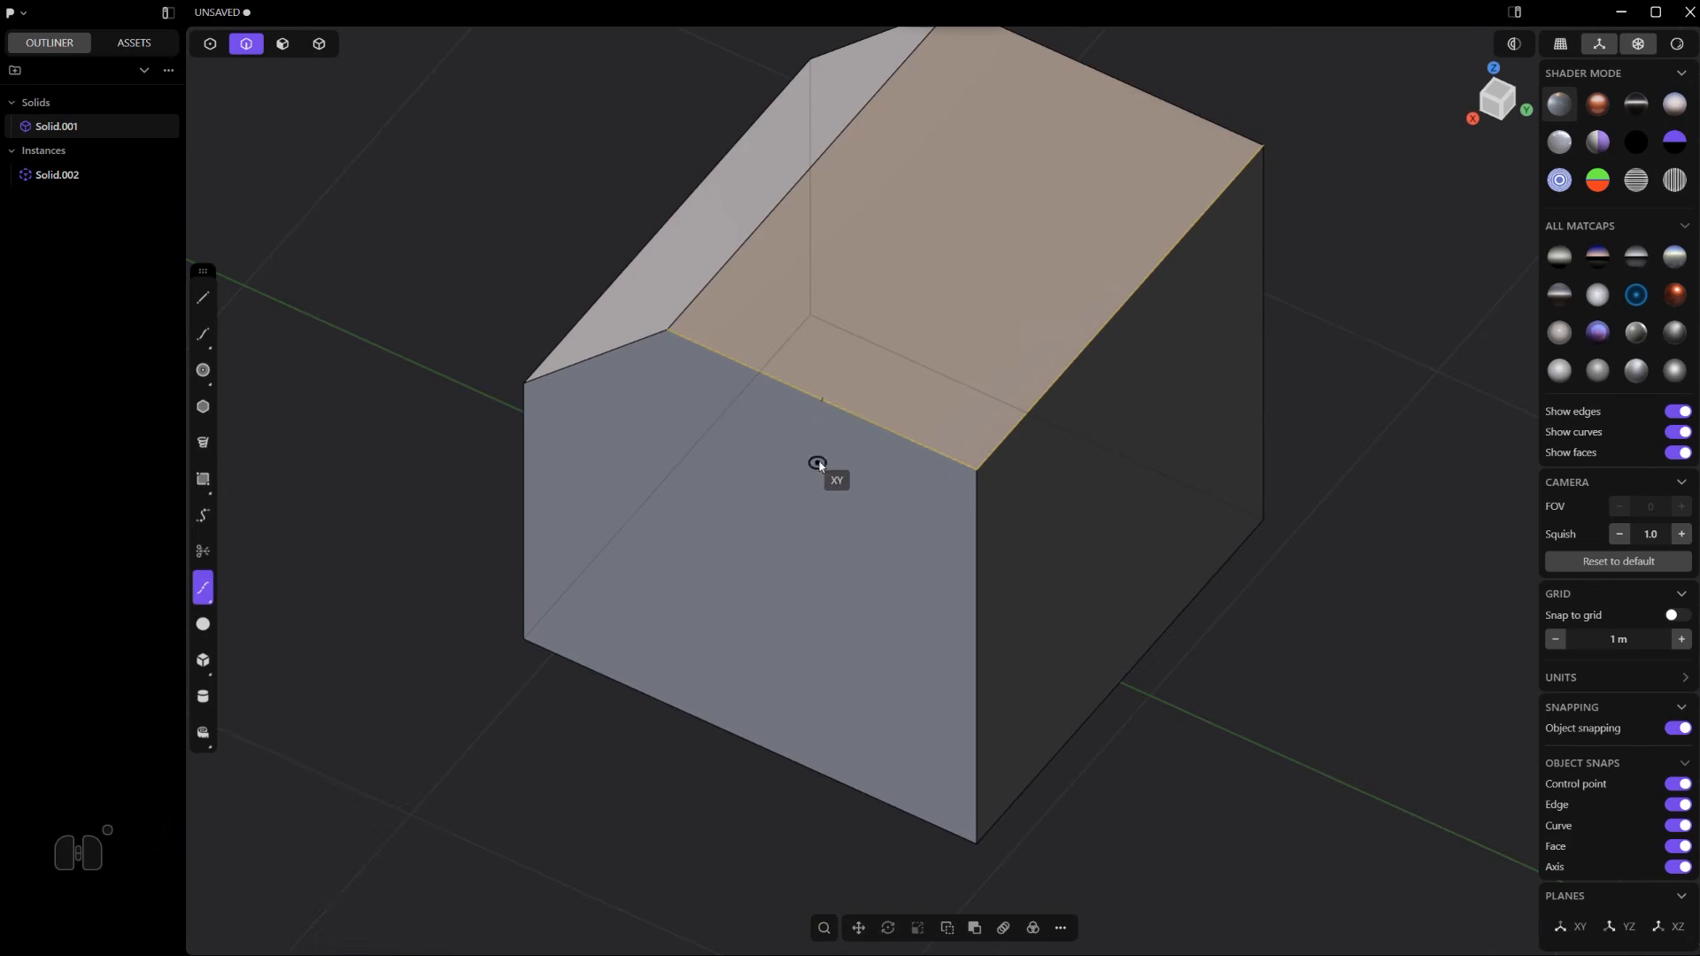
click(889, 432)
click(215, 583)
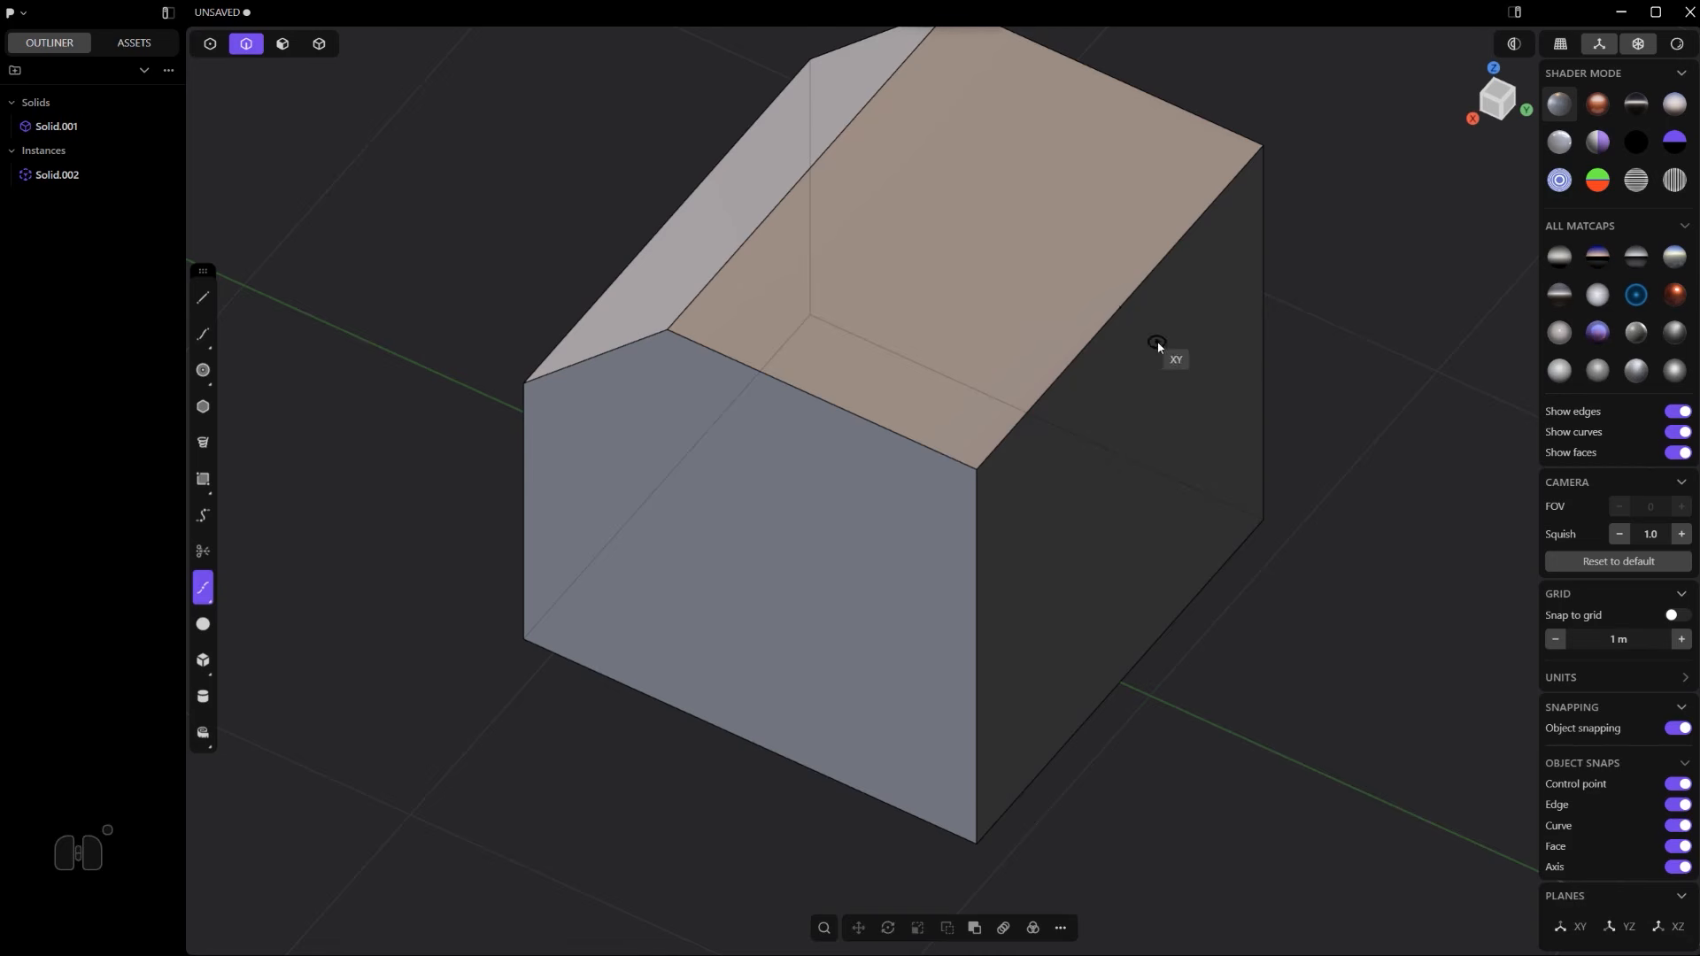
click(1078, 356)
- Join the far segments of the two split top edges with a Bridge curve that rounds across the corner of the top face
click(1085, 329)
key(f)
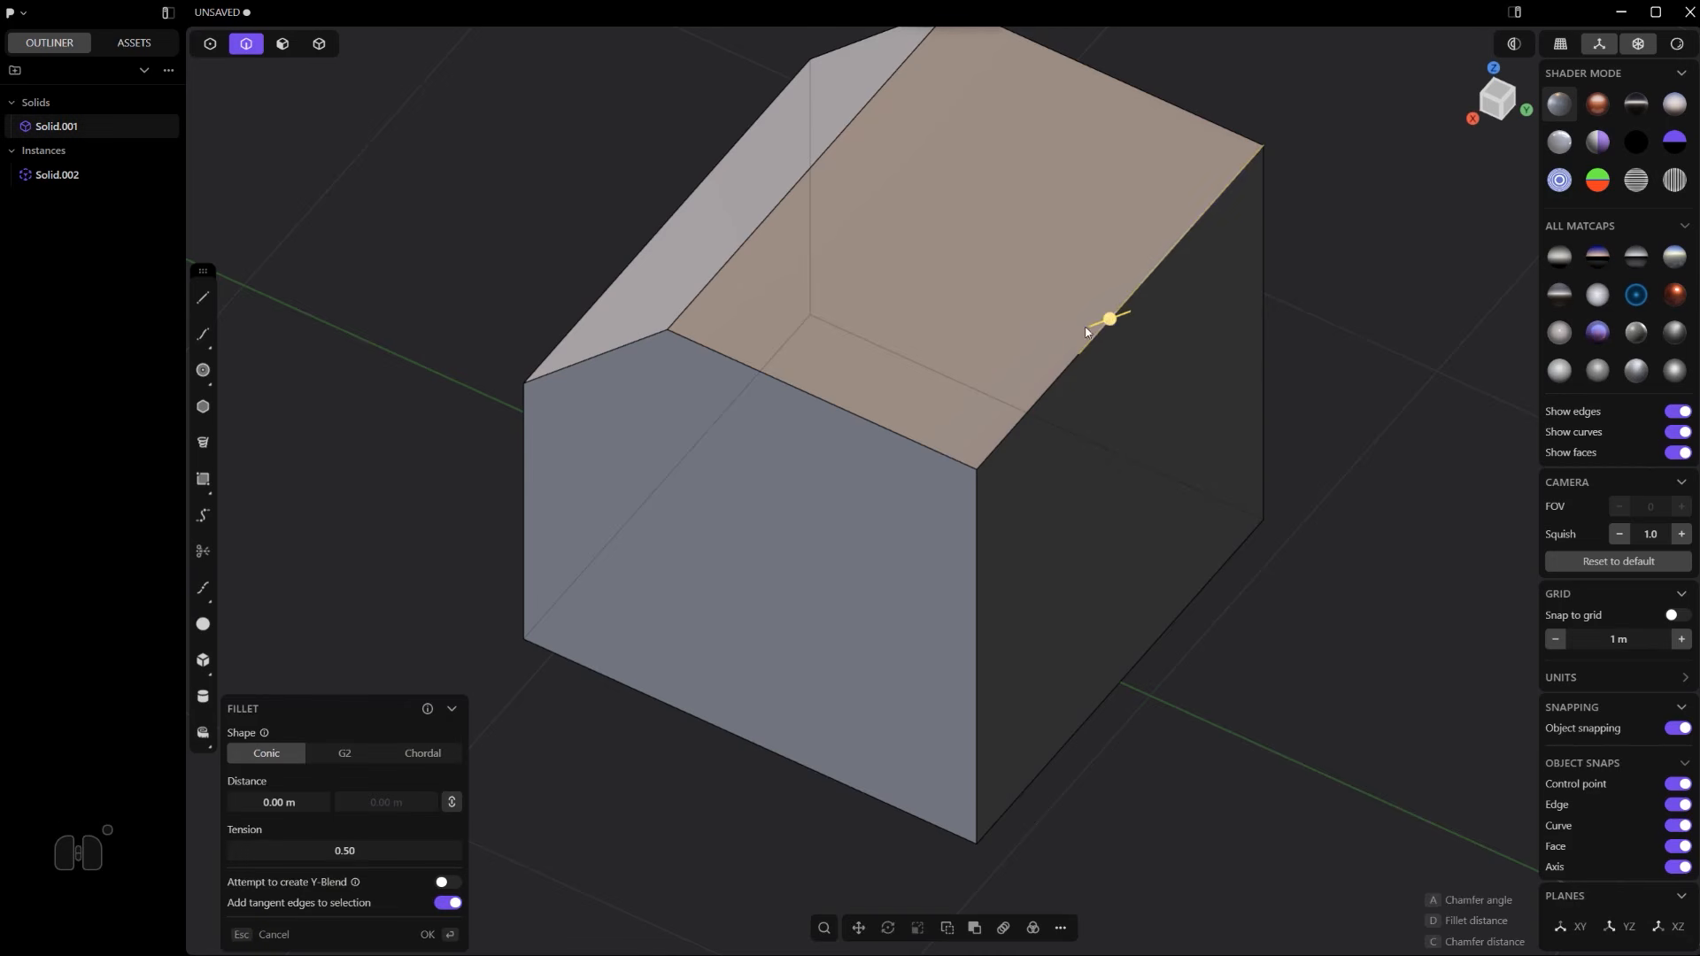
shift+click(841, 407)
key(shift+q)
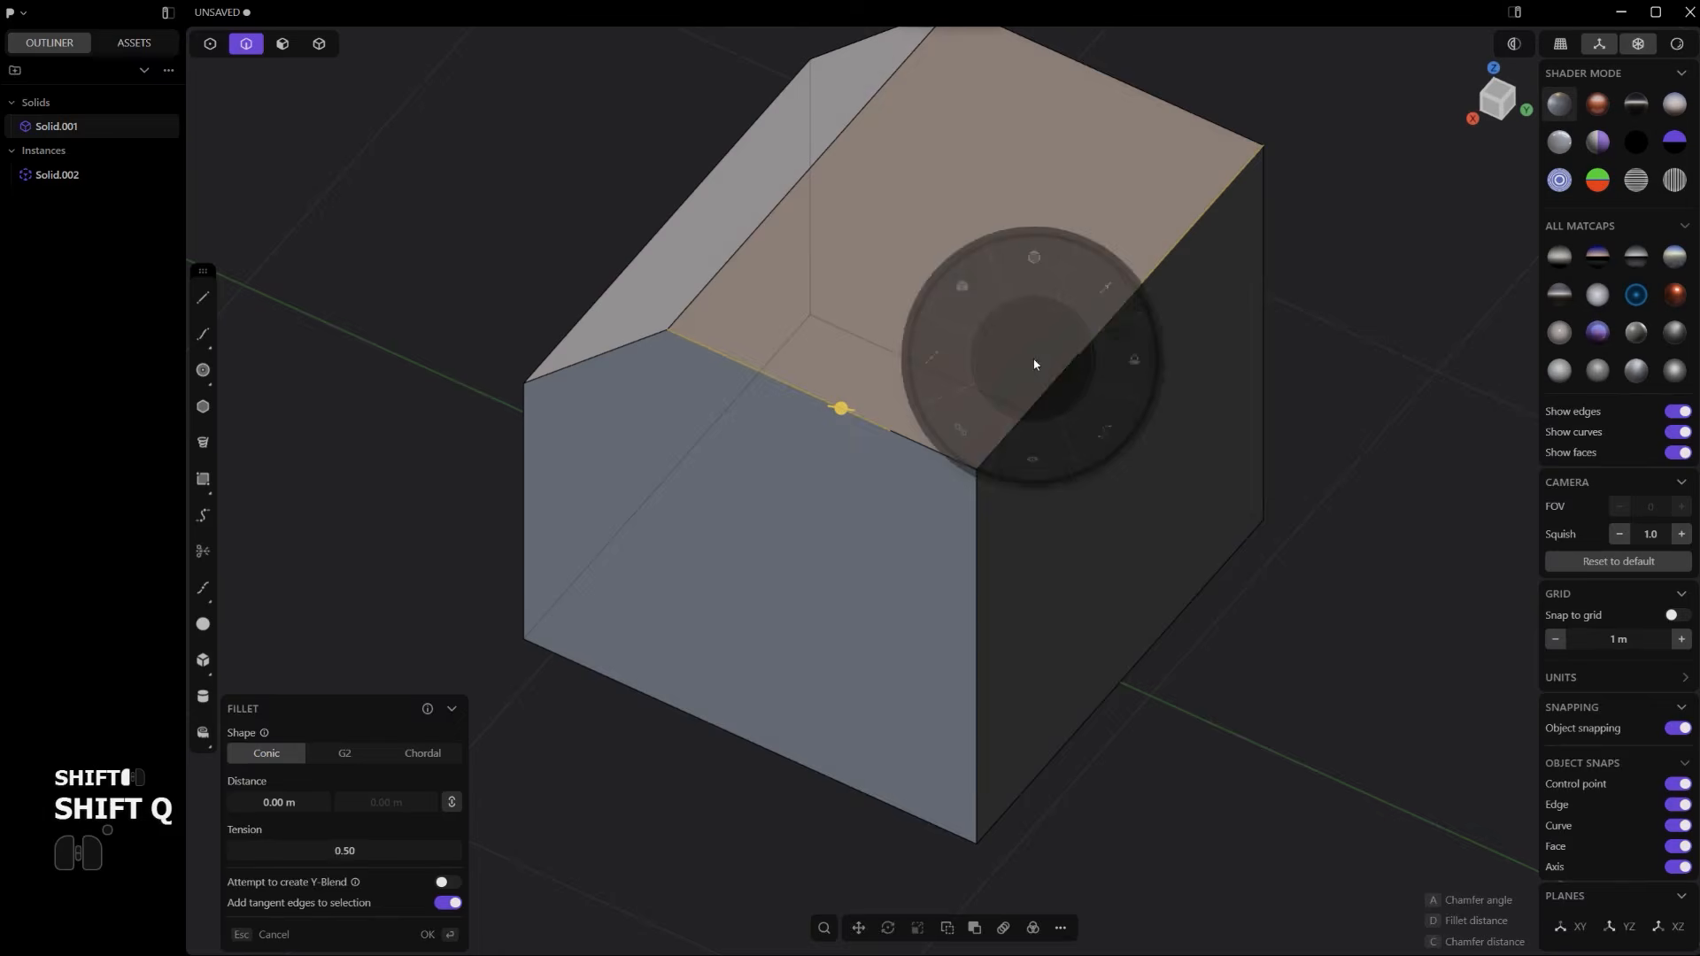
click(1108, 428)
middle_drag(1050, 460, 1029, 504)
right_click(1032, 495)
scroll(1034, 494, up, 3)
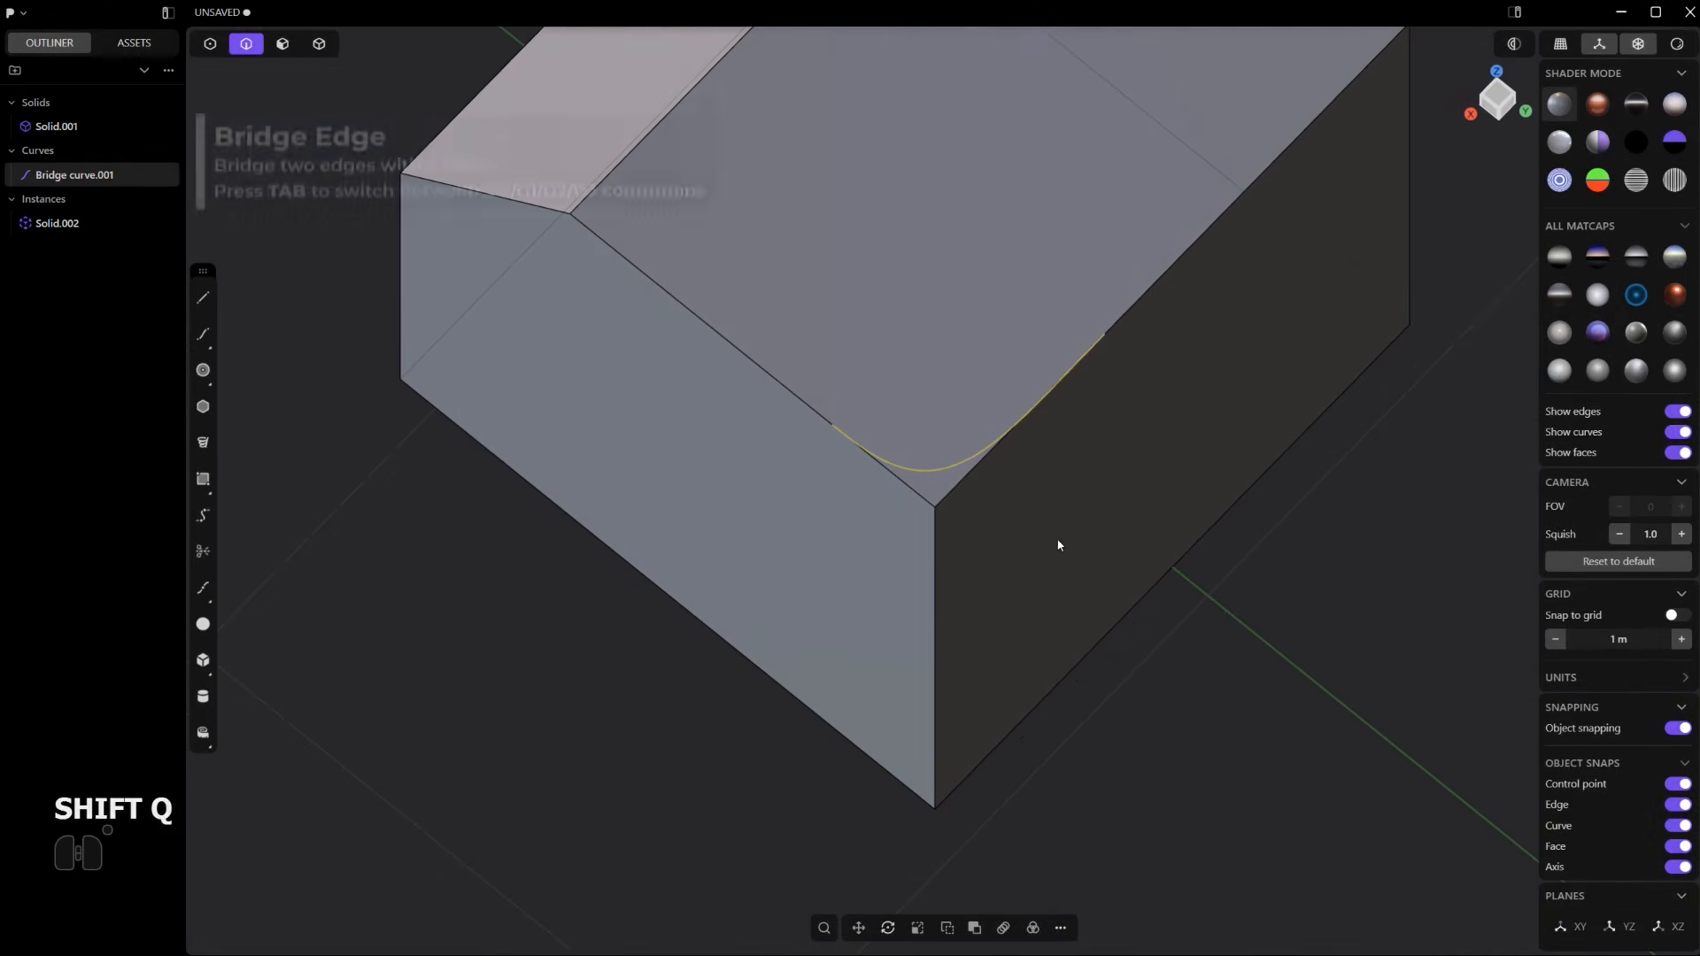
- Cut the chamfered cube through its full height using the bridge curve across its top corner
middle_drag(1081, 606, 1133, 535)
scroll(1092, 493, down, 3)
scroll(1116, 505, up, 2)
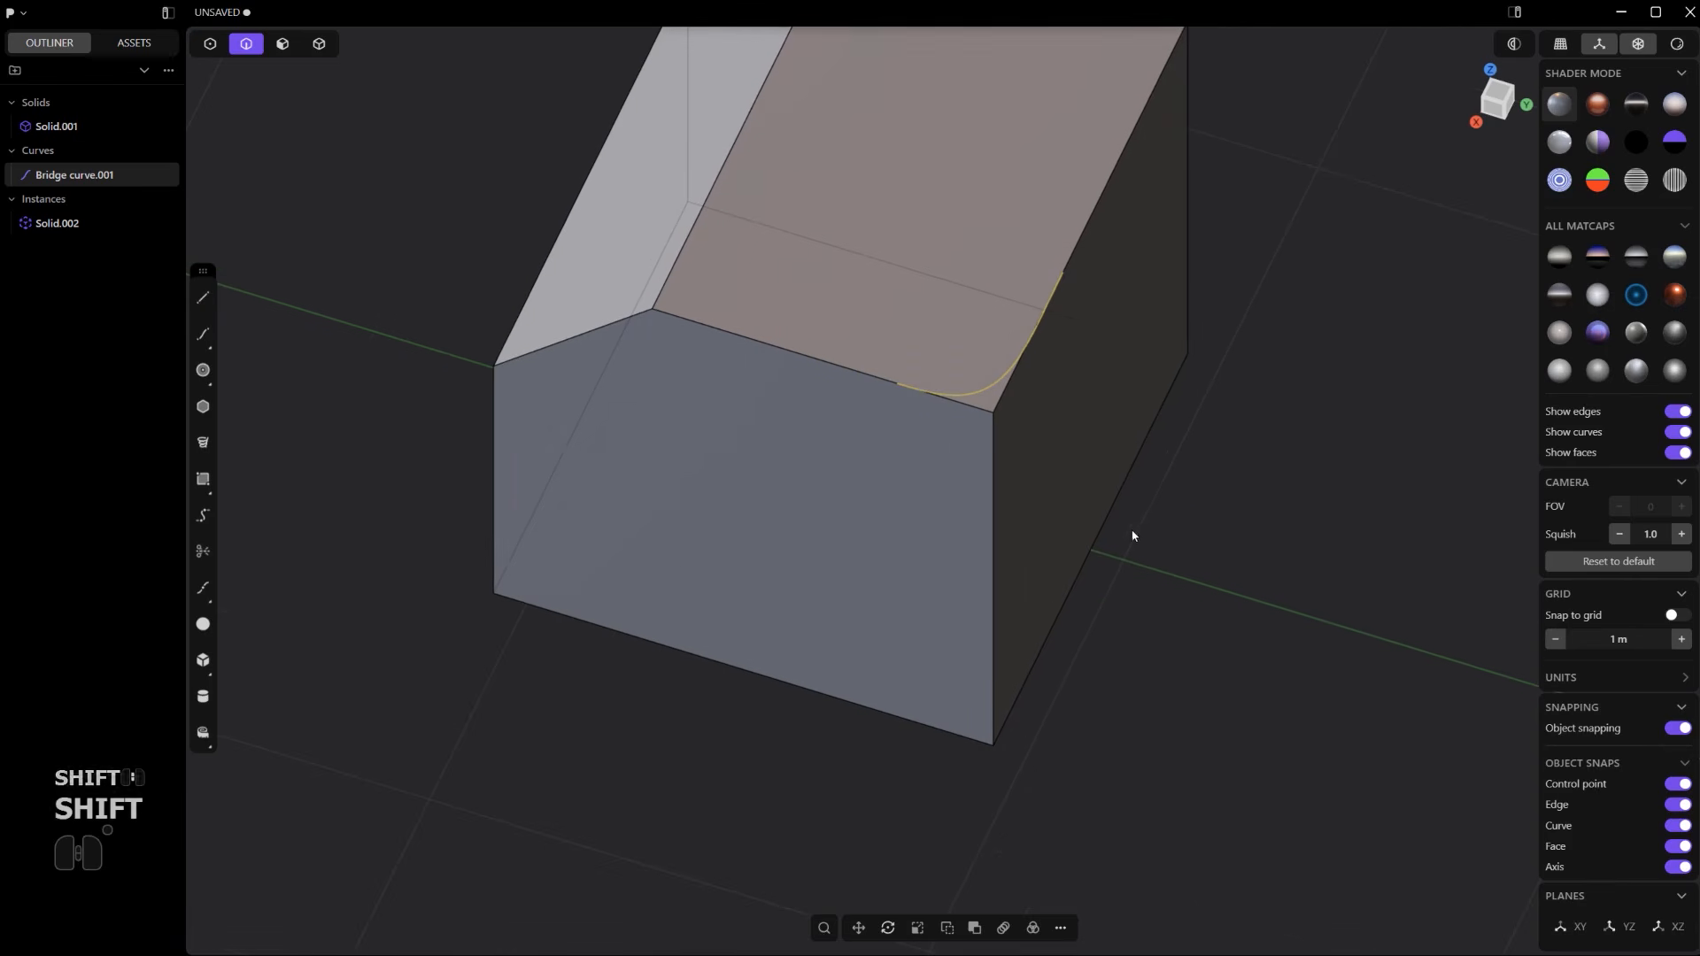
key(c)
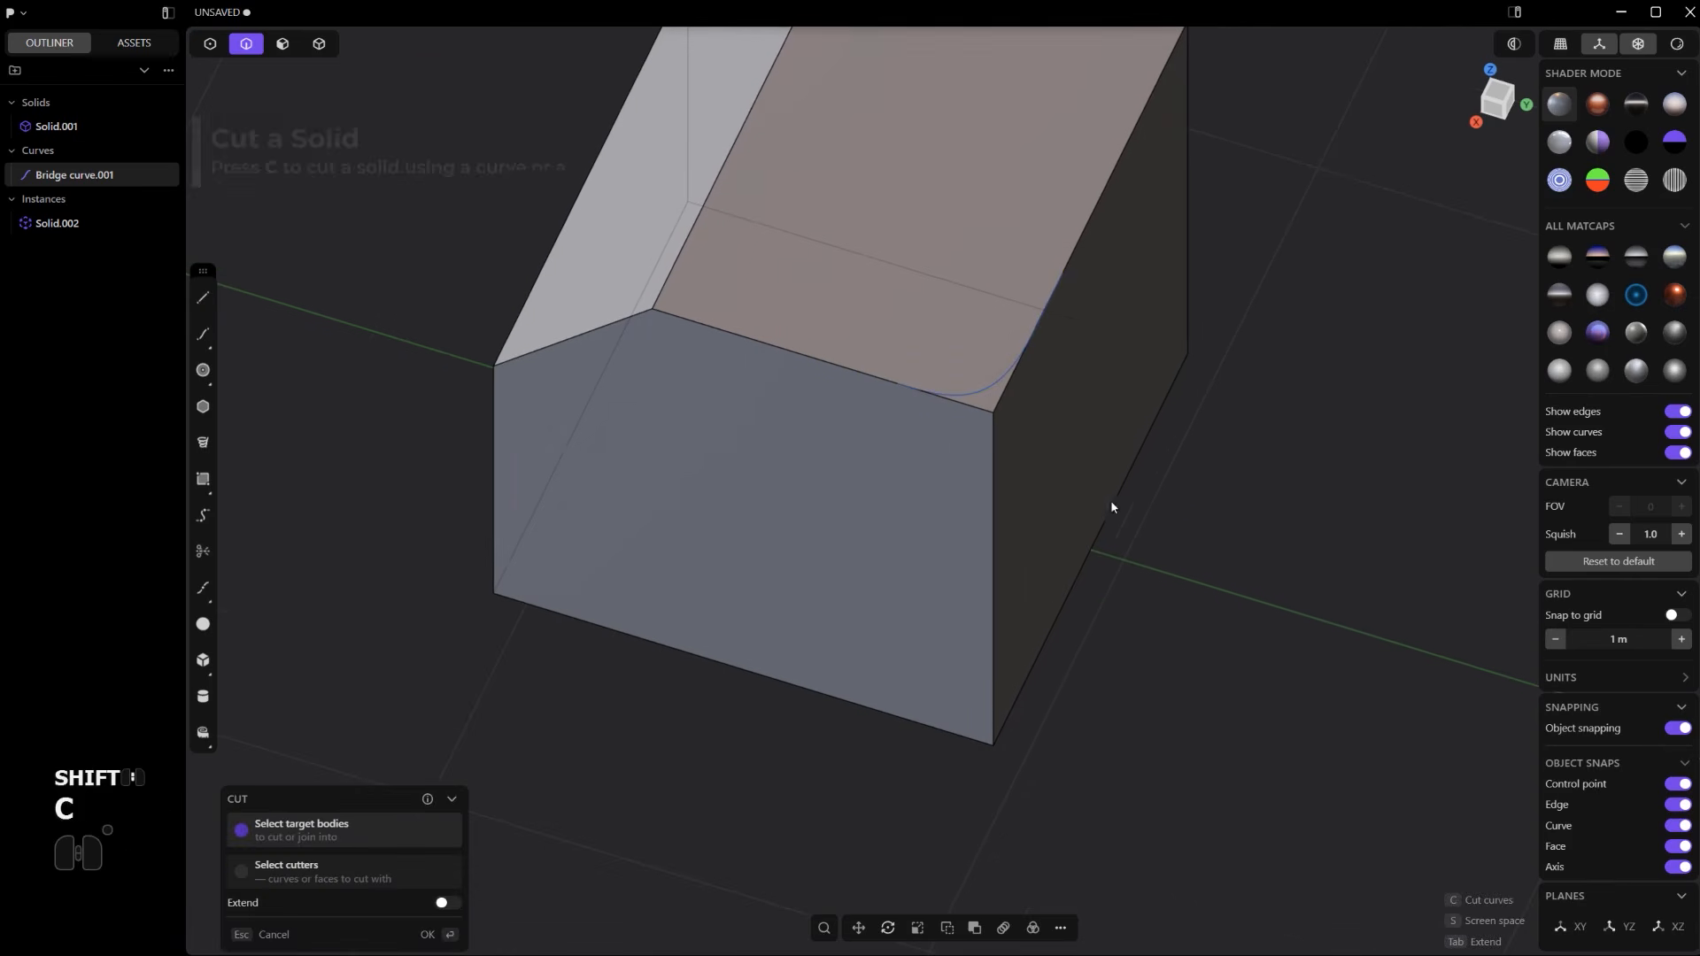
click(983, 336)
- Delete the cut-off corner piece of the cube together with the leftover bridge curve
key(4)
click(1002, 502)
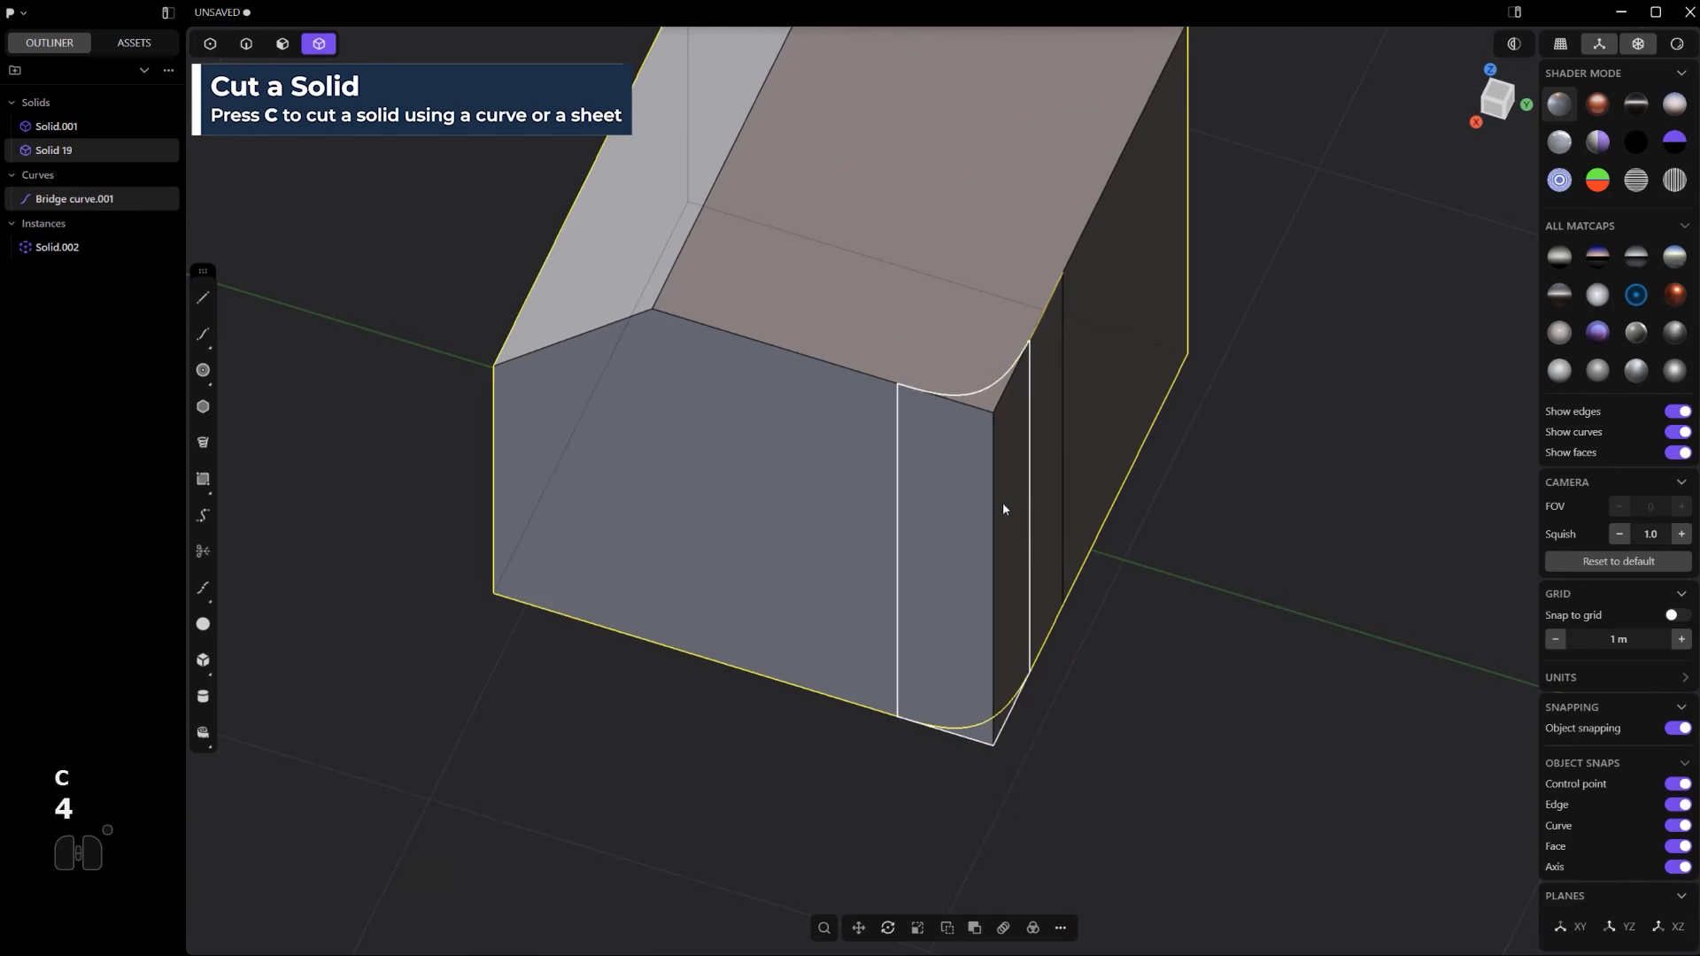
key(x)
key(2)
key(x)
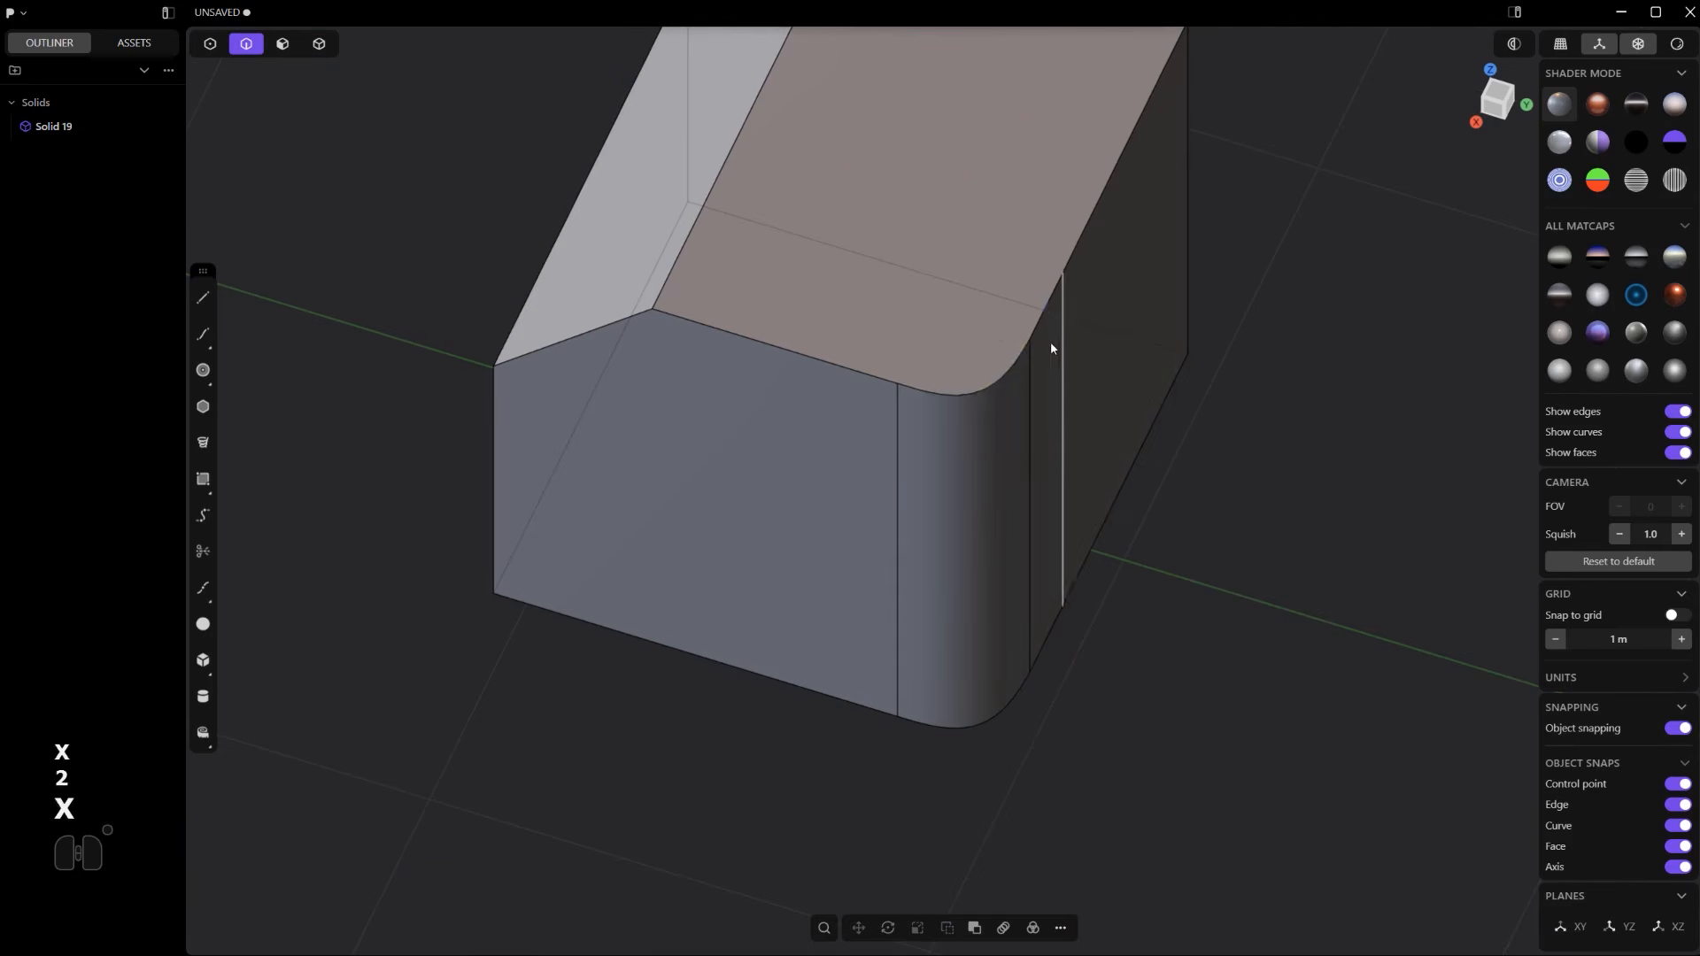
- Examine the cube's rounded vertical corner from above and from several sides
scroll(1051, 353, down, 5)
middle_drag(944, 569, 1028, 554)
scroll(1029, 554, up, 5)
shift+middle_drag(1118, 463, 975, 645)
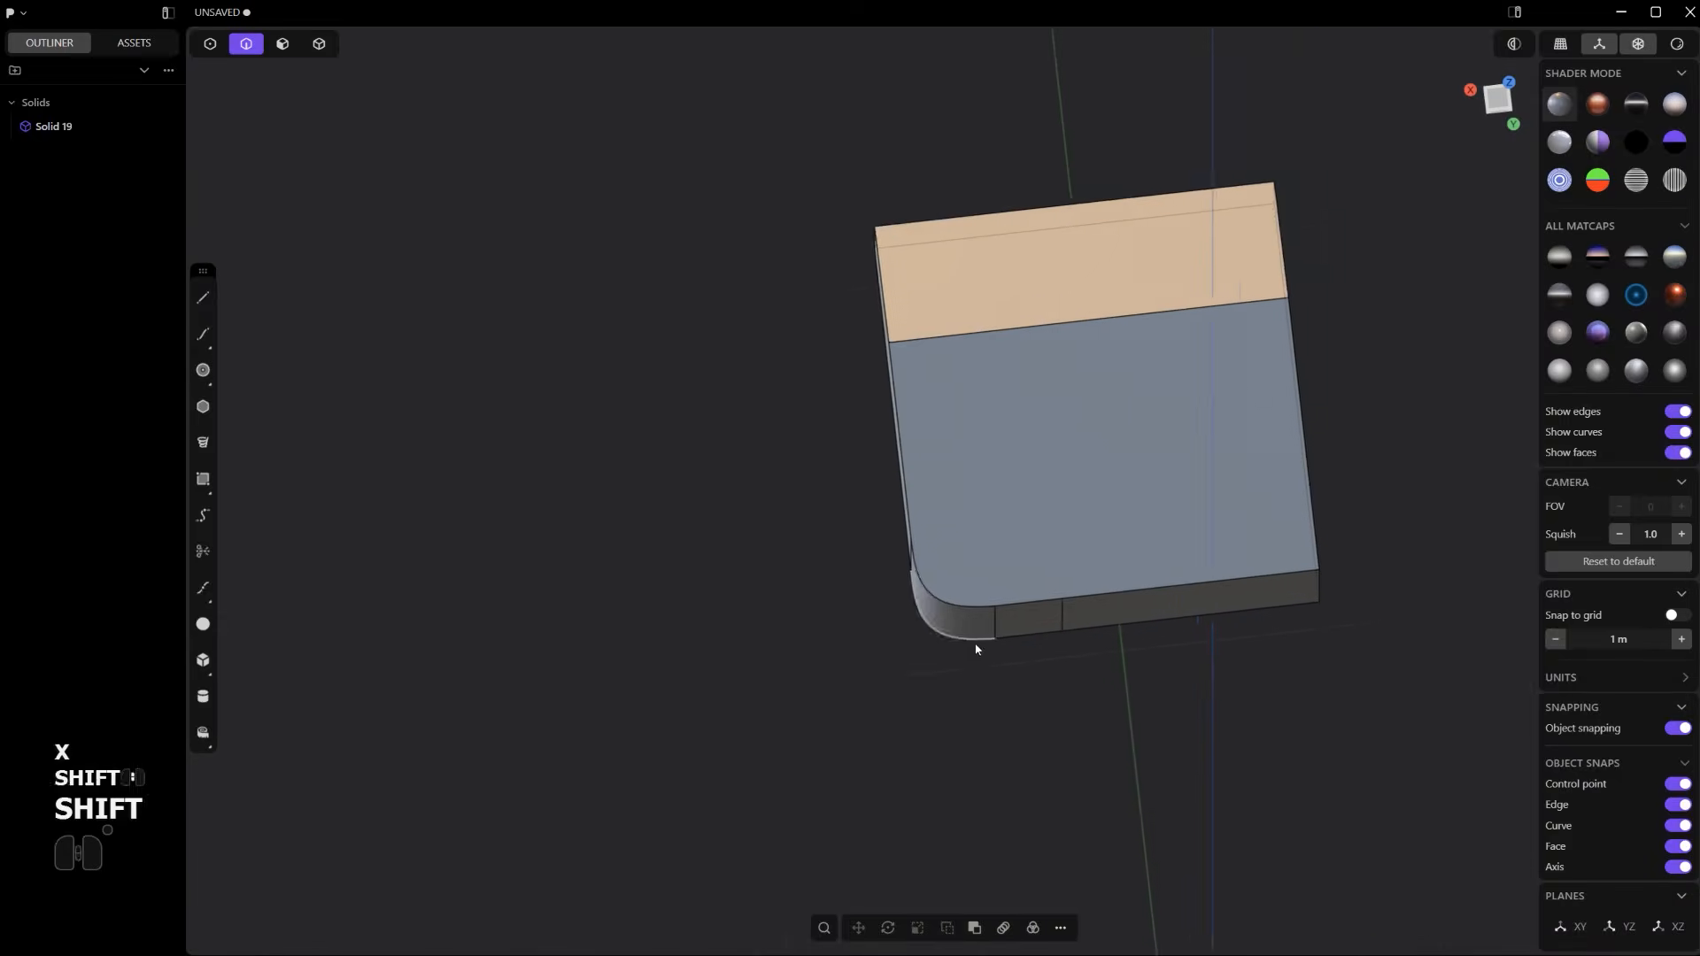
scroll(975, 646, up, 3)
scroll(1089, 637, down, 4)
middle_drag(1093, 637, 1434, 539)
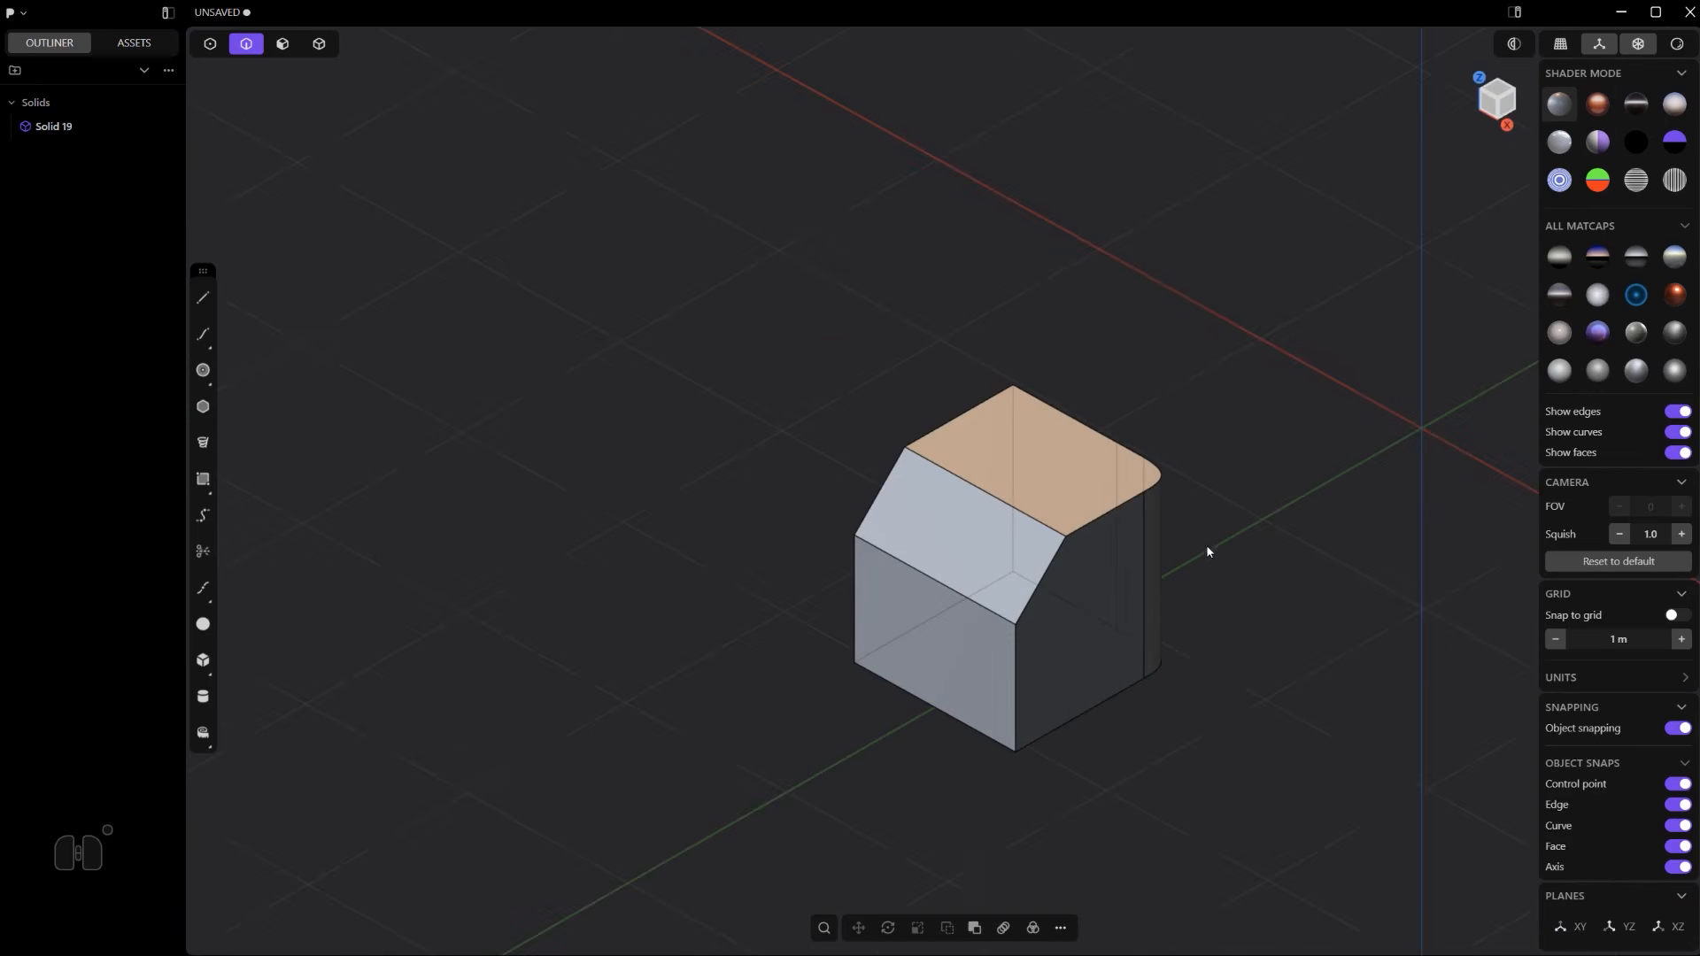
middle_drag(1202, 538, 1052, 392)
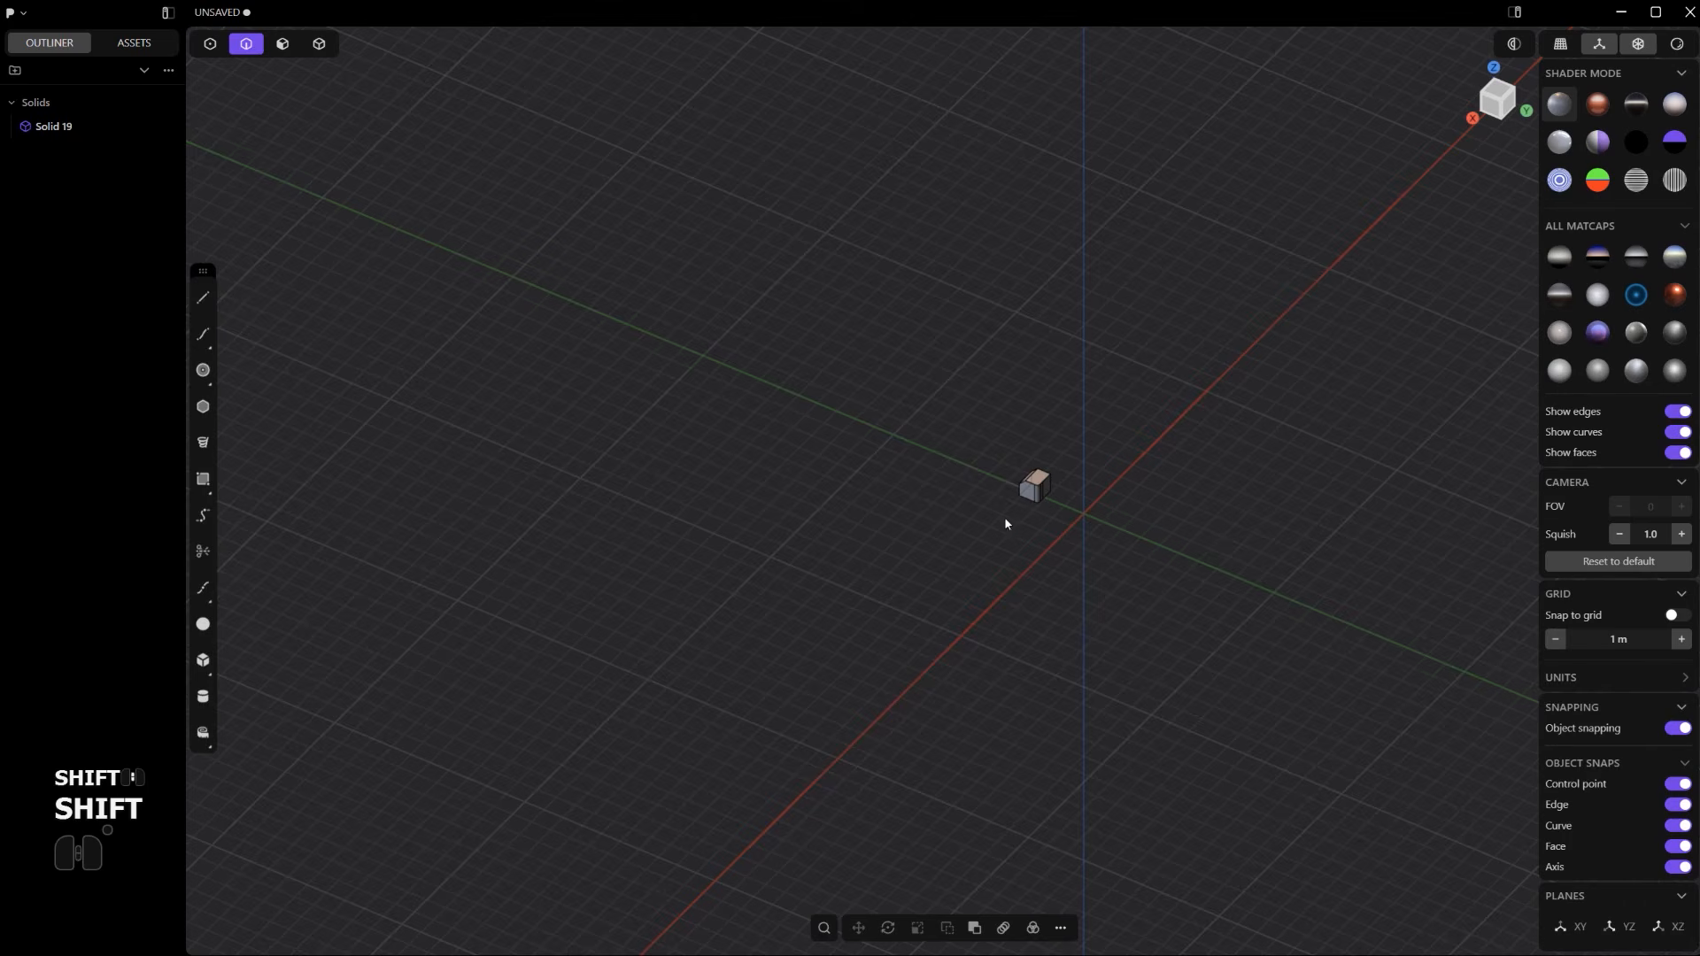
scroll(1005, 521, up, 3)
middle_drag(1077, 516, 1283, 523)
scroll(1100, 551, up, 3)
shift+middle_drag(893, 464, 1053, 612)
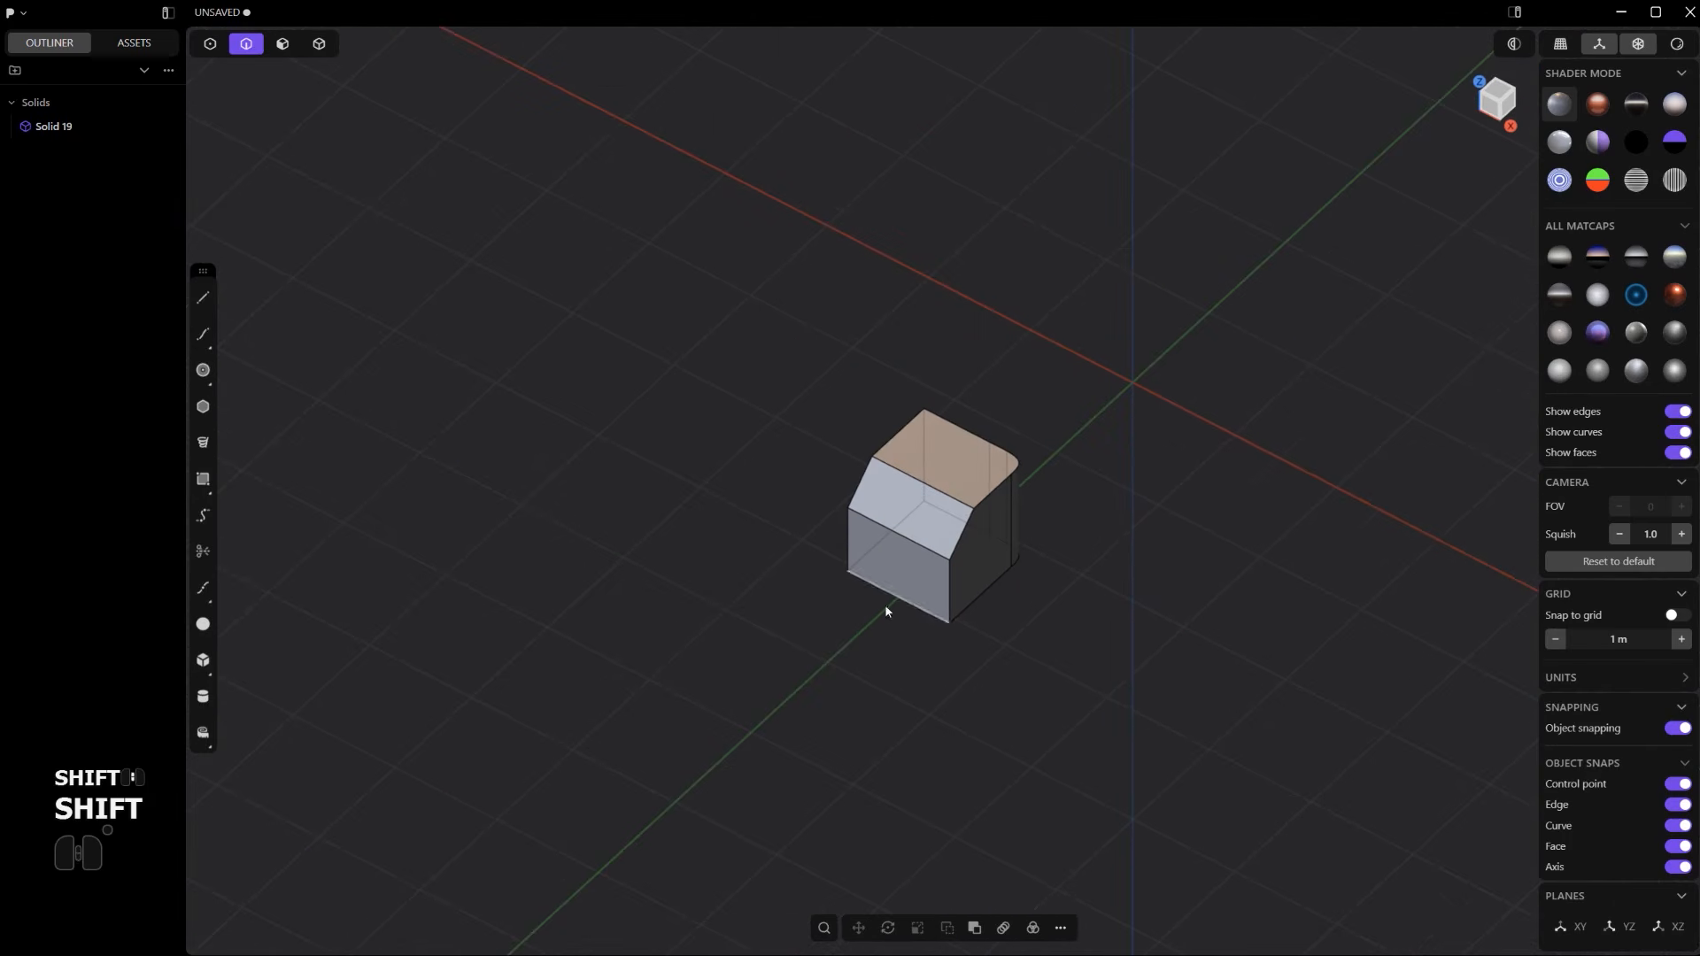
- Delete the rounded cube to empty the scene, and switch the view to perspective around the origin
key(4)
key(x)
shift+middle_drag(988, 507, 913, 694)
key(KP_5)
shift+middle_drag(1036, 493, 1042, 542)
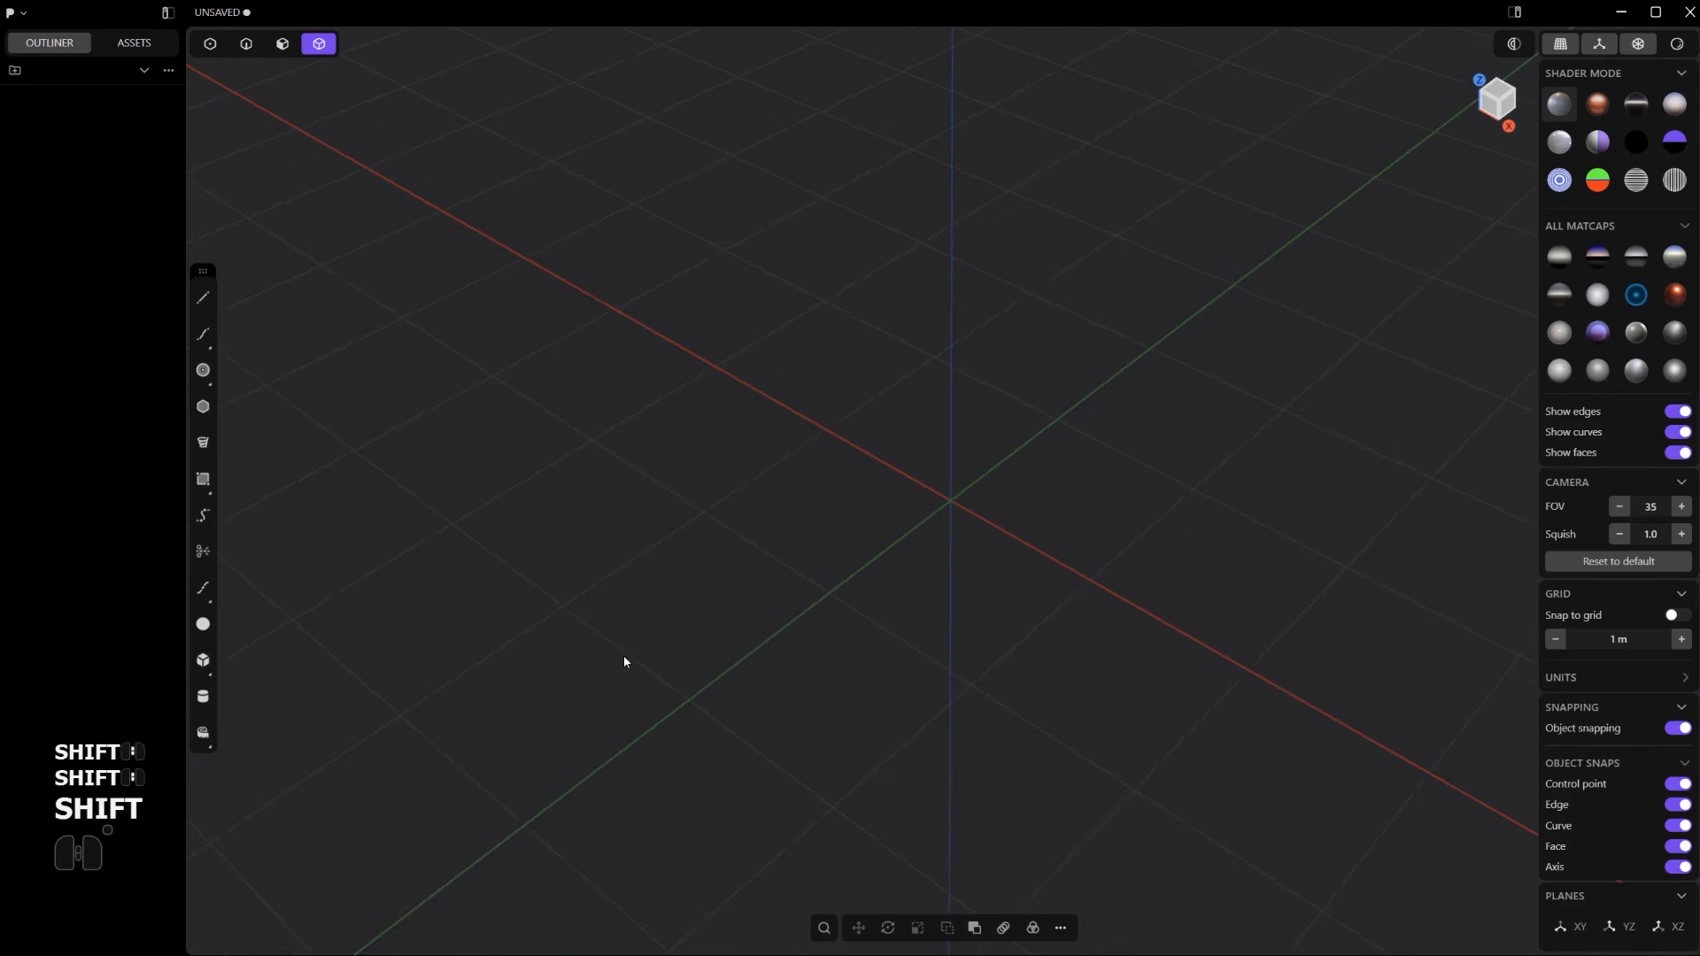
- Create a flat cylinder centred at the origin with a radius of about 1.7 m and a height of about 0.5 m
click(203, 695)
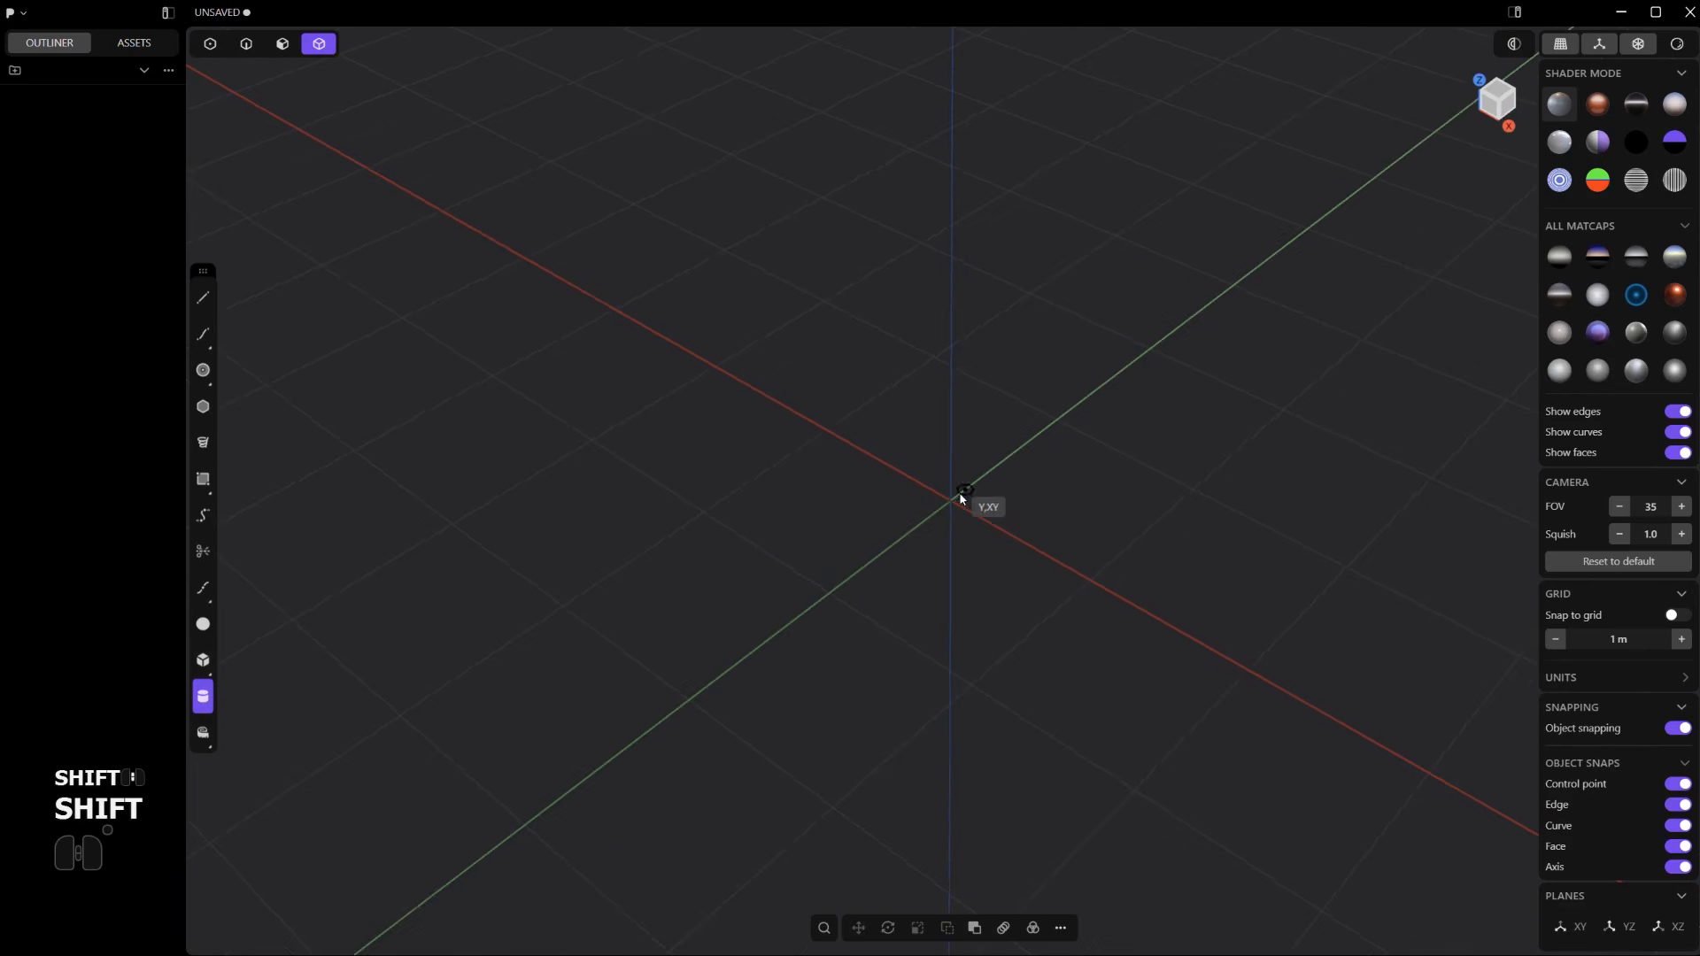
click(956, 499)
click(1251, 498)
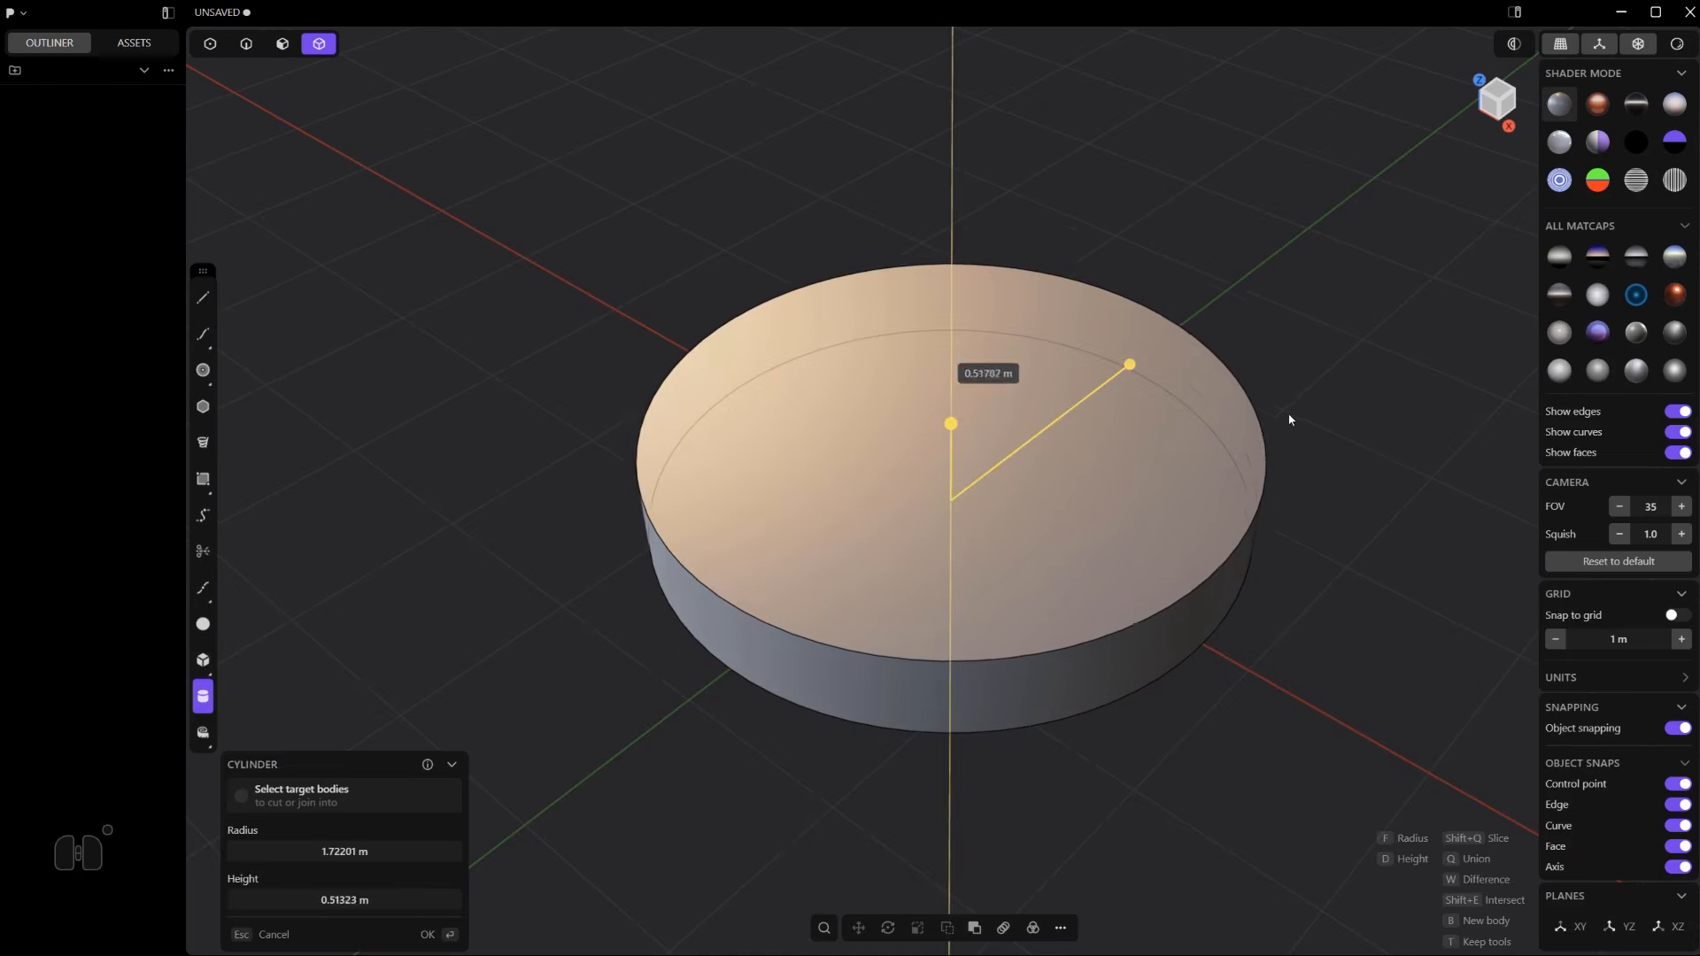
right_click(1290, 412)
- Chamfer the top circular edge of the flat cylinder
key(2)
click(1195, 580)
drag(1195, 581, 1180, 585)
right_click(1181, 585)
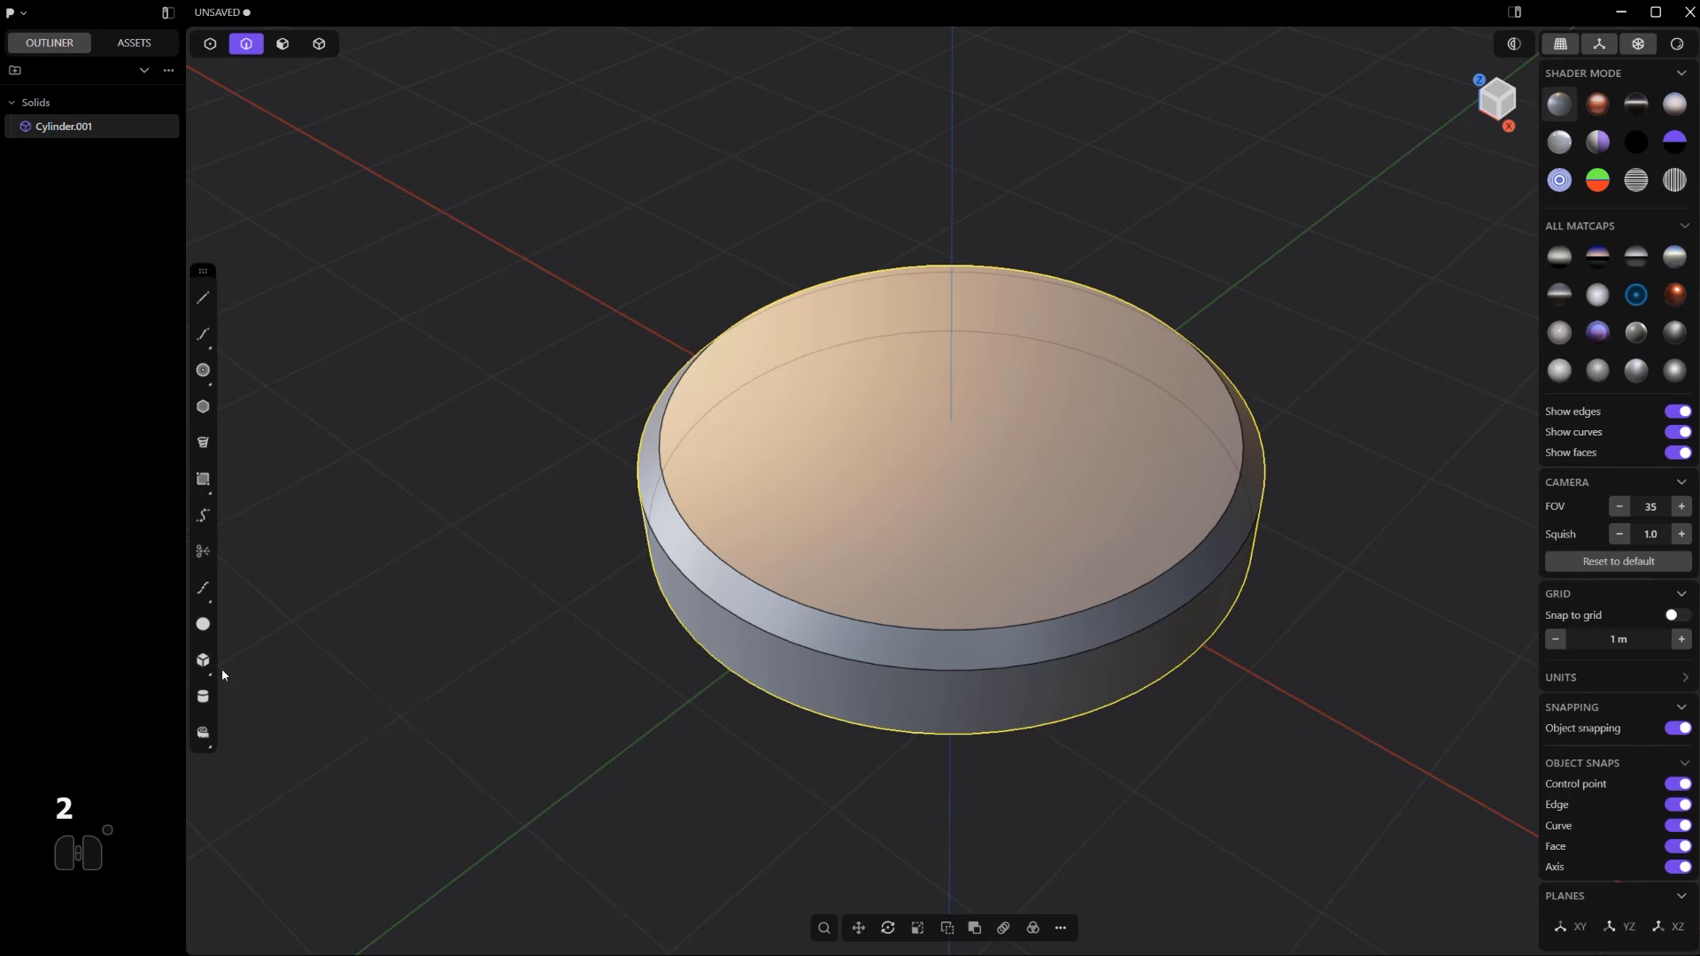
- Add a small cylinder at the centre of the disc's top face as a new body, about 0.23 m radius and 1 m high
click(209, 700)
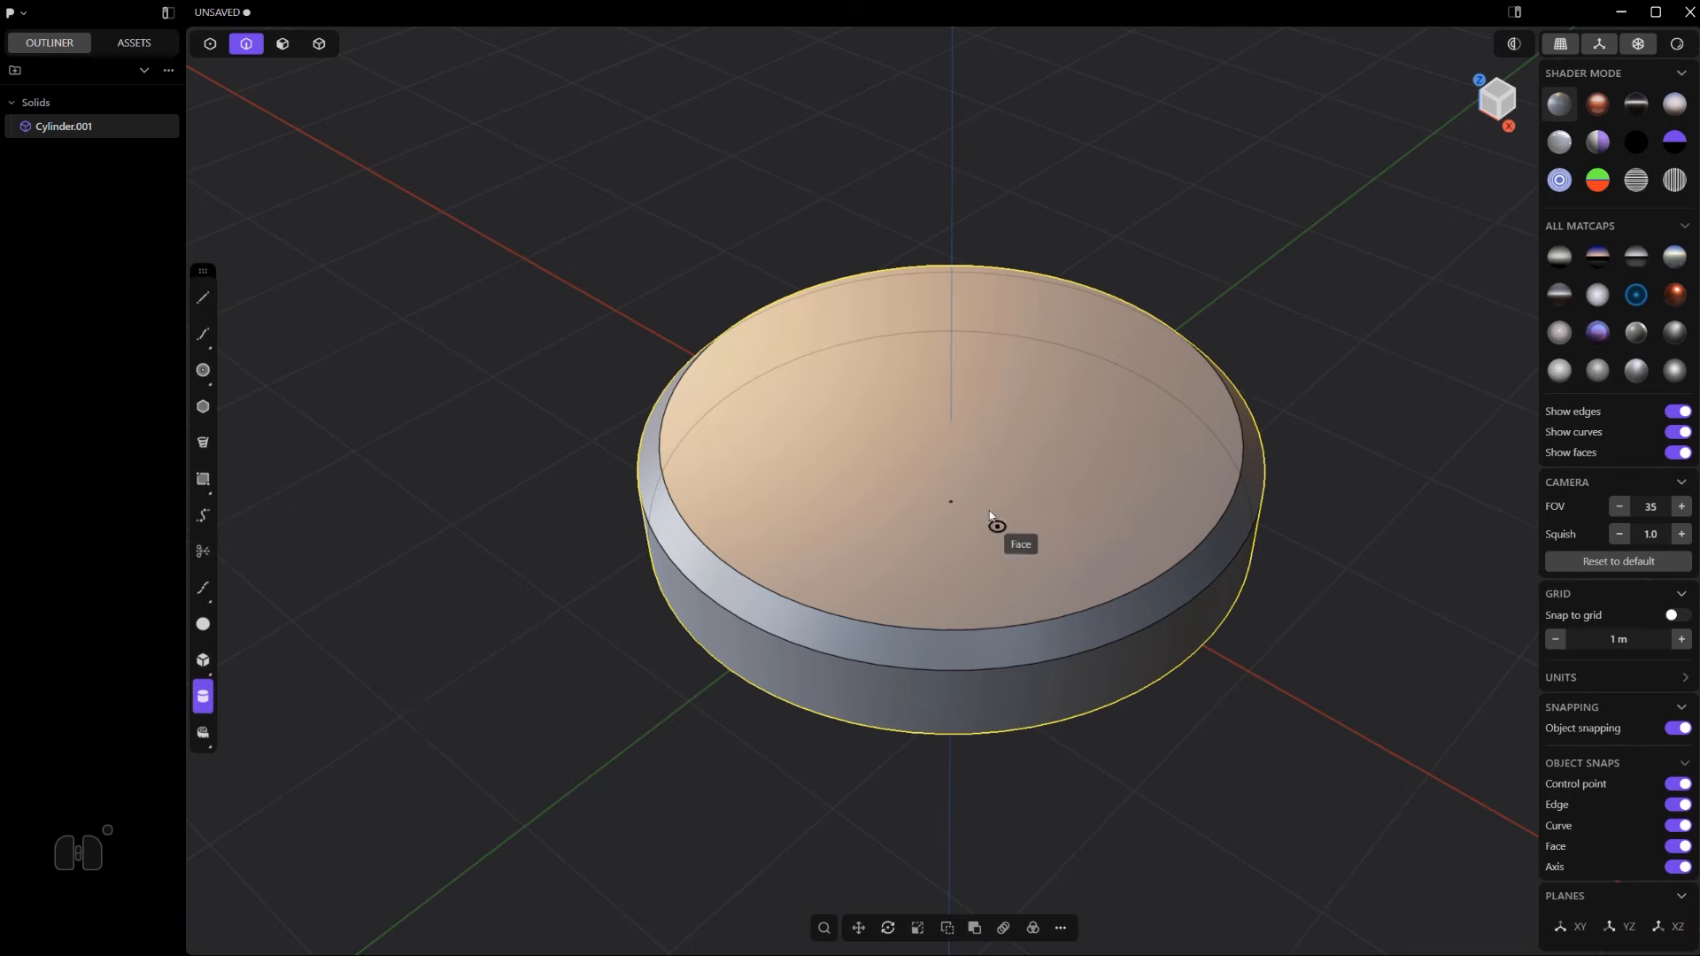
click(950, 421)
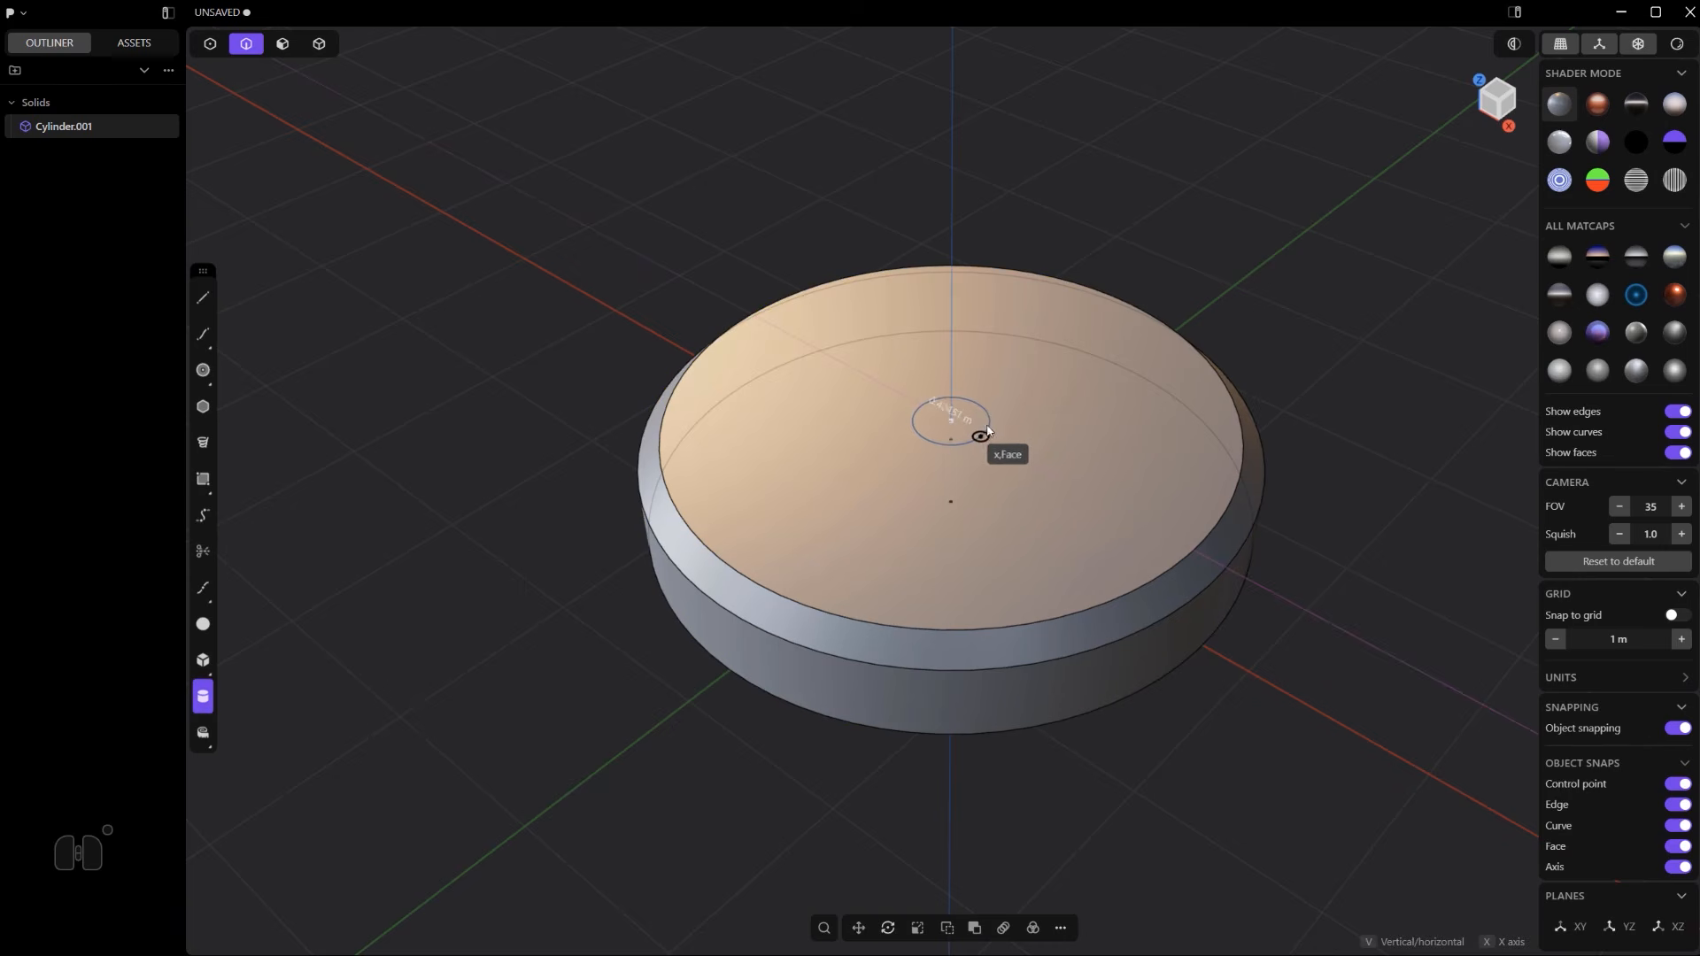
click(981, 437)
key(b)
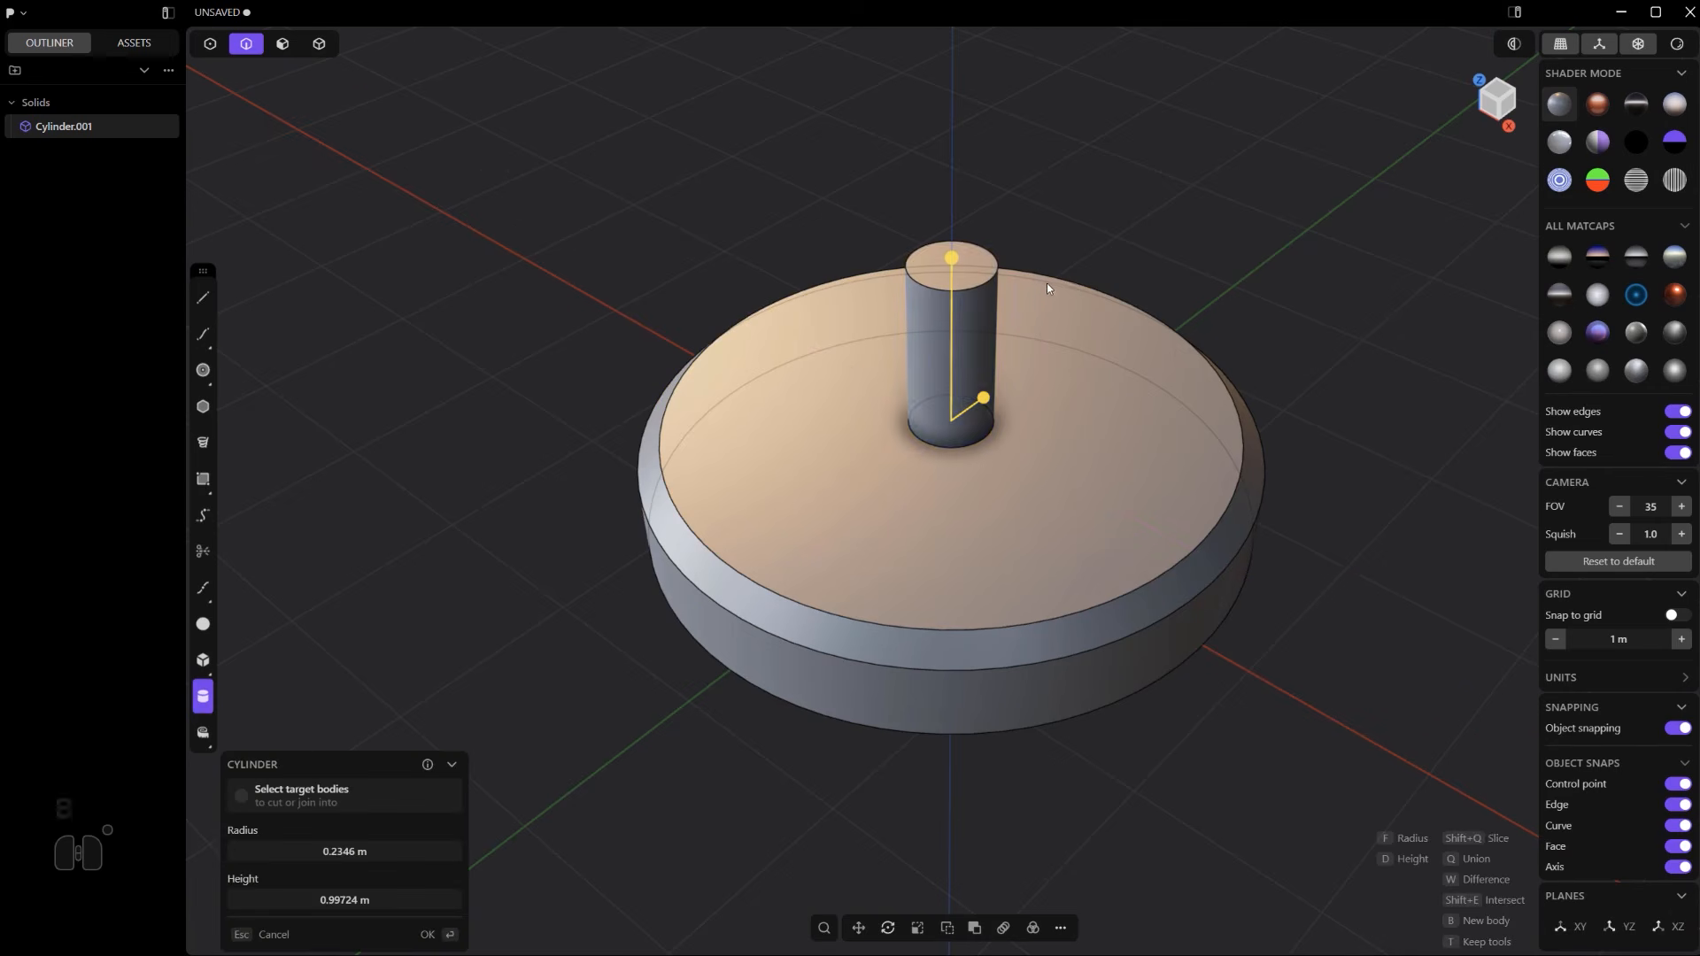
- Move the small cylinder about -1.5 m along Y to the disc's rim and scale it uniformly to about 0.9
key(g)
key(y)
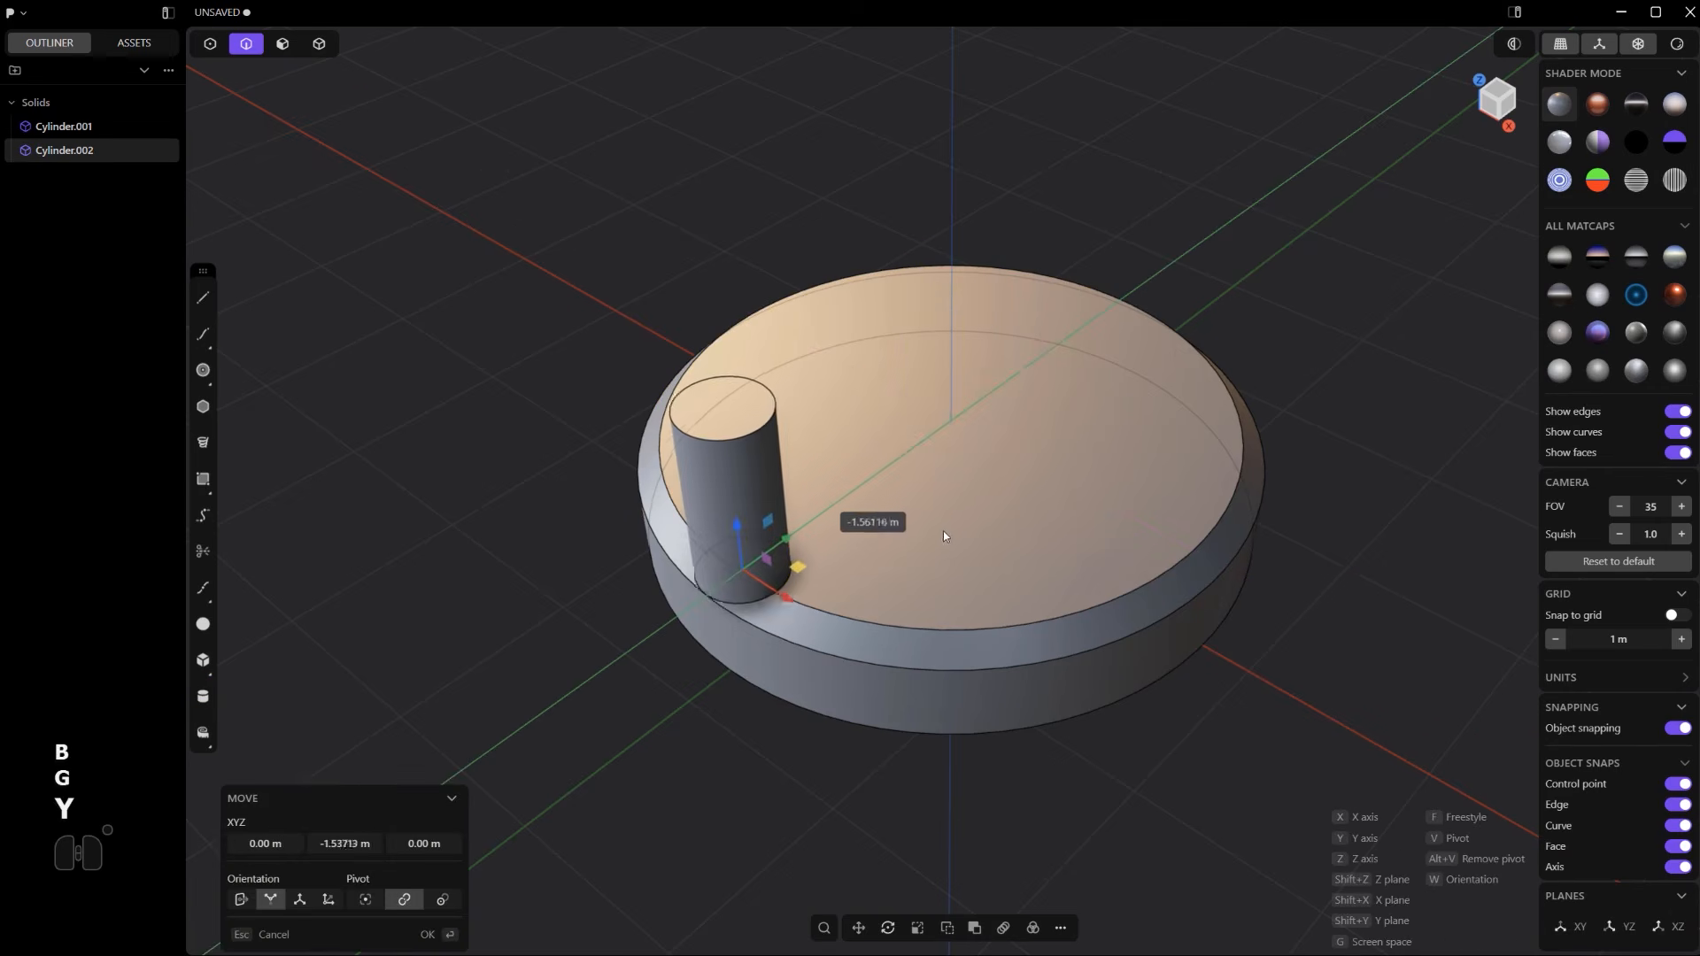
right_click(966, 531)
key(s)
key(s)
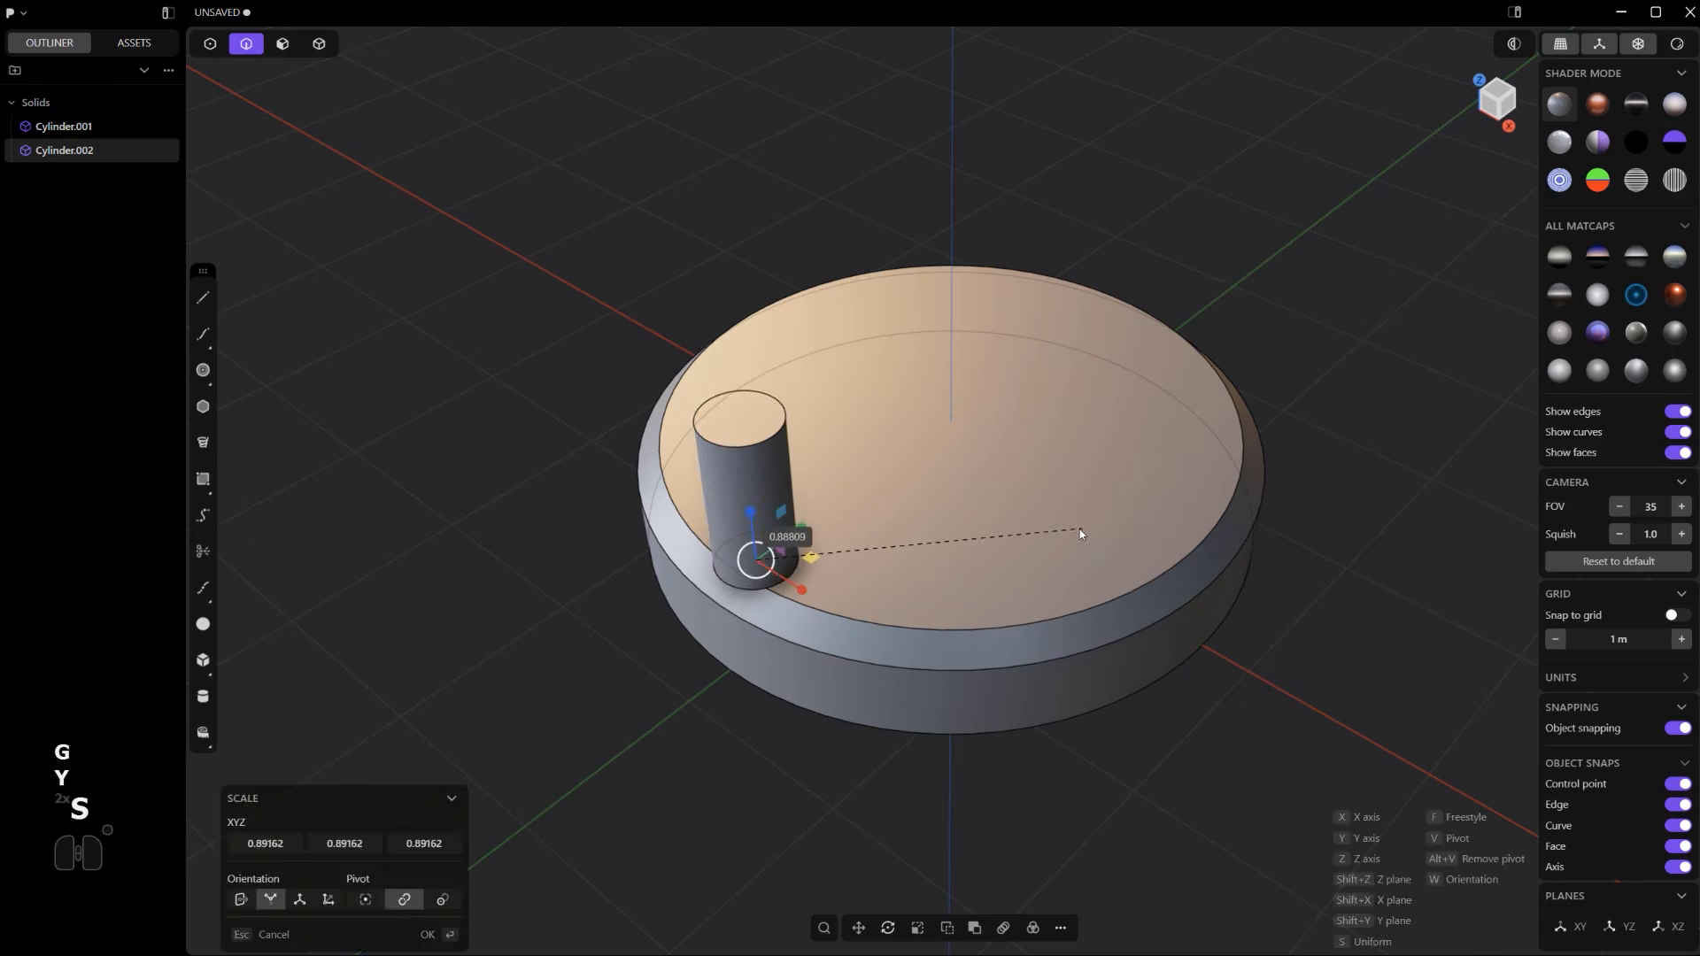
right_click(1070, 527)
- Lower the small cylinder about 0.17 m along Z into the chamfered rim and push its top face down to shorten it
key(g)
key(z)
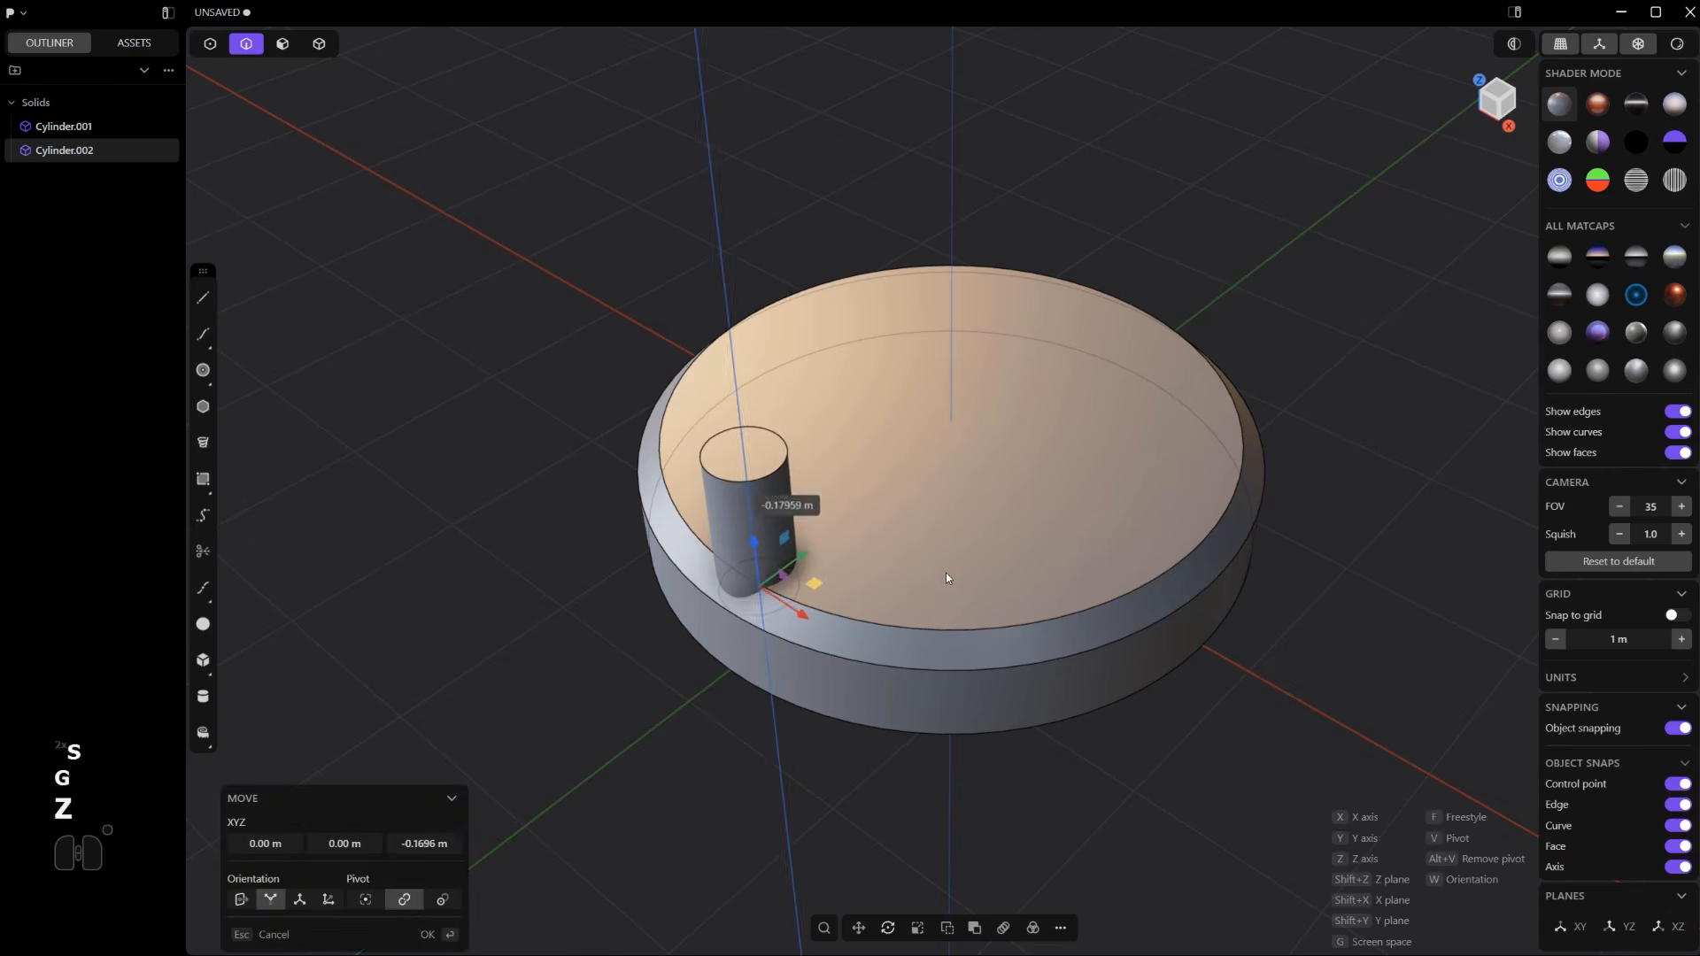
click(948, 572)
key(3)
click(876, 475)
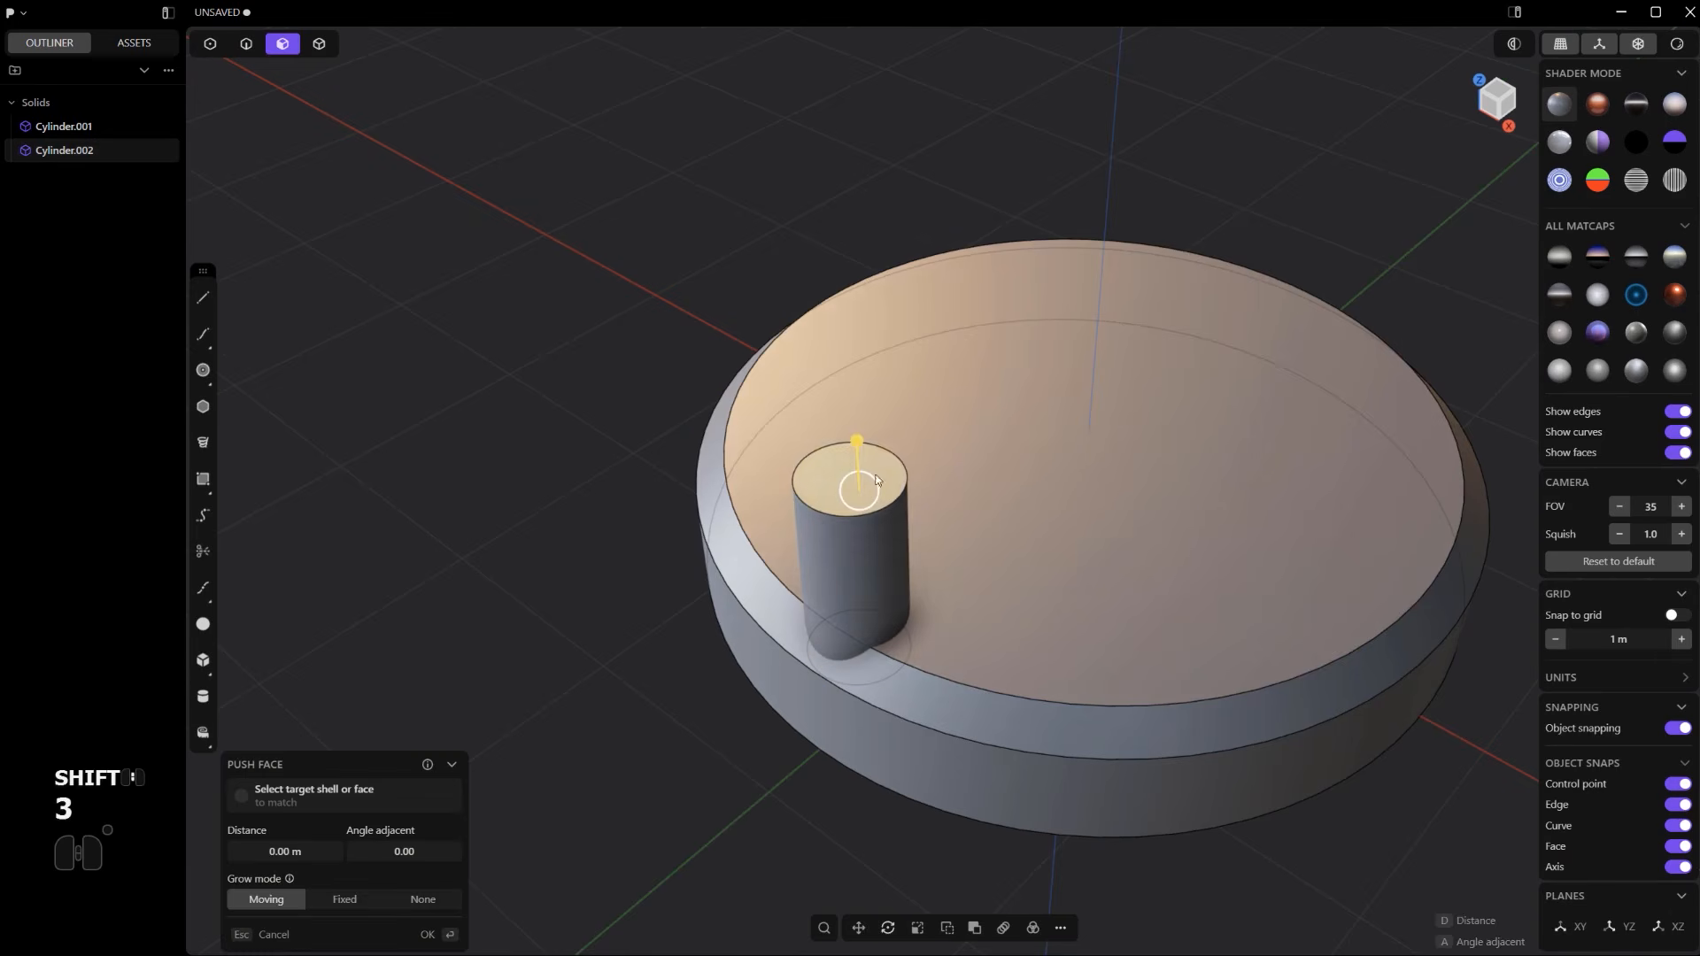
drag(858, 437, 896, 544)
scroll(995, 641, down, 3)
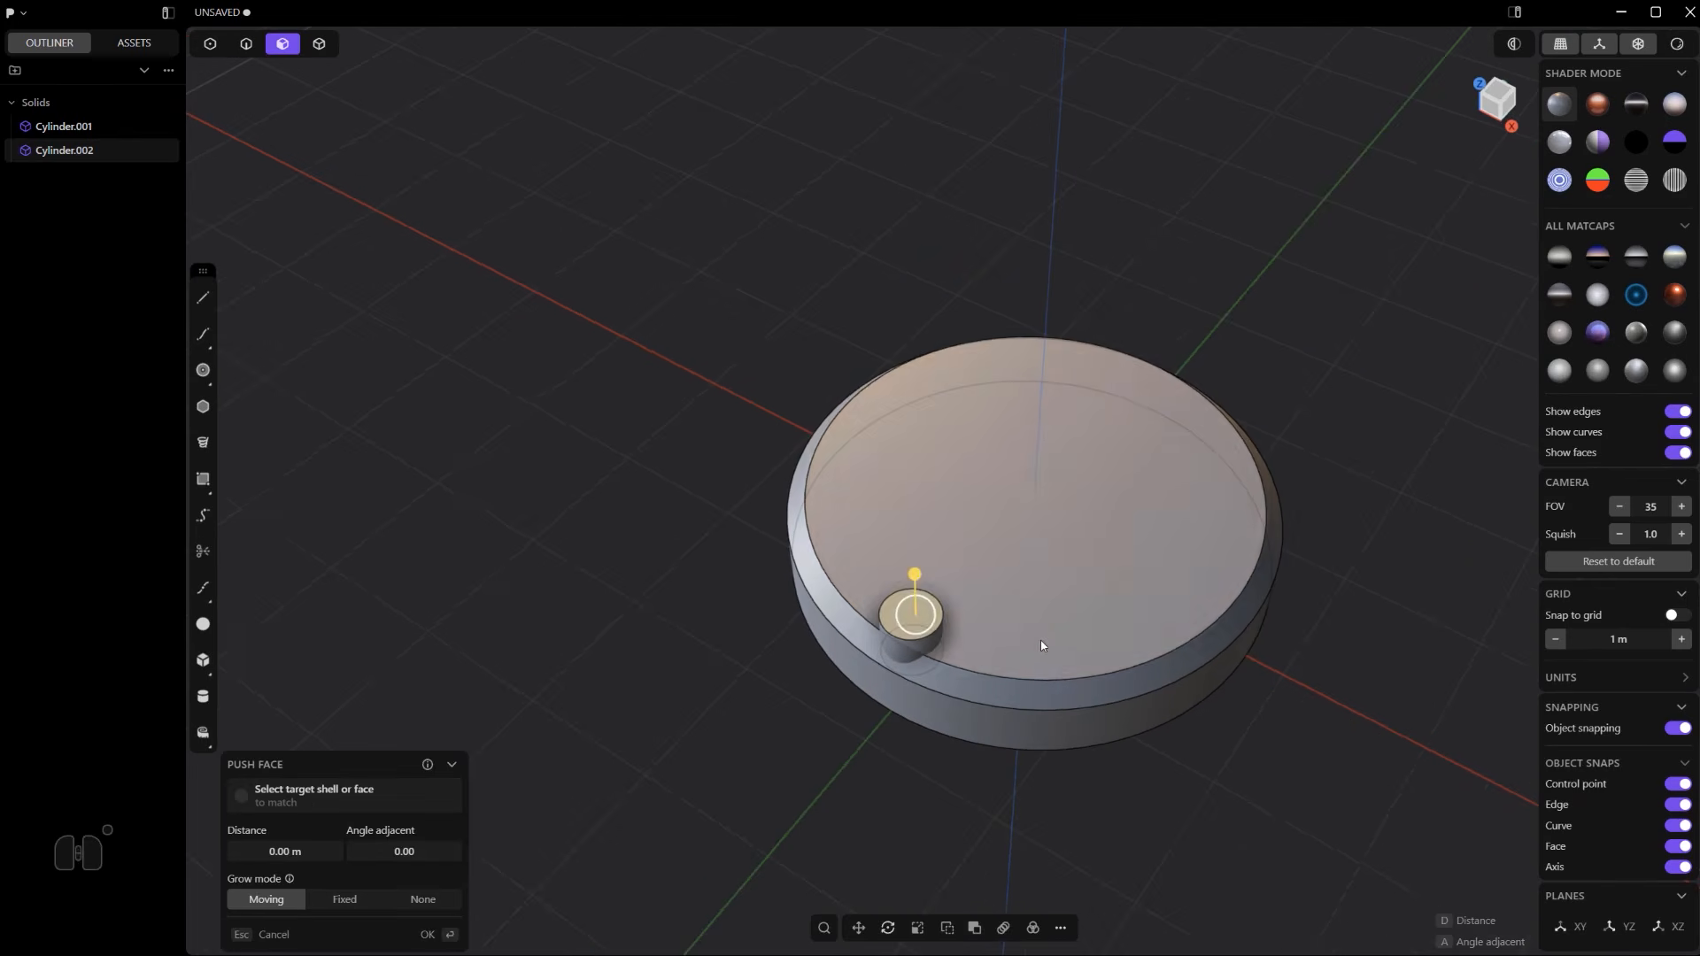
right_click(1037, 644)
- Create an instance of the small cylinder at the disc's rim
key(4)
click(911, 620)
shift+middle_drag(999, 623, 1043, 614)
scroll(910, 448, up, 3)
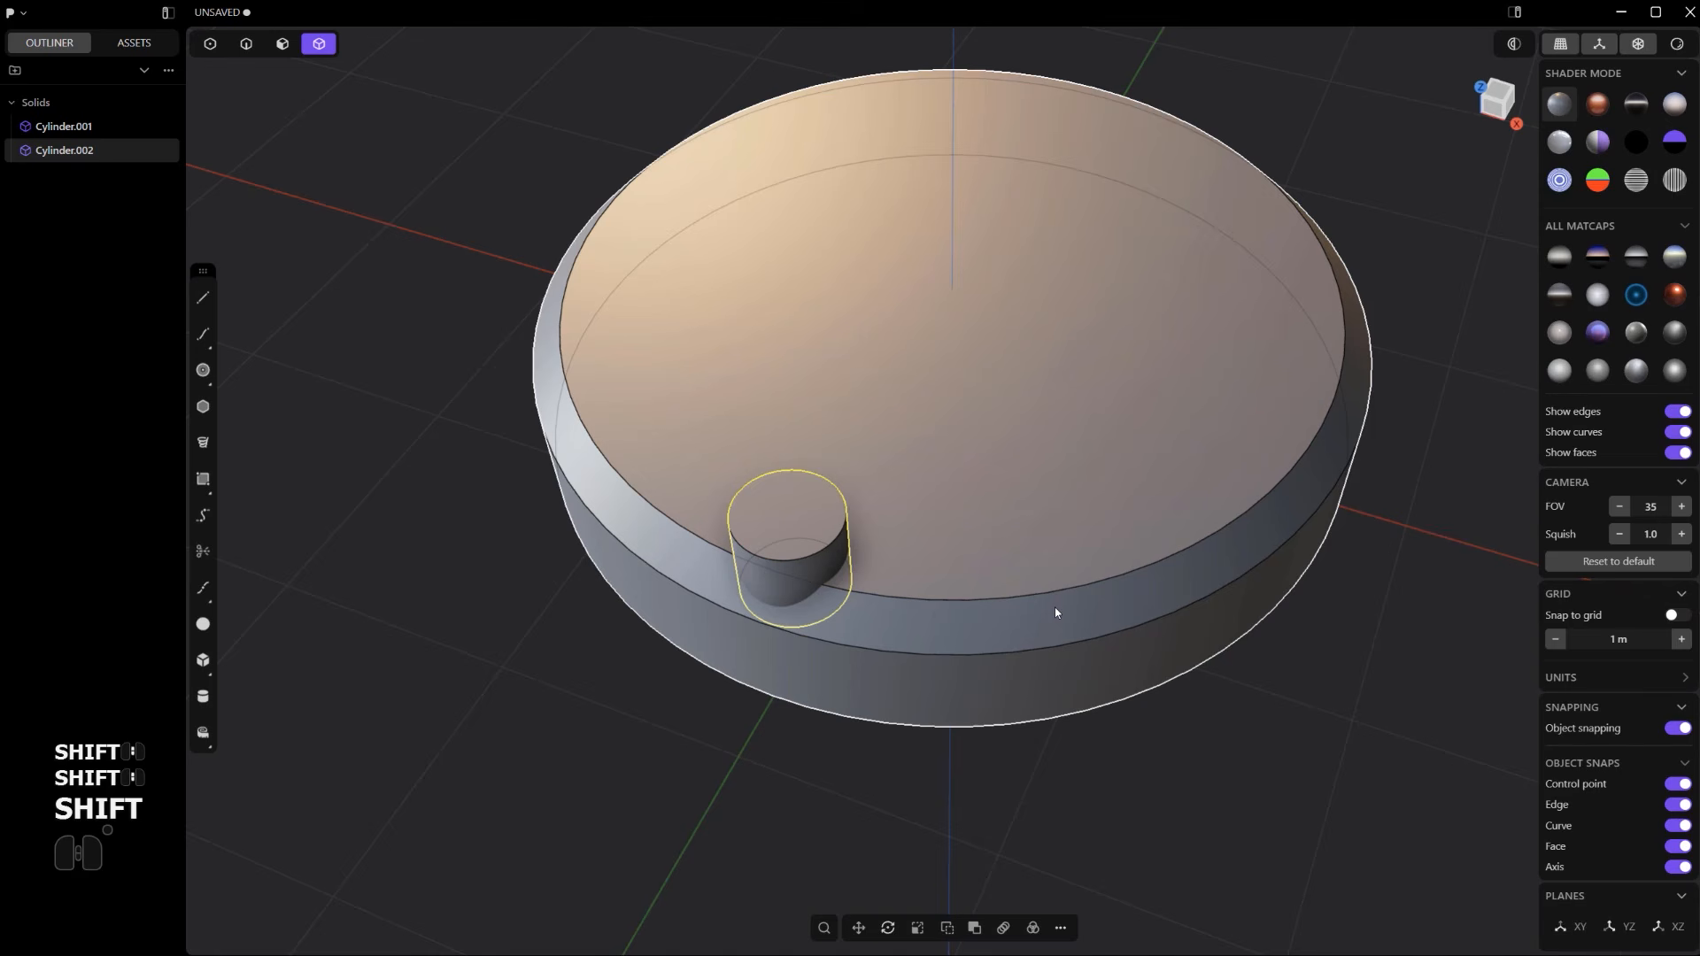
text(f)
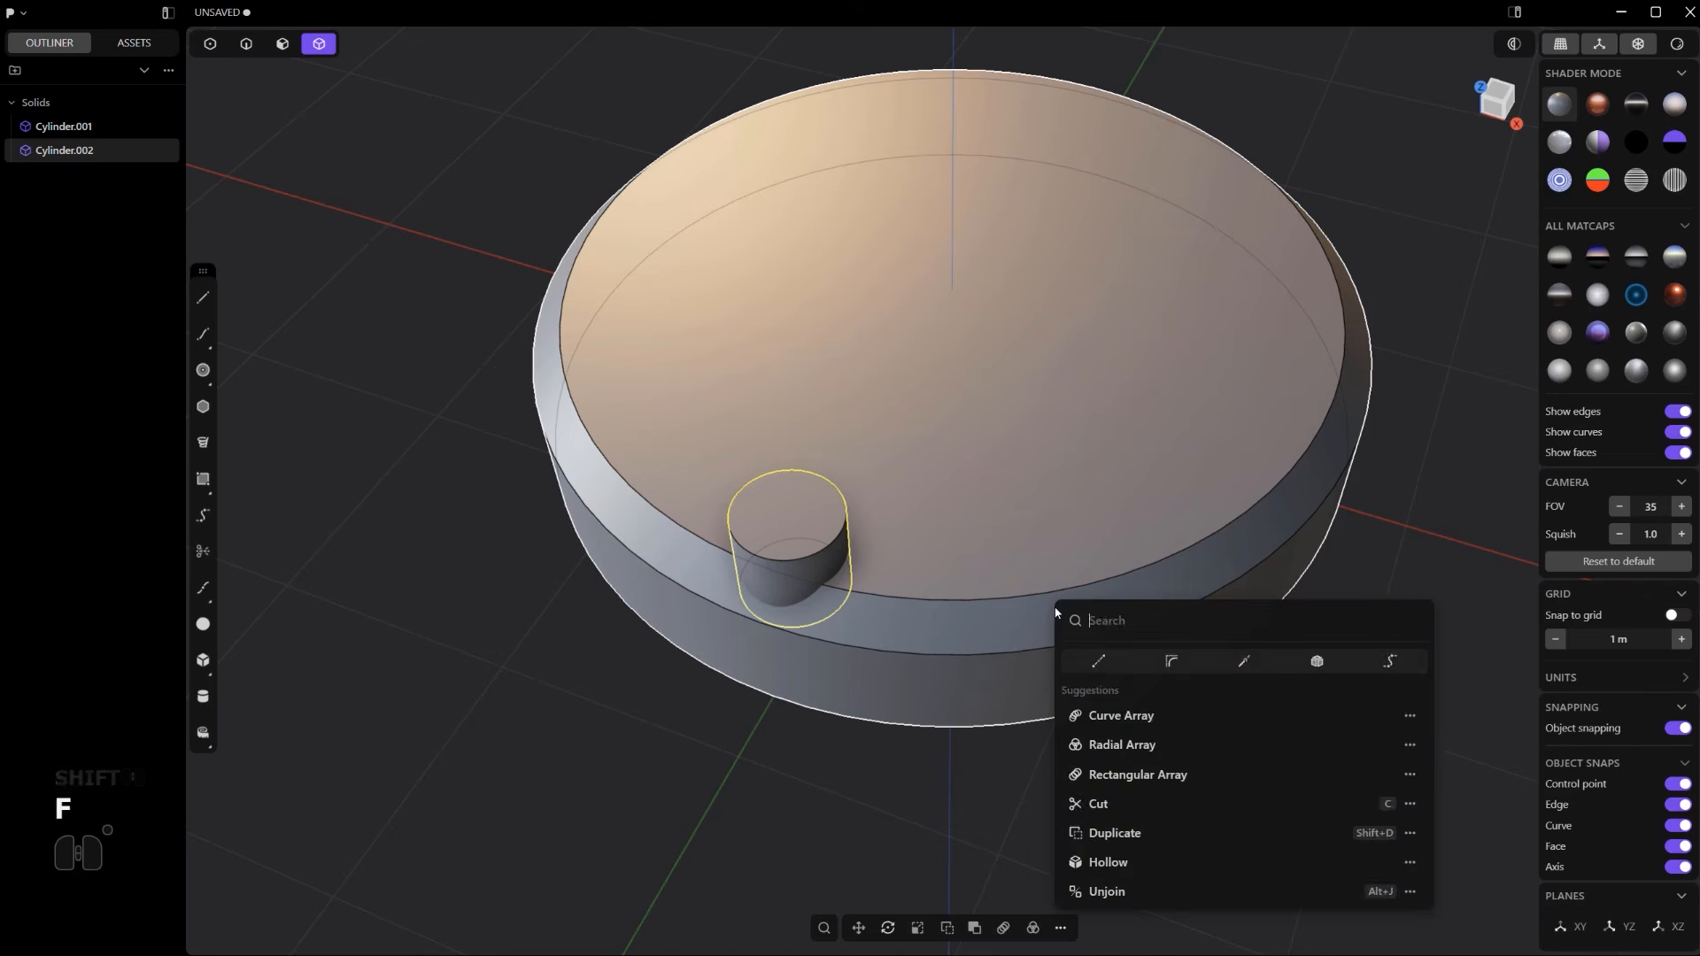
text(insta)
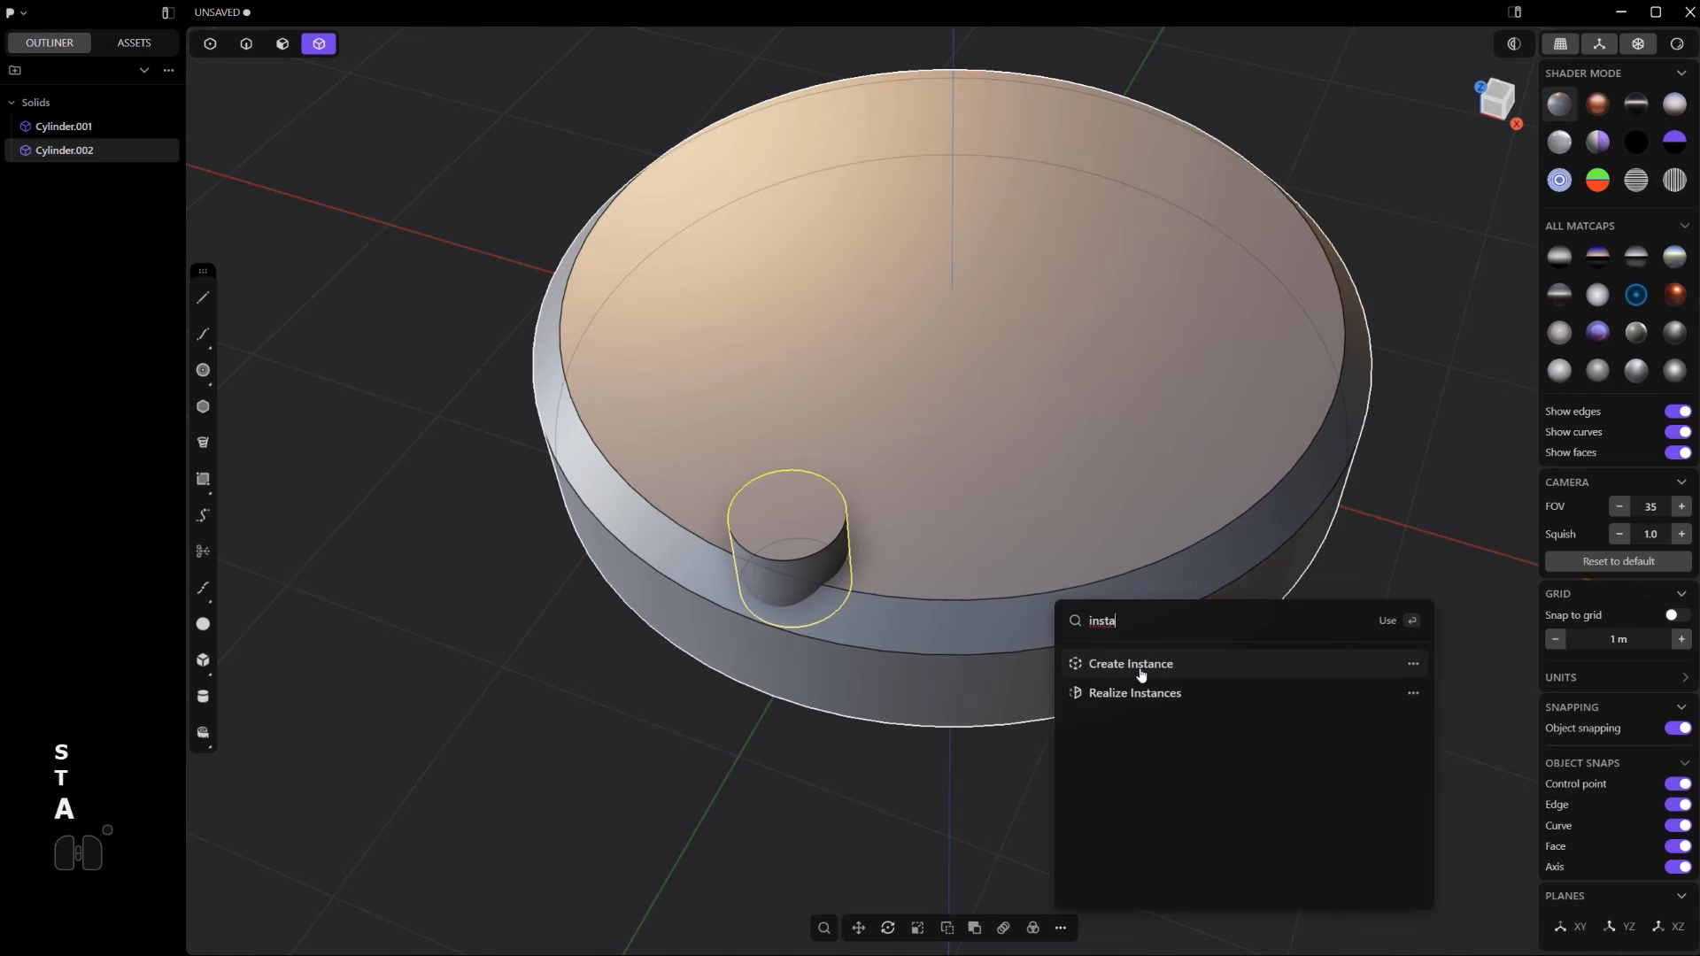
click(1137, 665)
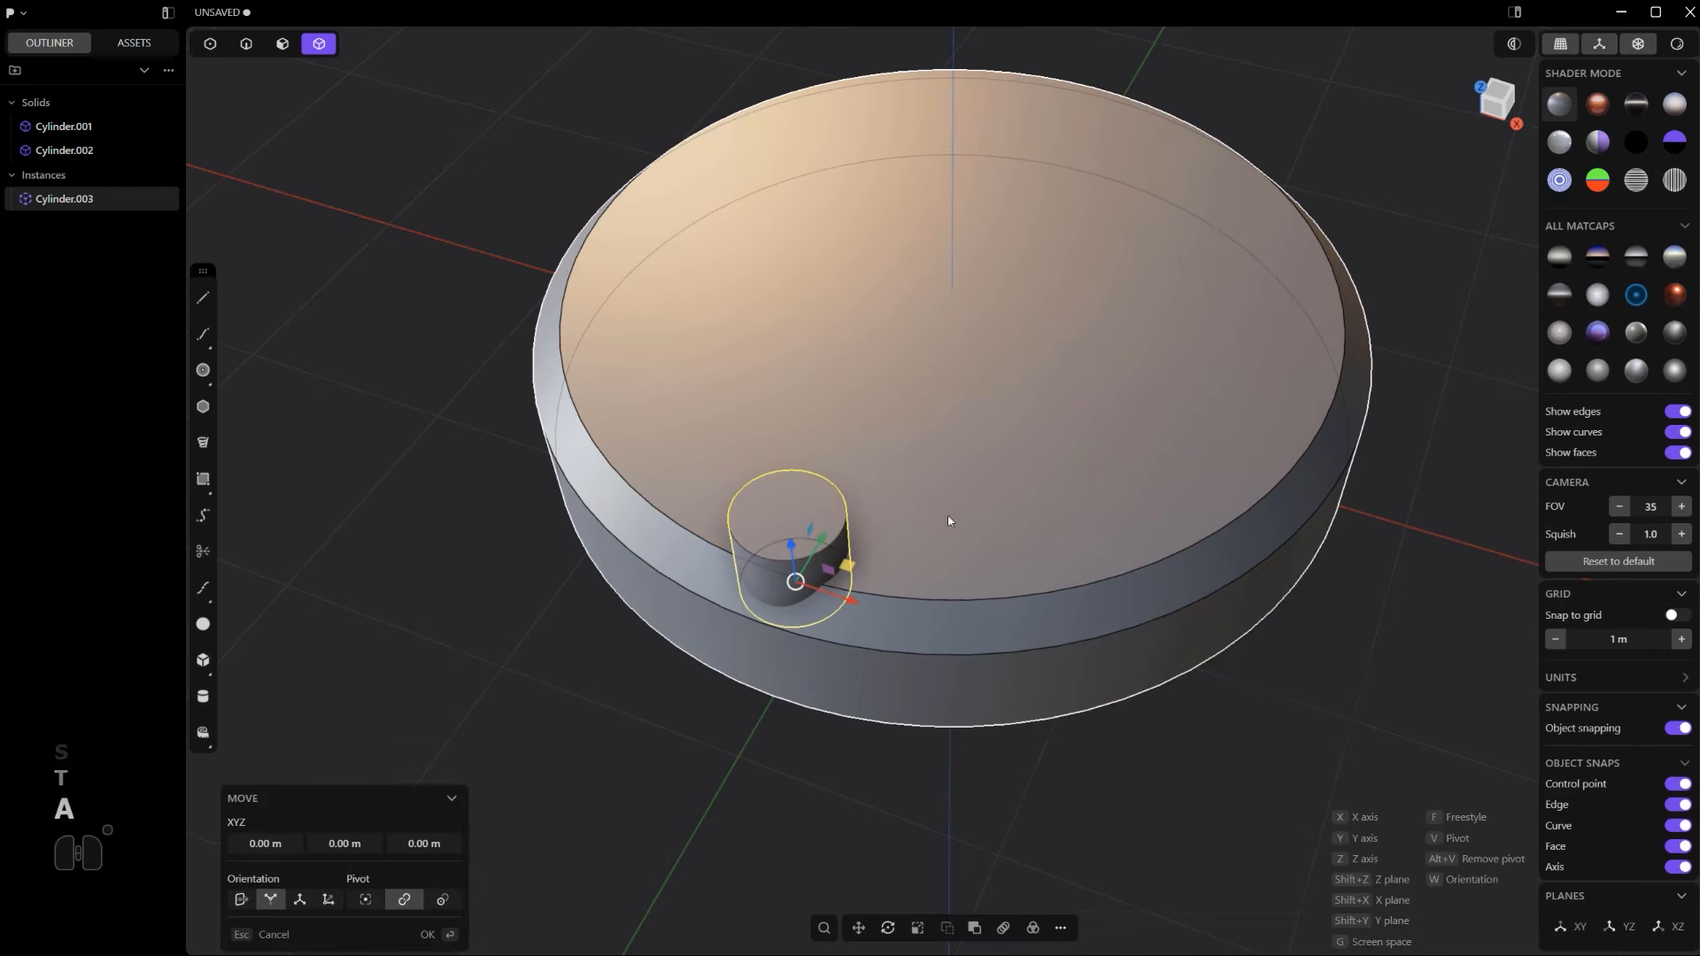
- Radially array the instance around the disc's centre, with 8 copies over 360 degrees
click(1031, 930)
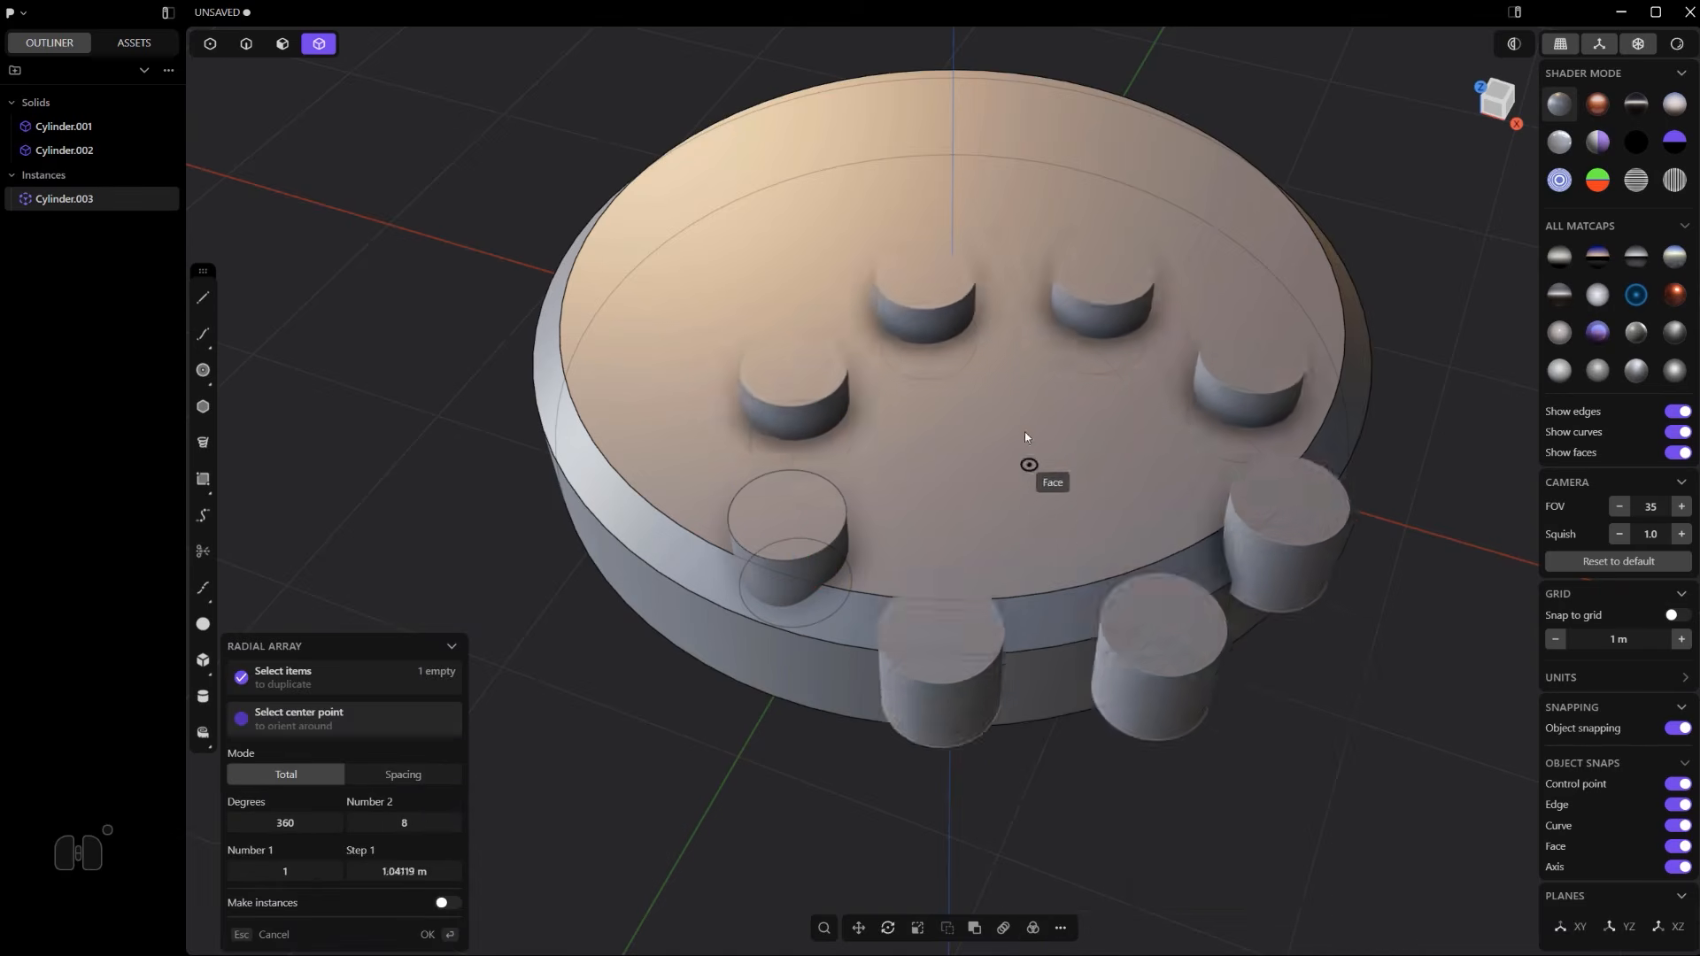
click(950, 315)
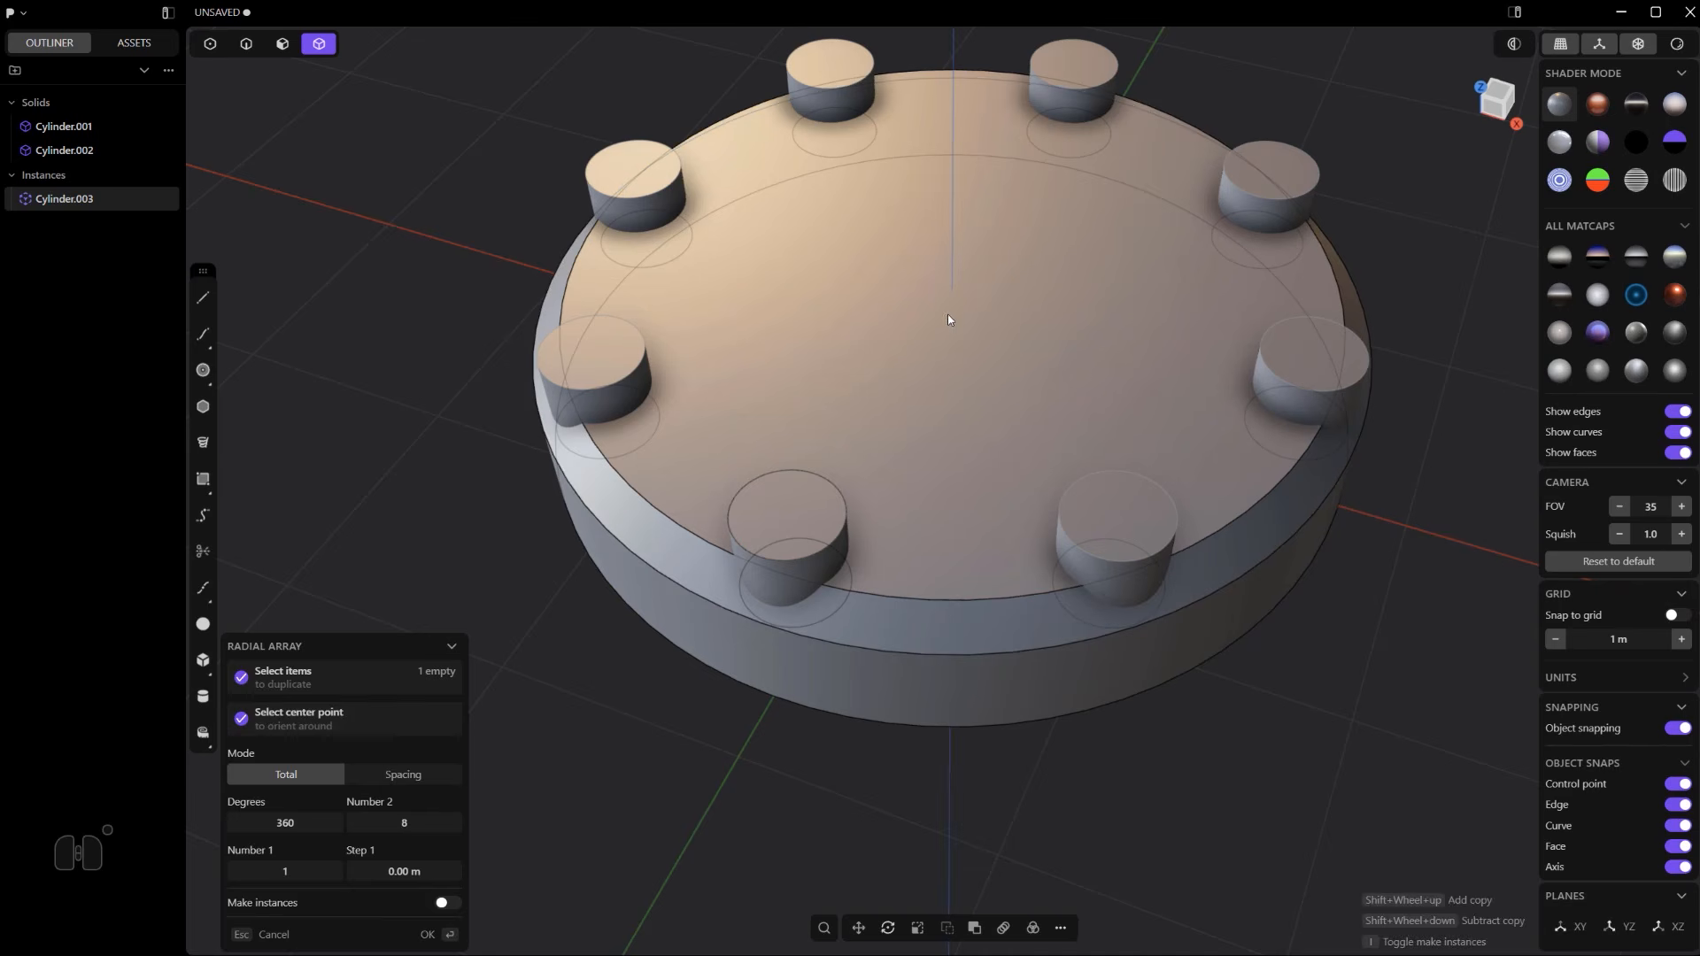
right_click(1099, 360)
- Try moving the original small cylinder freely over the disc to test its linked instances, undoing each move
click(823, 556)
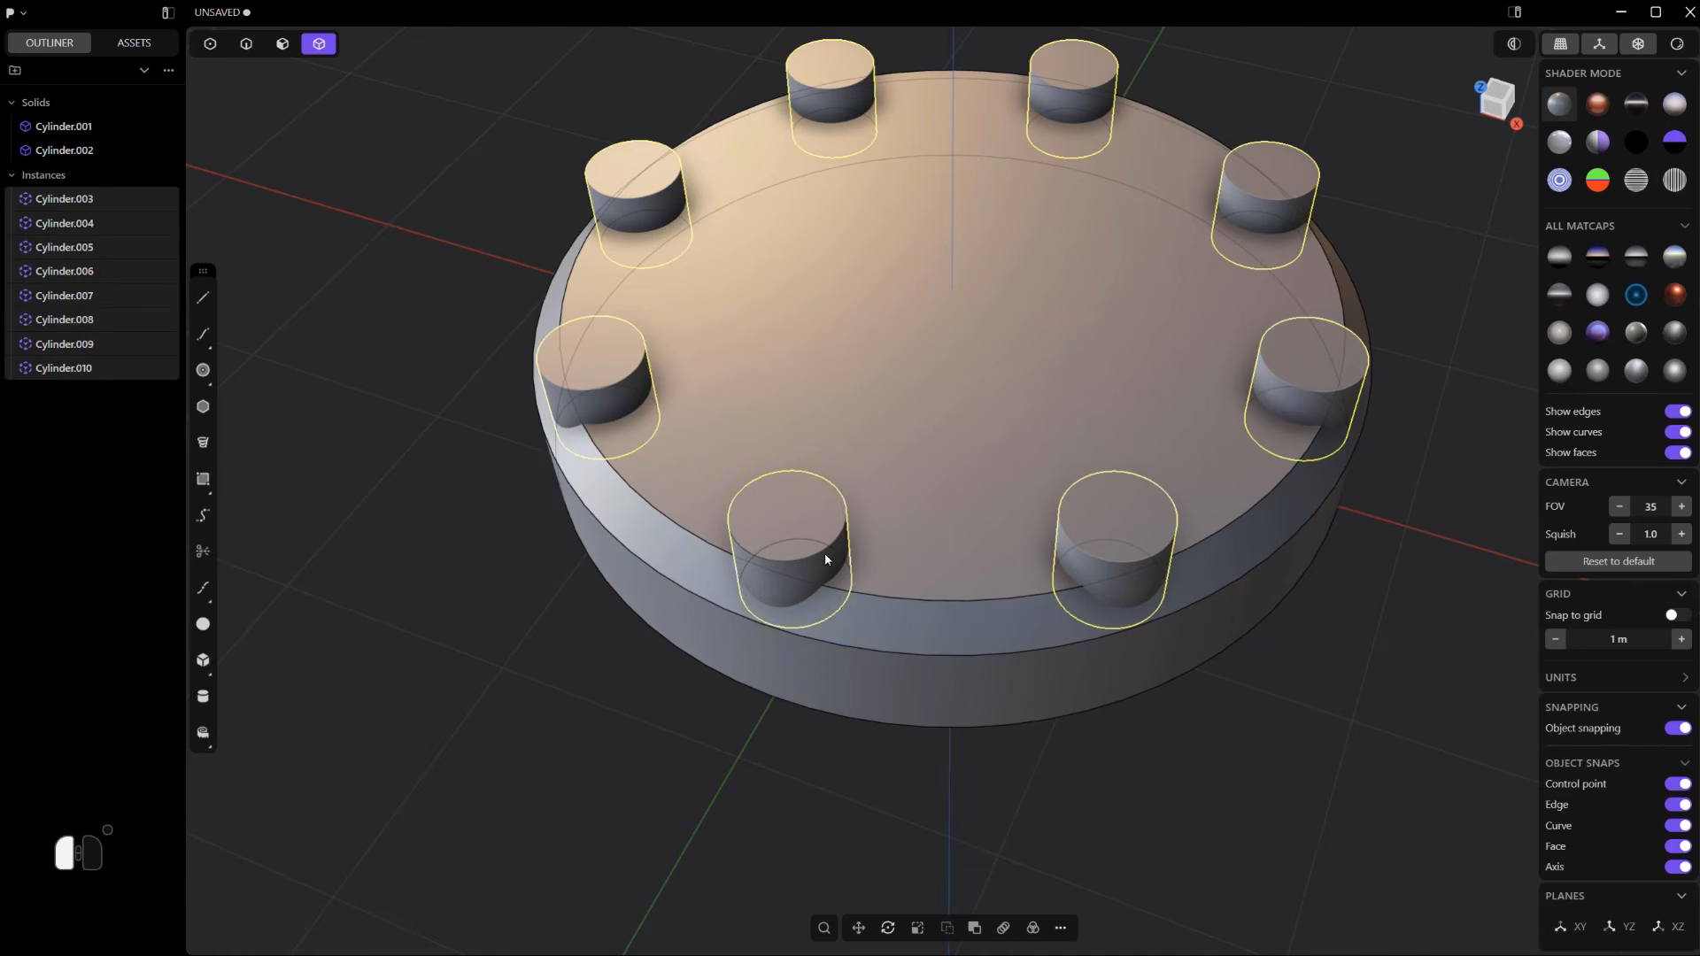
key(g)
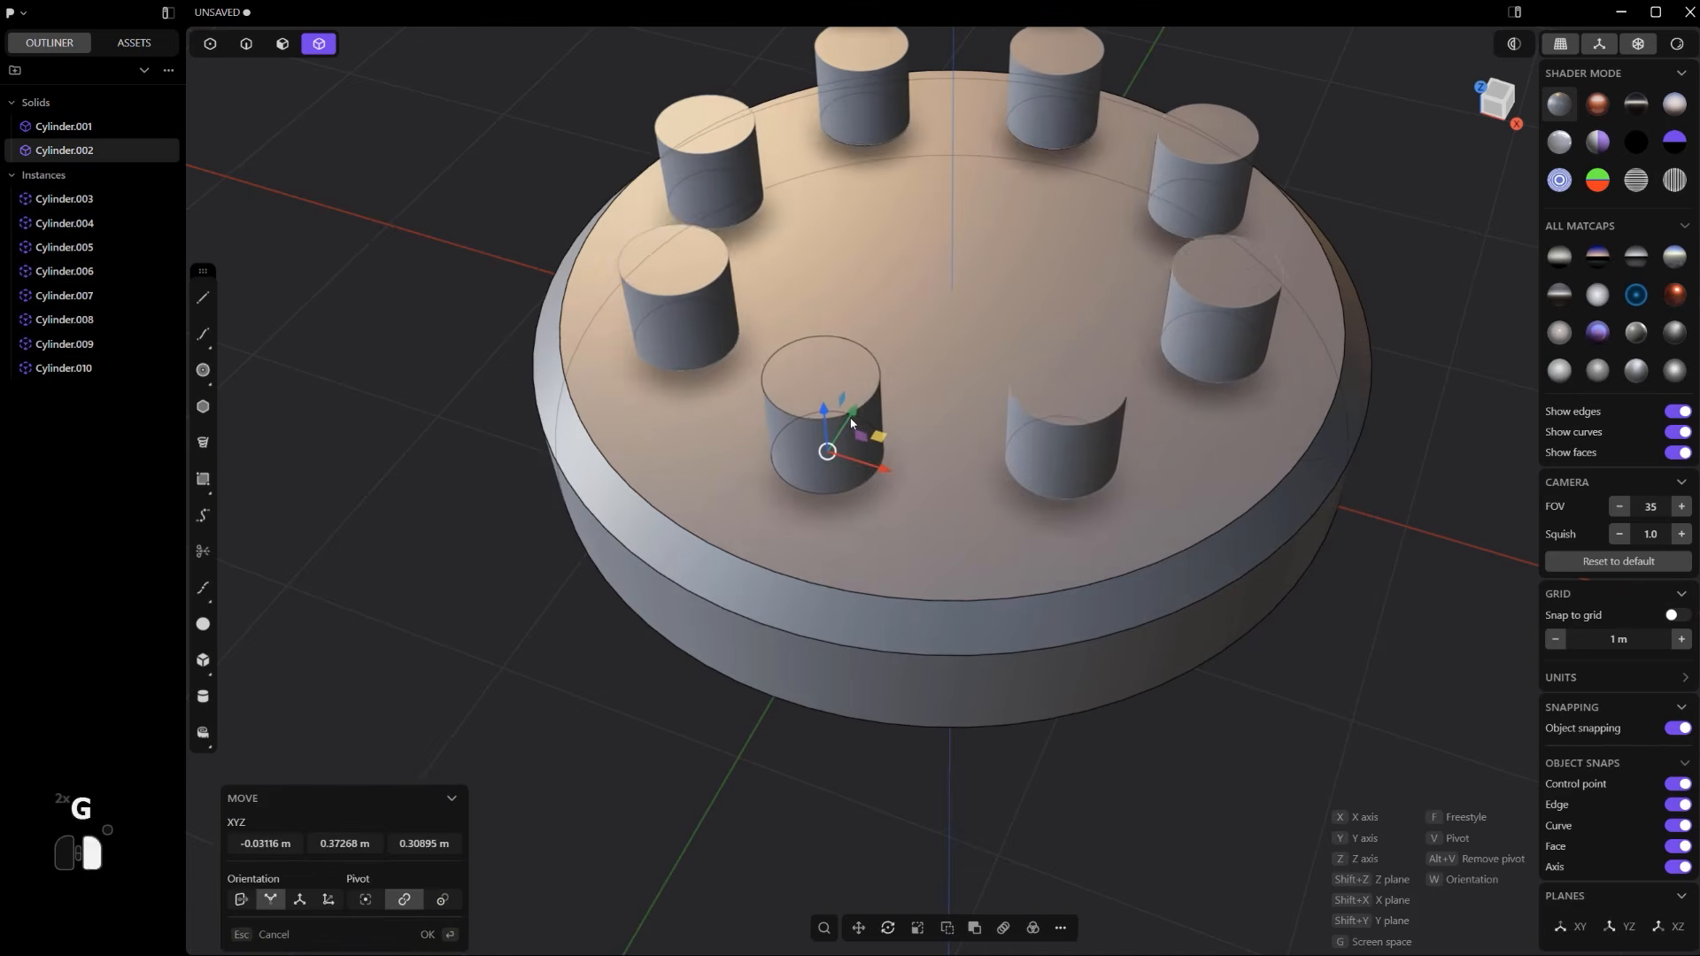
key(g)
key(ctrl+z)
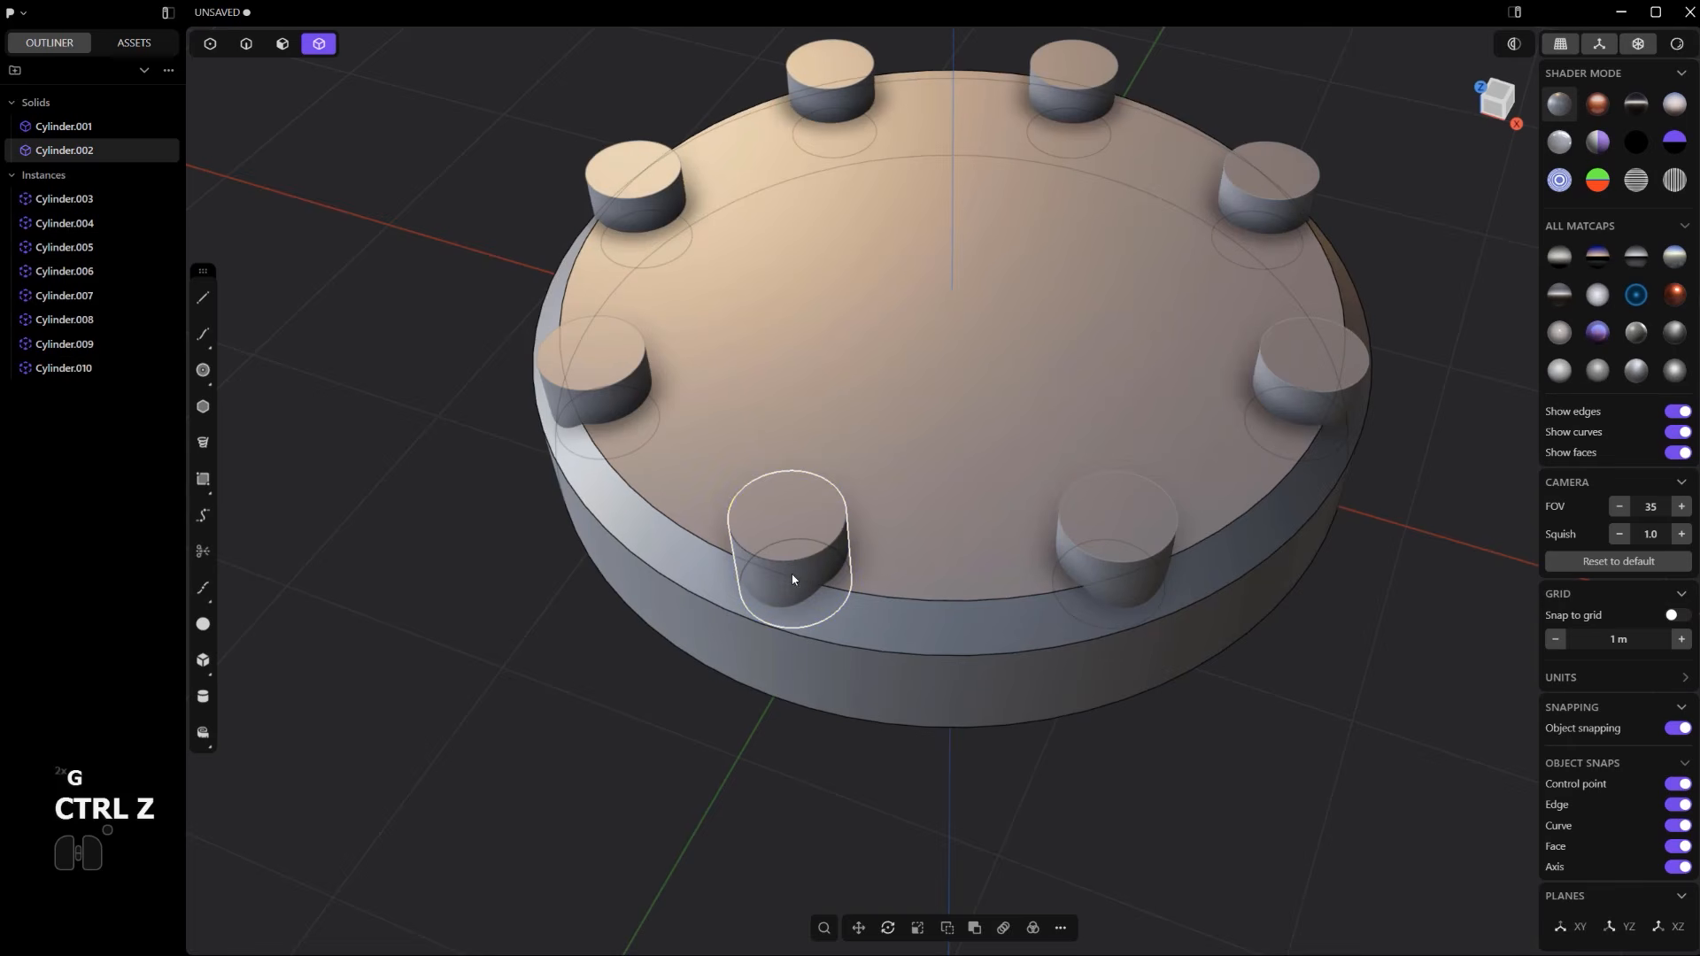
key(g)
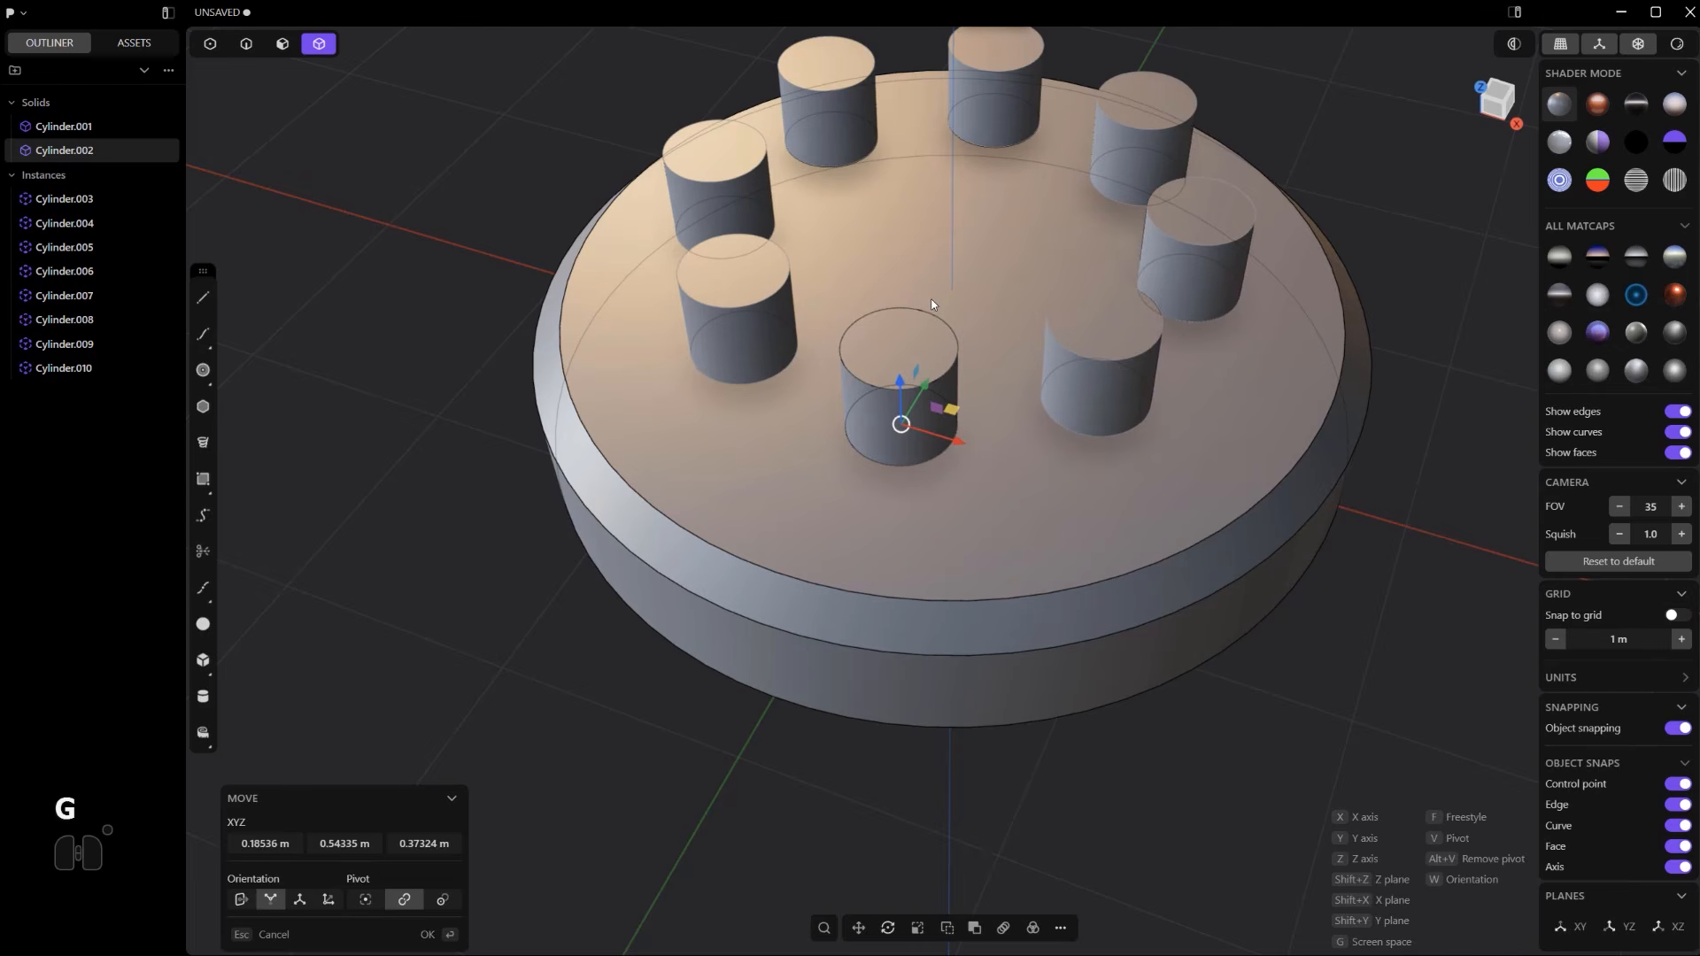
key(ctrl+z)
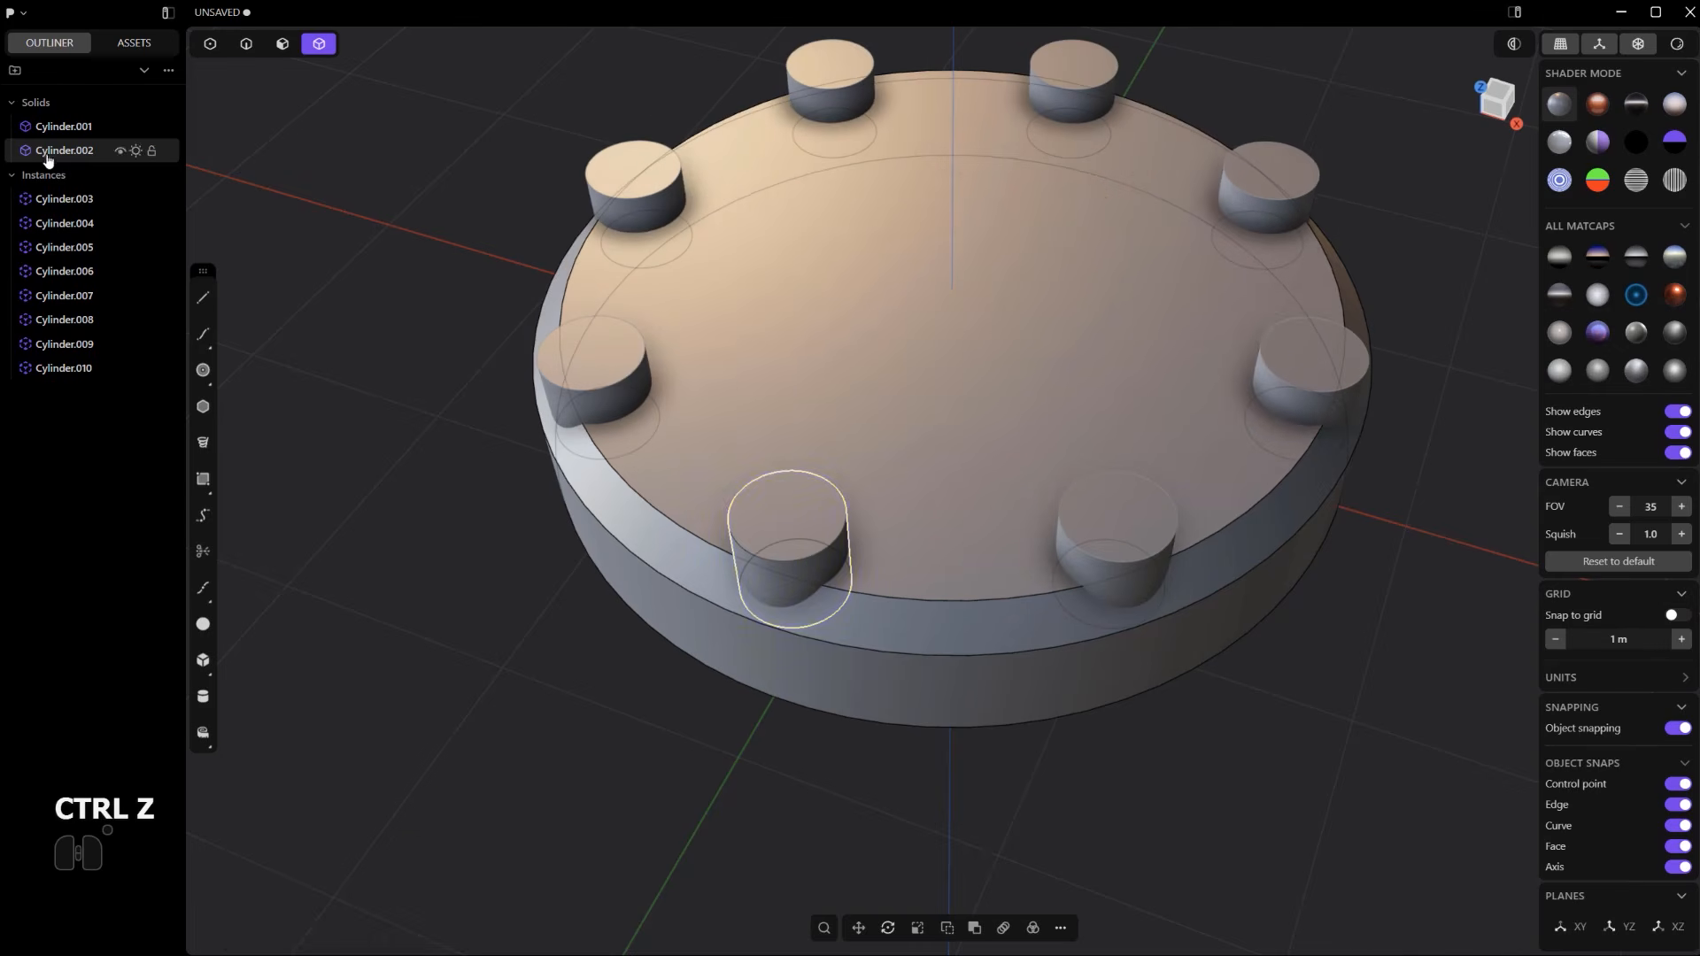
- Highlight all the cylinder instances in the outliner, followed by their original solid
click(63, 198)
shift+click(59, 367)
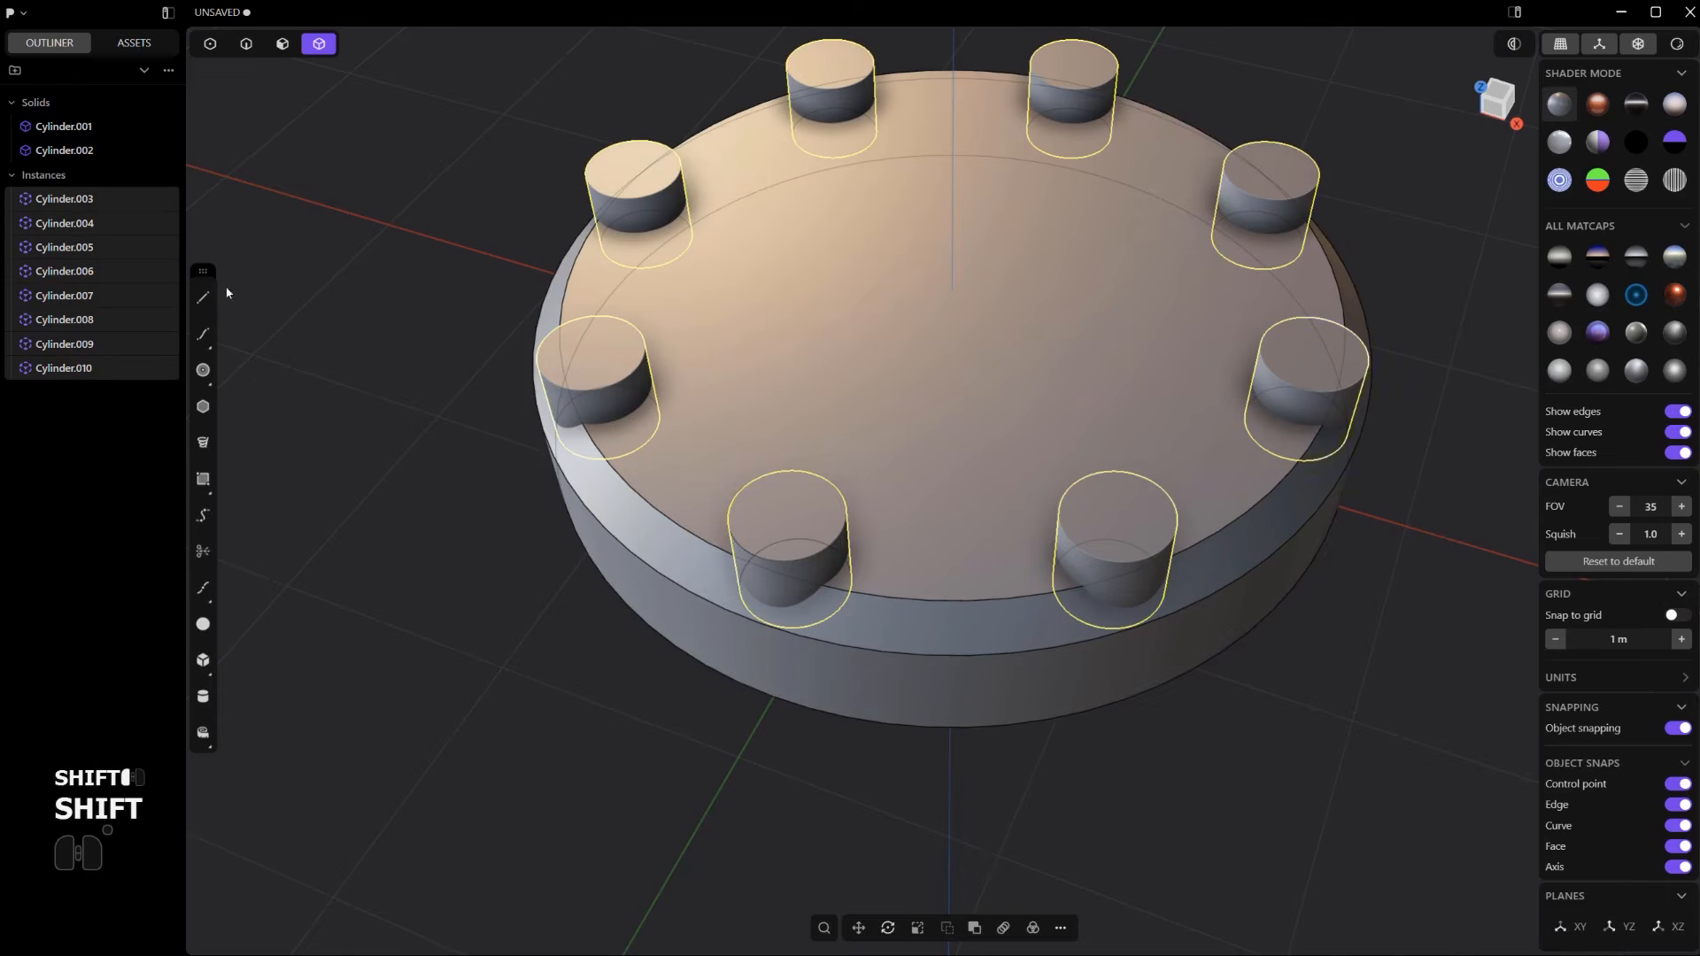
click(72, 156)
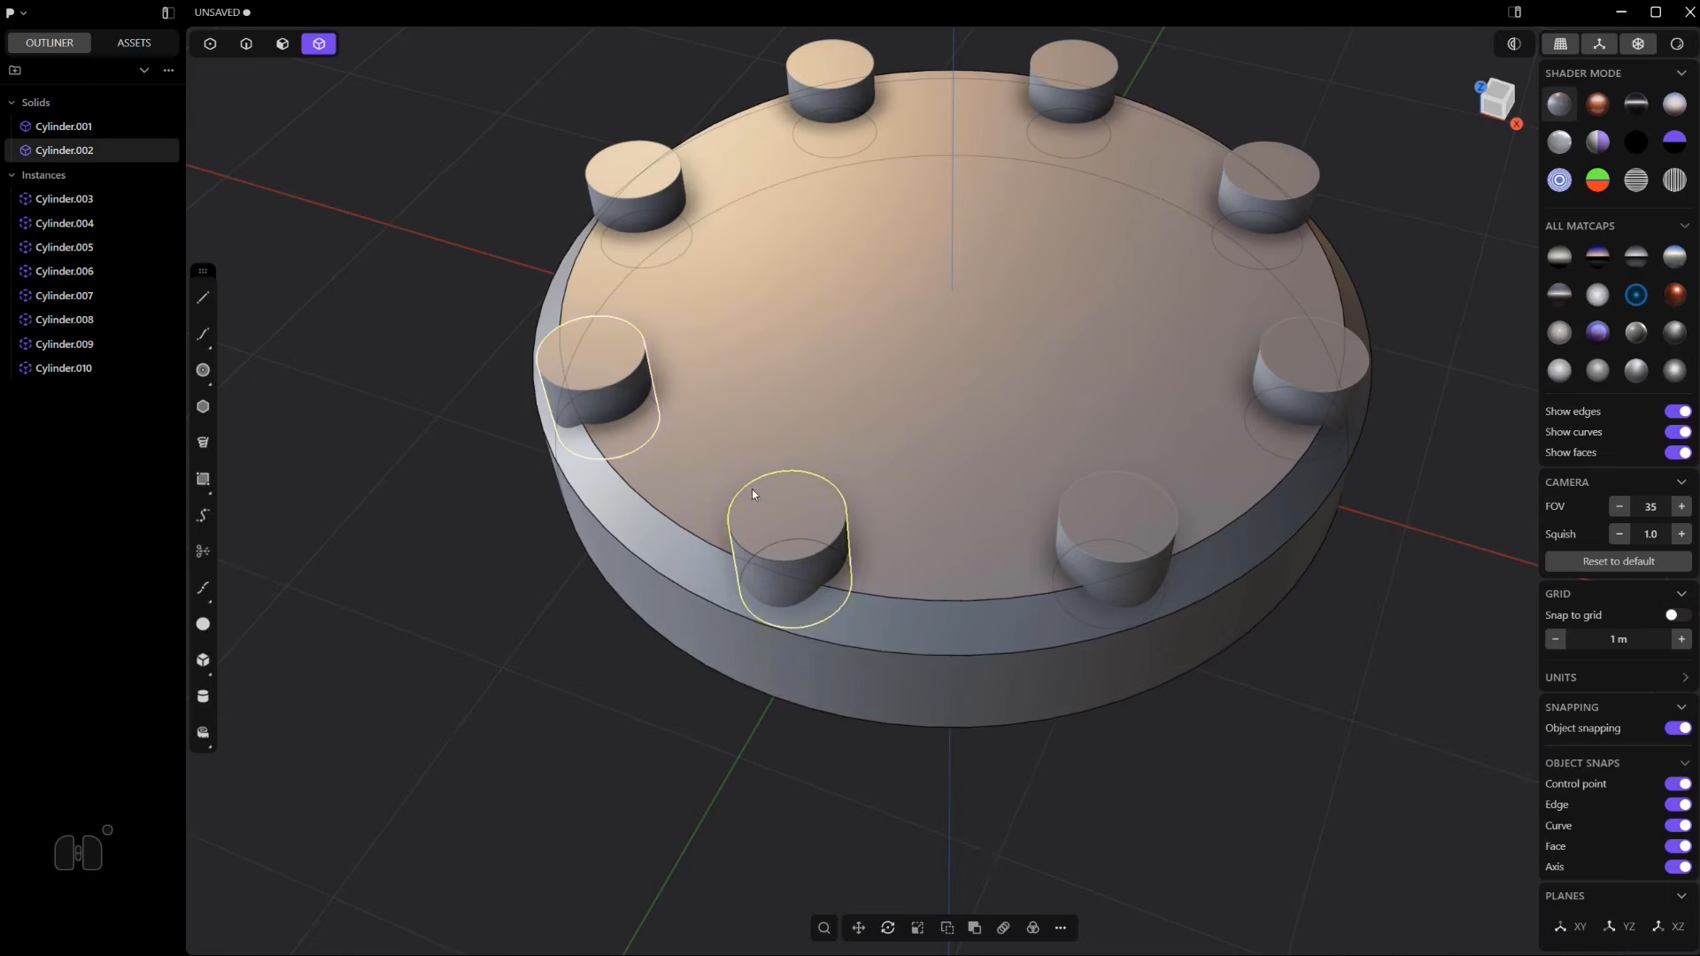
- Fillet the top edge of the original small cylinder by about 0.066 m
key(2)
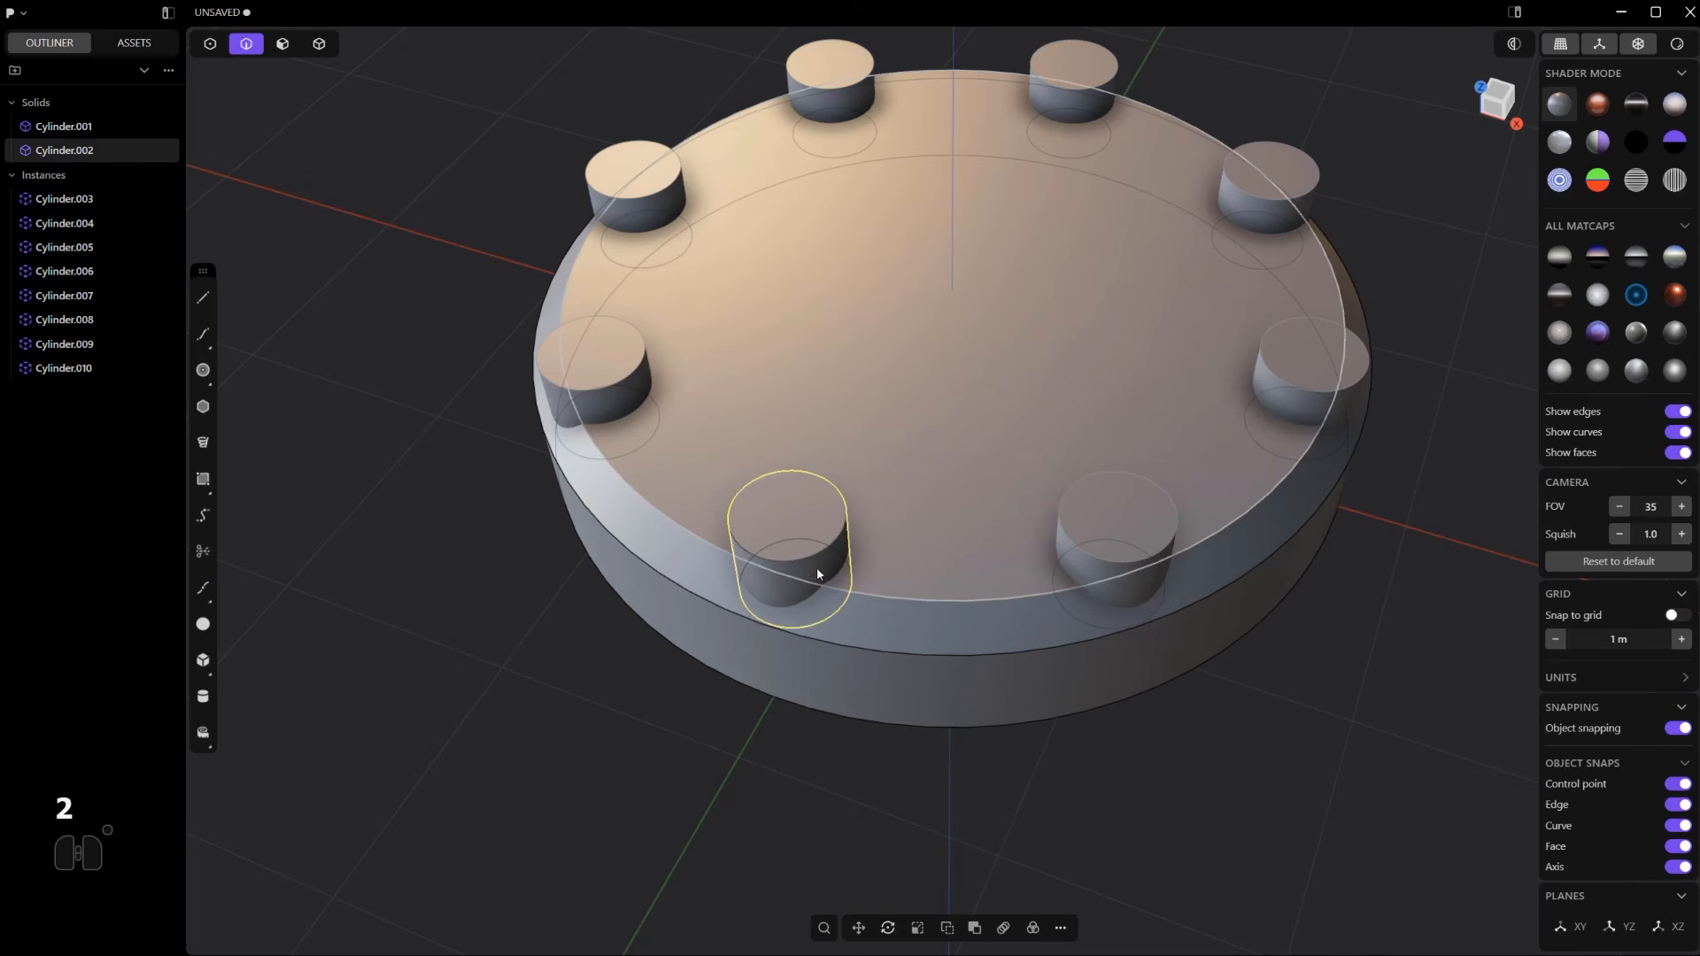
drag(816, 572, 820, 559)
middle_drag(865, 526, 879, 481)
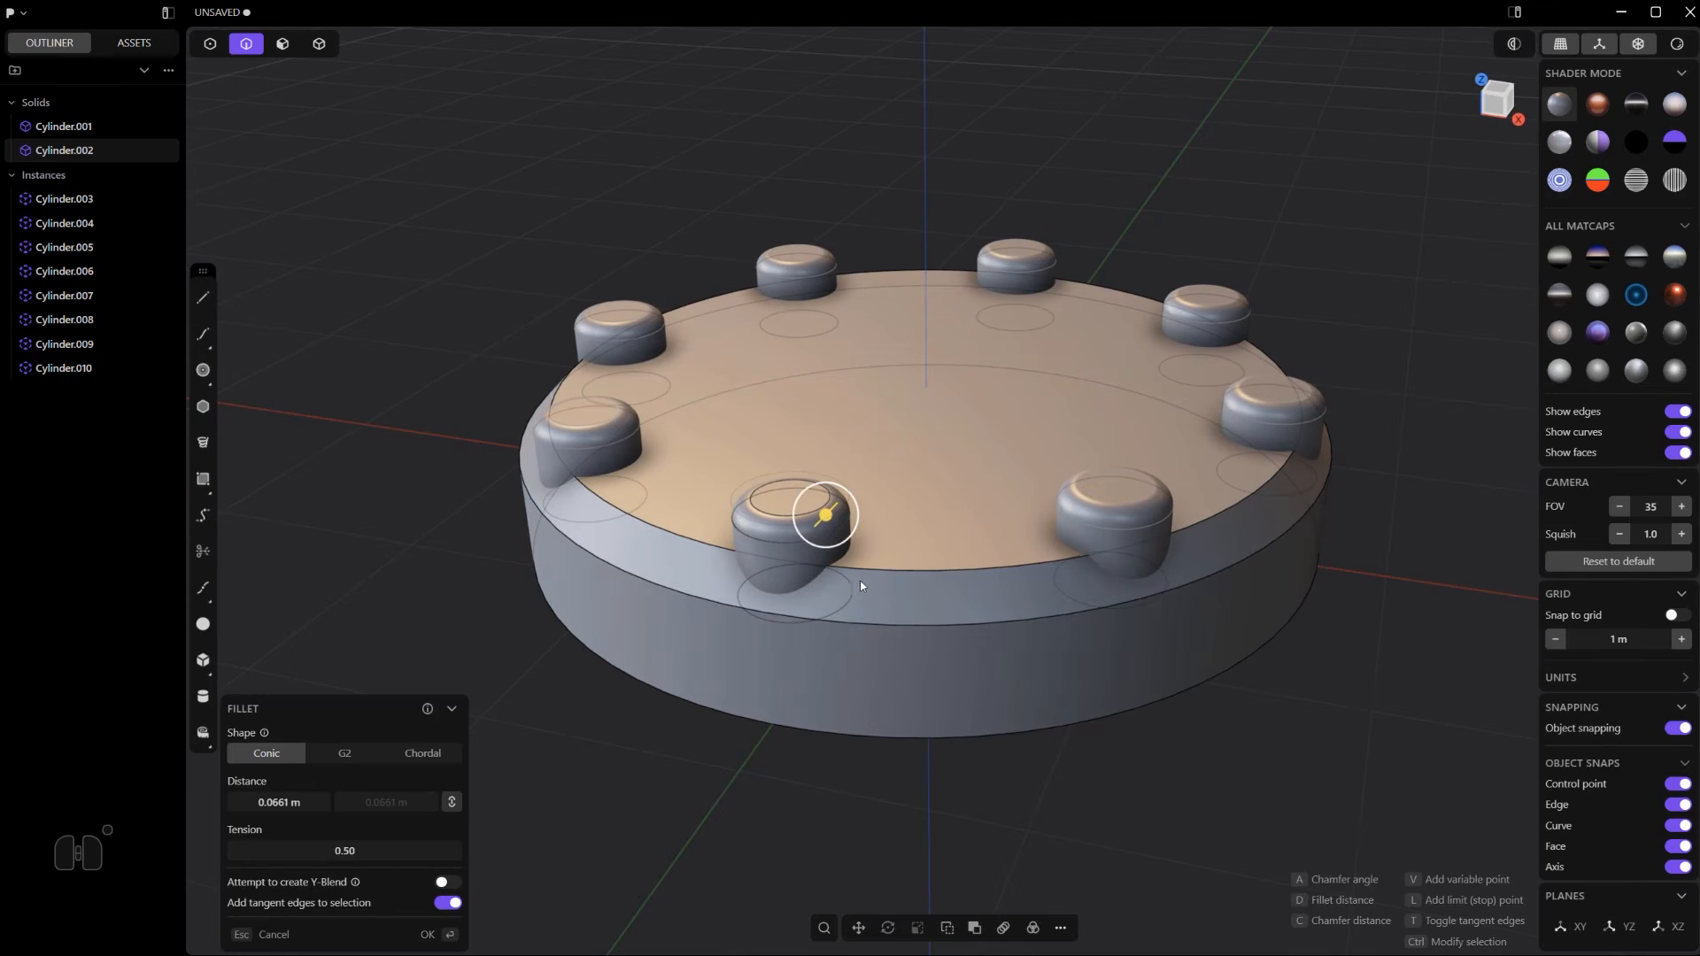
key(Return)
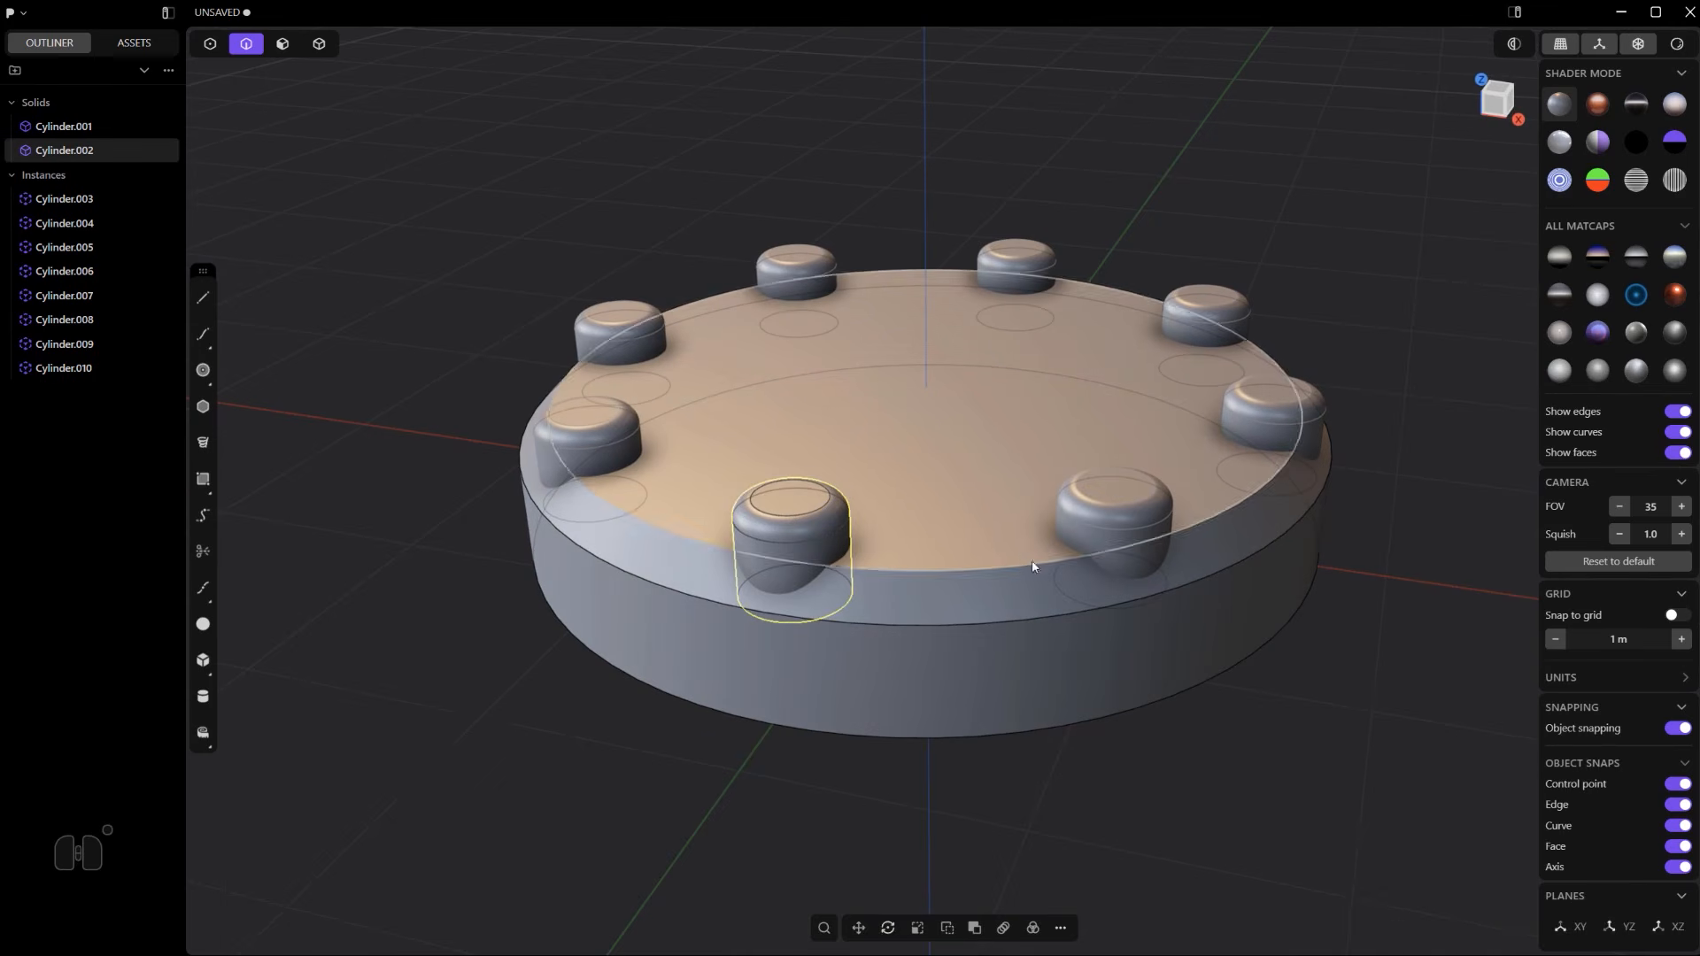
middle_drag(1018, 549, 1103, 786)
scroll(919, 521, down, 3)
scroll(1071, 639, up, 2)
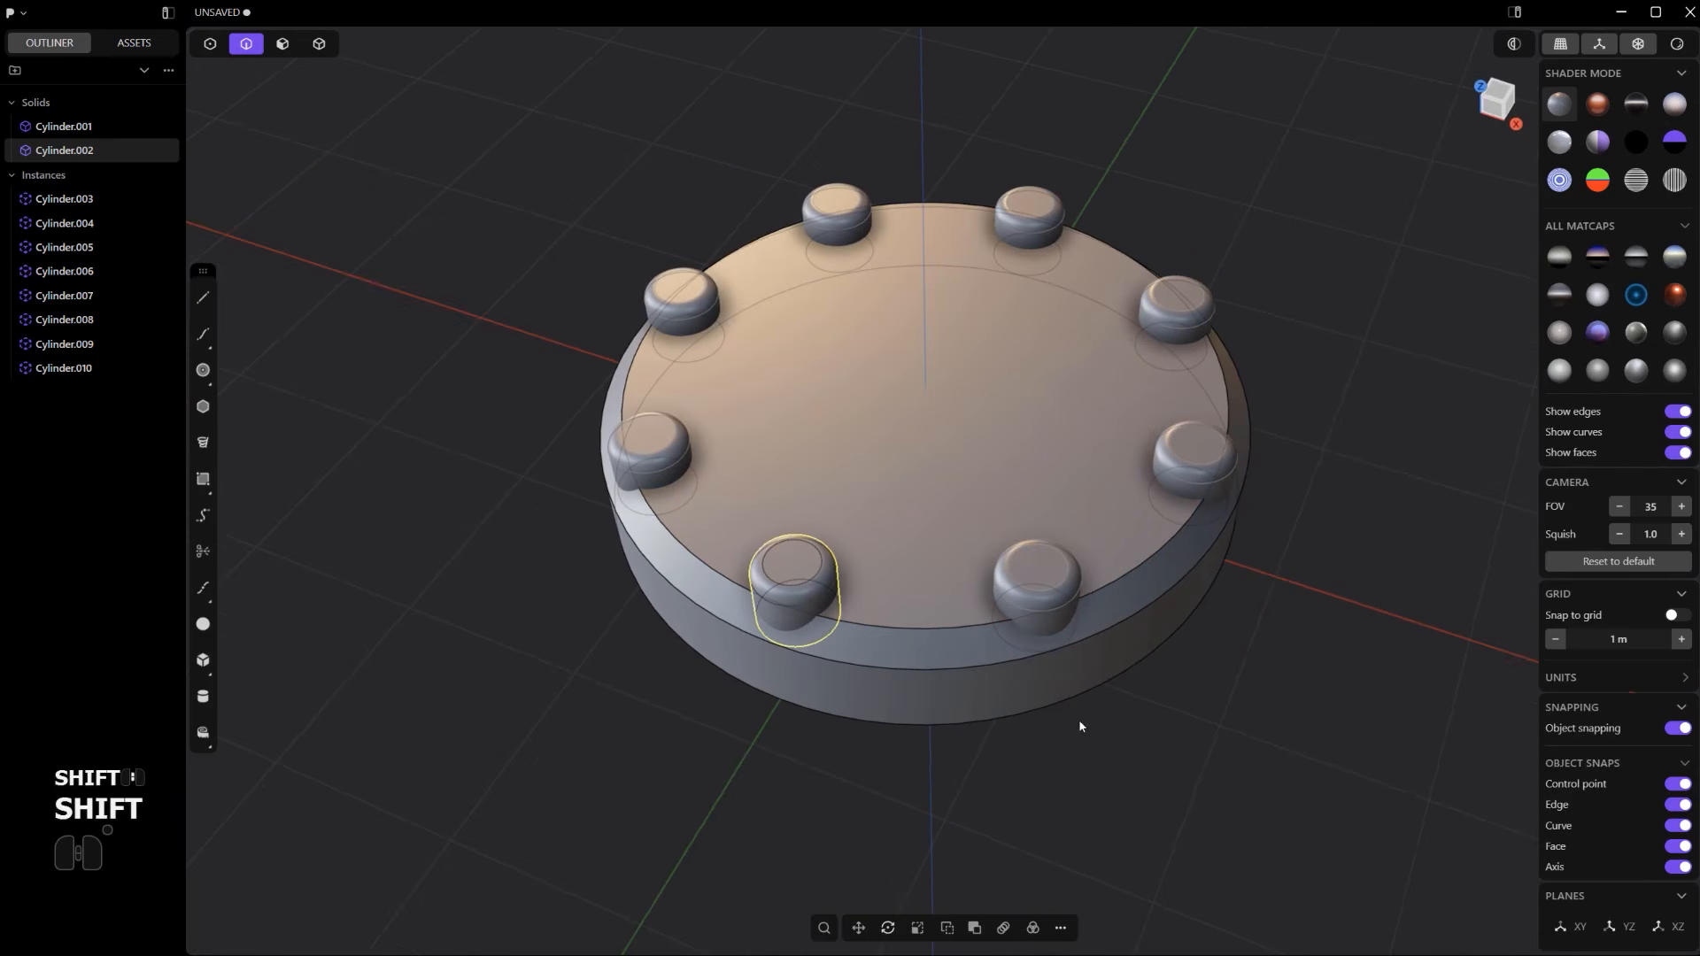
- Delete all the cylinder instances and their original small cylinder, keeping only the large disc
click(89, 198)
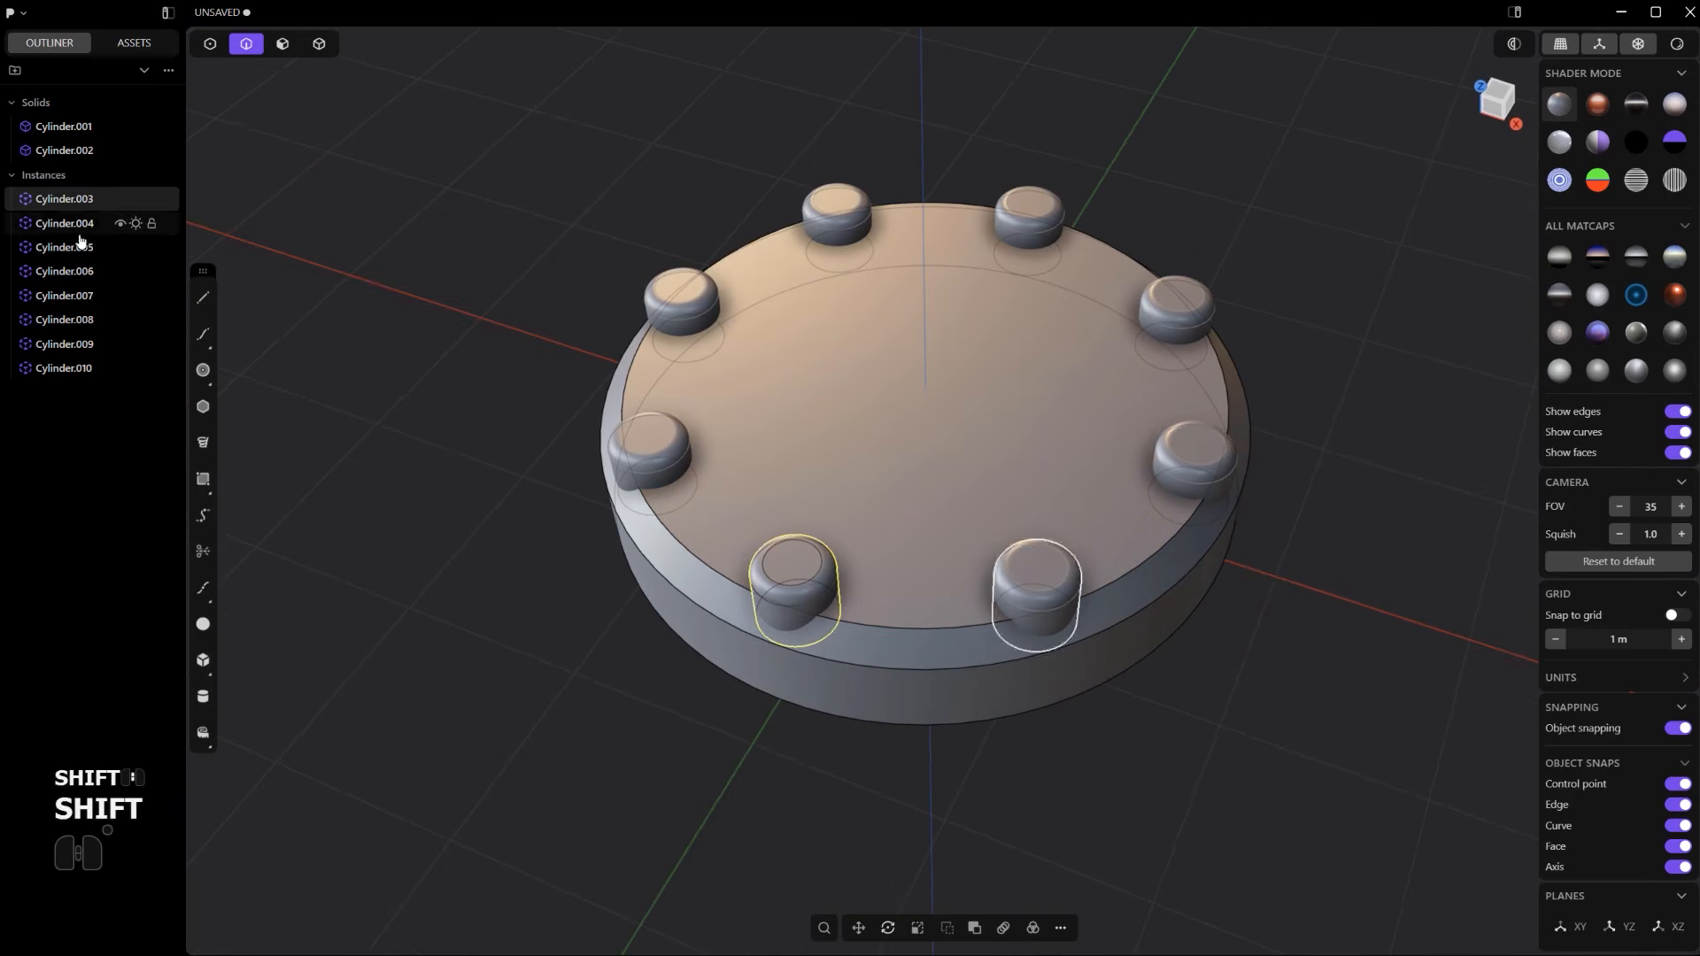
shift+click(89, 368)
key(Delete)
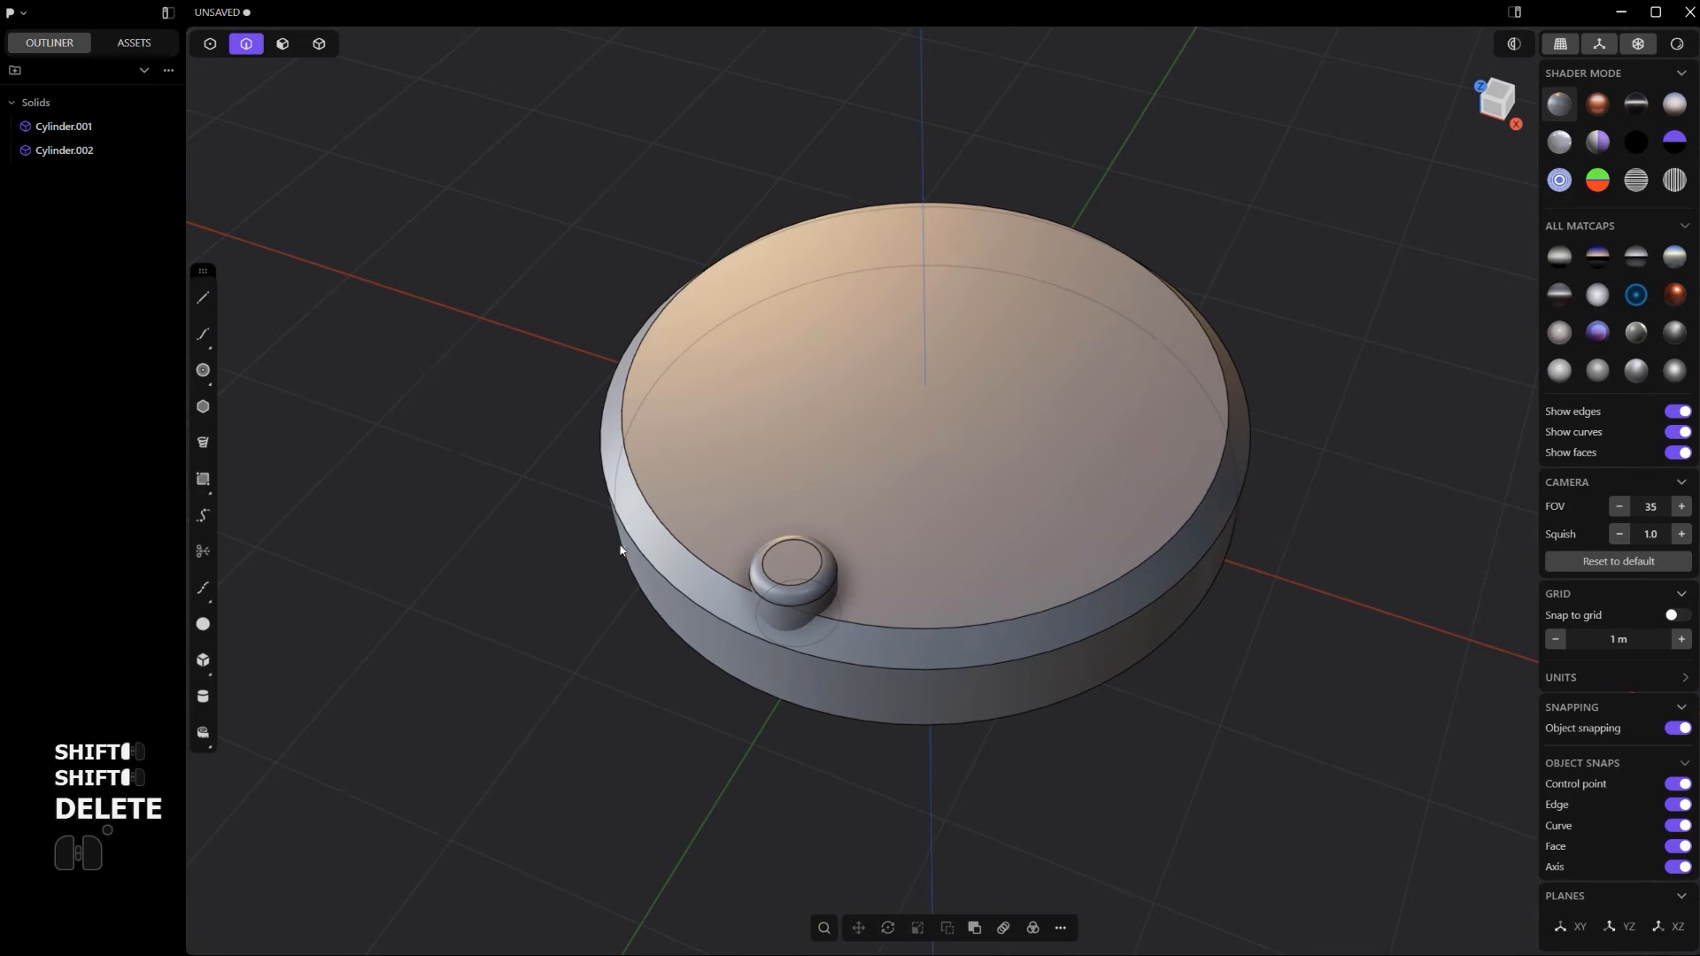
key(4)
click(763, 577)
key(x)
scroll(917, 620, down, 2)
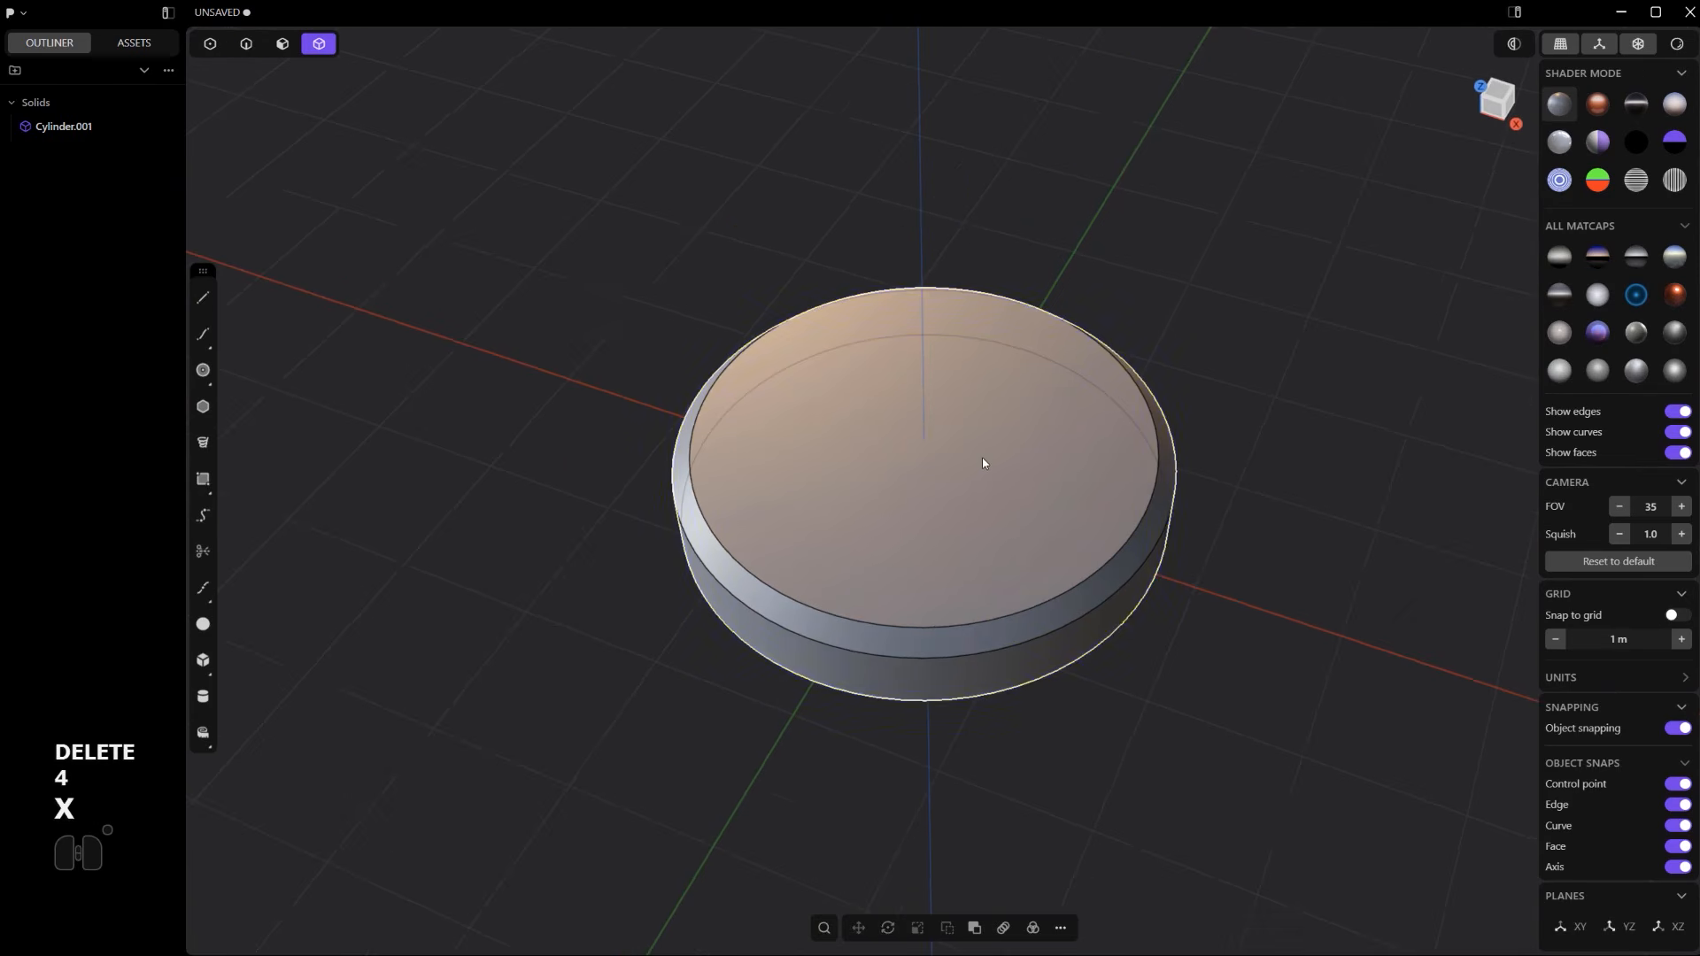
- Cut the disc down the X mirror plane through its centre with Mirror, leaving only the positive-X half selected
click(981, 456)
shift+middle_drag(1123, 669, 1128, 677)
key(alt+x)
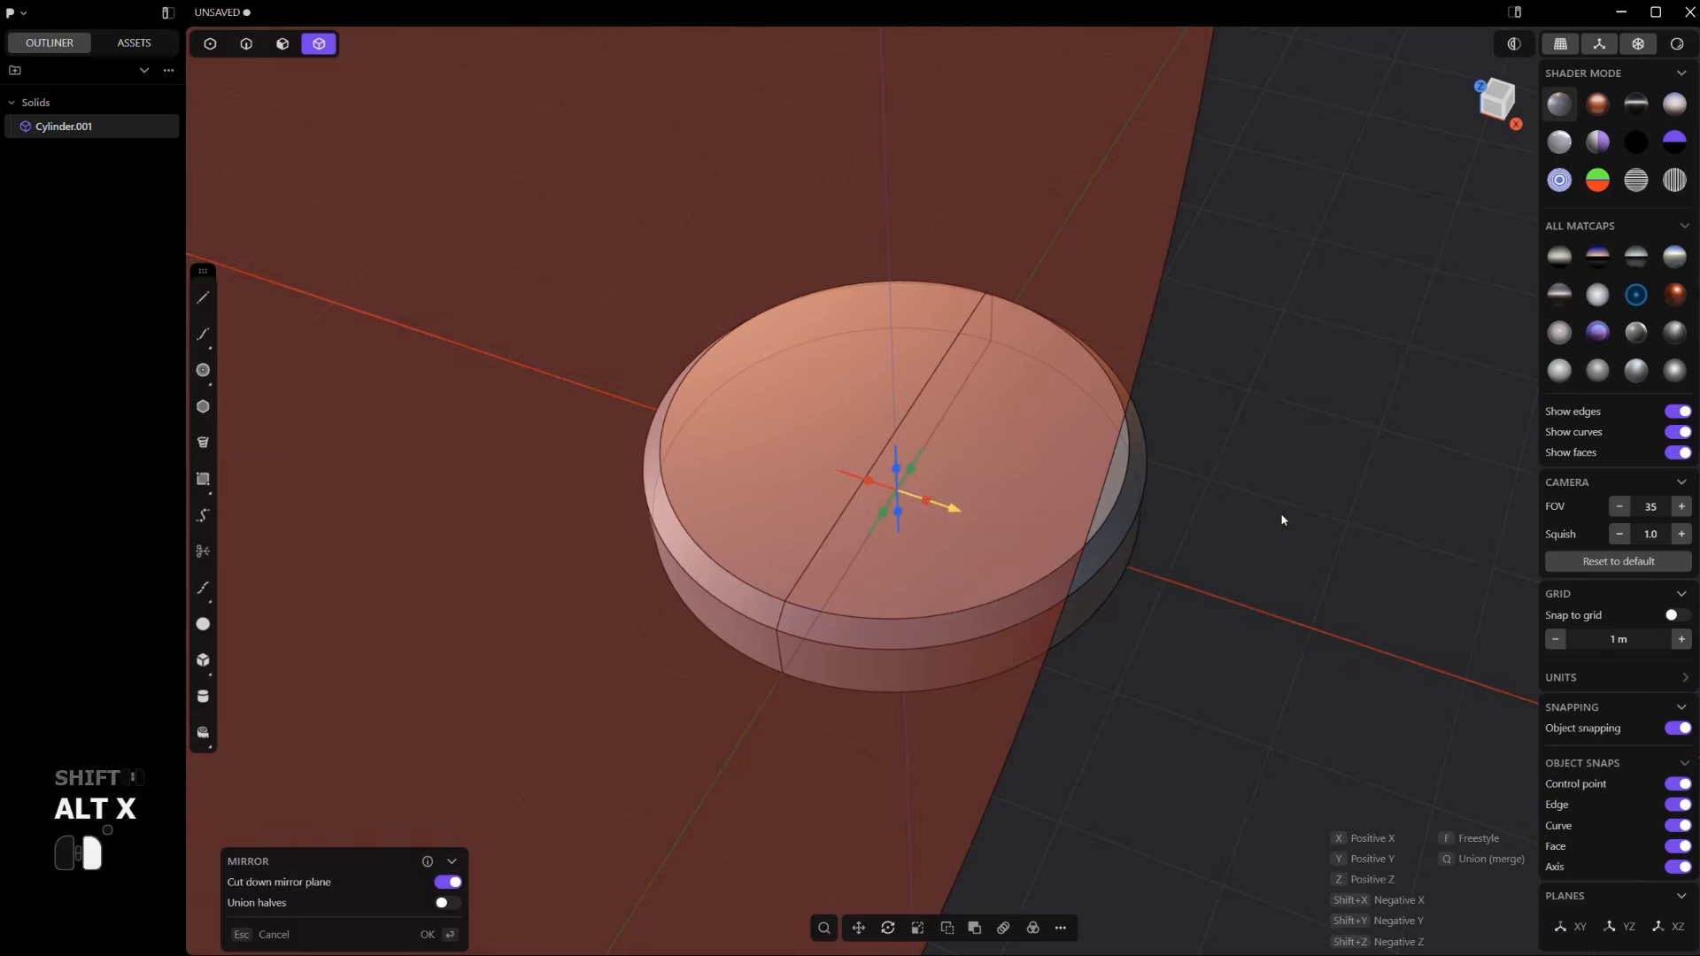
key(x)
middle_drag(800, 436, 1118, 518)
click(1043, 518)
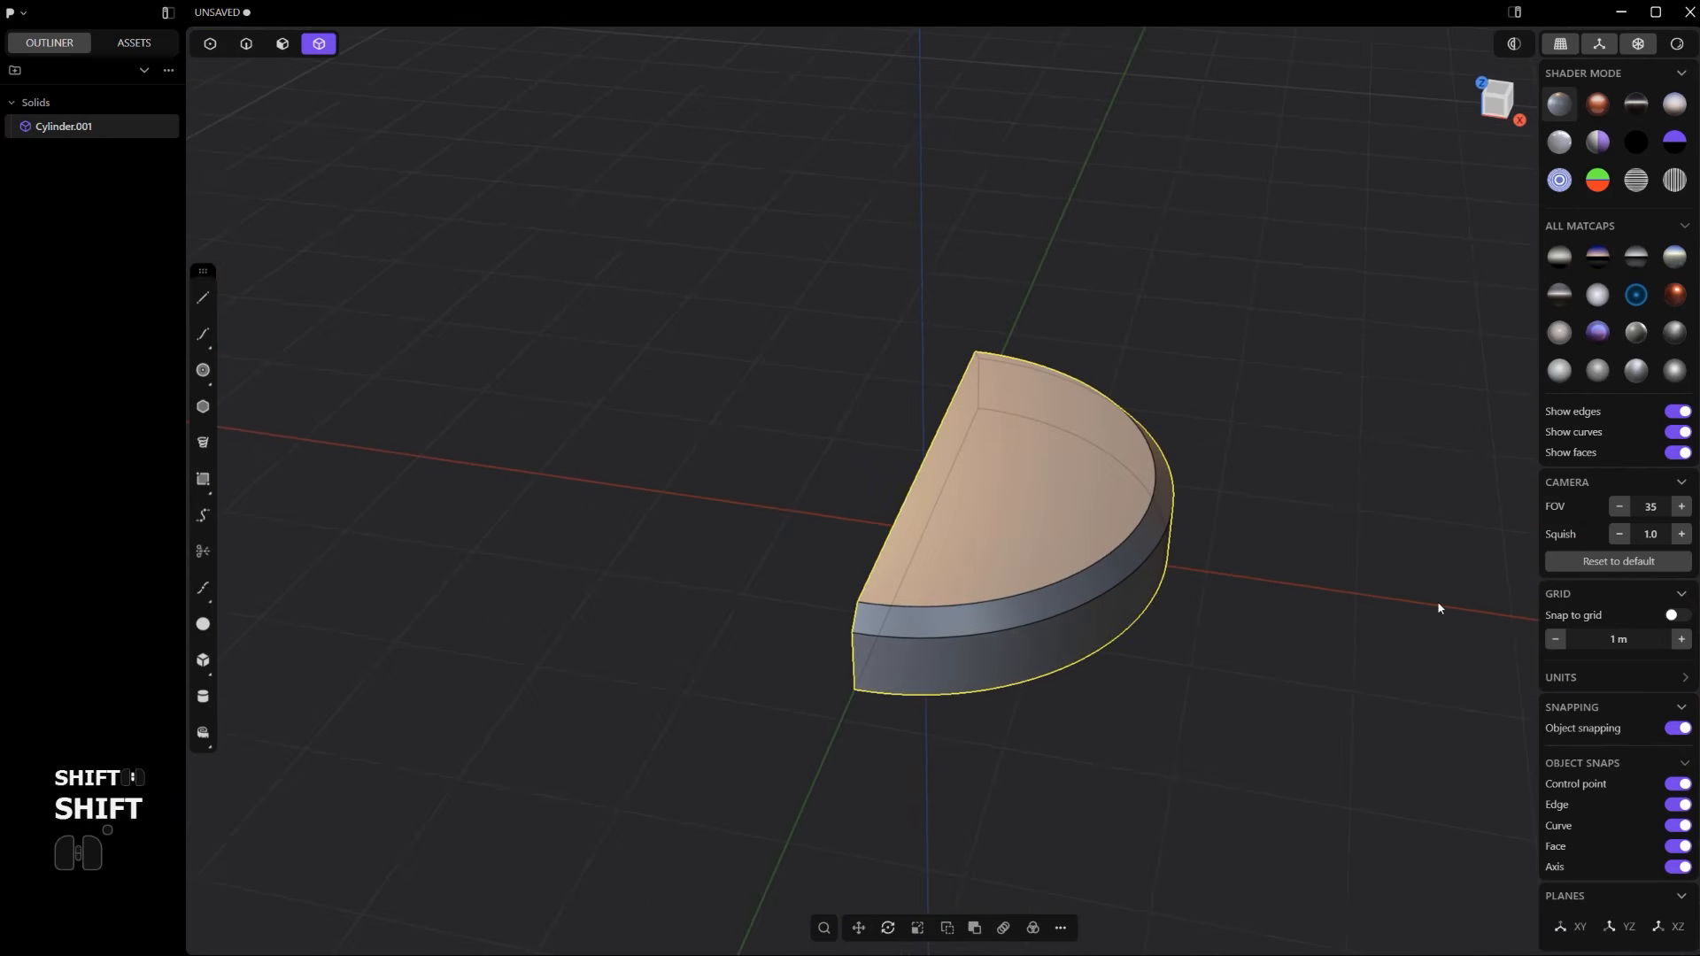
- Create an instance of the half disc and mirror it along X to complete the round shape
text(finsta)
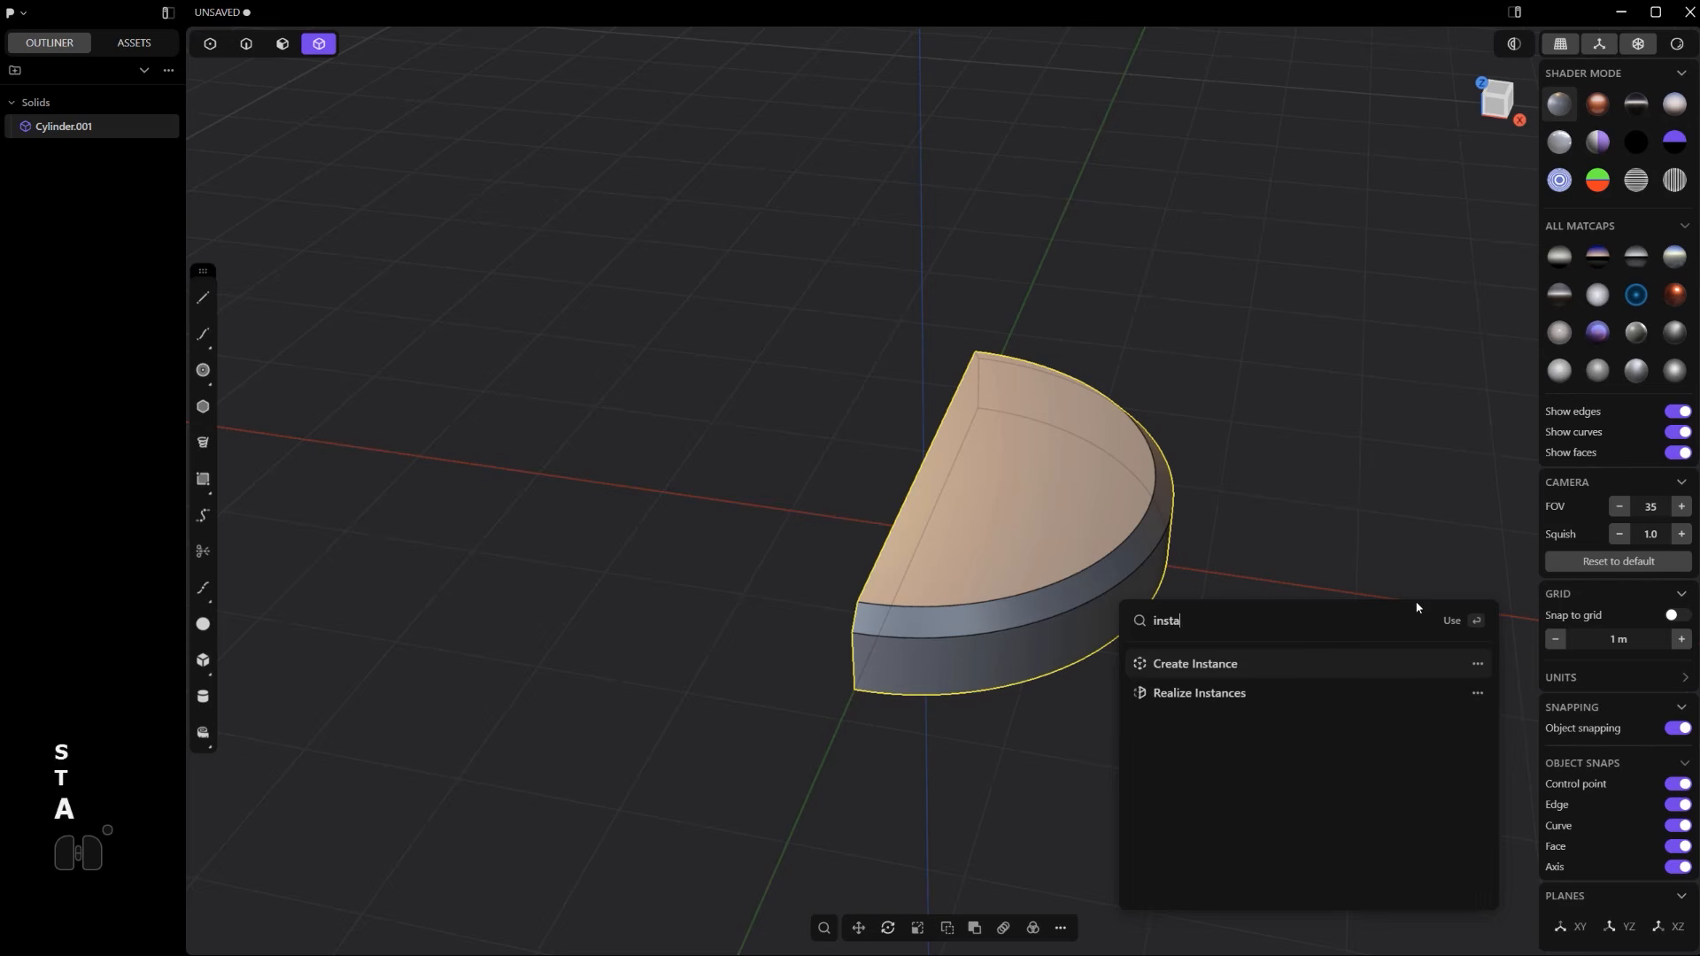
click(1326, 659)
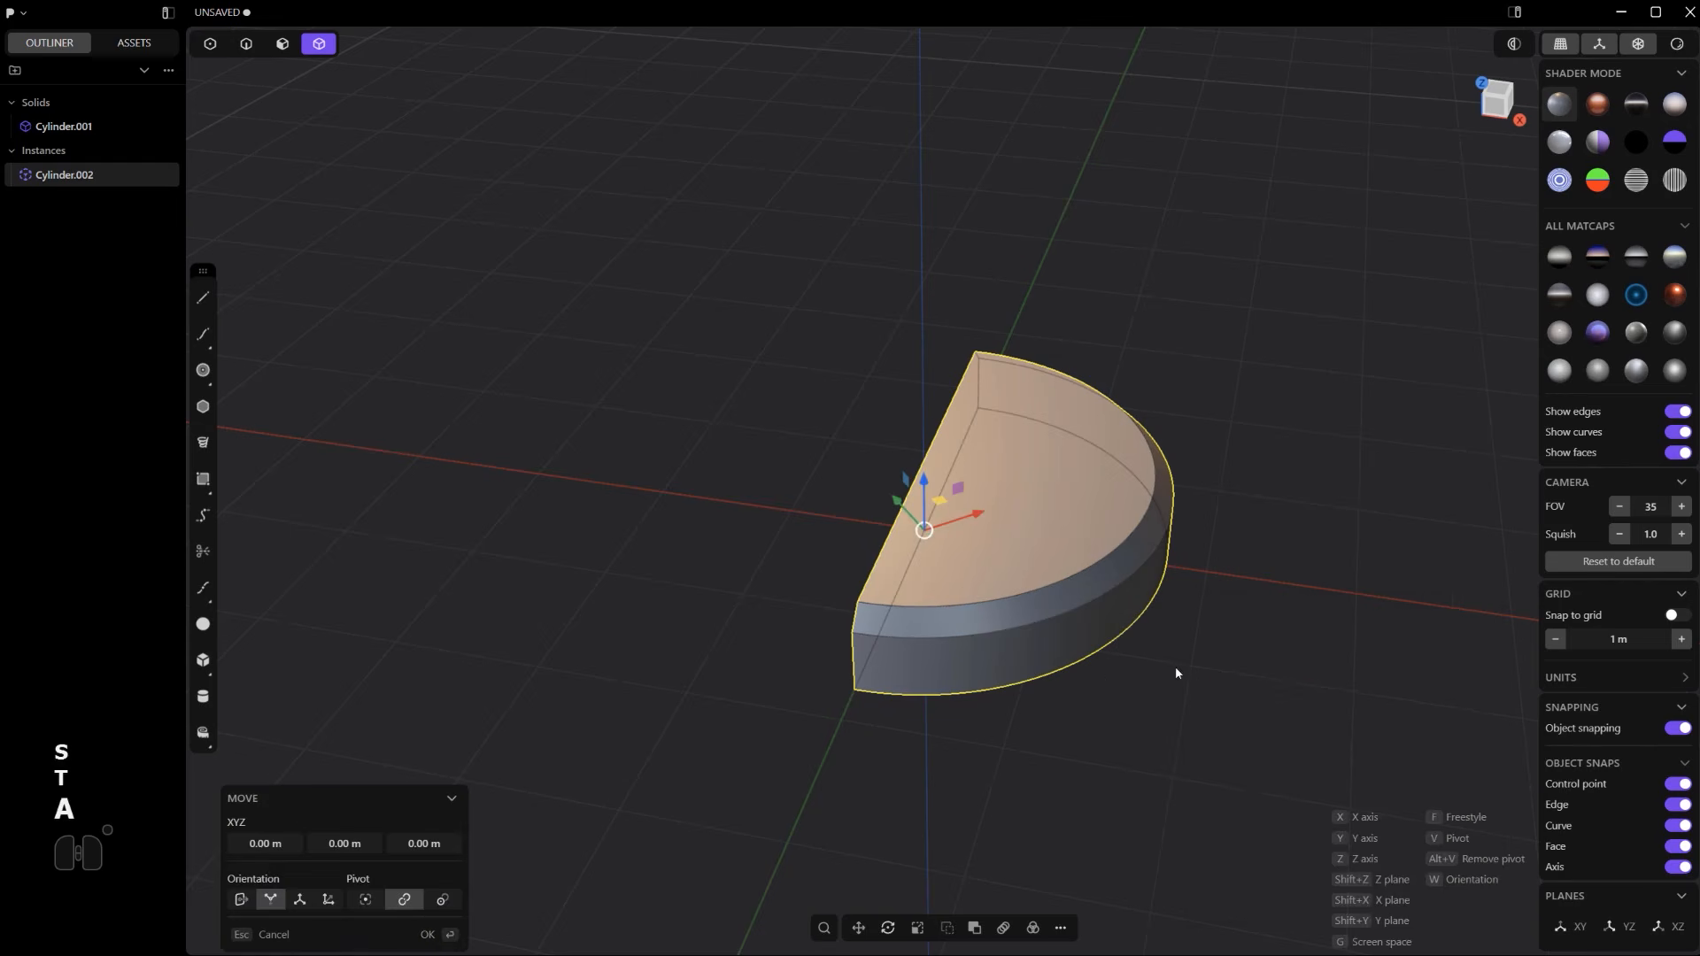
key(alt+x)
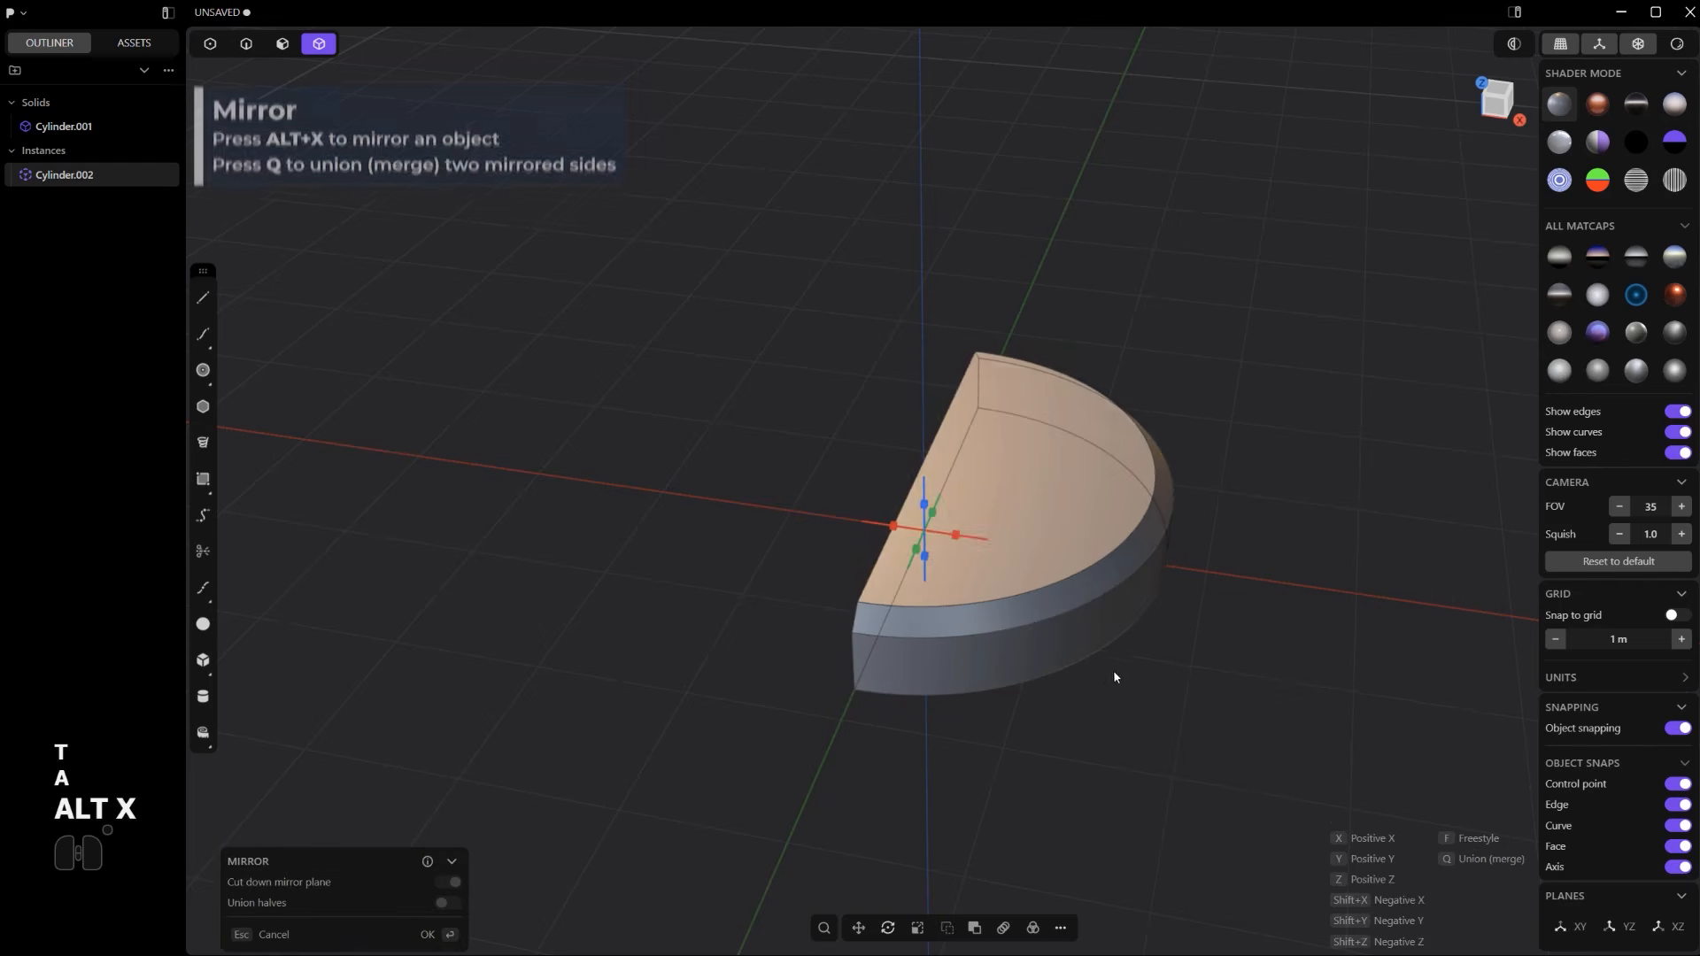
click(955, 535)
right_click(1357, 279)
click(1357, 280)
- Try moving the original half disc freely to test its mirrored instance, and undo the move
click(1138, 611)
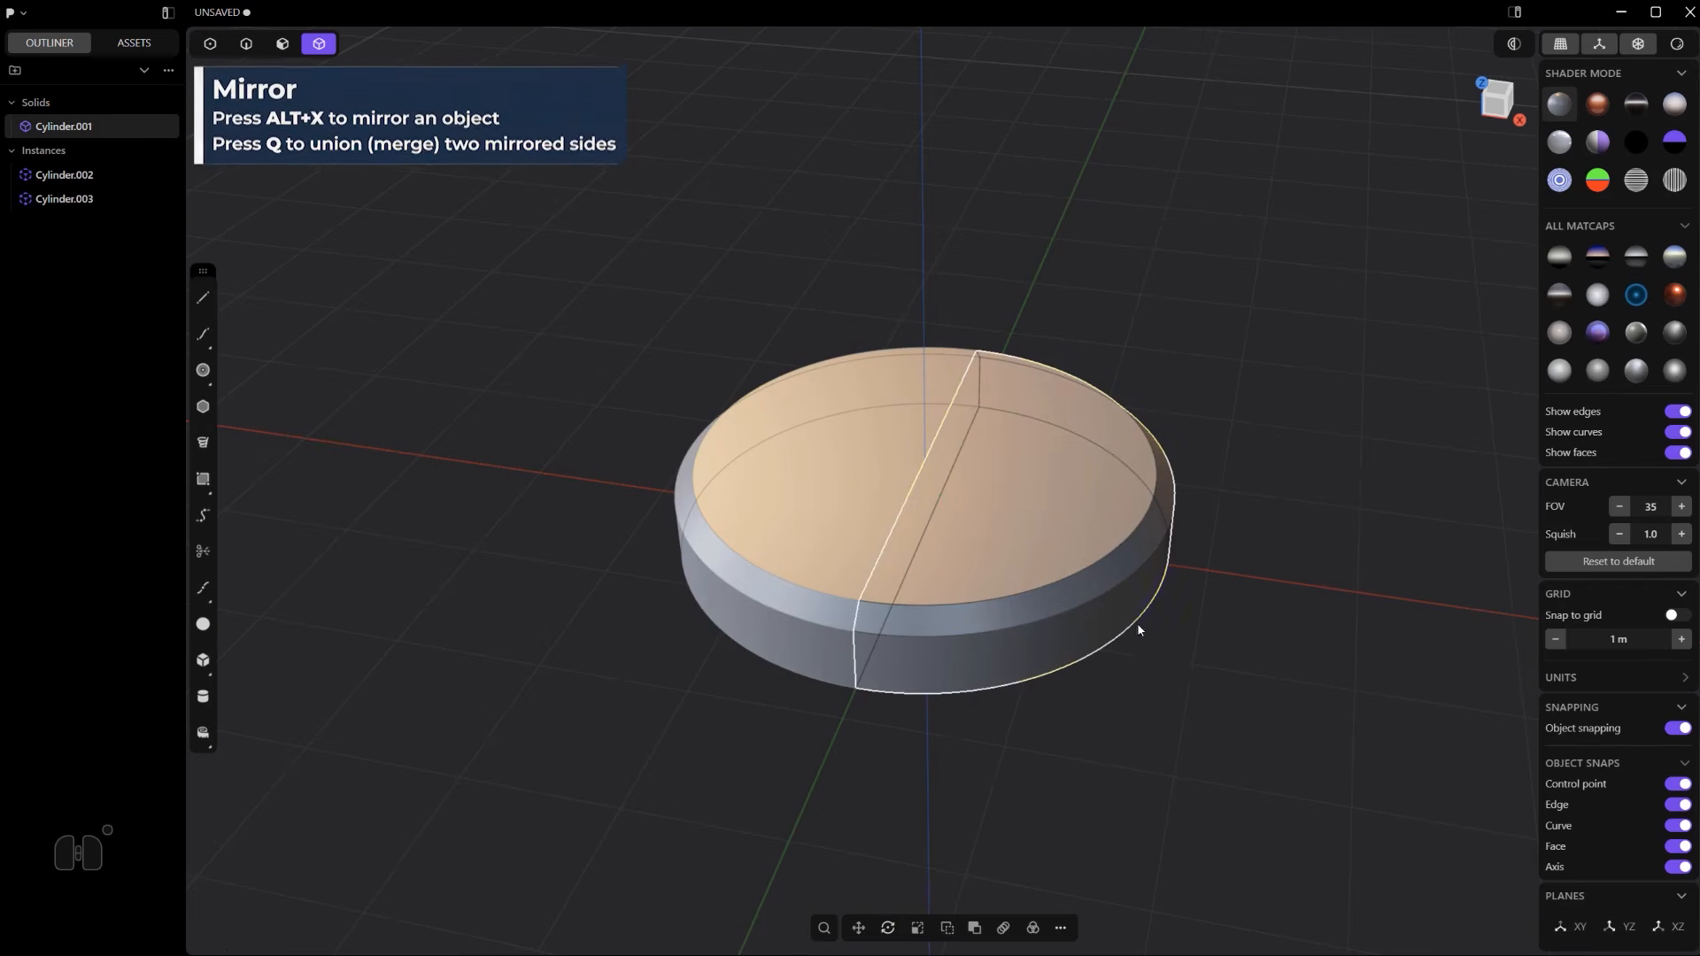
key(g)
key(g)
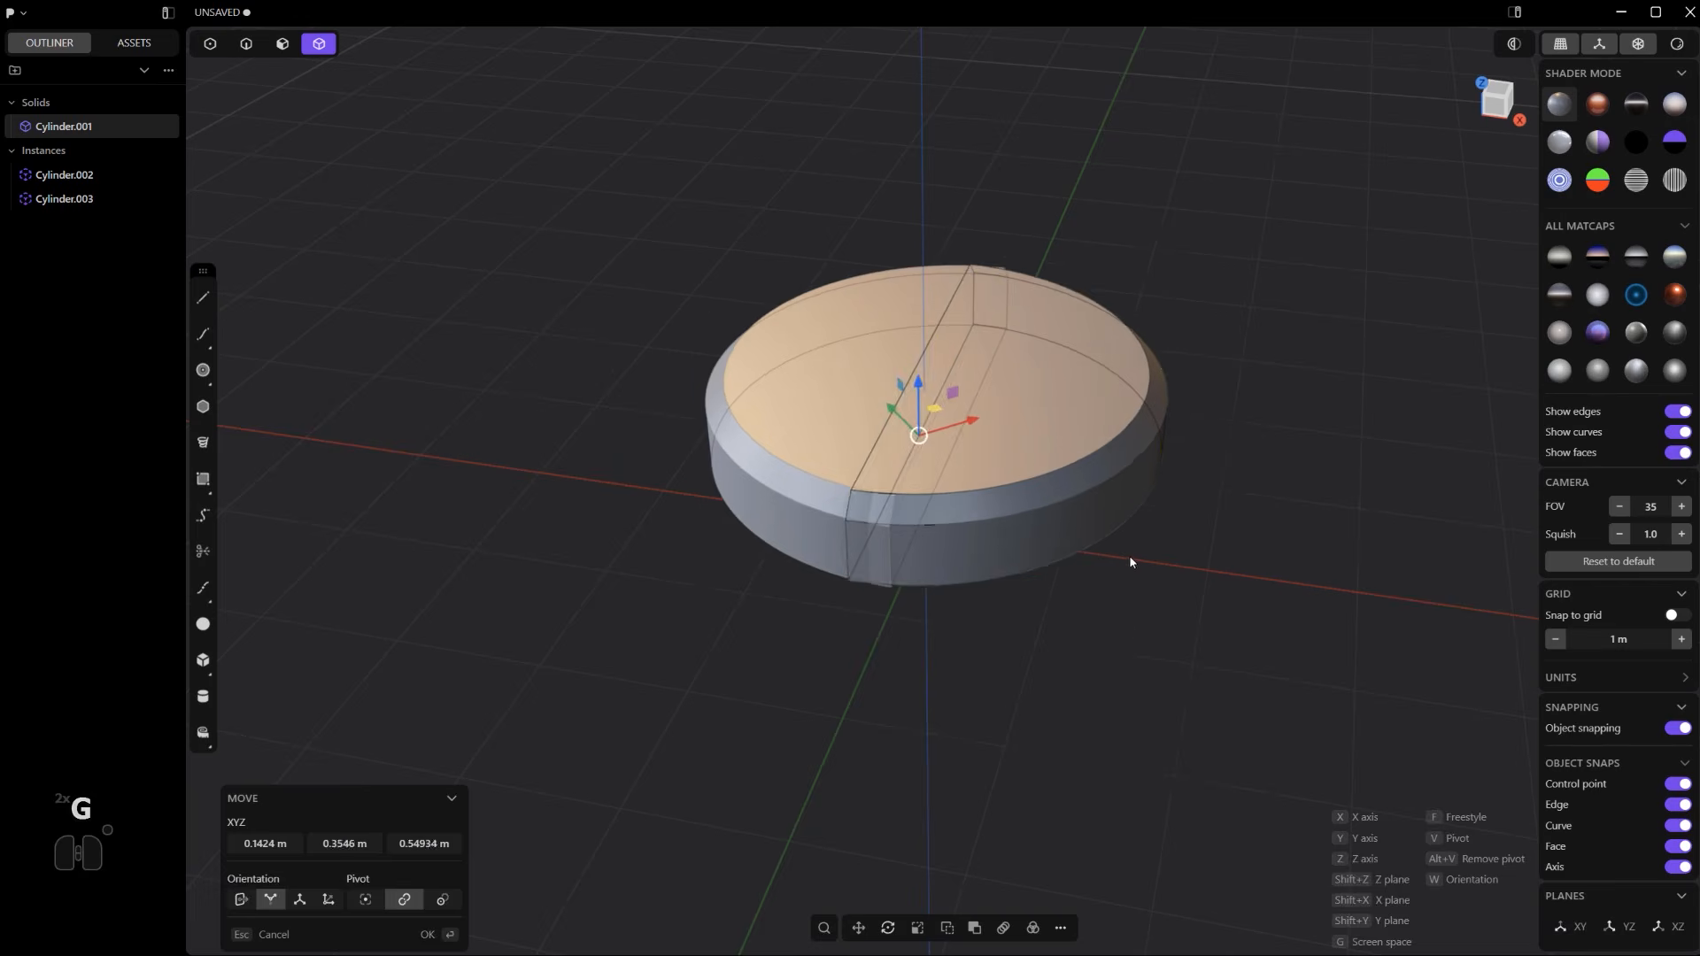
click(1161, 562)
key(ctrl+z)
scroll(1056, 601, up, 2)
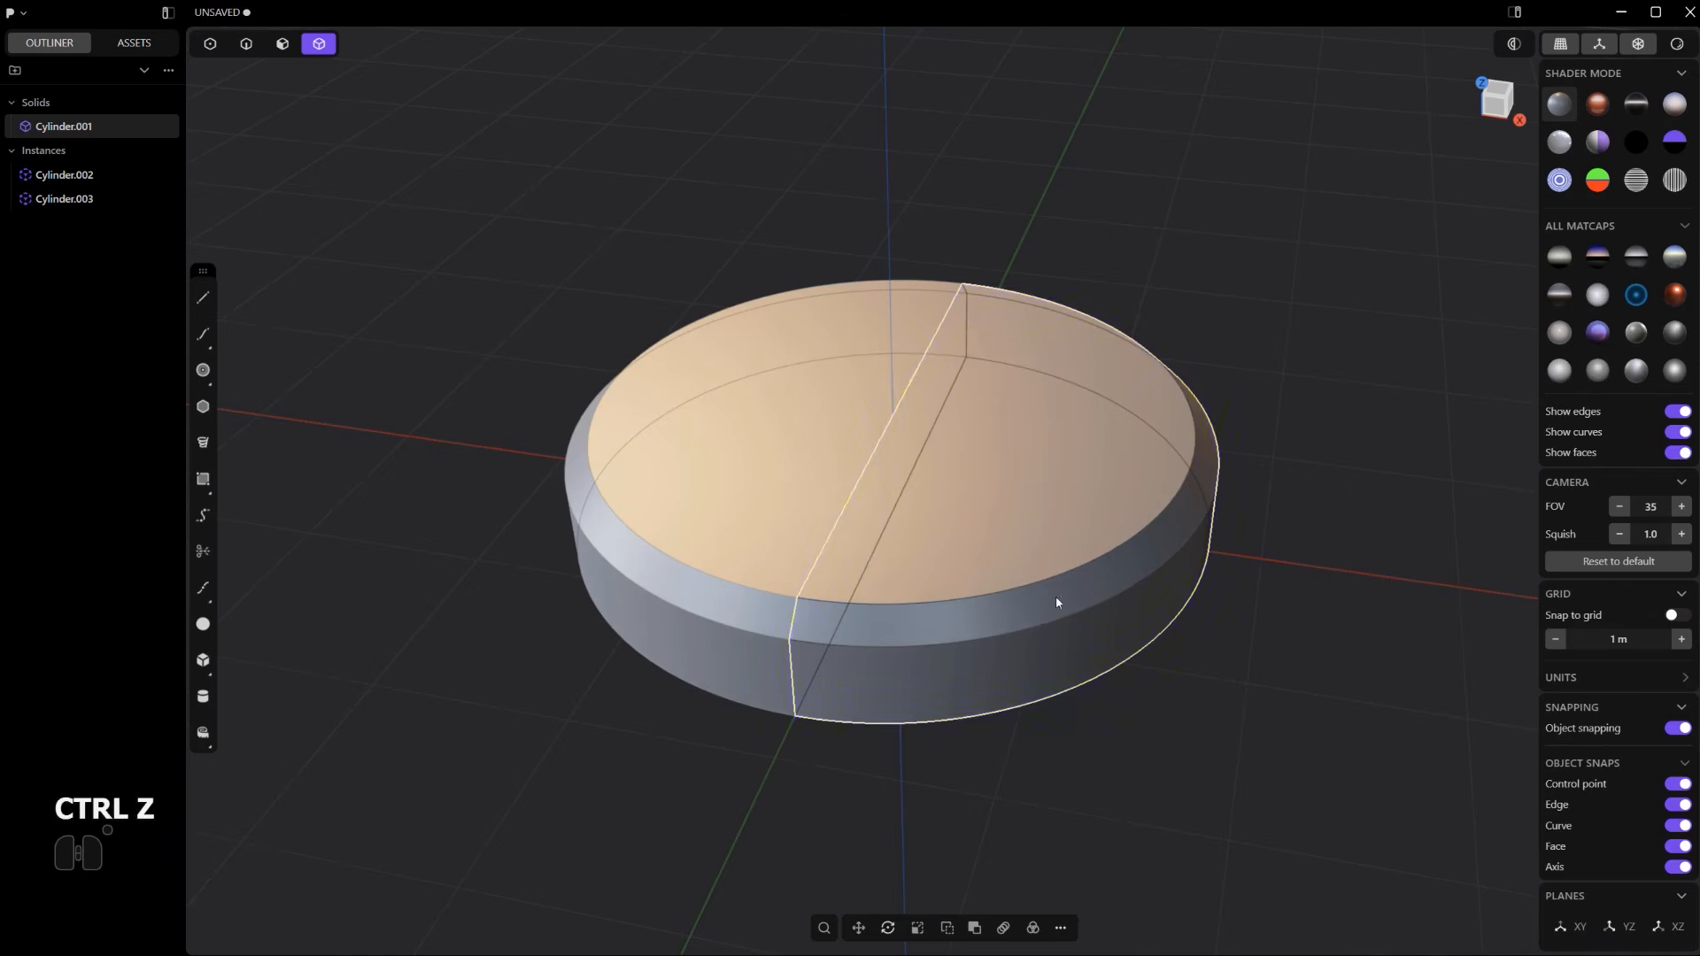
- Fillet the top rim edge of the original half disc by about 0.12 m
key(Tab)
drag(1065, 569, 1101, 574)
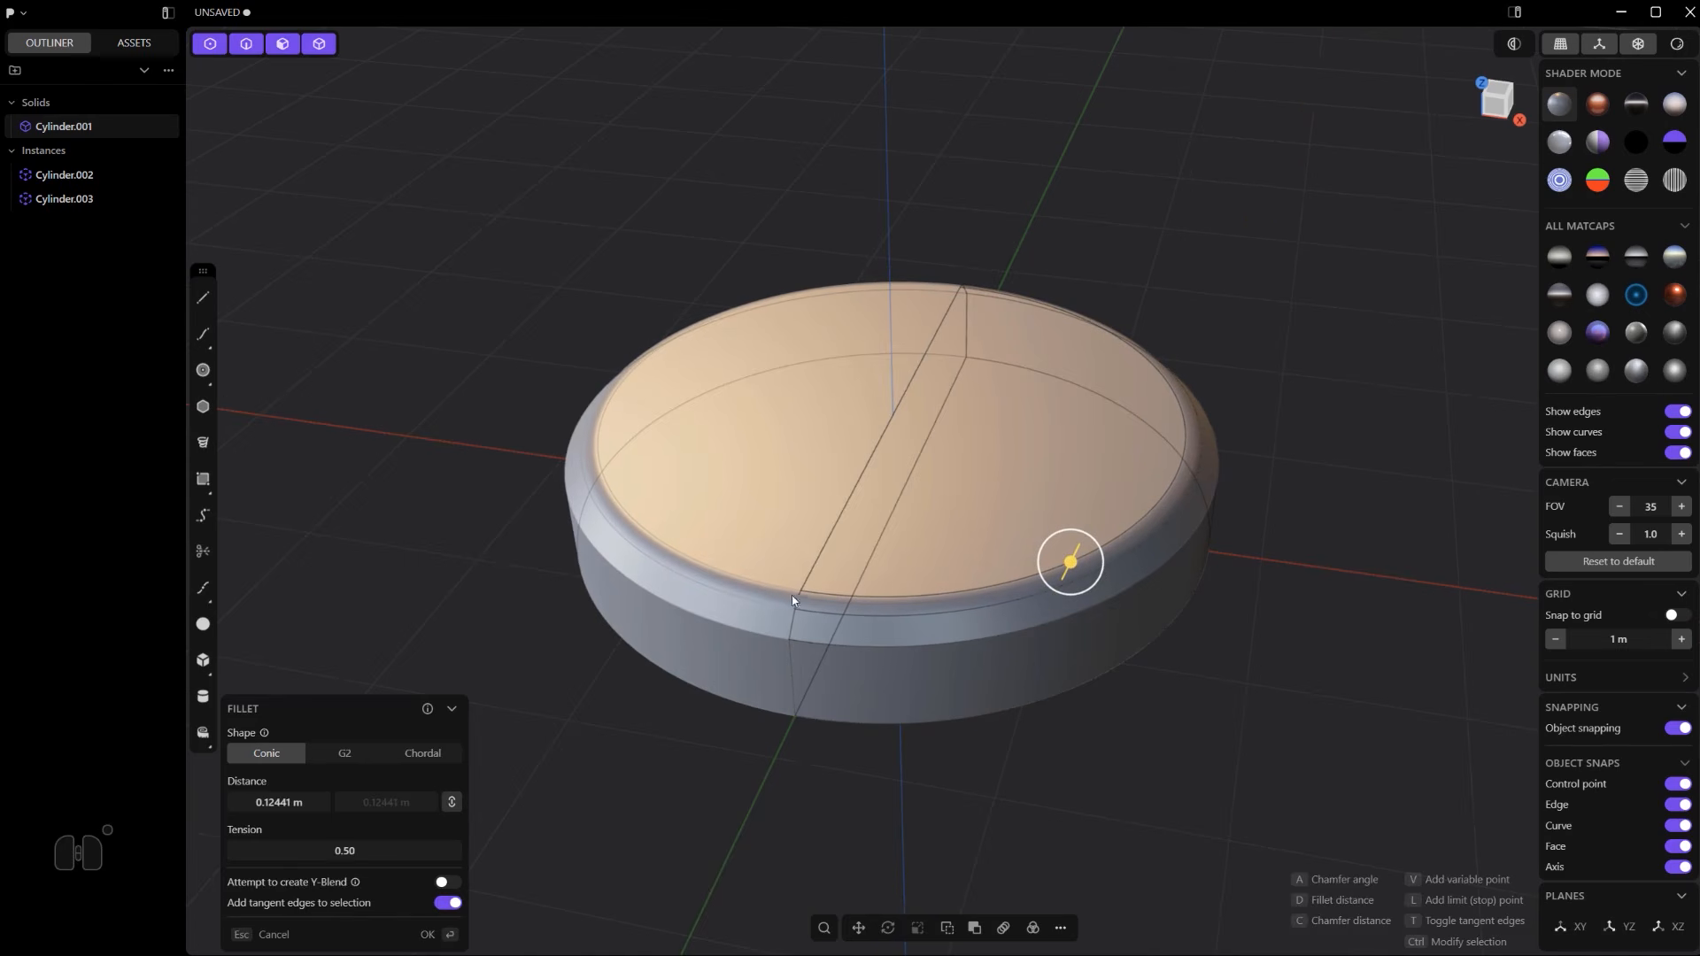
right_click(1133, 646)
middle_drag(1119, 573, 1124, 591)
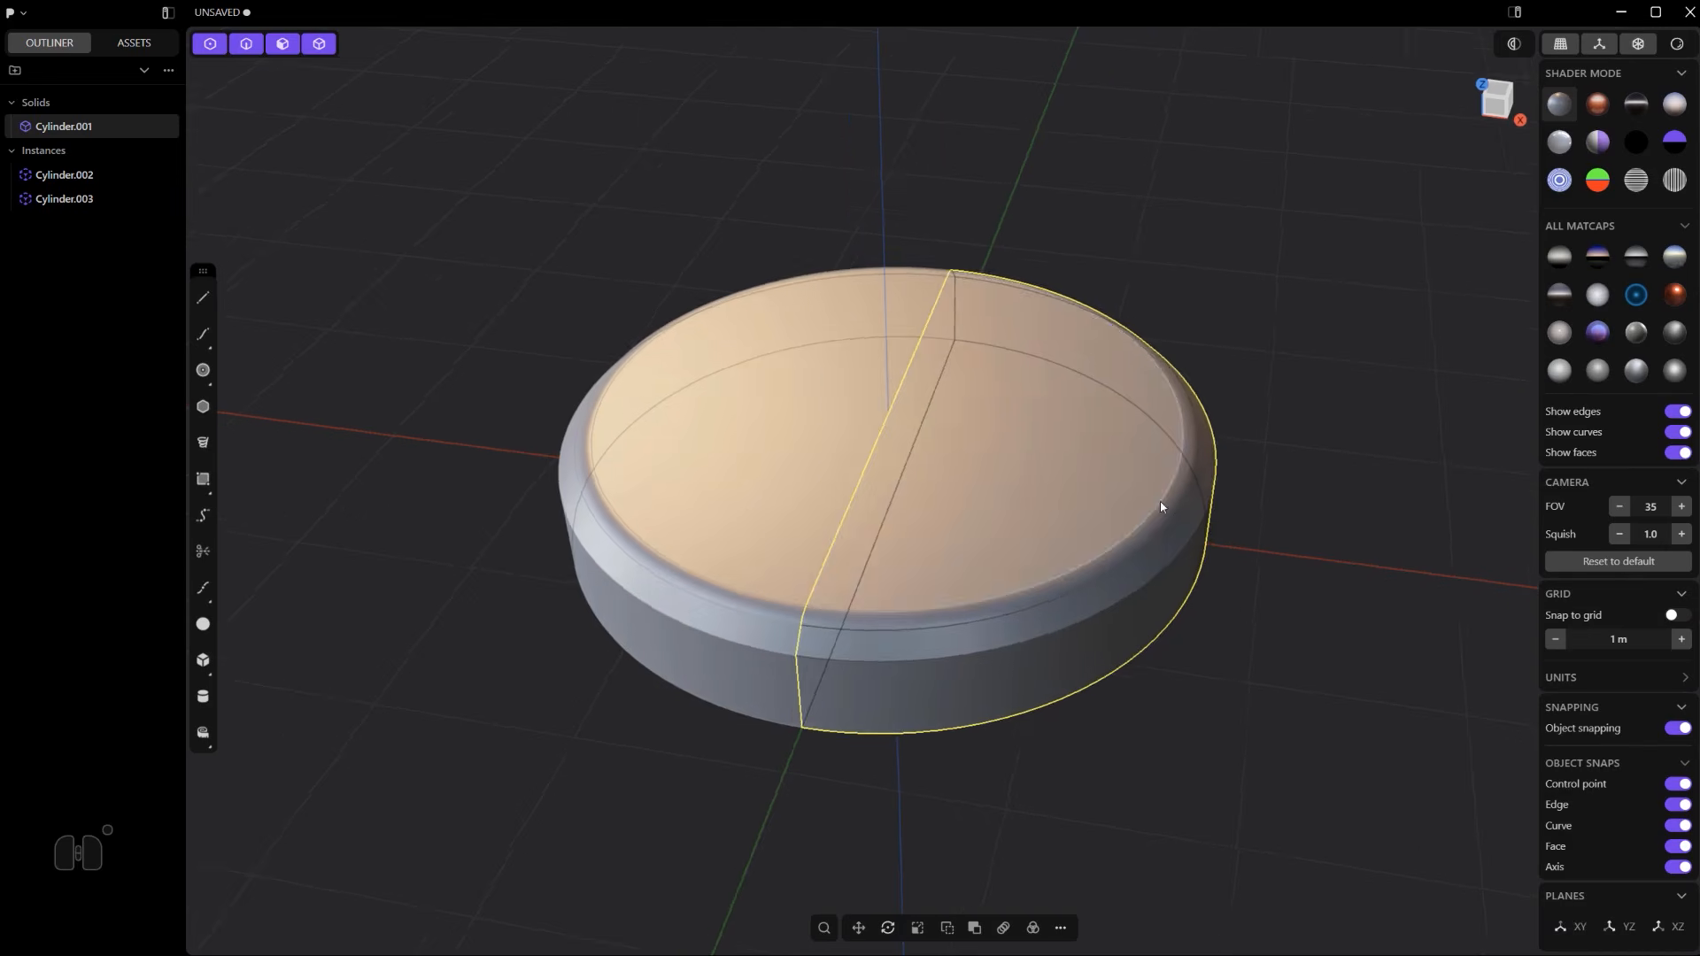
- Cut a slot through the original half's rim with a centre box about 0.42 m wide and 1.57 m long
shift+middle_drag(1103, 512, 1006, 536)
click(206, 663)
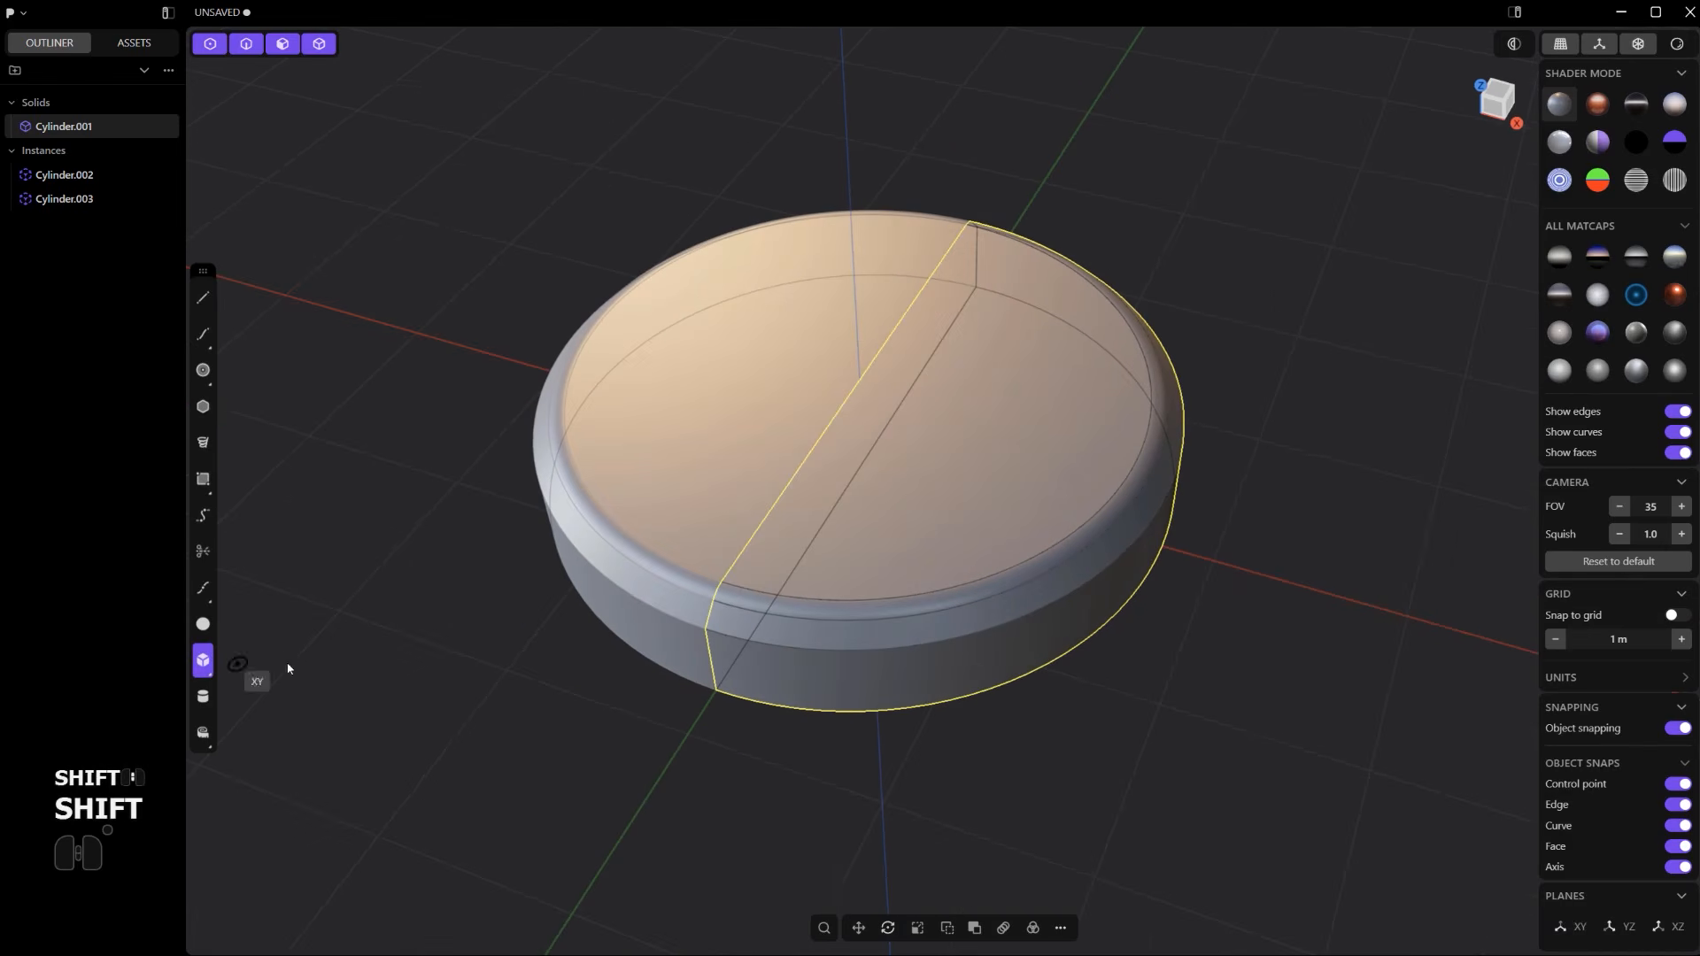
click(1139, 455)
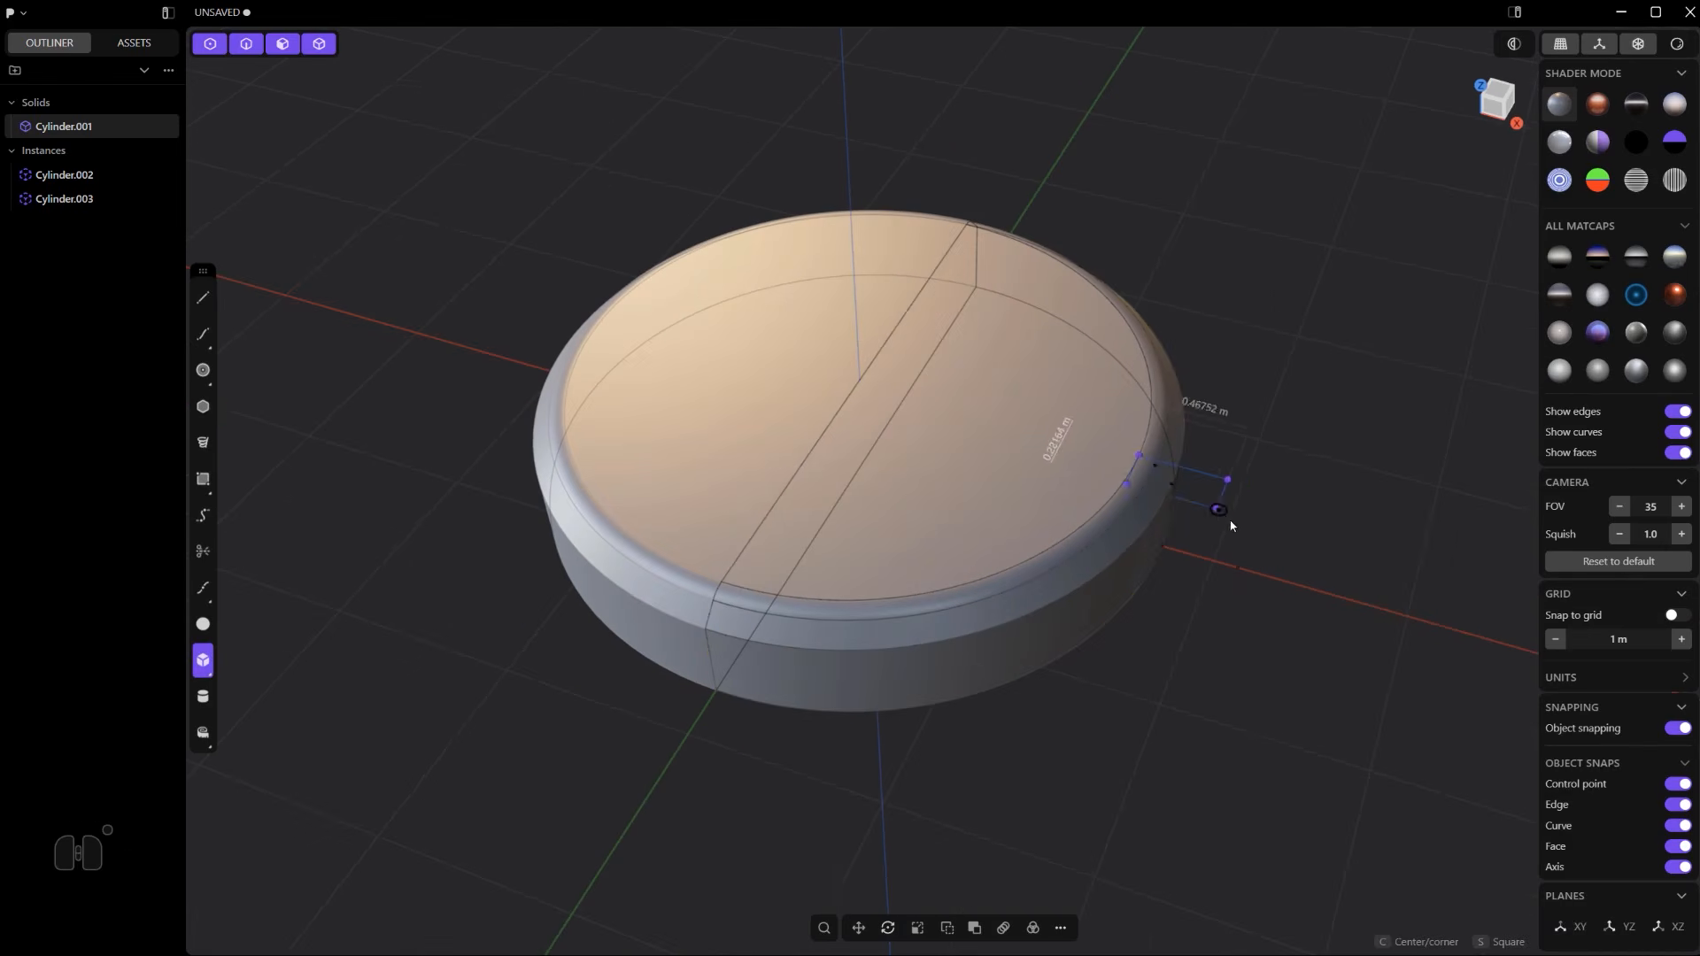
key(c)
click(1284, 527)
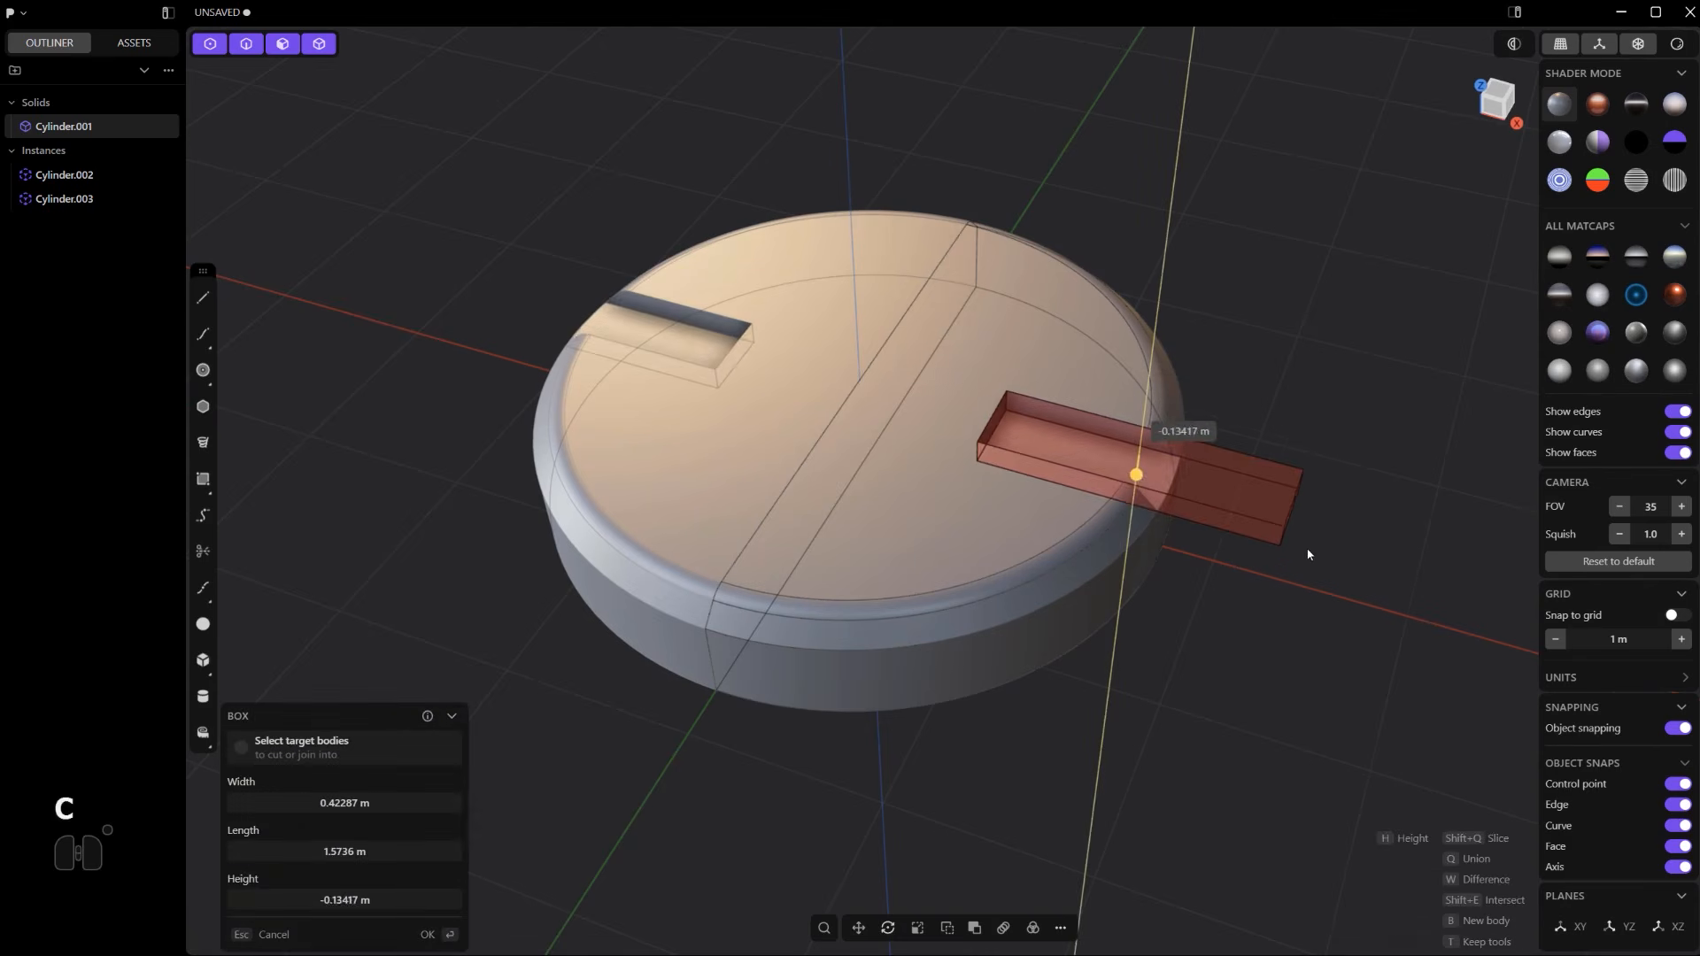
click(1310, 564)
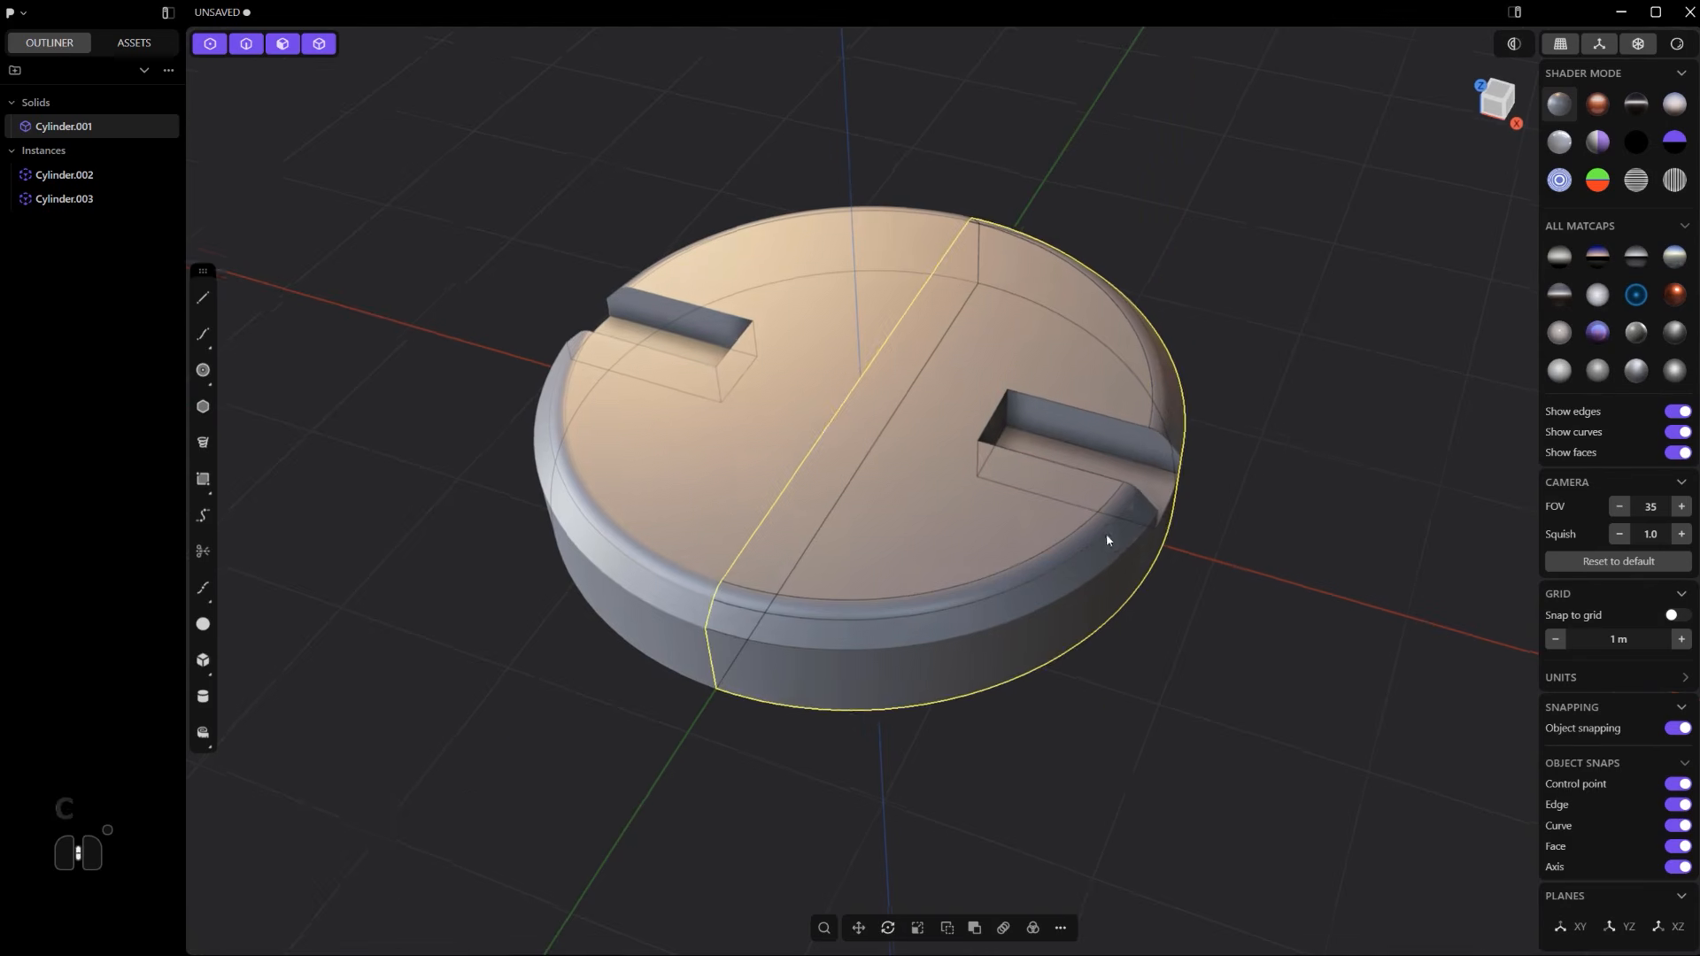
- Examine the slots and rim fillet on both mirrored halves from several angles
middle_drag(1107, 533, 879, 310)
scroll(830, 584, down, 3)
scroll(900, 433, up, 3)
scroll(1208, 422, up, 3)
shift+middle_drag(962, 505, 1209, 379)
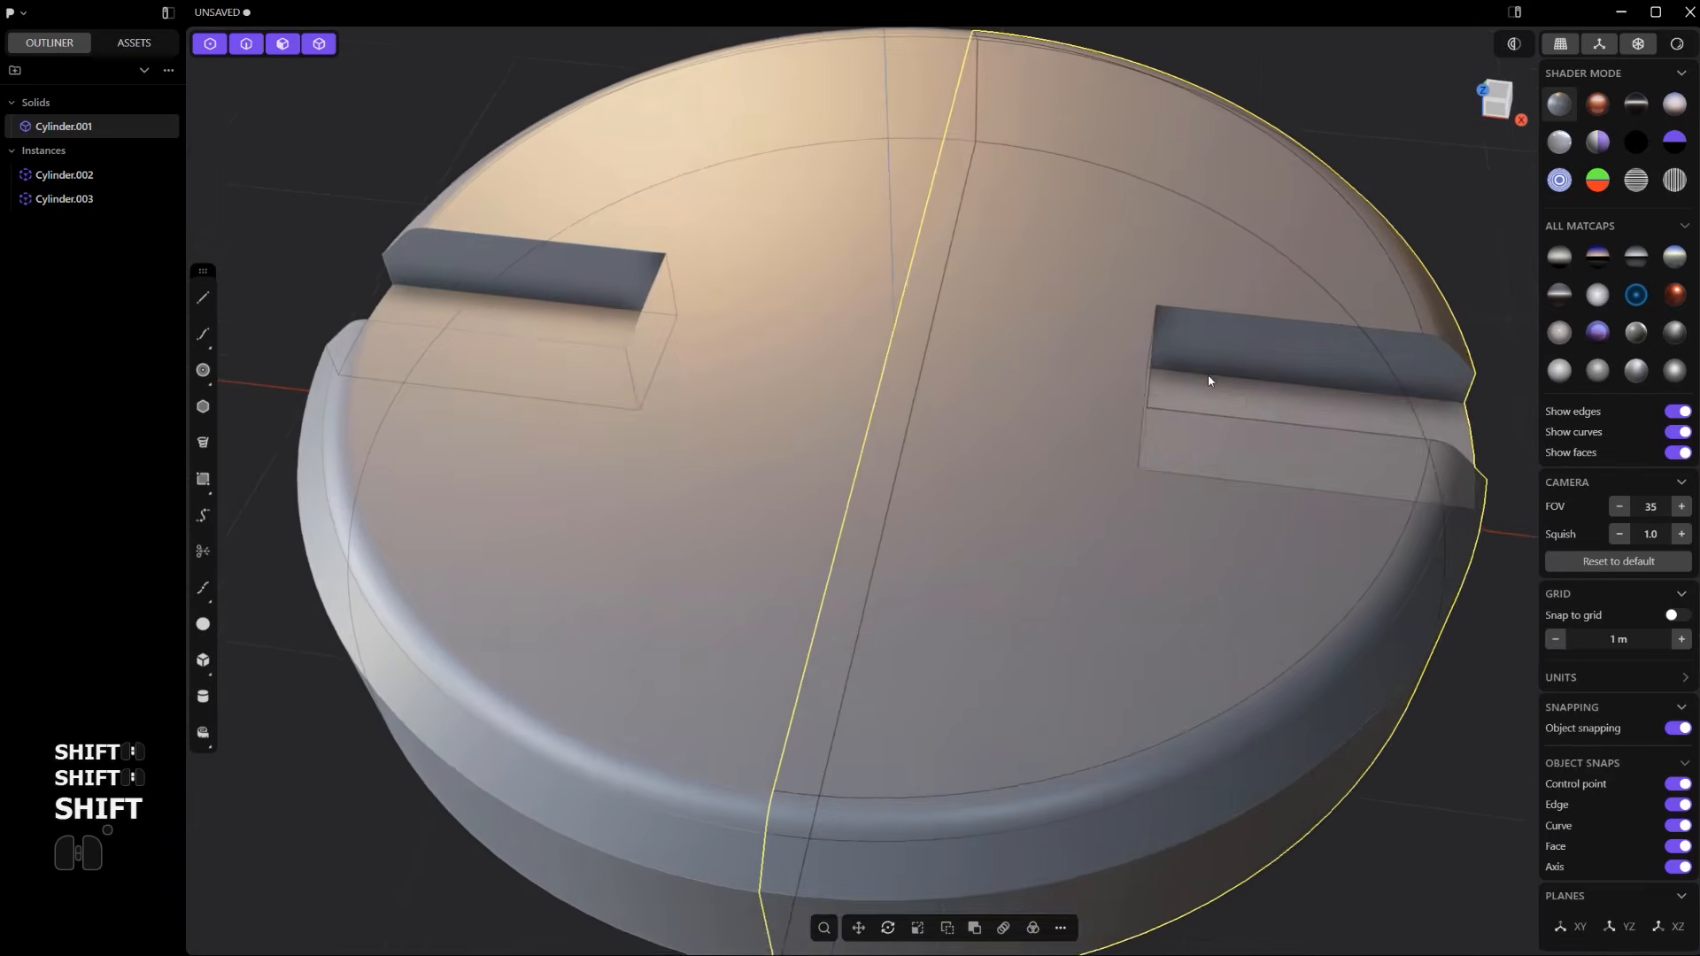
scroll(1208, 379, down, 4)
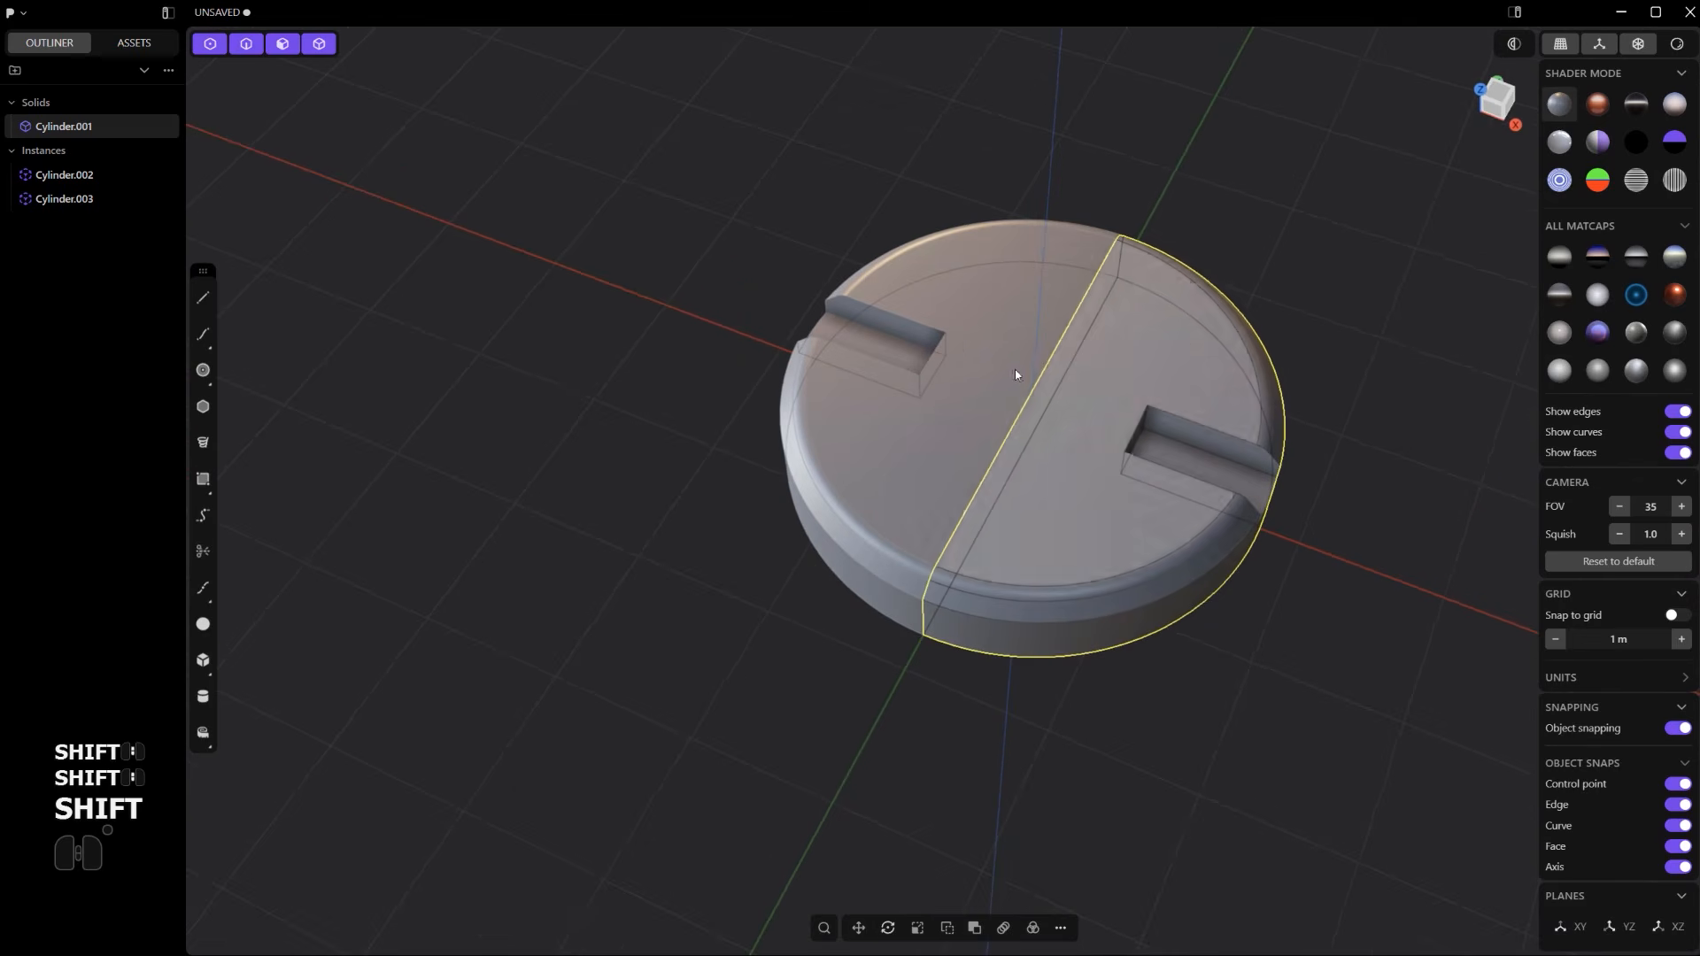
middle_drag(1014, 369, 962, 390)
- Convert the mirrored half opposite the original into an independent solid with Realize Instances
click(961, 389)
shift+middle_drag(1026, 464, 900, 516)
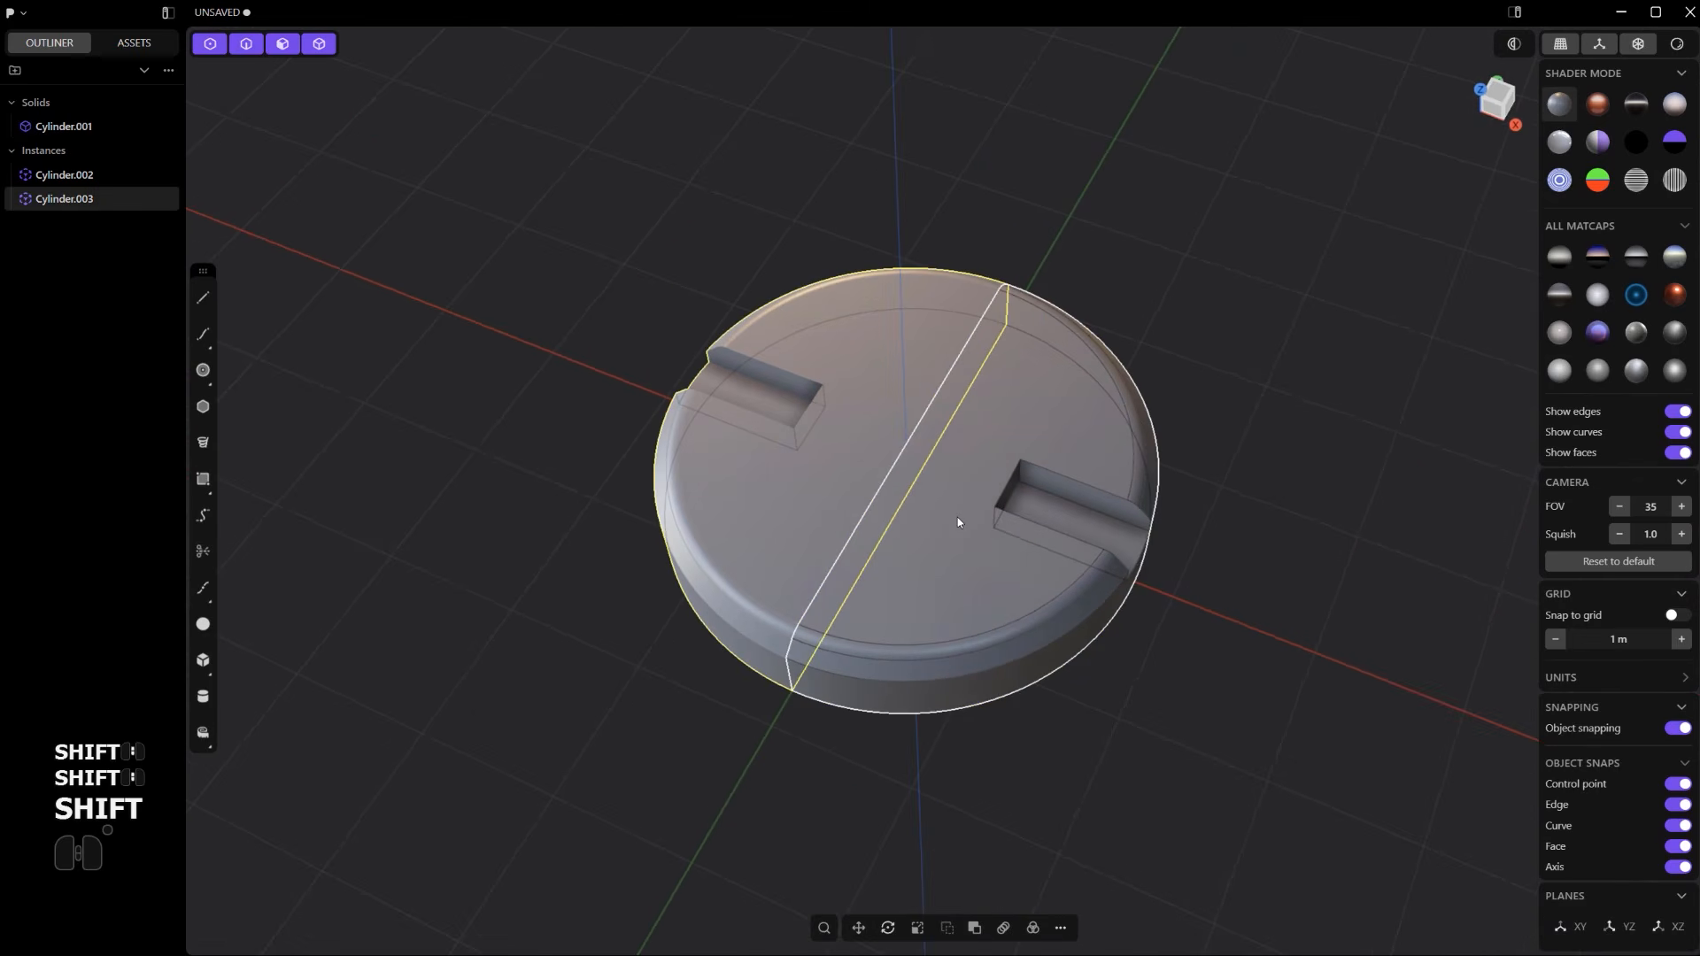
text(f)
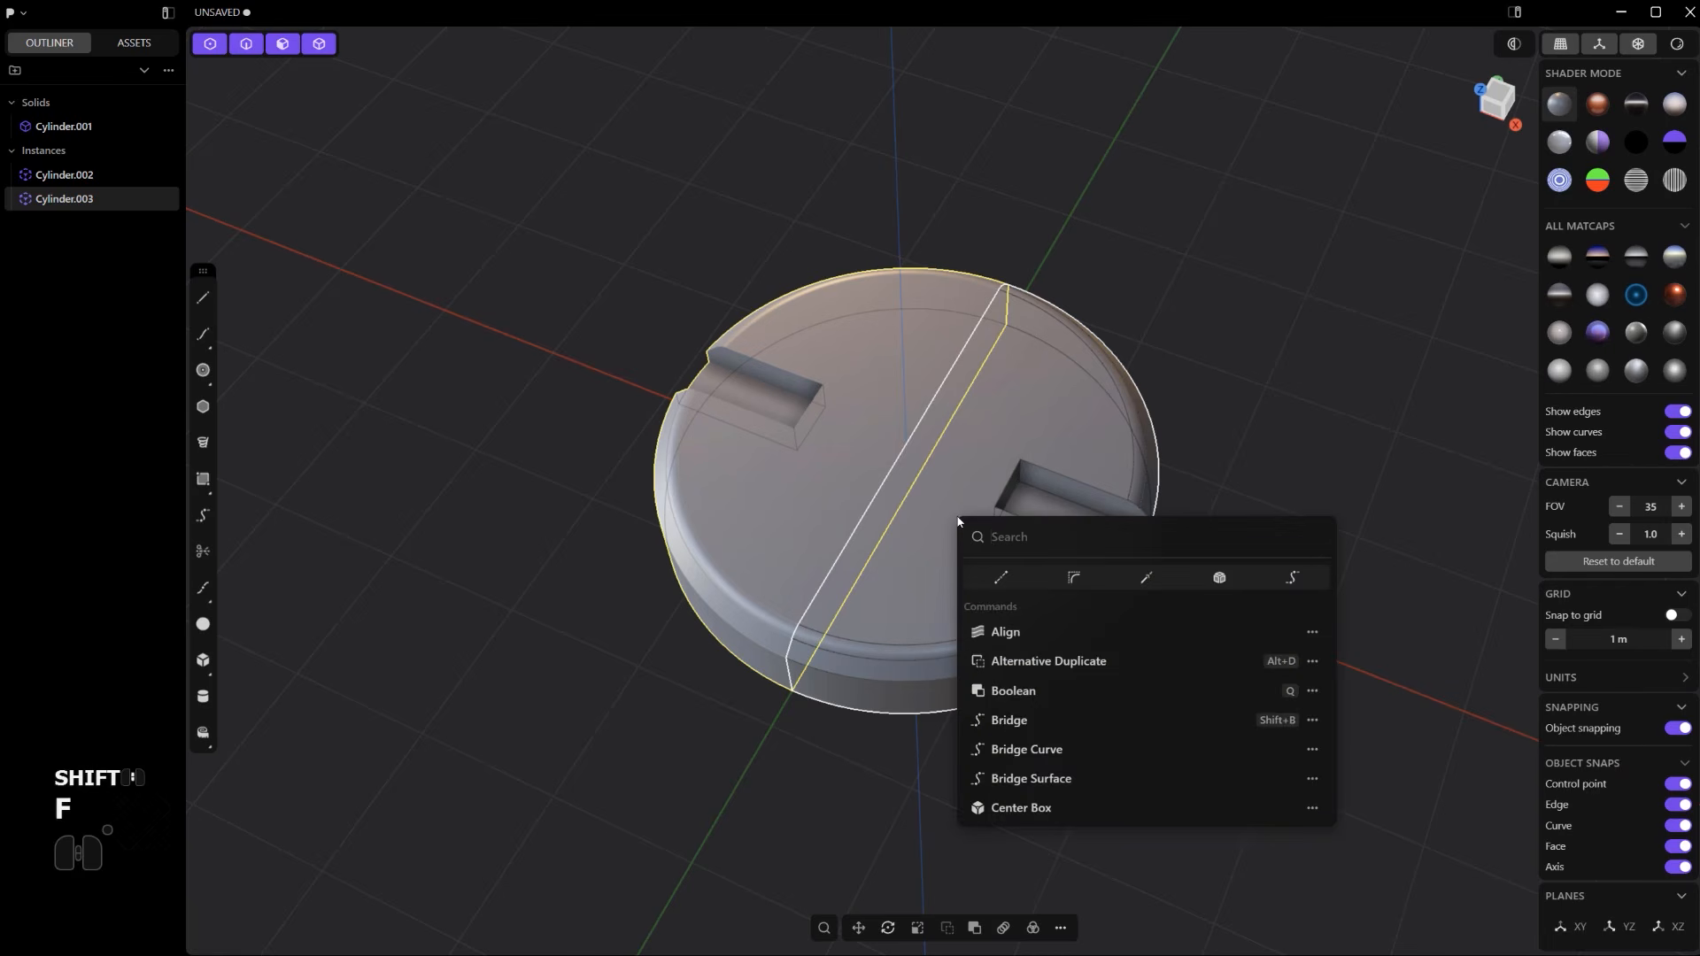
text(i)
key(BackSpace)
text(real)
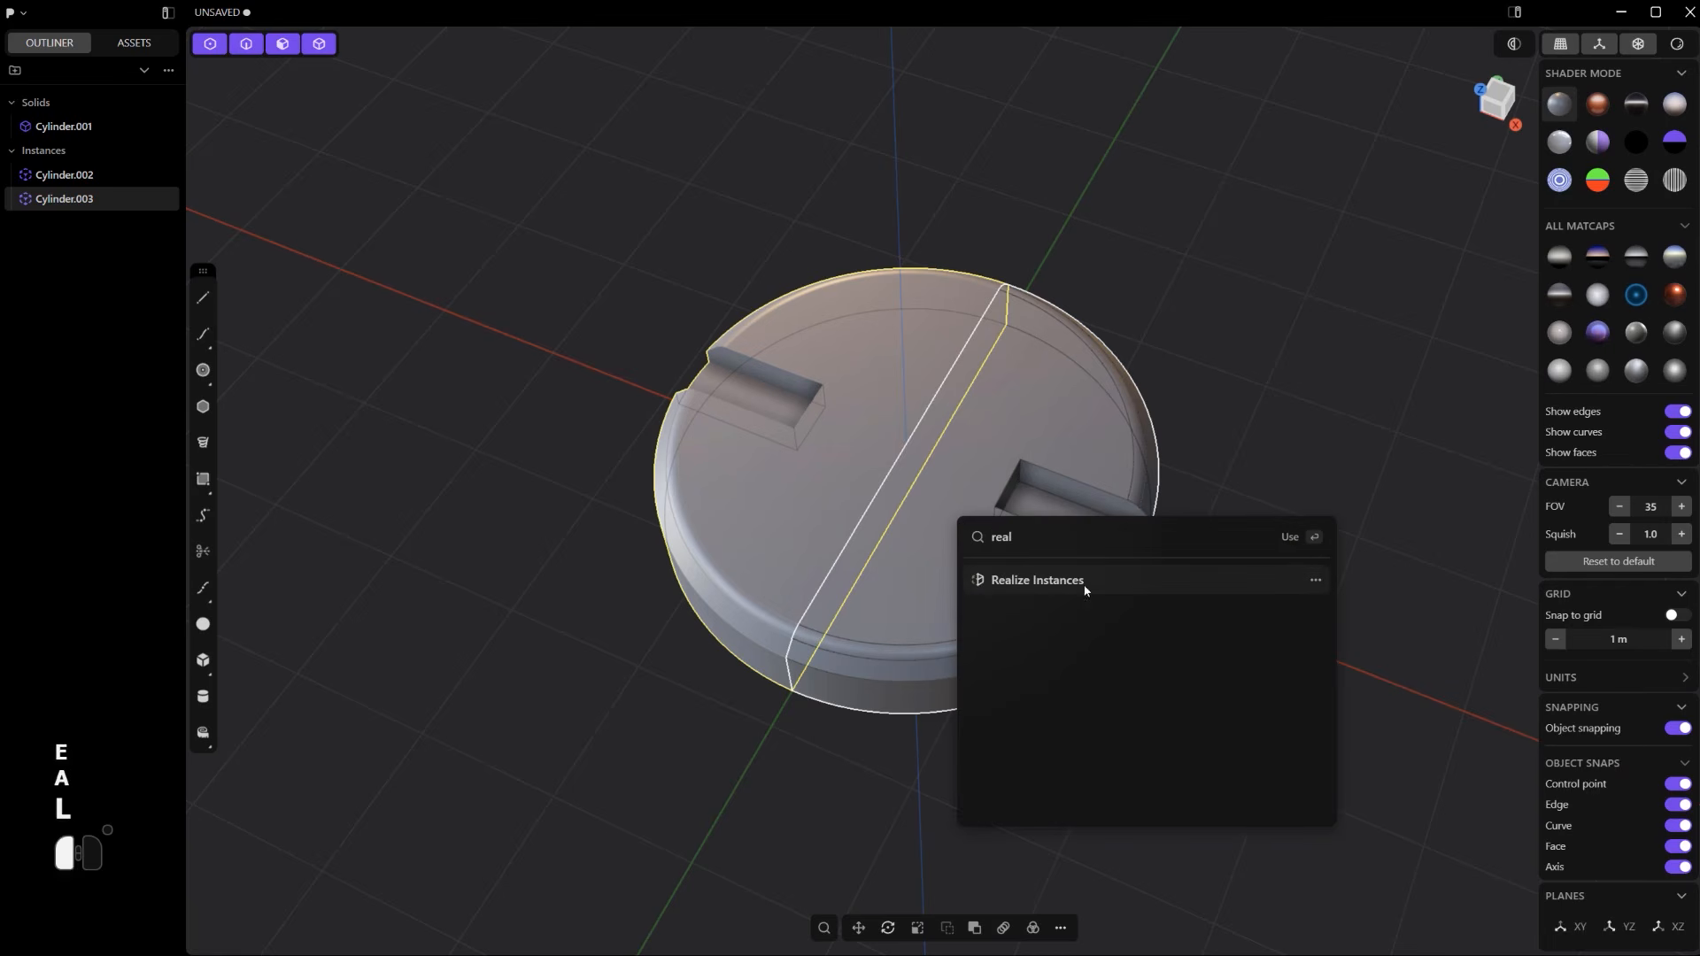
click(1038, 580)
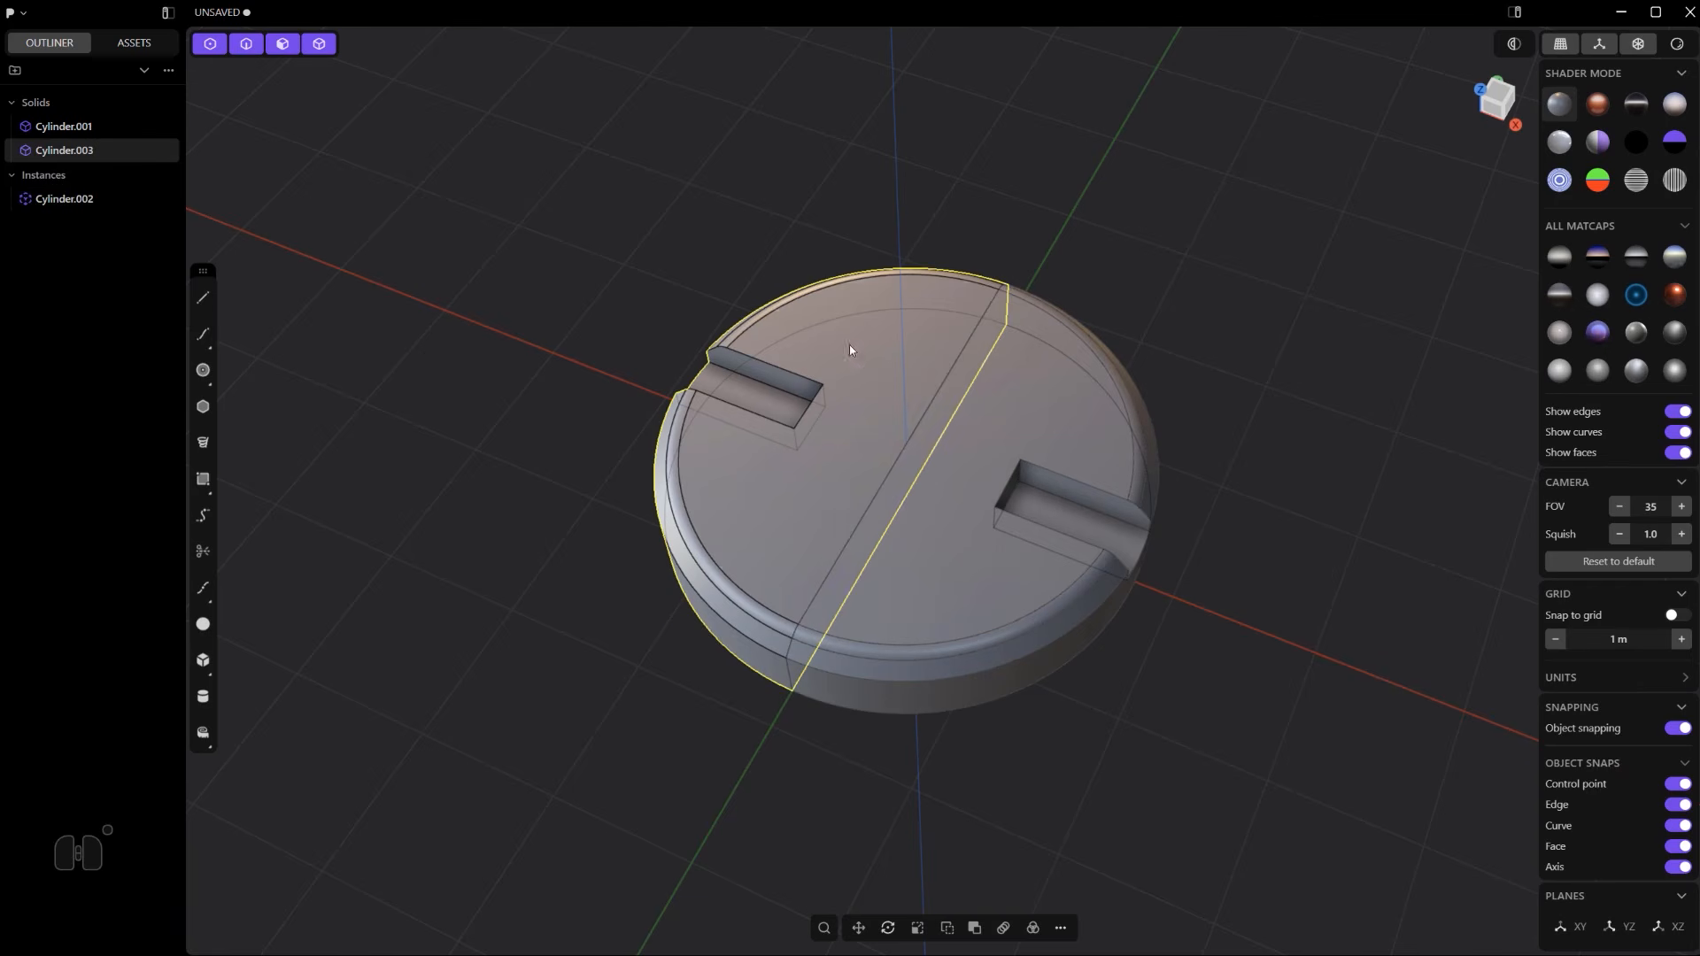
- Union the two halves into a single solid disc and clear the selection
click(931, 345)
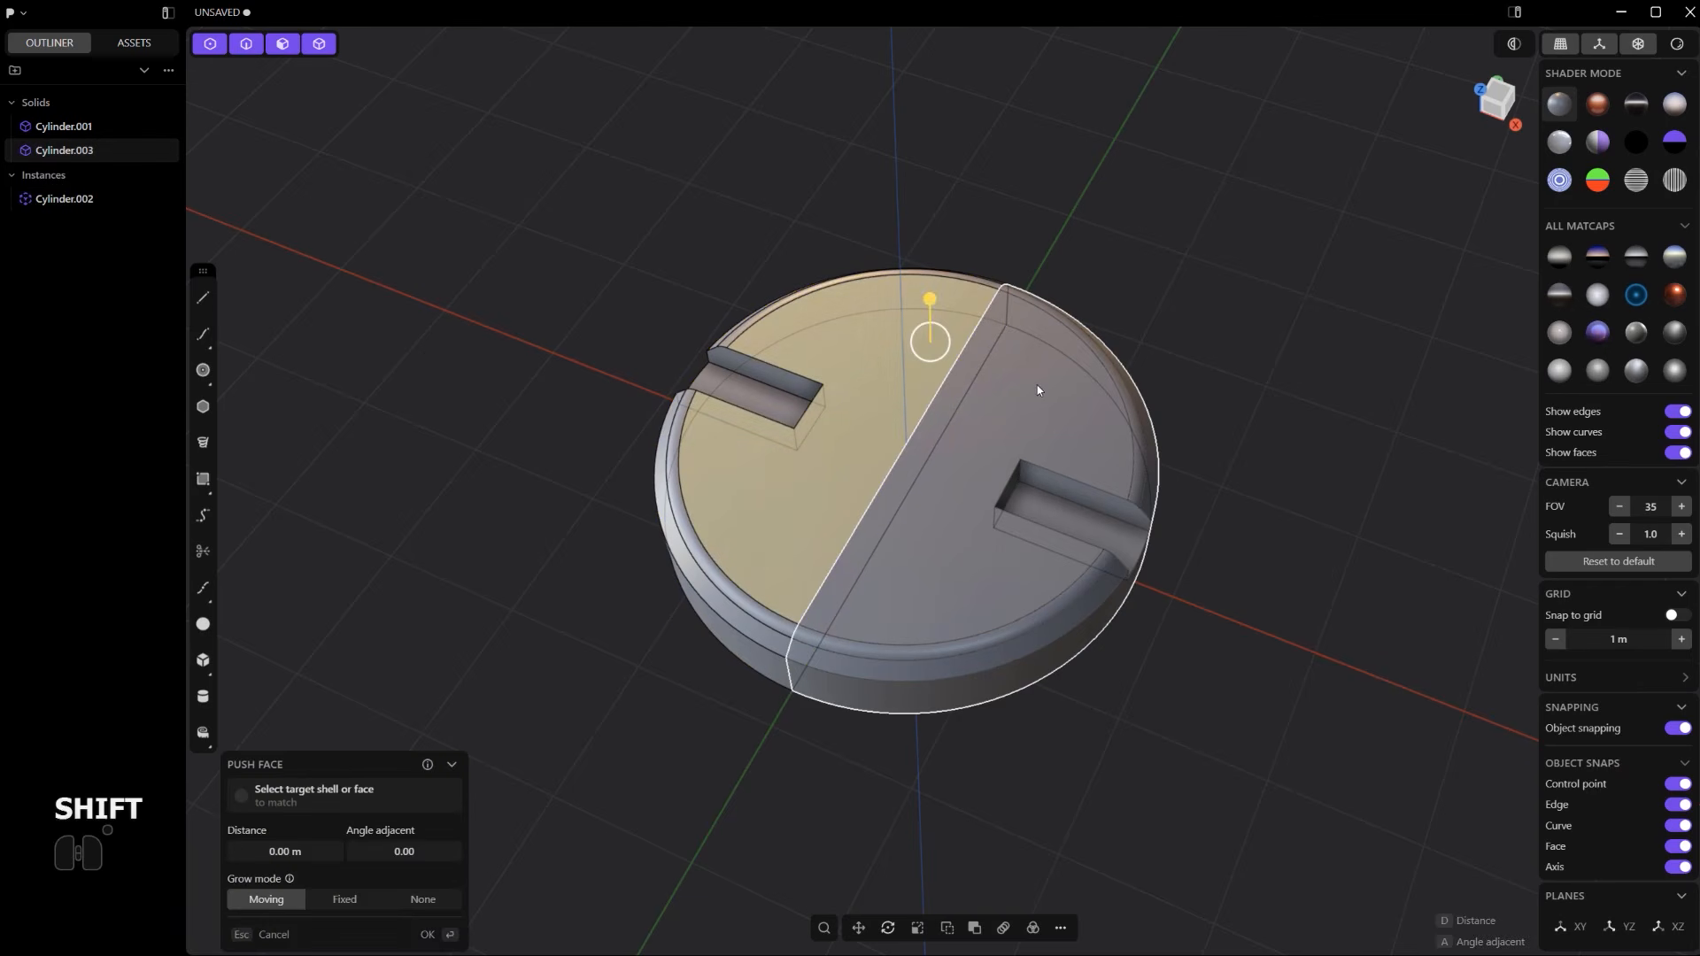
key(4)
shift+click(880, 346)
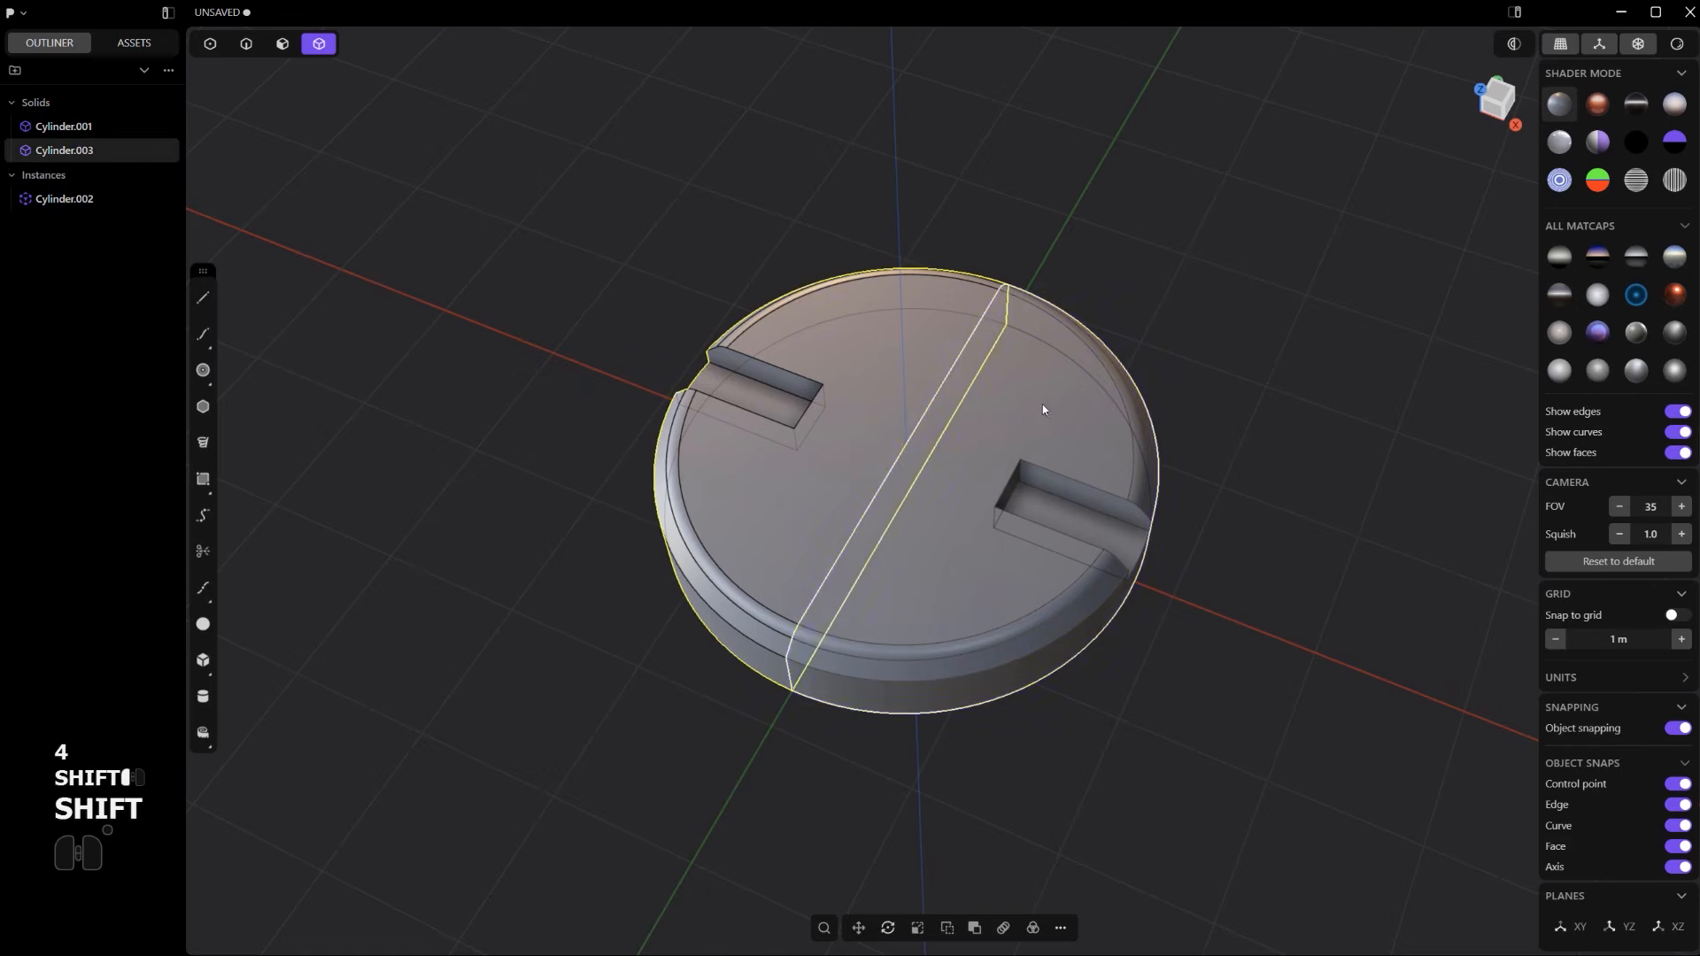
shift+click(1043, 408)
key(q)
key(q)
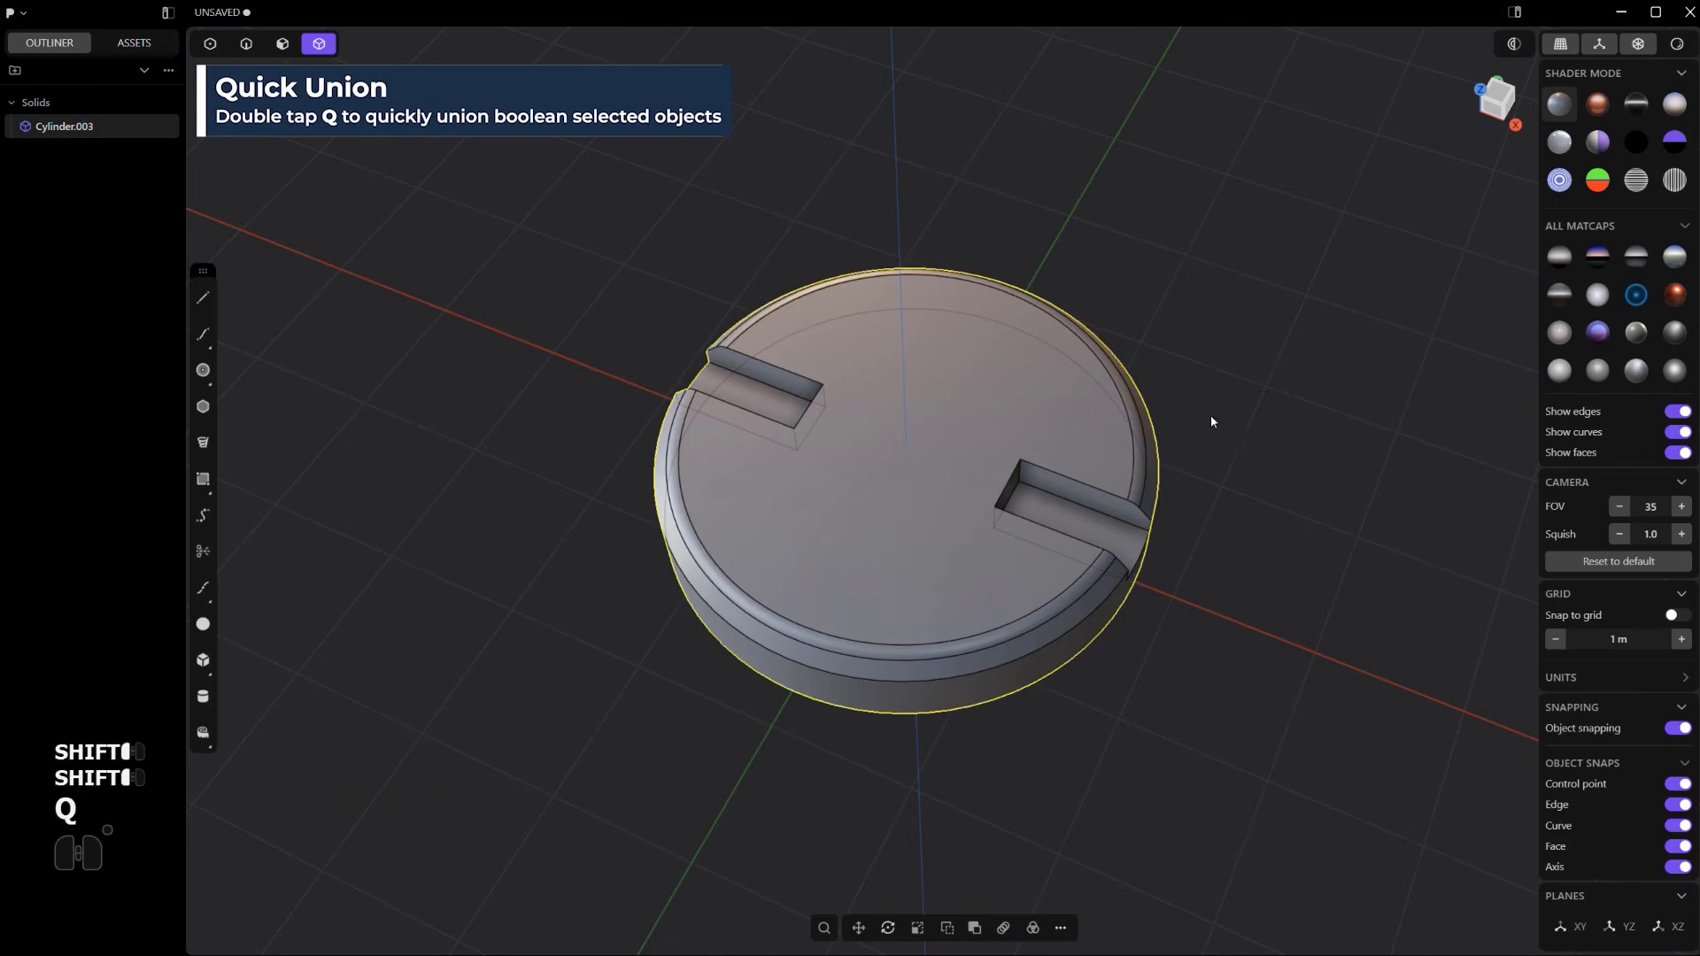
click(1186, 418)
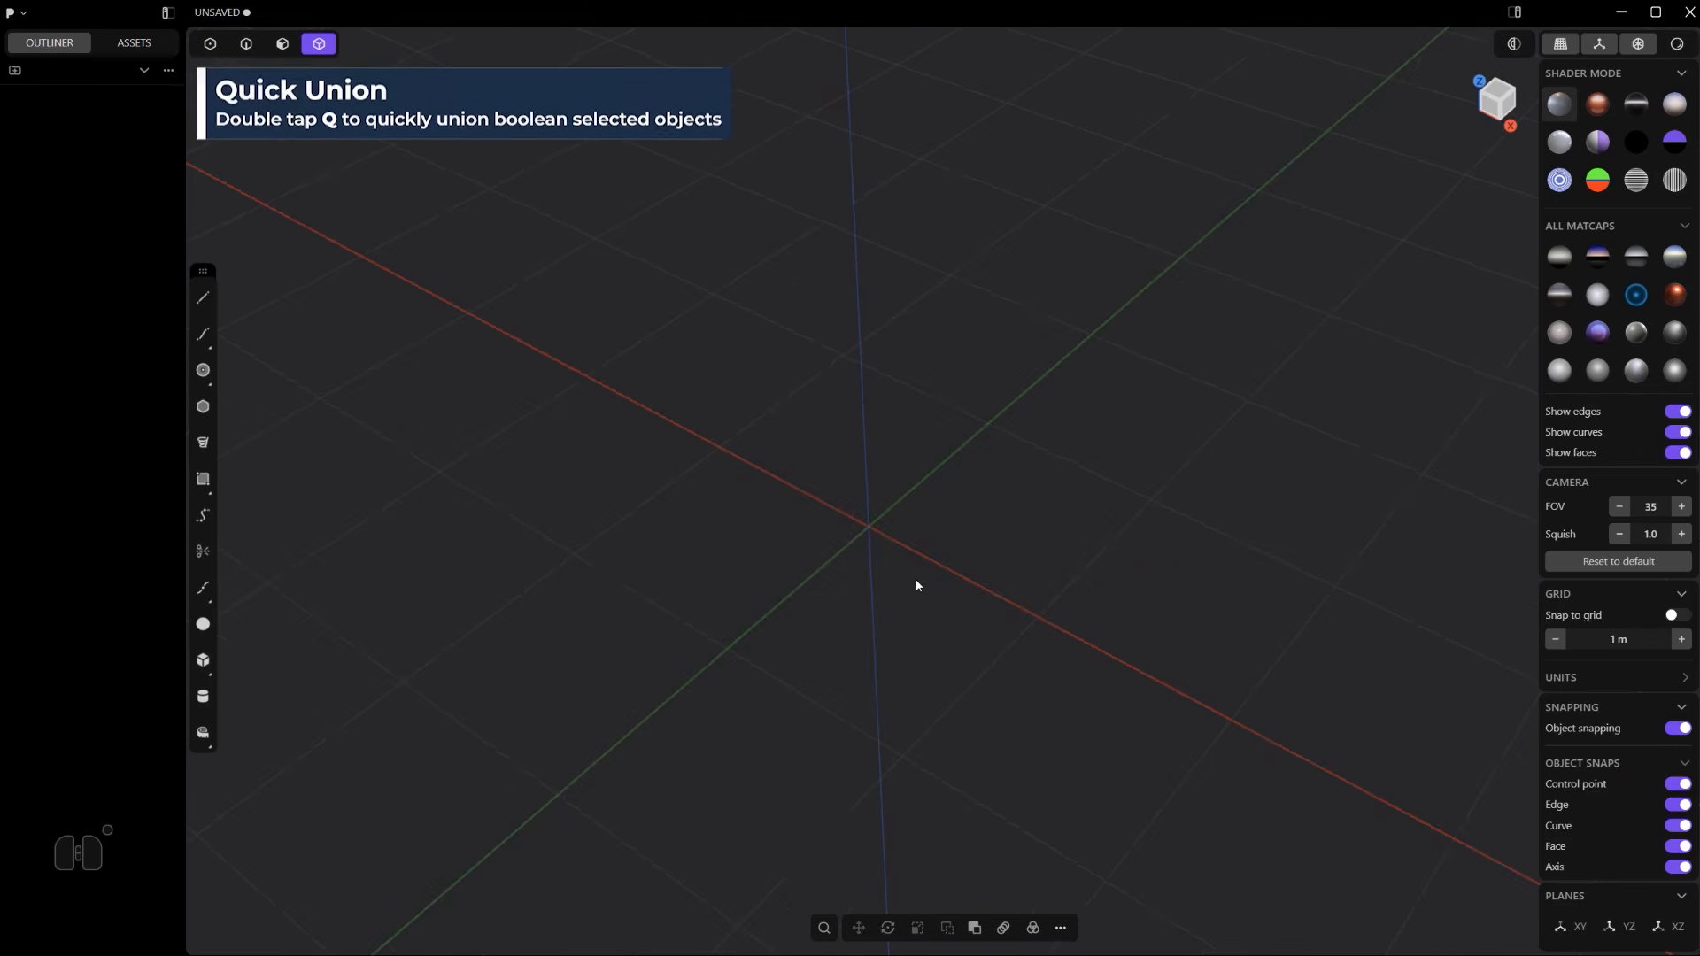